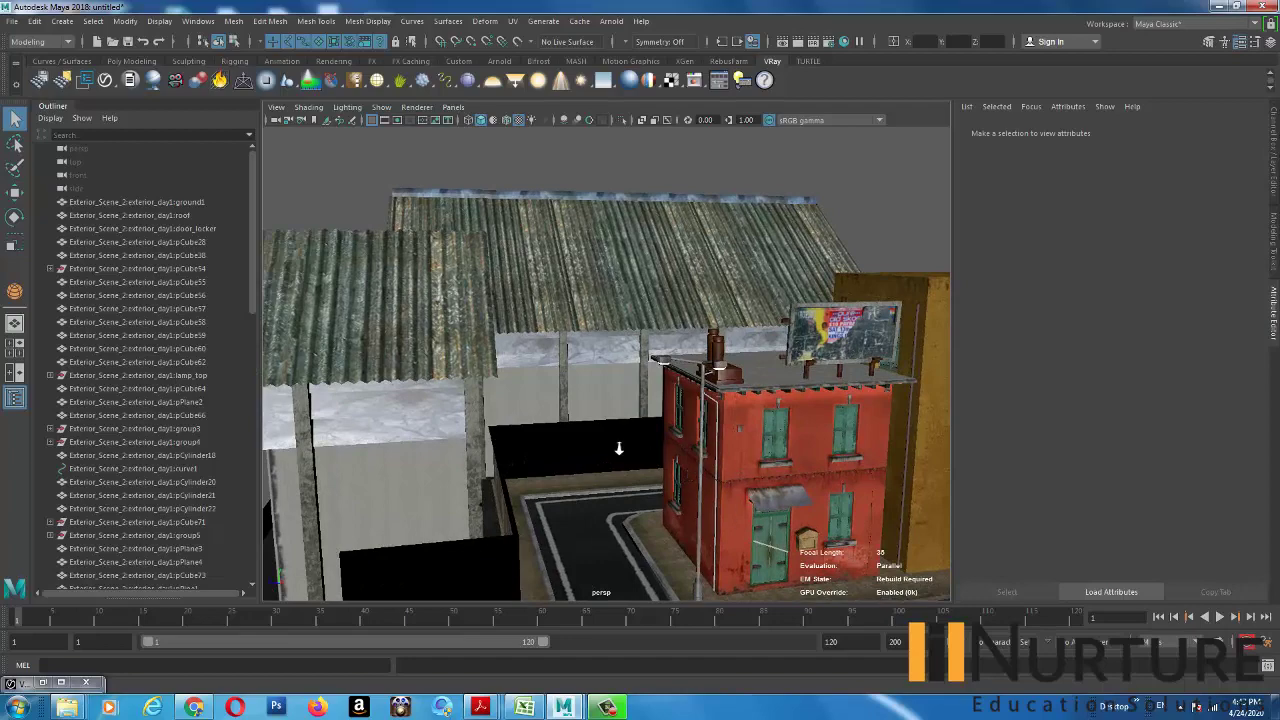
- Examine the street scene from several angles, including the red building, the yellow block and the metal-roofed sheds
right_click_drag(619, 448, 563, 437, "alt")
left_click_drag(563, 437, 647, 385, "alt")
right_click_drag(647, 385, 622, 396, "alt")
left_click_drag(520, 350, 590, 386, "alt")
right_click_drag(556, 384, 585, 373, "alt")
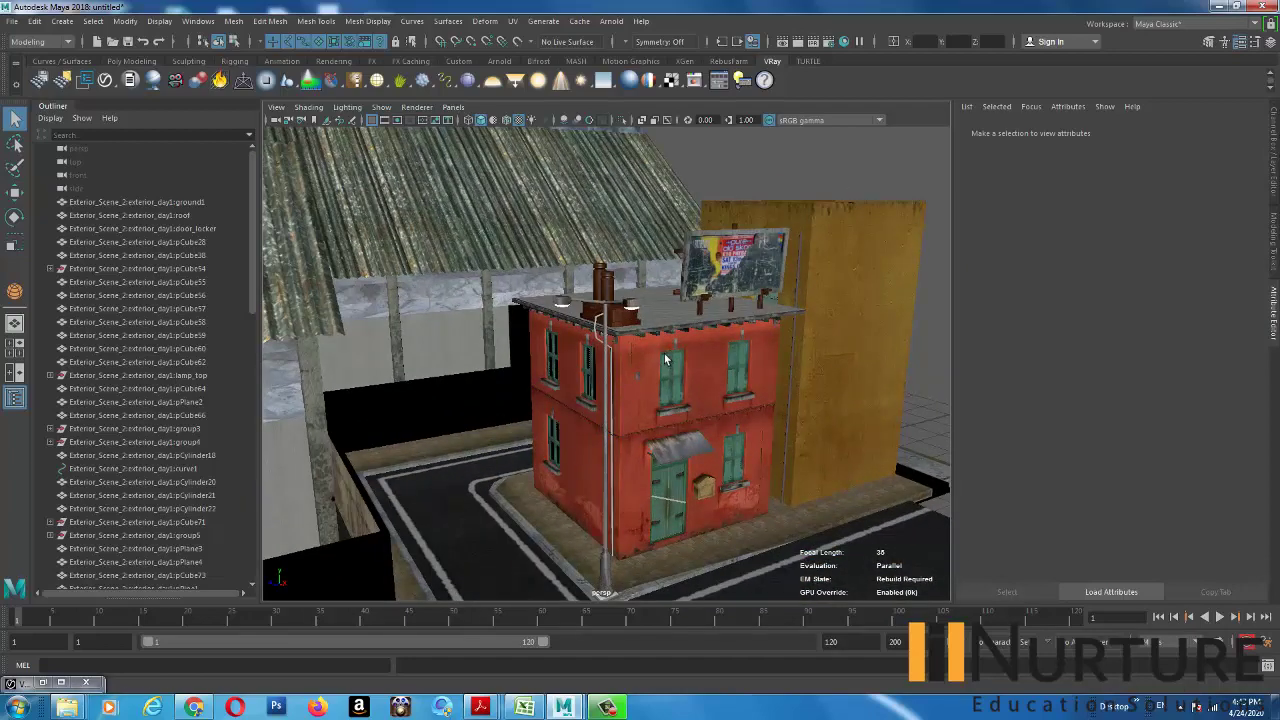
right_click_drag(694, 354, 750, 350, "alt")
left_click_drag(750, 350, 711, 336, "alt")
right_click_drag(770, 345, 674, 339, "alt")
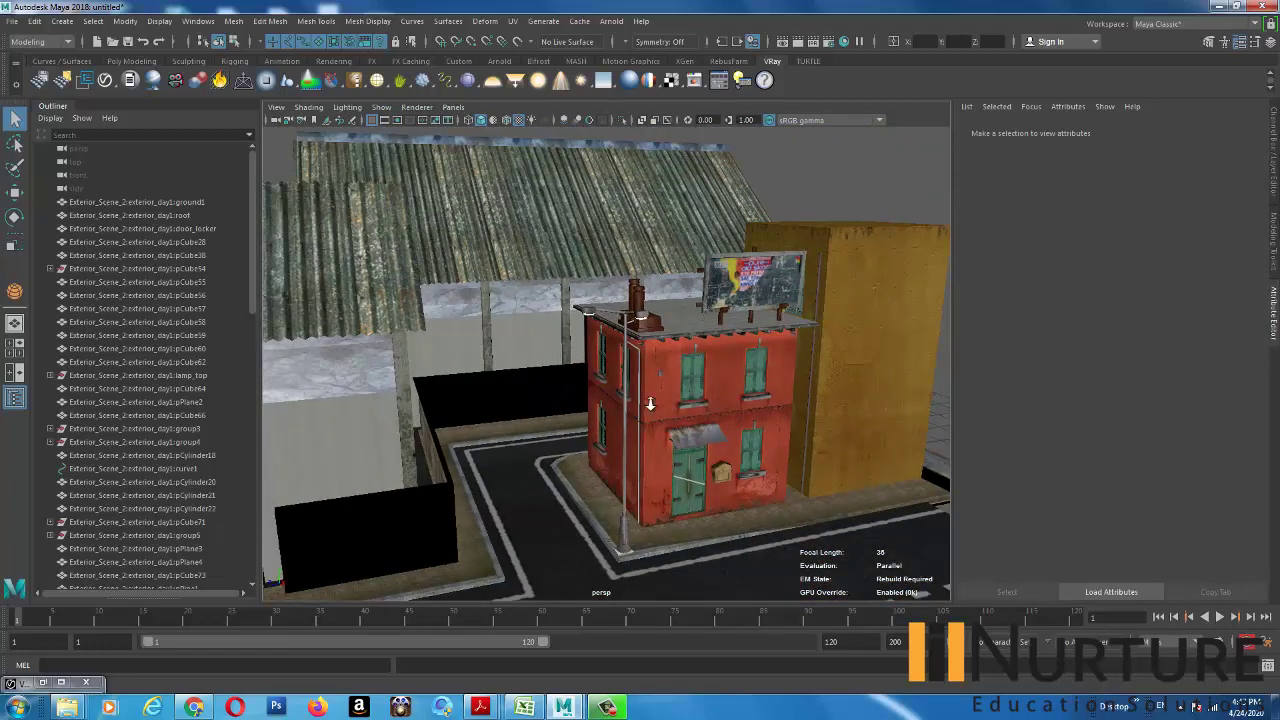
right_click_drag(648, 402, 448, 350, "alt")
left_click_drag(550, 410, 480, 425, "alt")
right_click_drag(445, 425, 500, 422, "alt")
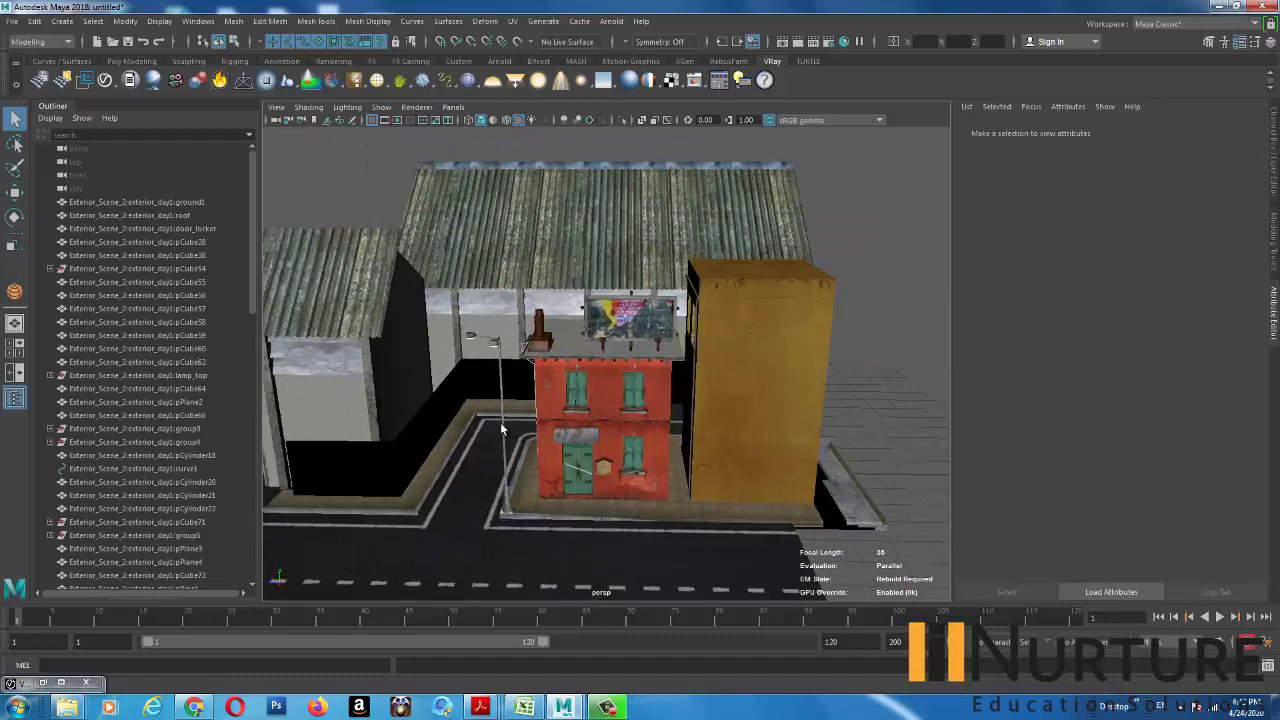
middle_click_drag(500, 422, 575, 388, "alt")
left_click_drag(575, 387, 555, 390, "alt")
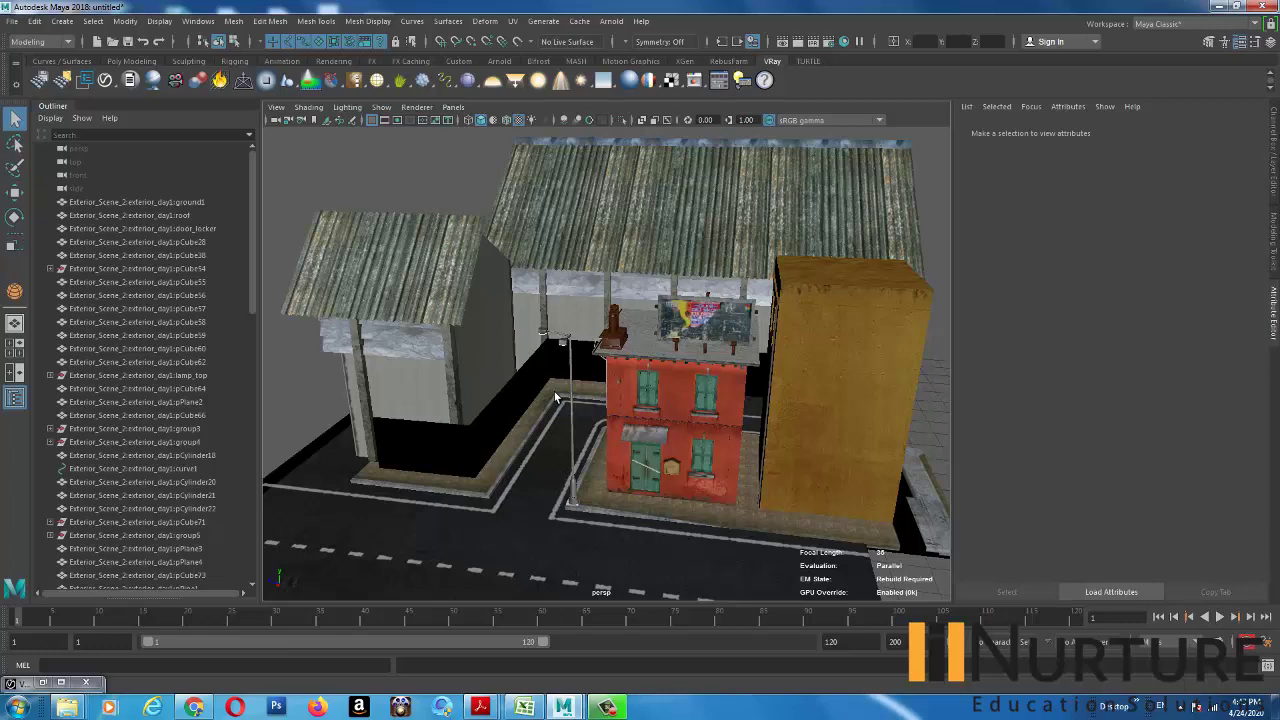
left_click_drag(586, 423, 615, 416, "alt")
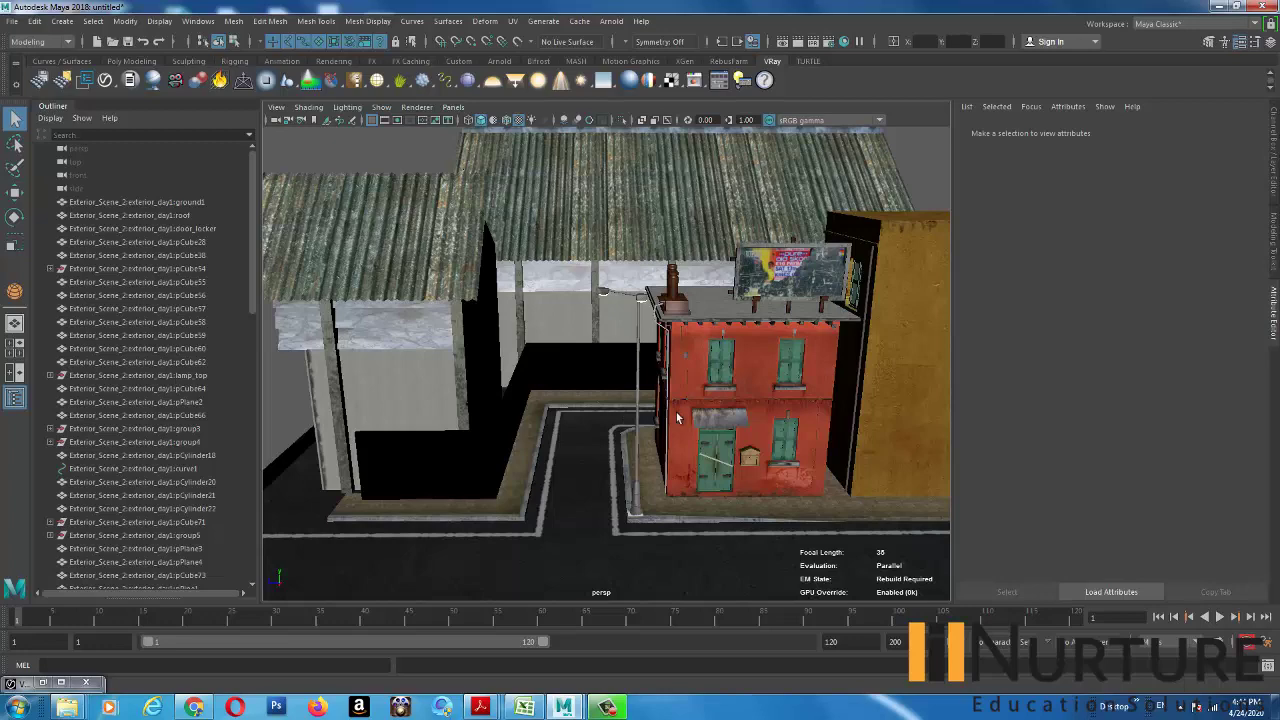
right_click_drag(714, 434, 540, 430, "alt")
left_click_drag(540, 430, 569, 417, "alt")
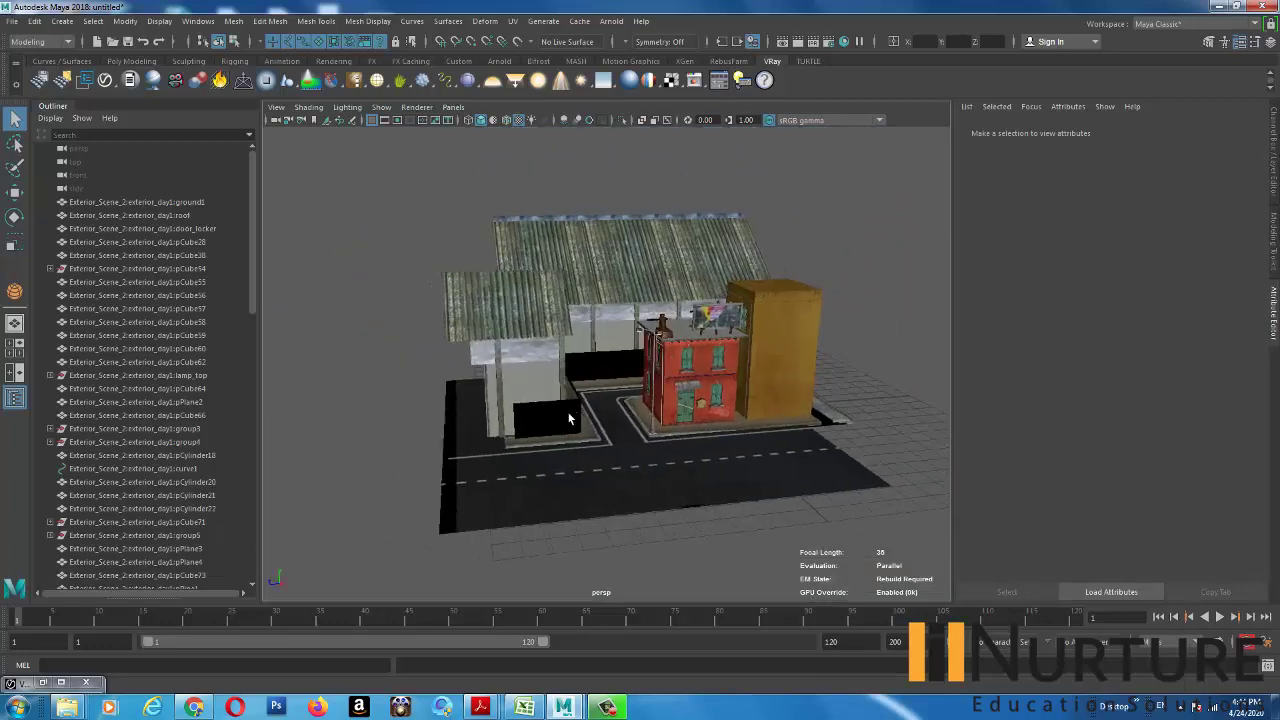
right_click_drag(569, 417, 589, 431, "alt")
left_click_drag(589, 431, 531, 429, "alt")
right_click_drag(531, 429, 584, 437, "alt")
left_click_drag(584, 437, 888, 348, "alt")
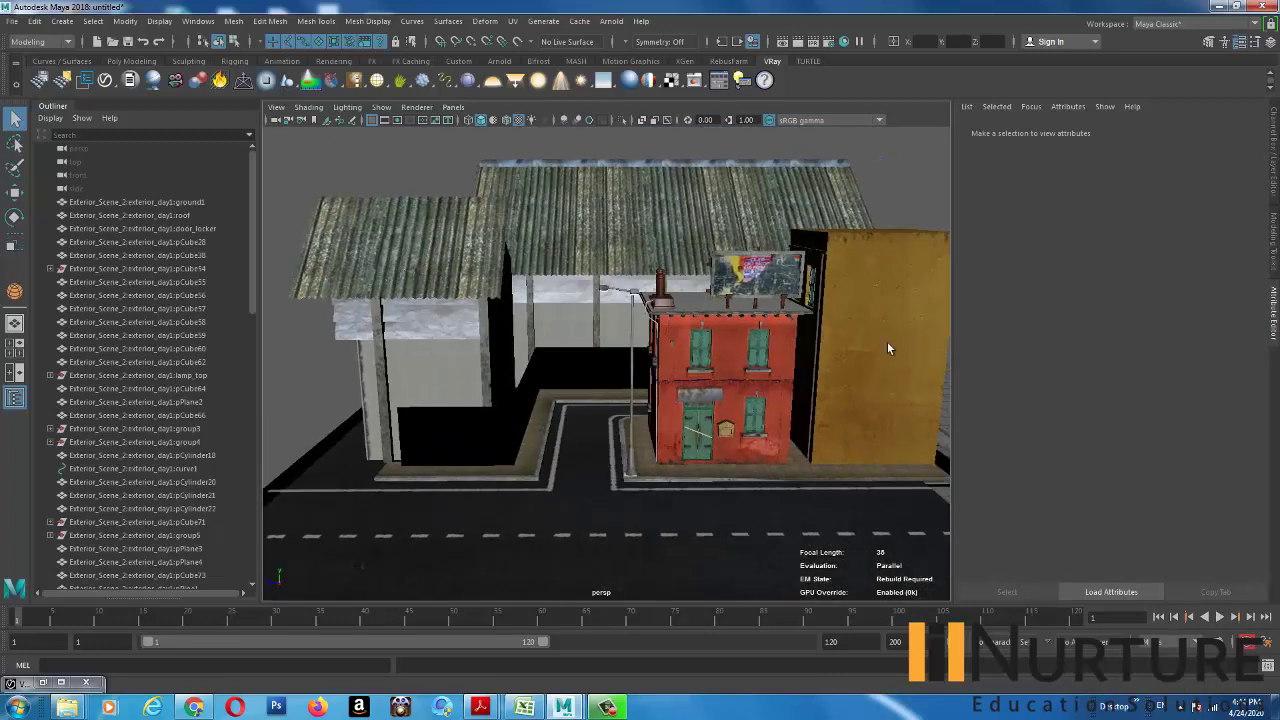
left_click_drag(739, 255, 673, 342, "alt")
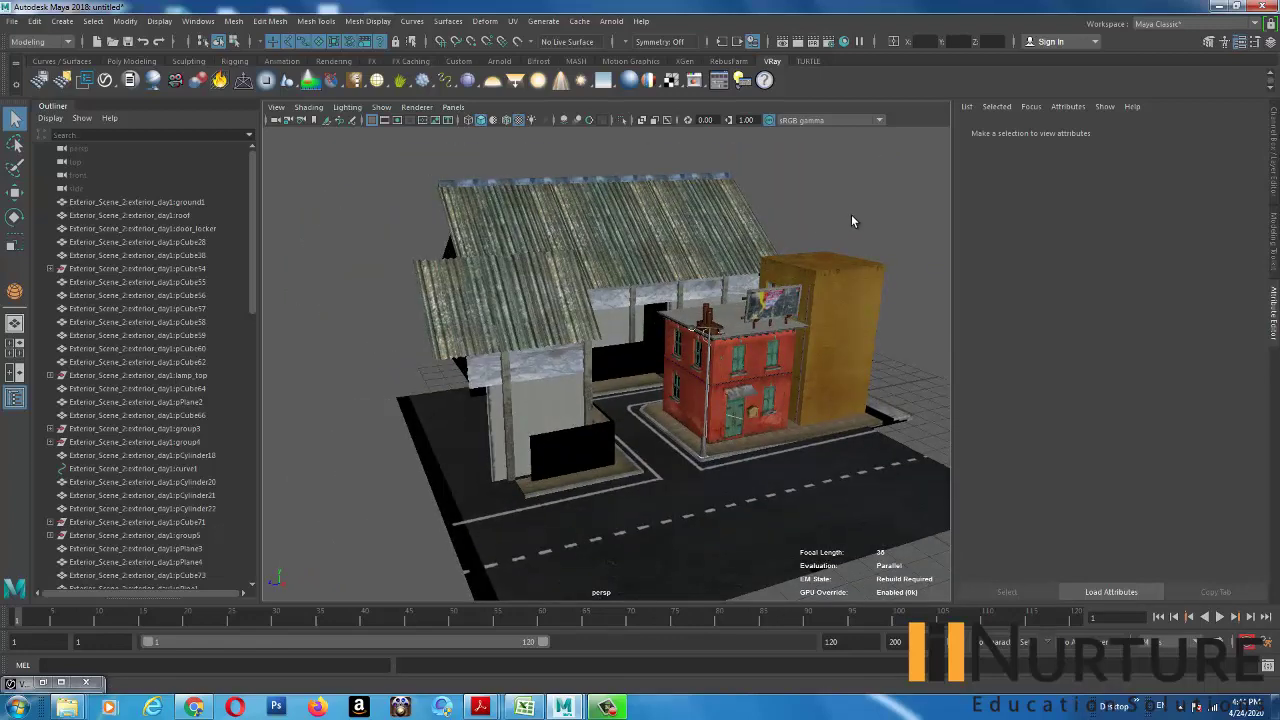
- Create a camera on the road and rotate it about its vertical axis
left_click(62, 21)
mouse_move(97, 116)
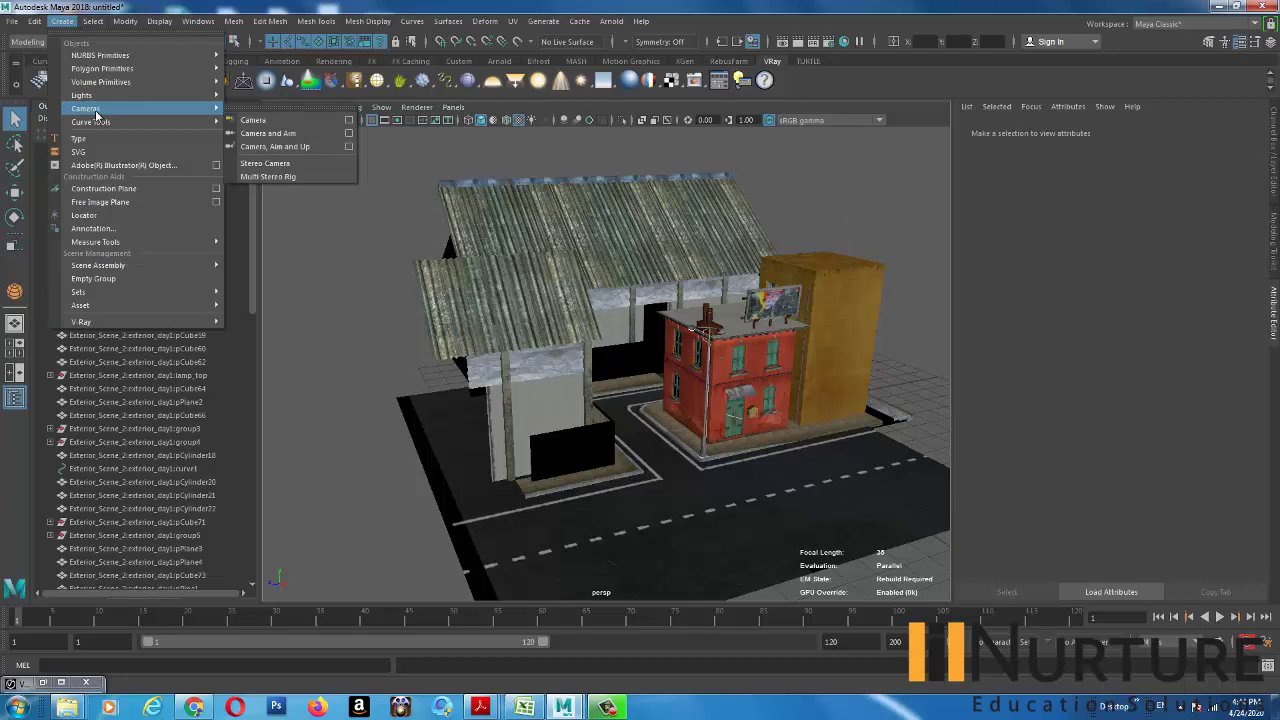
left_click(278, 134)
scroll(700, 445, "down", 3)
key("w")
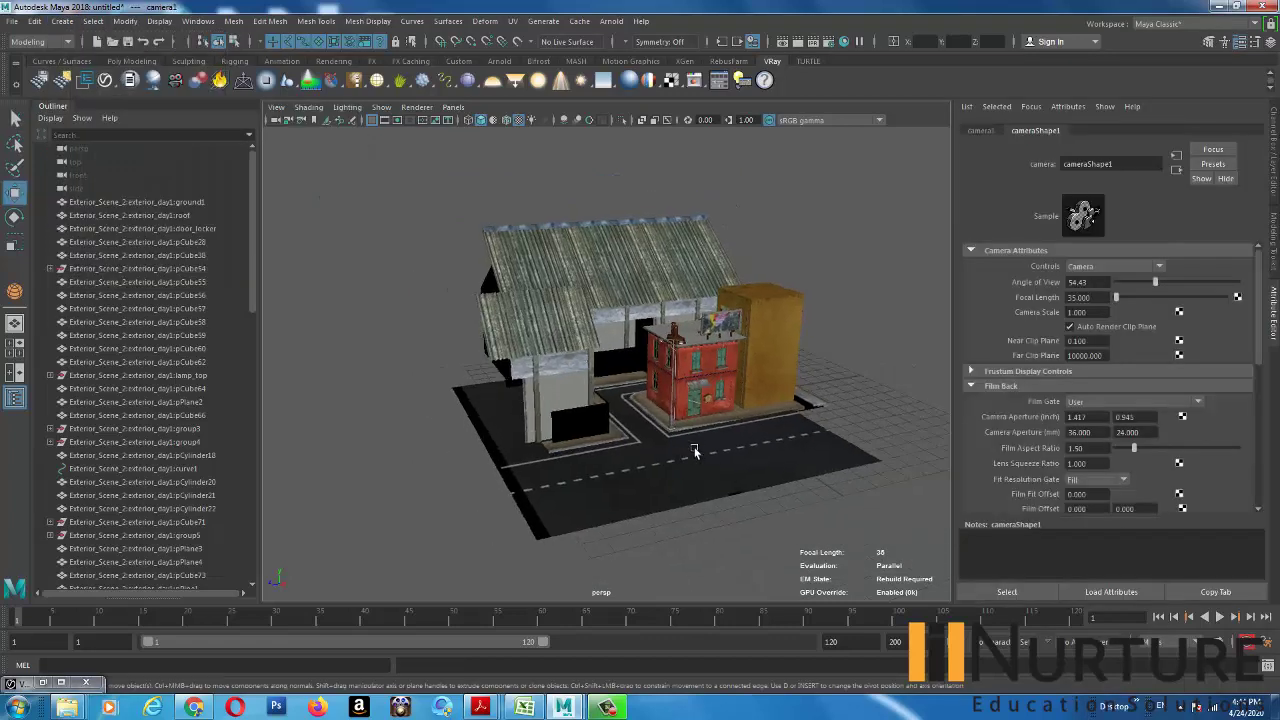
scroll(760, 461, "down", 1)
left_click_drag(682, 433, 718, 458)
key("e")
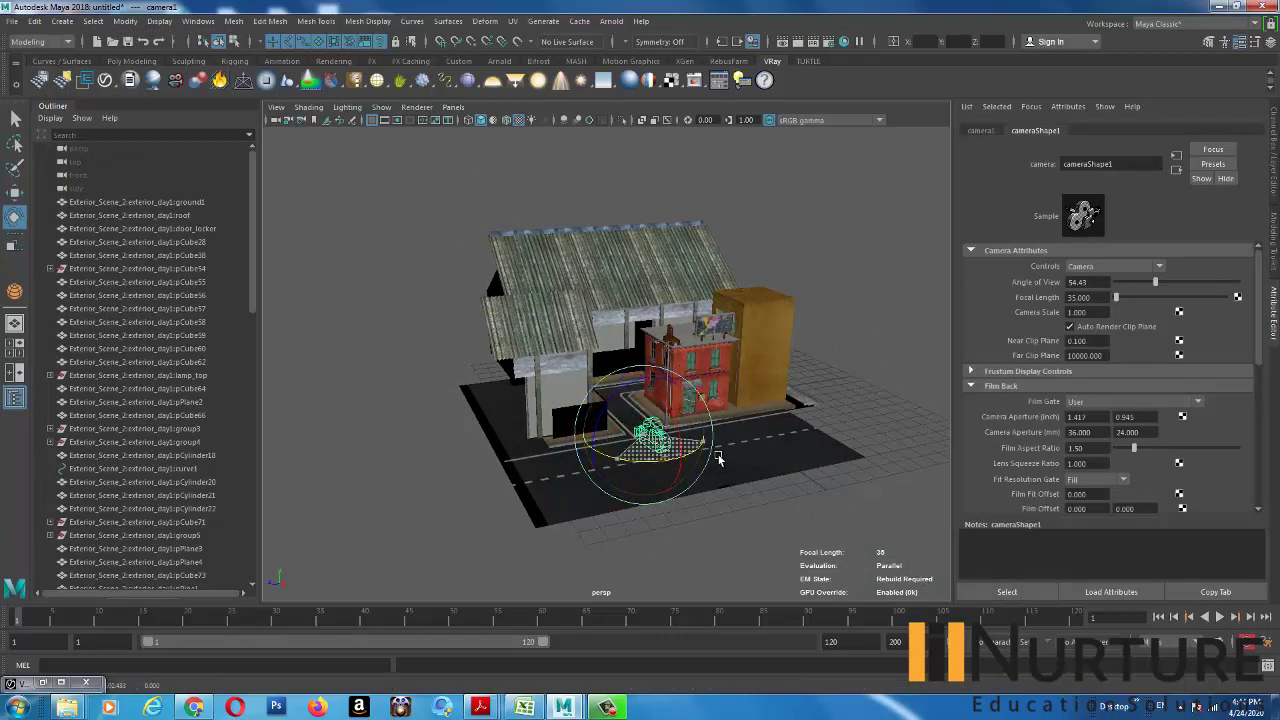
- Look through camera1 and frame the red corner building with the street lamp and the sheds behind it
left_click(453, 107)
mouse_move(480, 121)
left_click(615, 136)
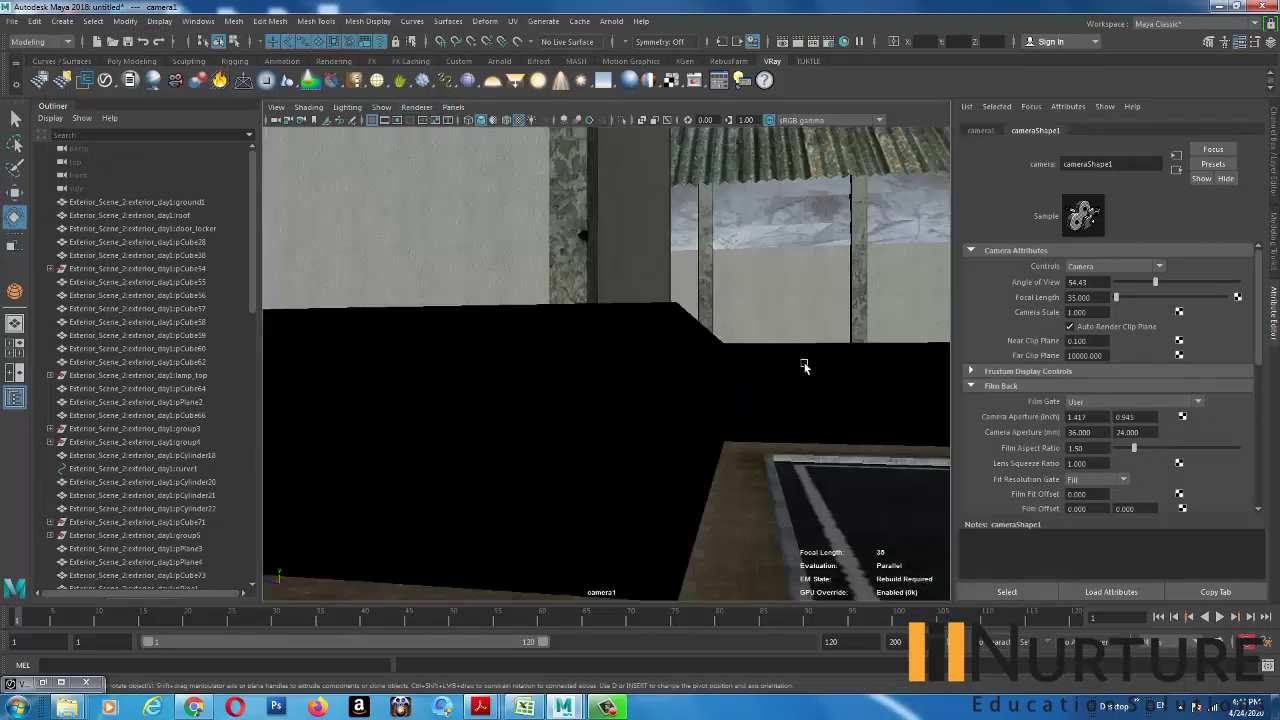
right_click_drag(805, 366, 549, 380, "alt")
left_click_drag(549, 380, 600, 360, "alt")
scroll(703, 445, "up", 5)
- Show the resolution gate for camera1 and adjust the framing so the whole red building fits inside it
left_click(276, 107)
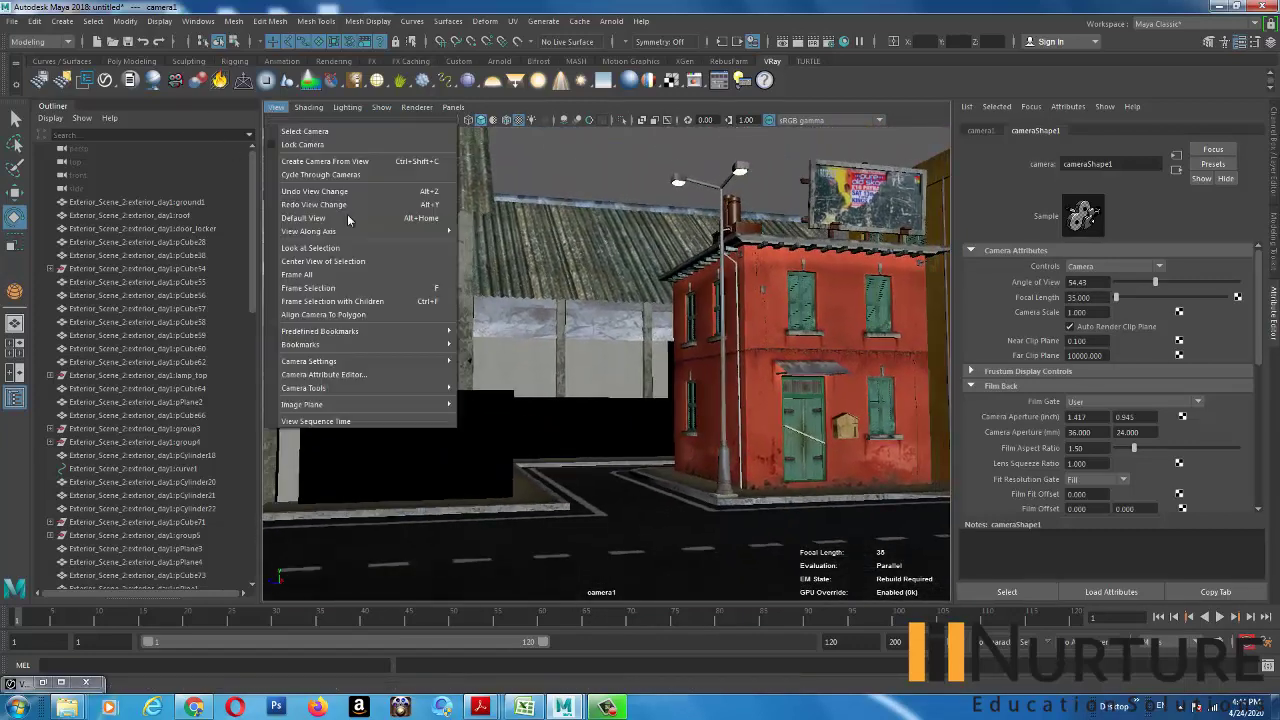
mouse_move(355, 361)
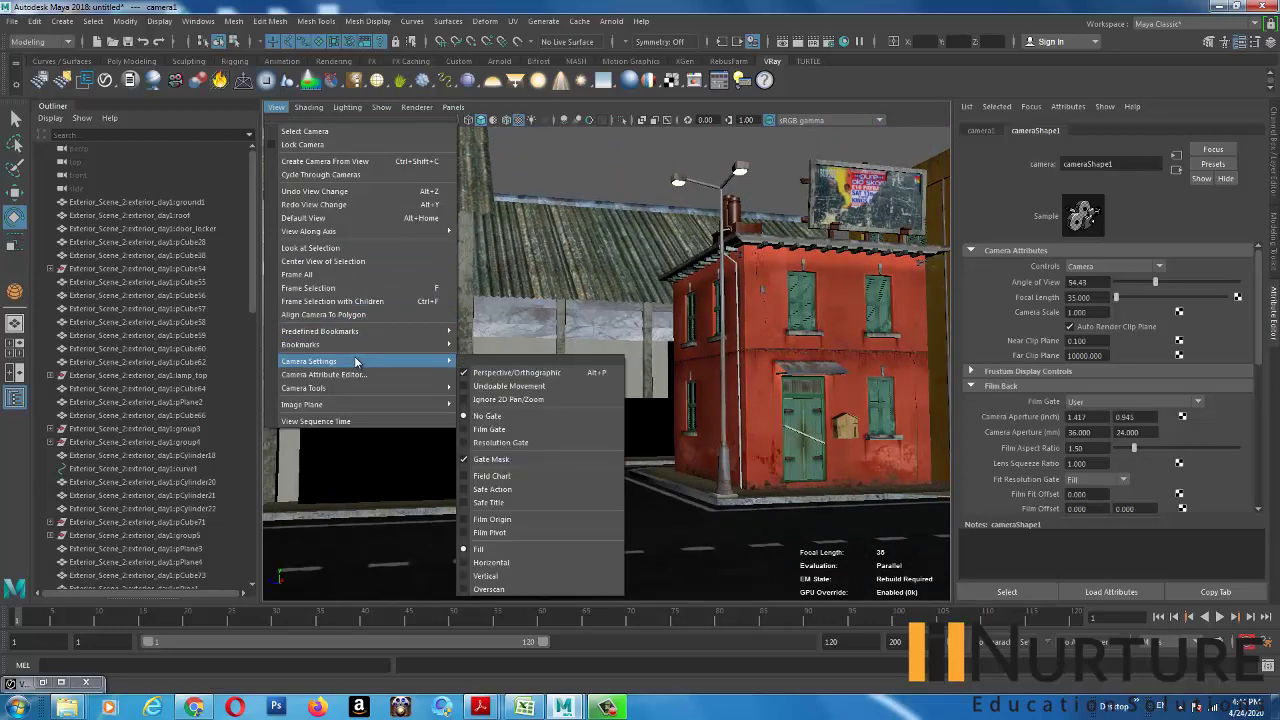
left_click(500, 442)
left_click_drag(514, 443, 631, 406, "alt")
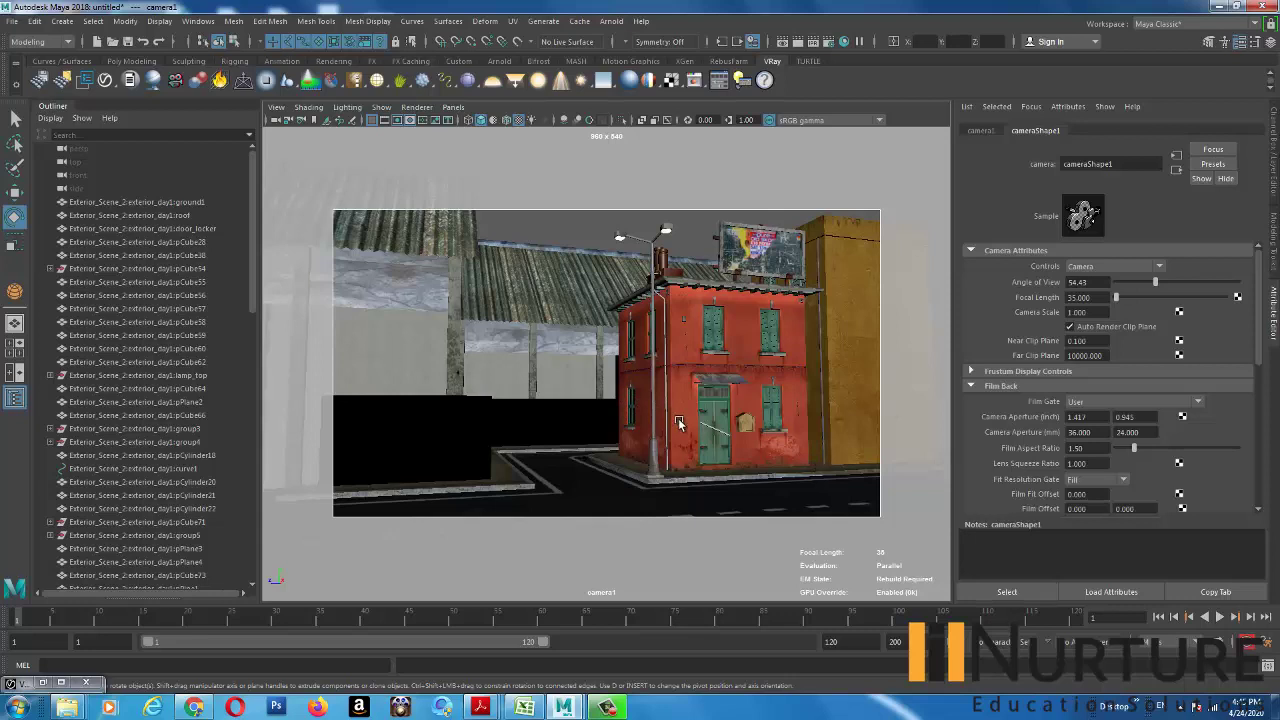
- Select camera1 and lock all of its transform and shape channels, then clear the selection
left_click(276, 106)
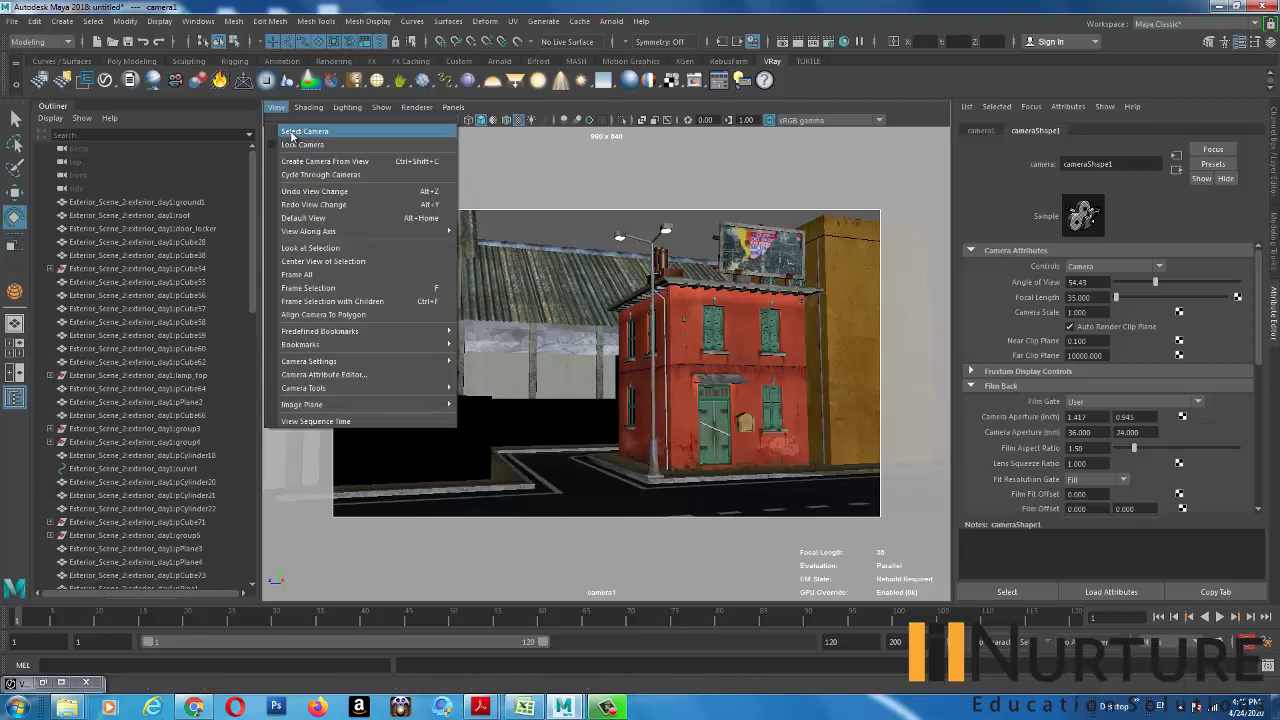
left_click(291, 132)
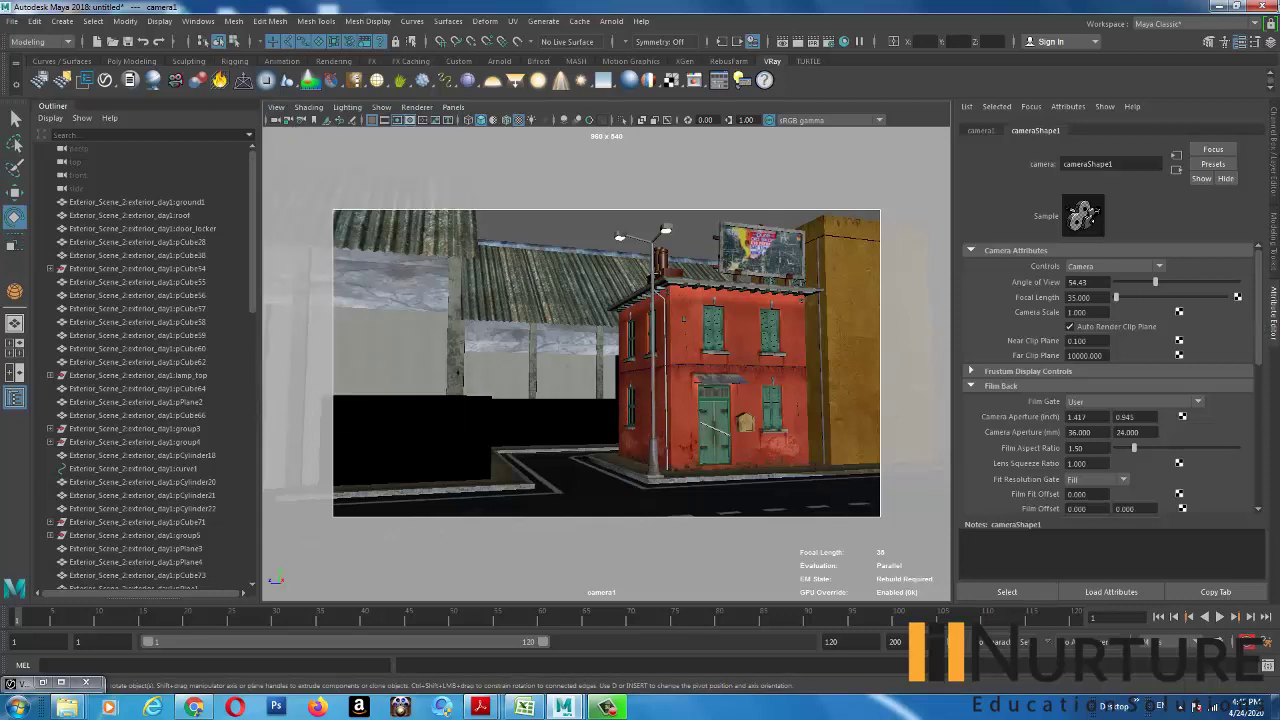
left_click(1268, 41)
left_click(1212, 146)
left_click_drag(1213, 150, 1256, 473)
right_click(1181, 295)
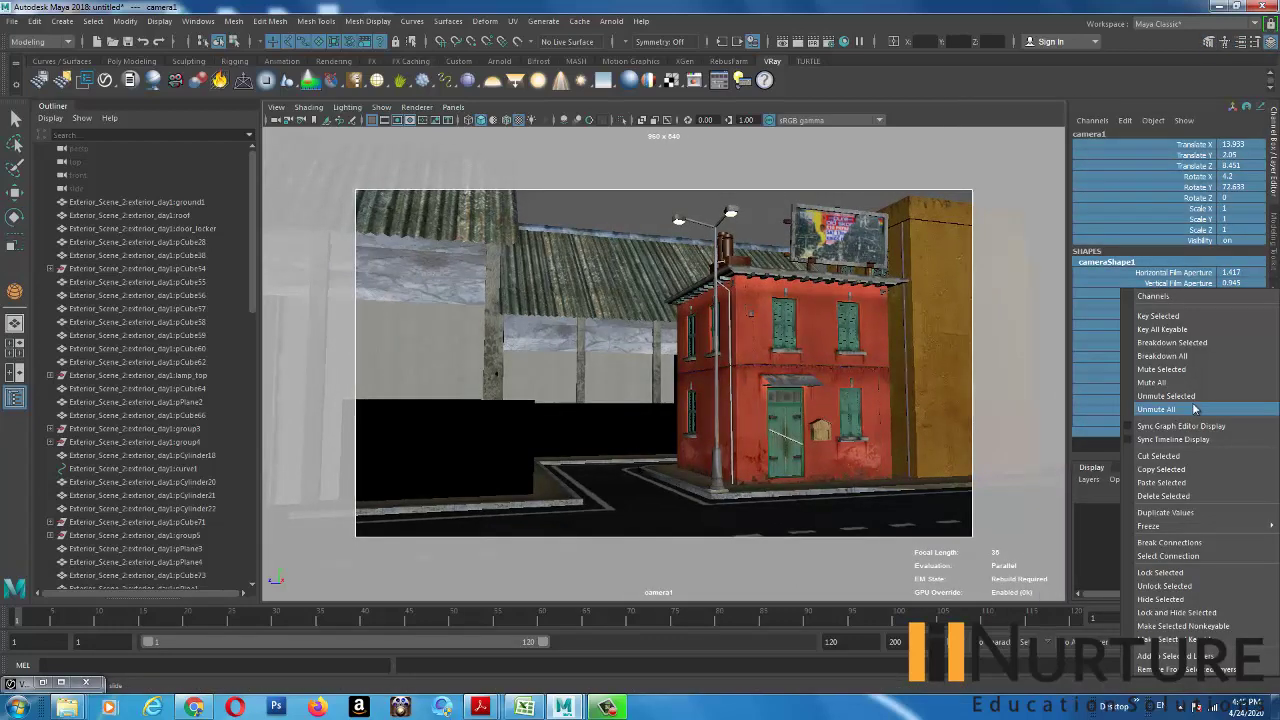
left_click(1163, 577)
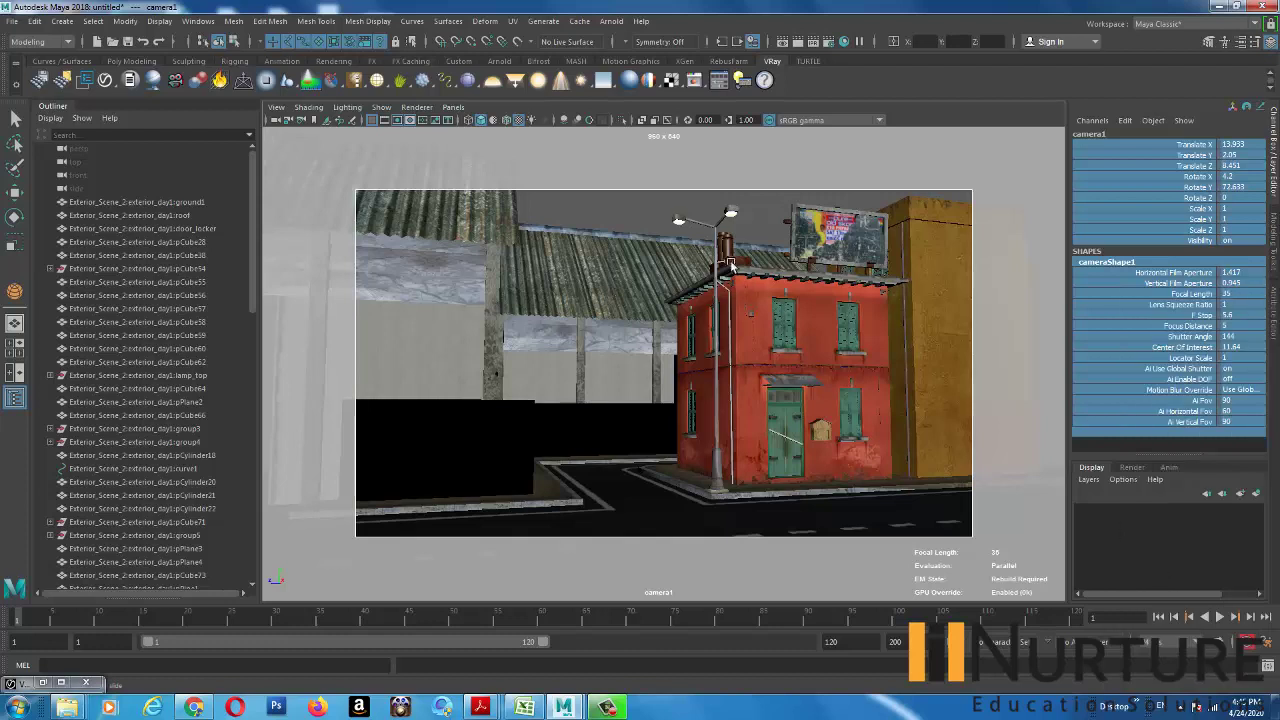
left_click(647, 217)
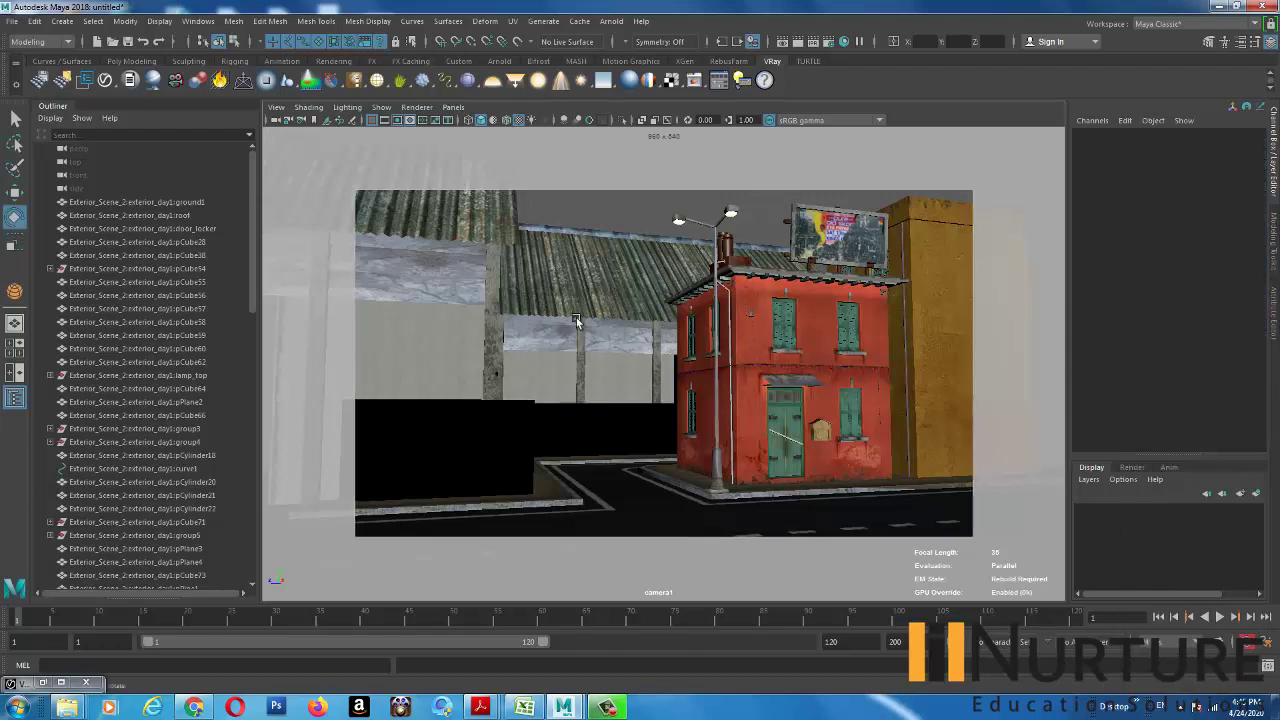
- Check the camera's placement from the persp view and return to the camera1 view
left_click(453, 107)
mouse_move(486, 121)
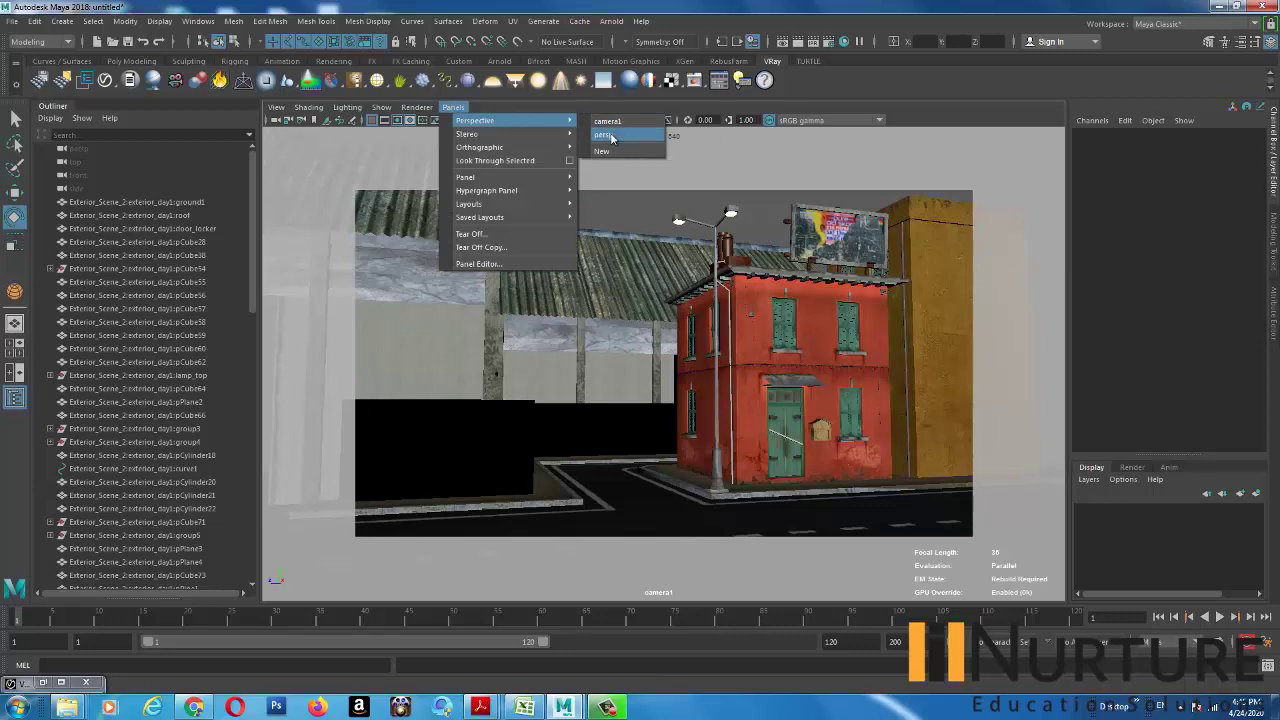
left_click(610, 134)
left_click_drag(840, 405, 638, 362, "alt")
scroll(638, 362, "up", 3)
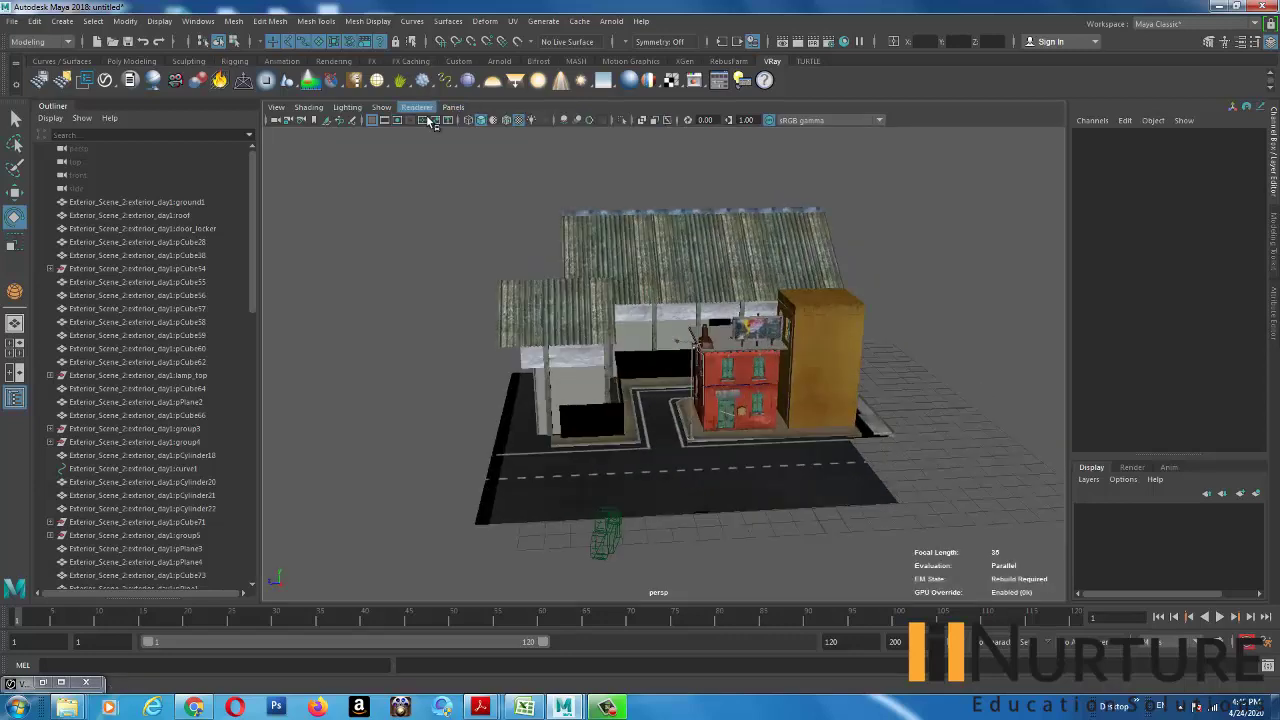
left_click(454, 107)
mouse_move(485, 121)
left_click(605, 121)
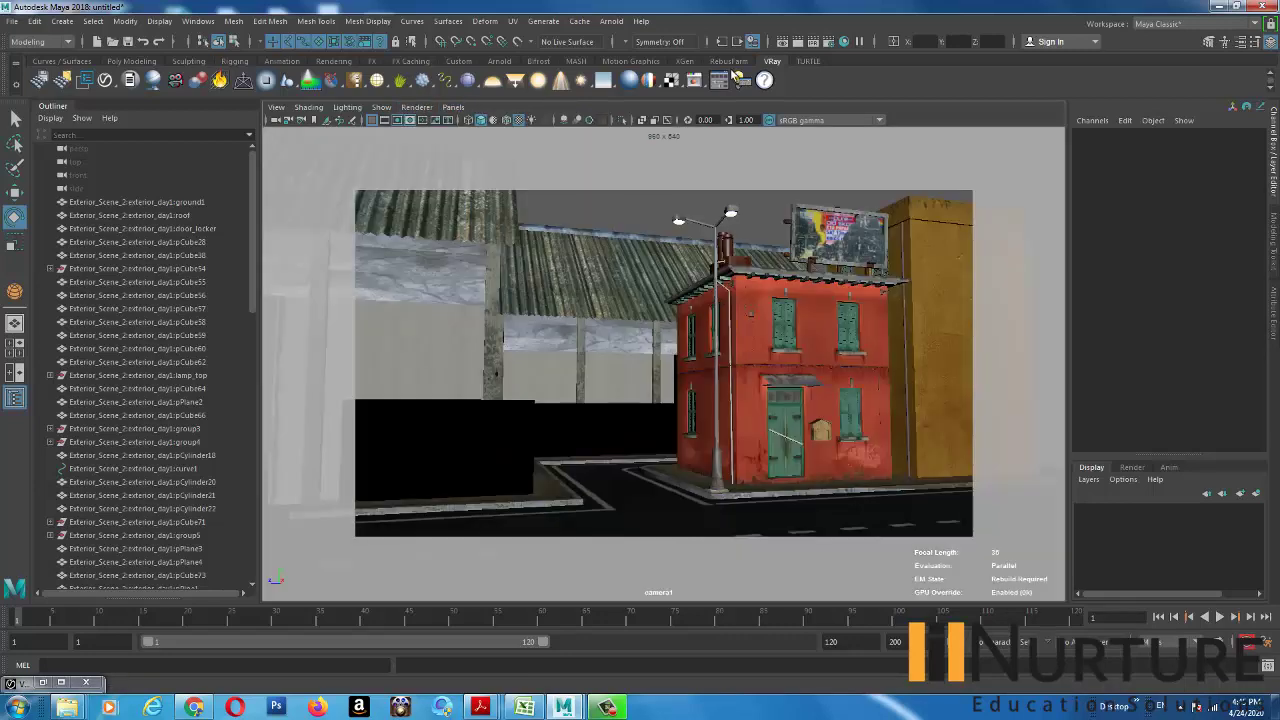
- Open the V-Ray frame buffer and the Render View, and arrange both windows over the viewport
left_click(681, 84)
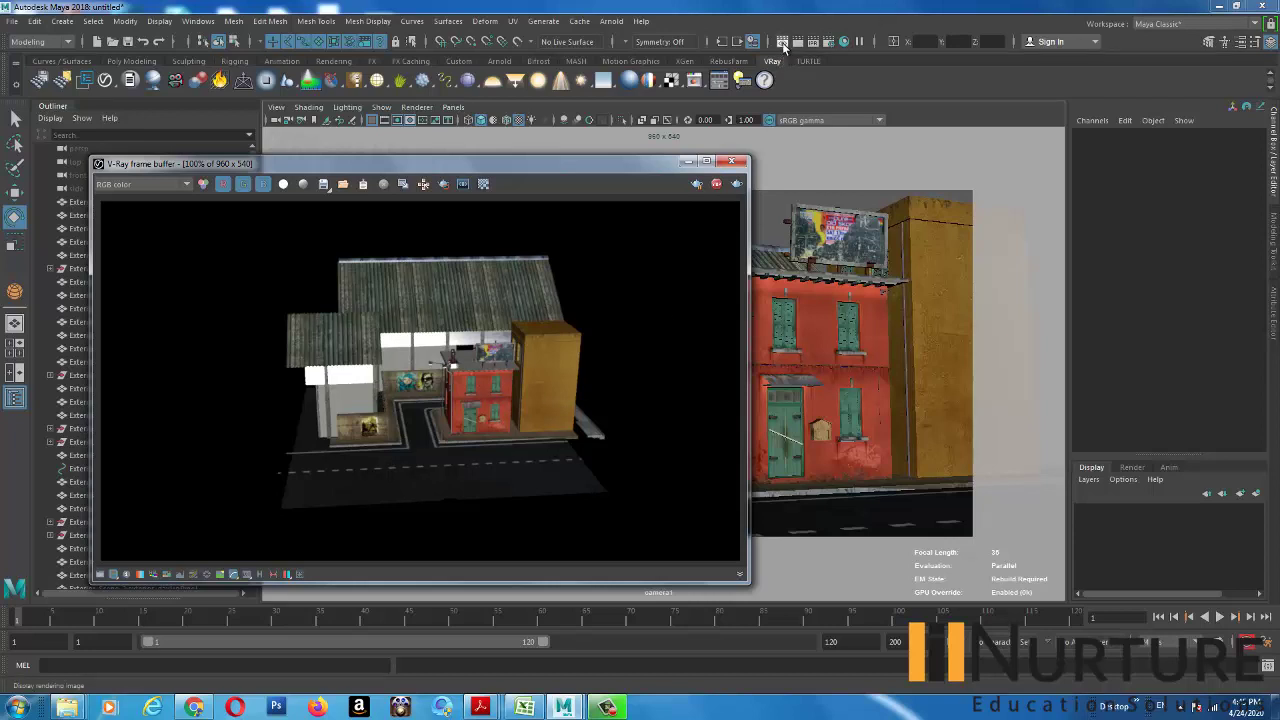
left_click_drag(597, 163, 534, 153)
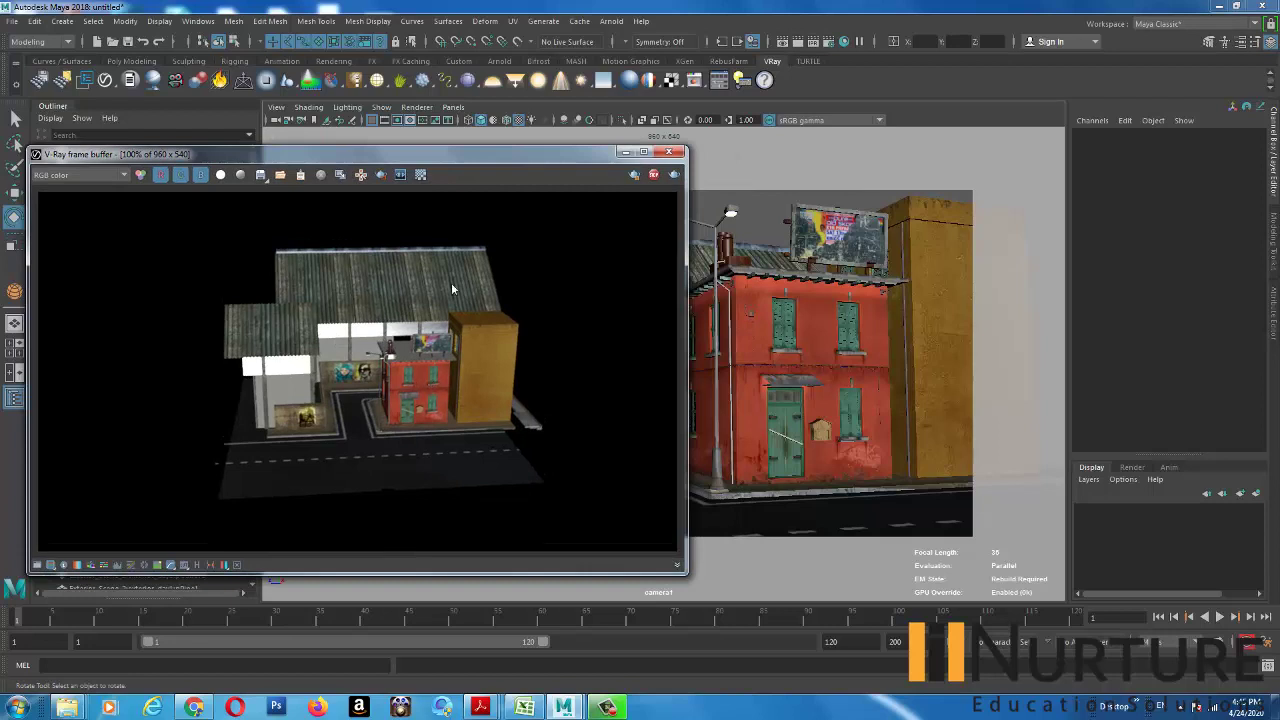
left_click(781, 42)
left_click_drag(676, 177, 857, 170)
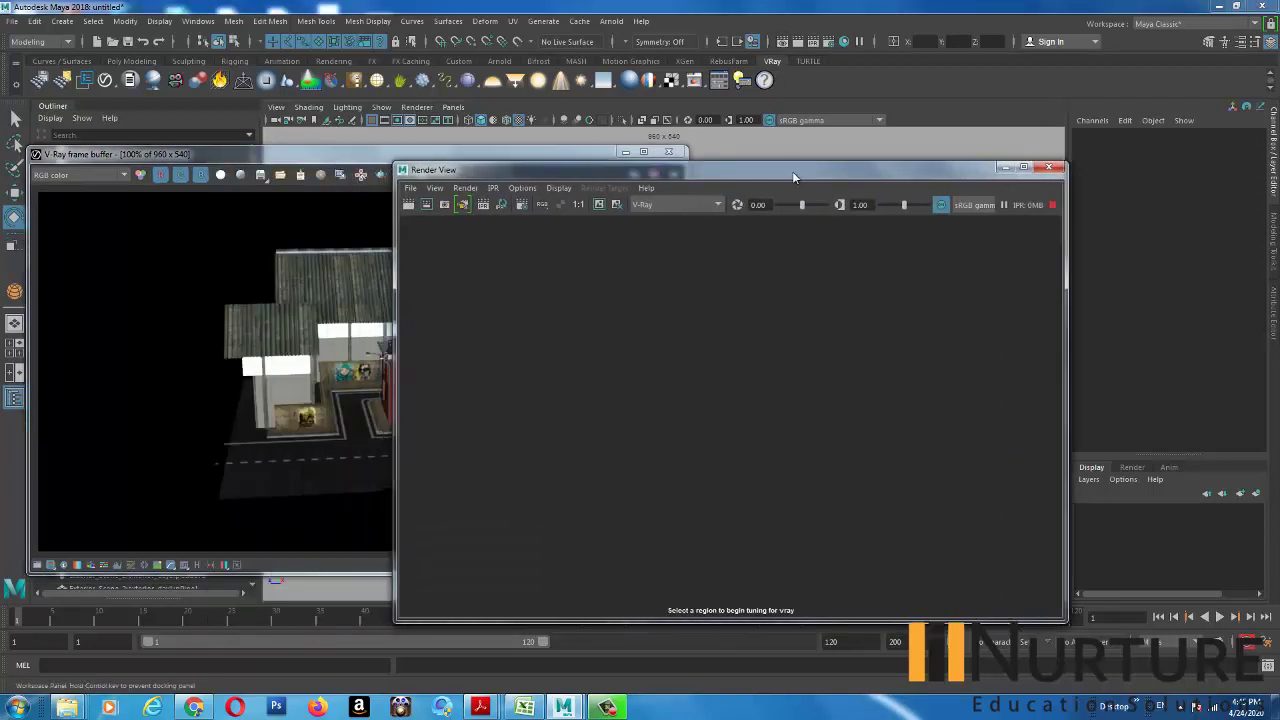
- Render the camera1 view with V-Ray and move the frame buffer aside to uncover the viewport
left_click(445, 206)
left_click(480, 230)
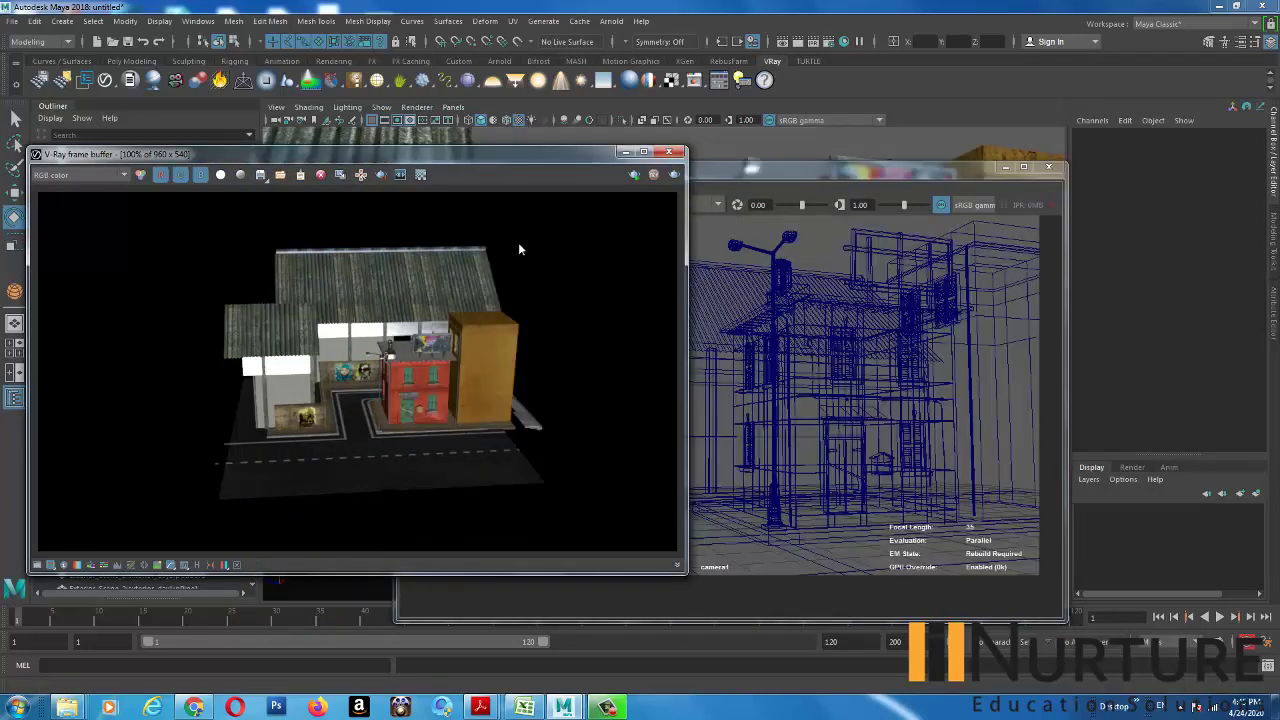
left_click_drag(838, 178, 890, 174)
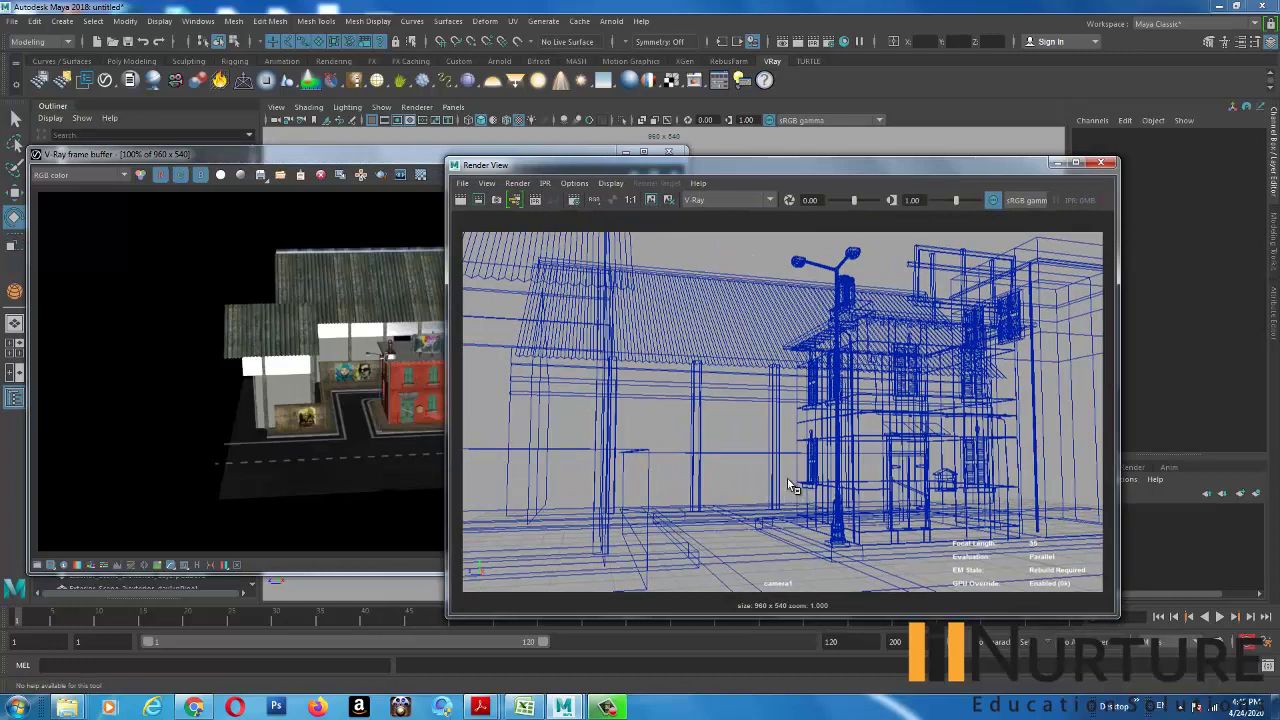
left_click(389, 155)
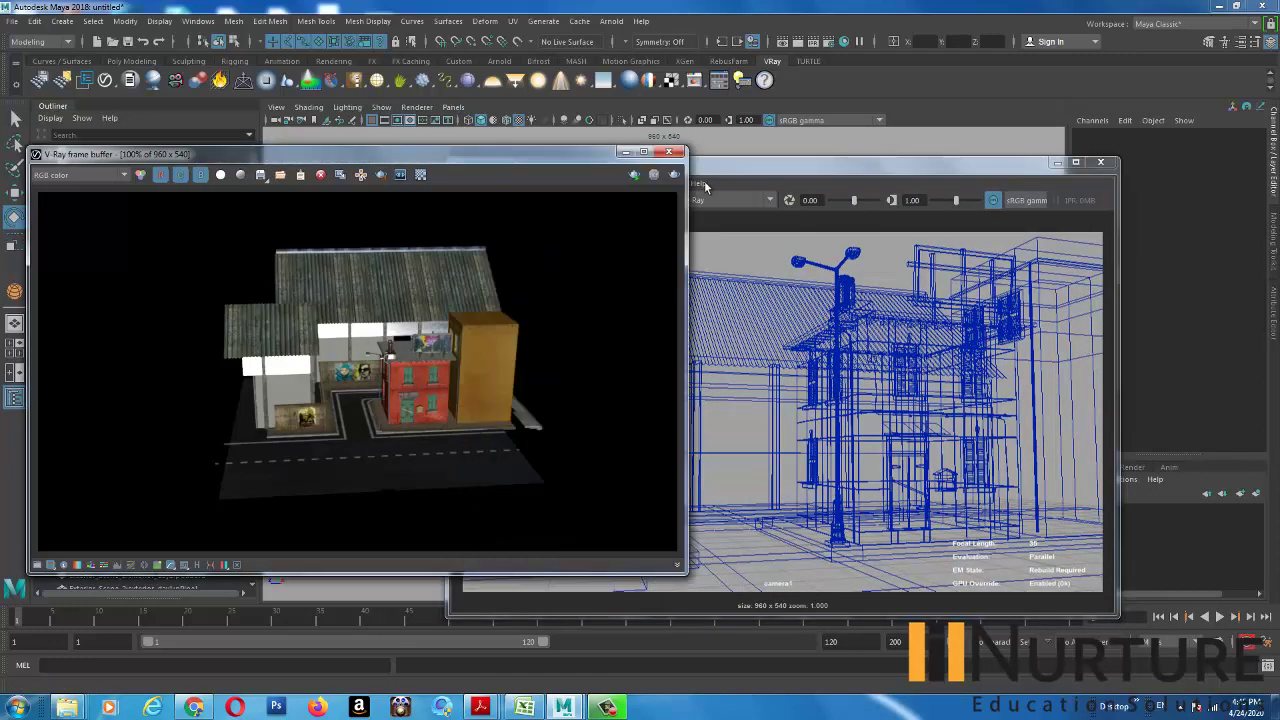
left_click(633, 174)
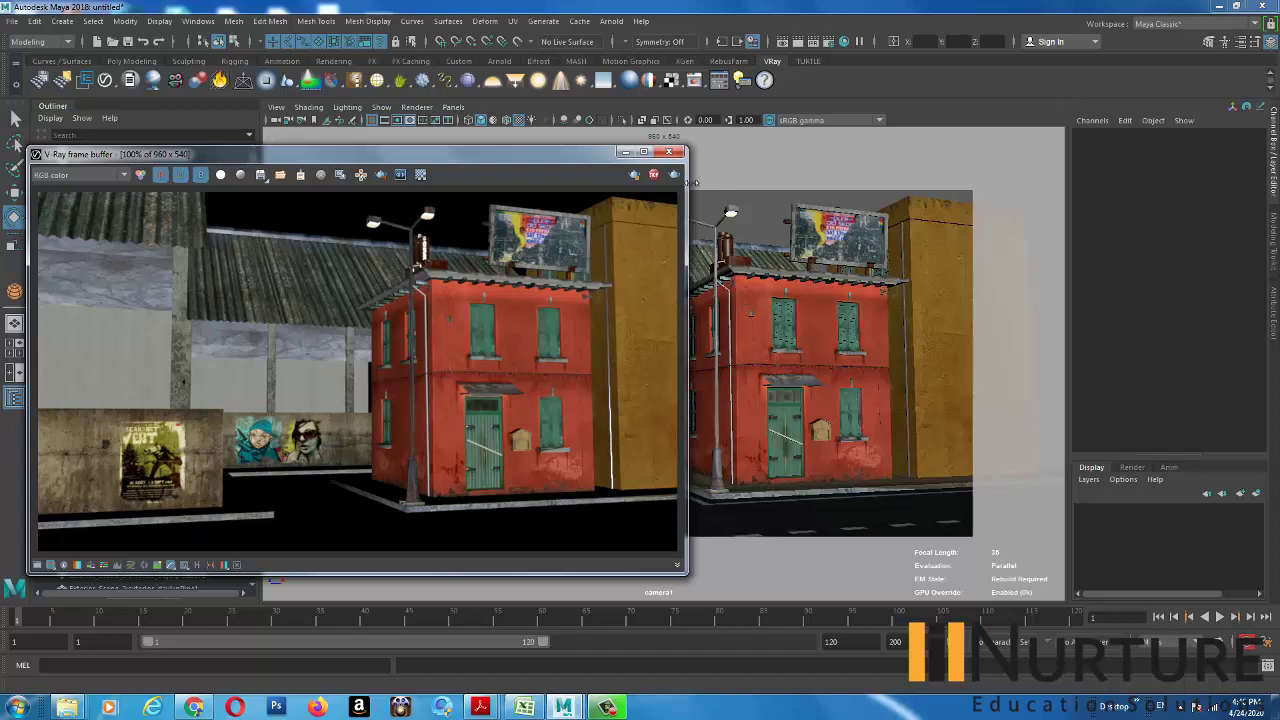
left_click_drag(605, 155, 389, 140)
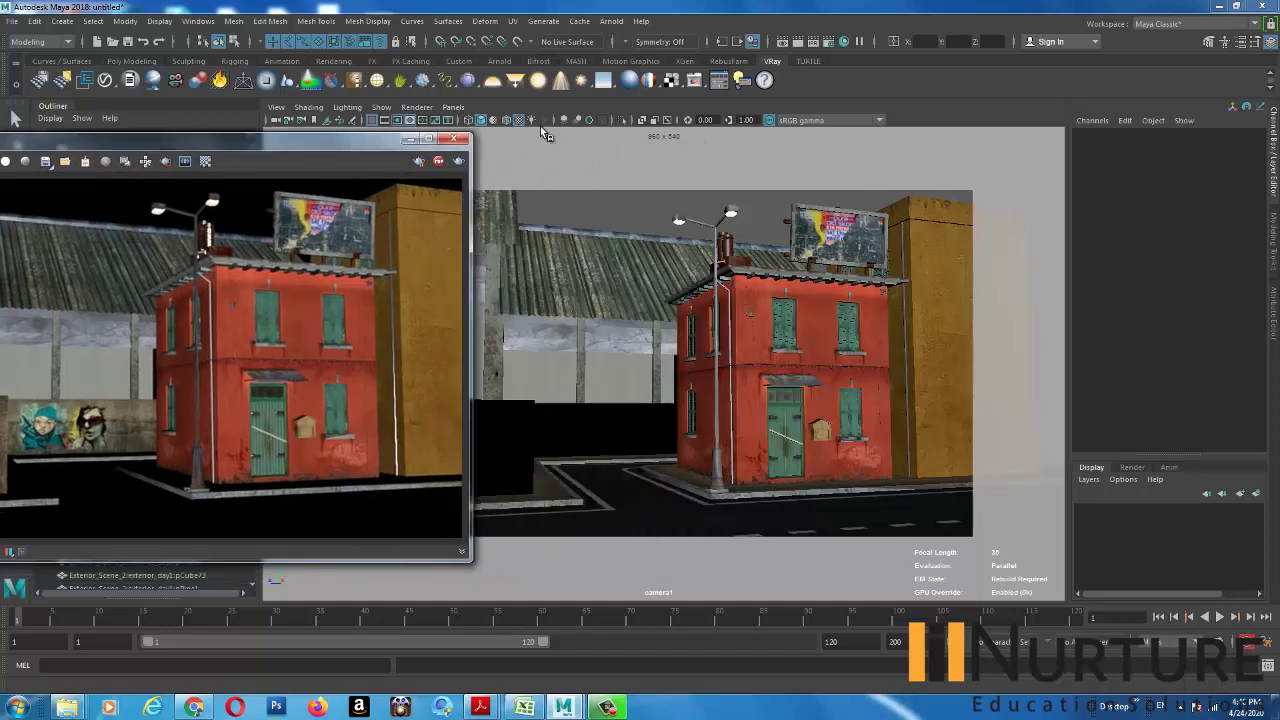
- Switch the viewport to the persp view to see the whole scene and the camera beside the render
left_click(453, 107)
mouse_move(482, 120)
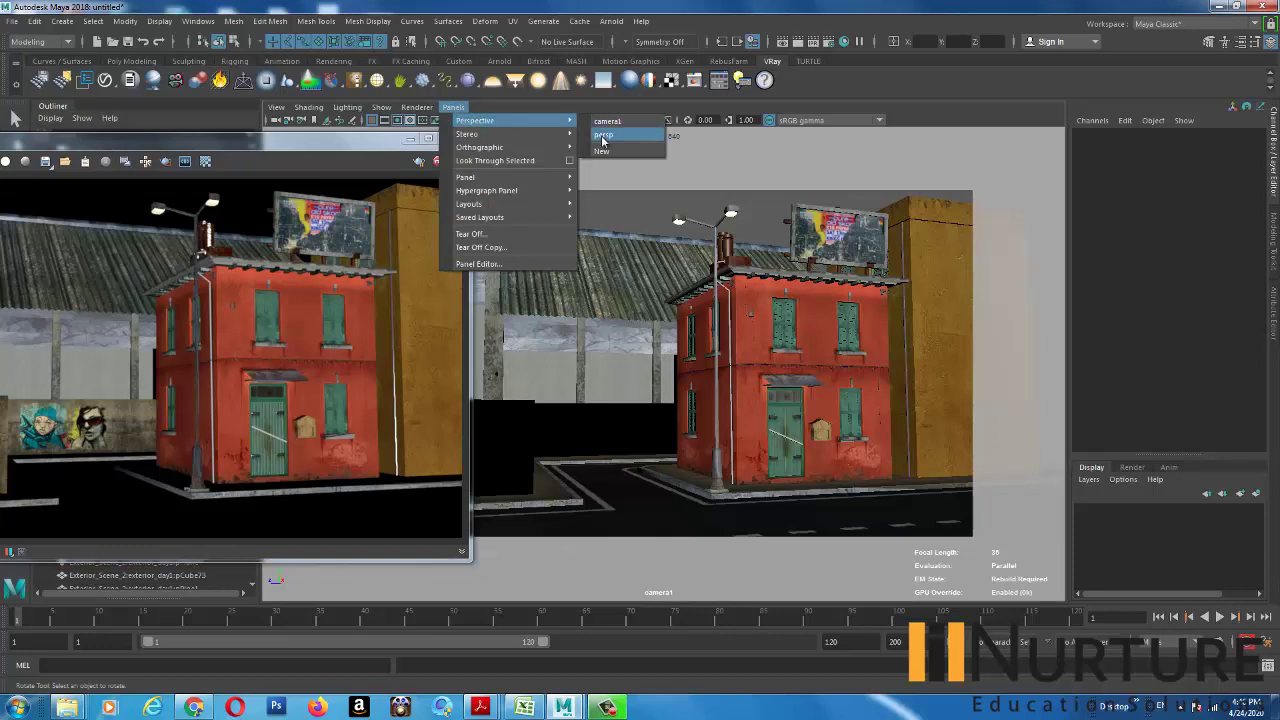
left_click(603, 134)
left_click_drag(886, 373, 770, 368, "alt")
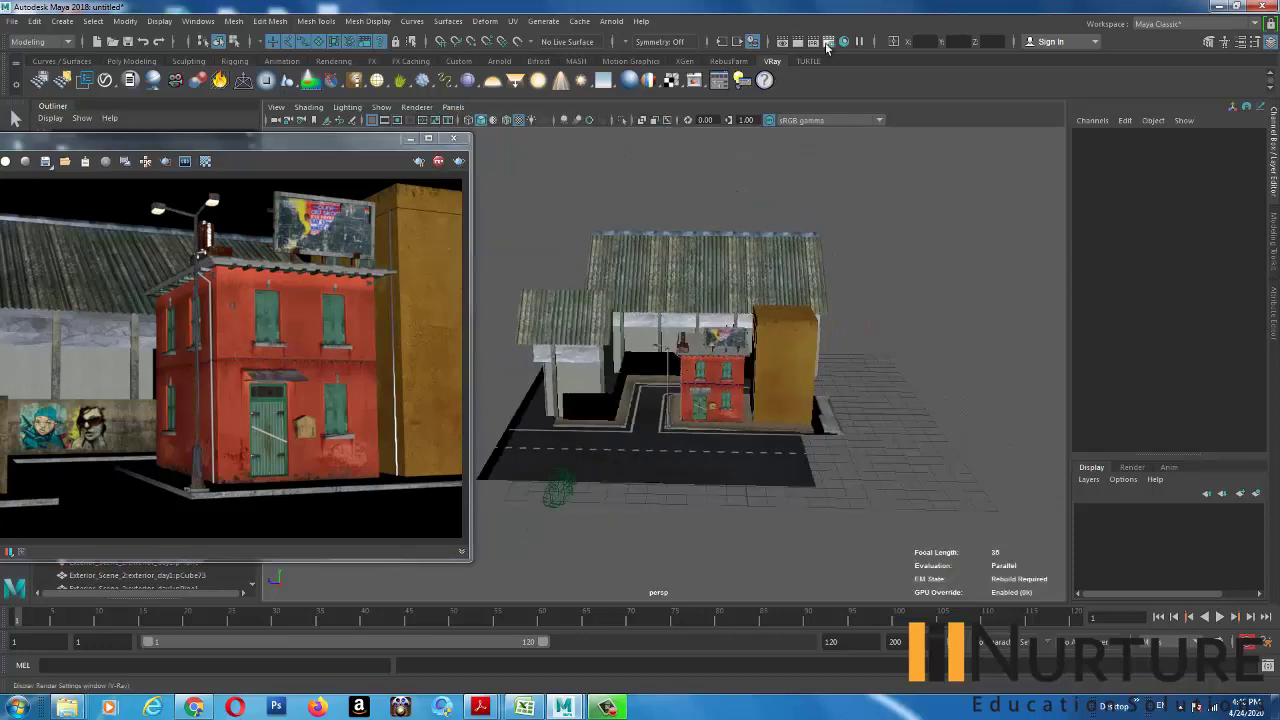
- Turn on global illumination in the V-Ray render settings, keeping Brute force and Light cache as the bounce engines
left_click(828, 41)
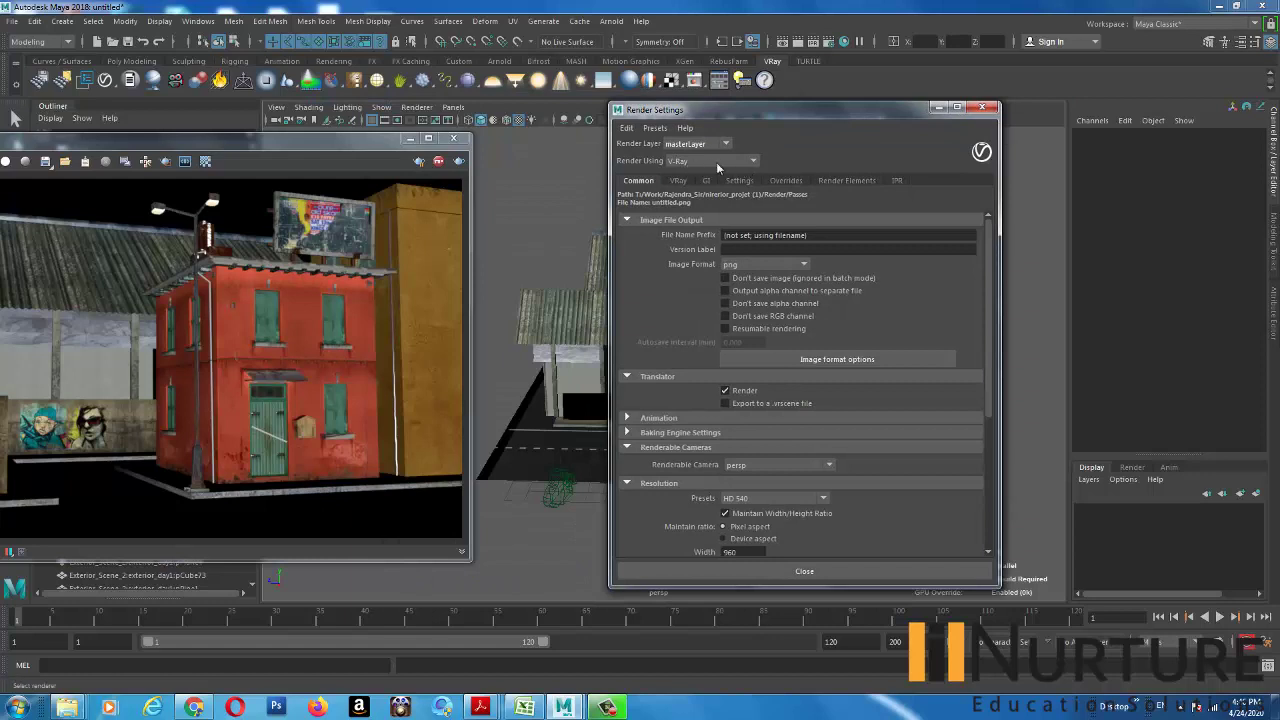
left_click(708, 180)
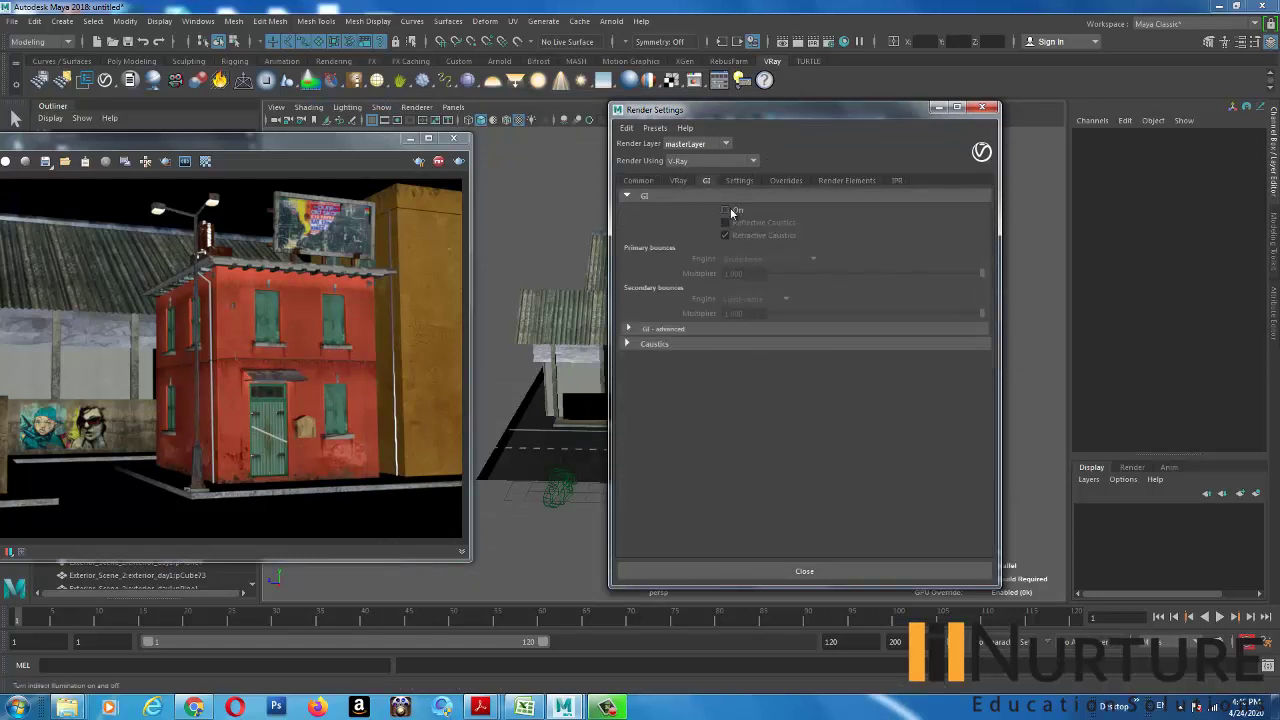
left_click(731, 212)
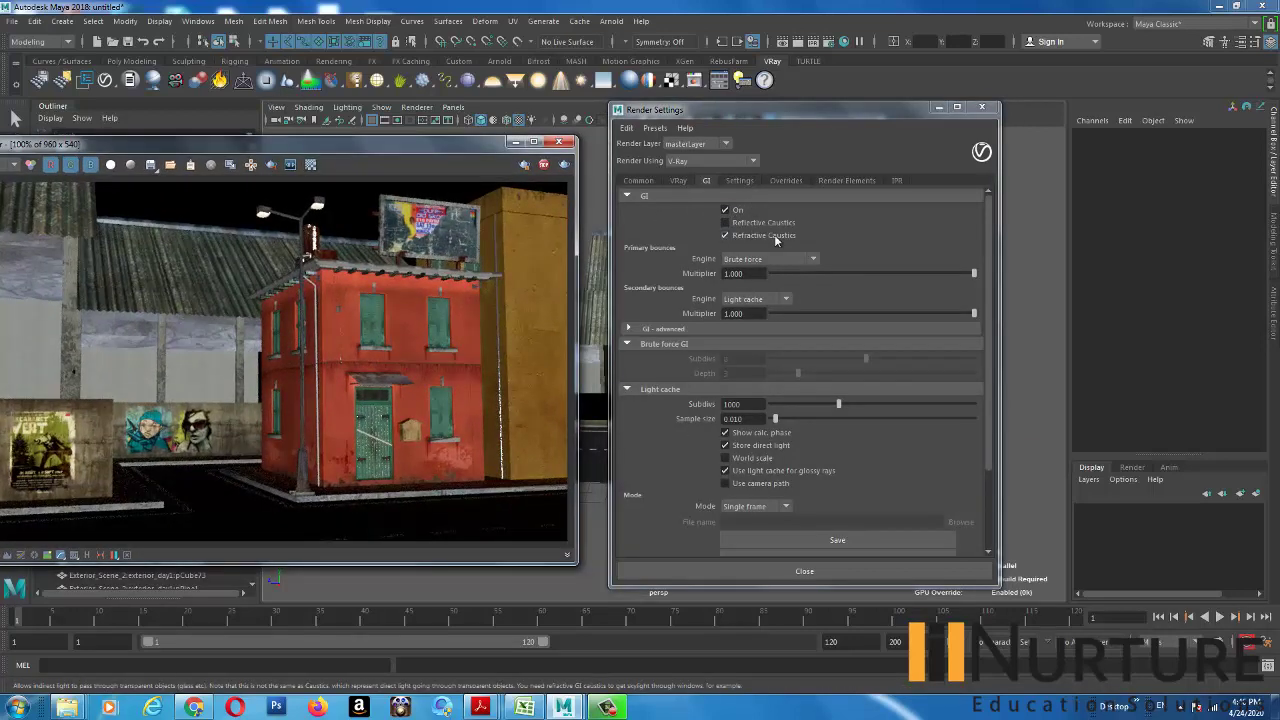
scroll(774, 240, "down", 3)
scroll(774, 240, "up", 3)
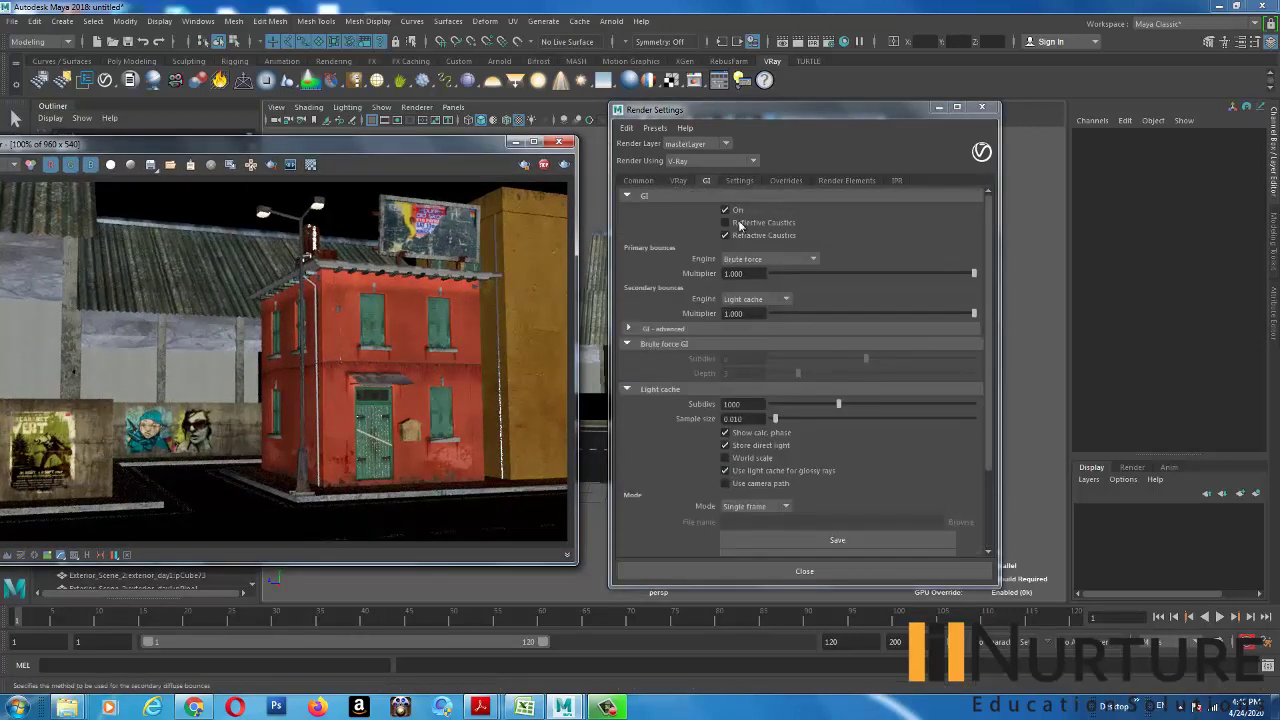
- Enable the environment override in the V-Ray render overrides
left_click(684, 181)
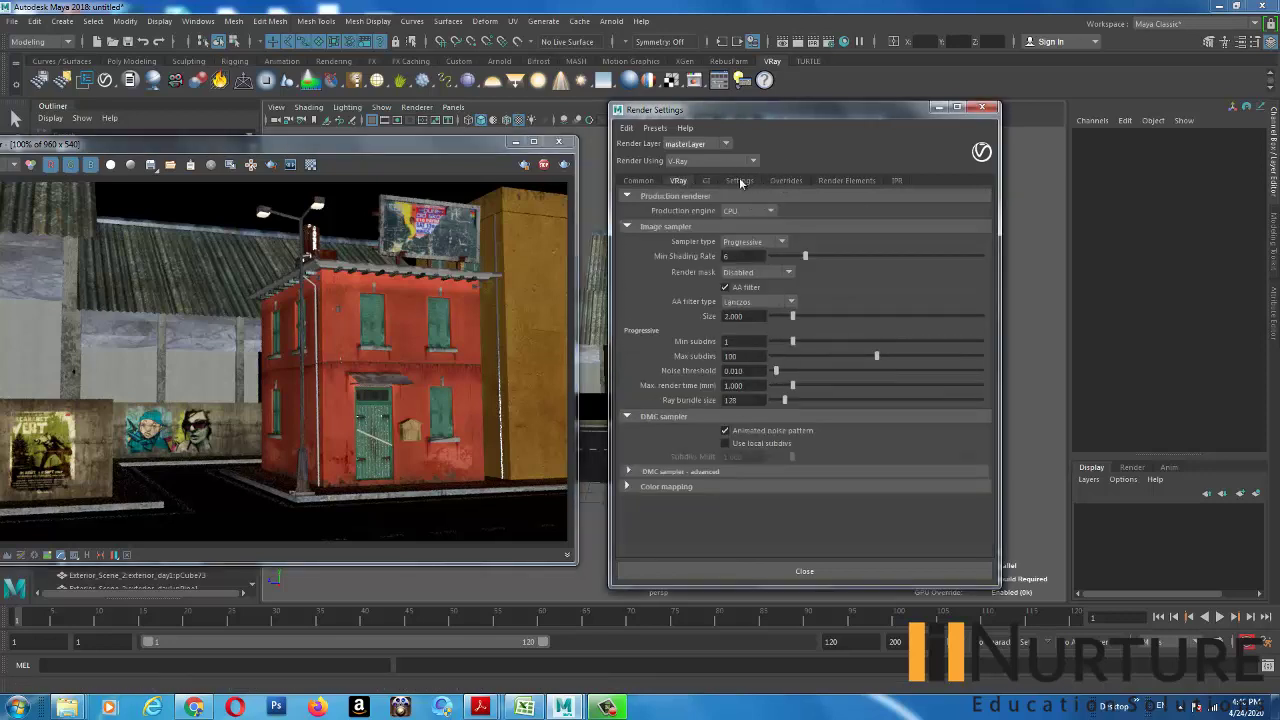
left_click(784, 180)
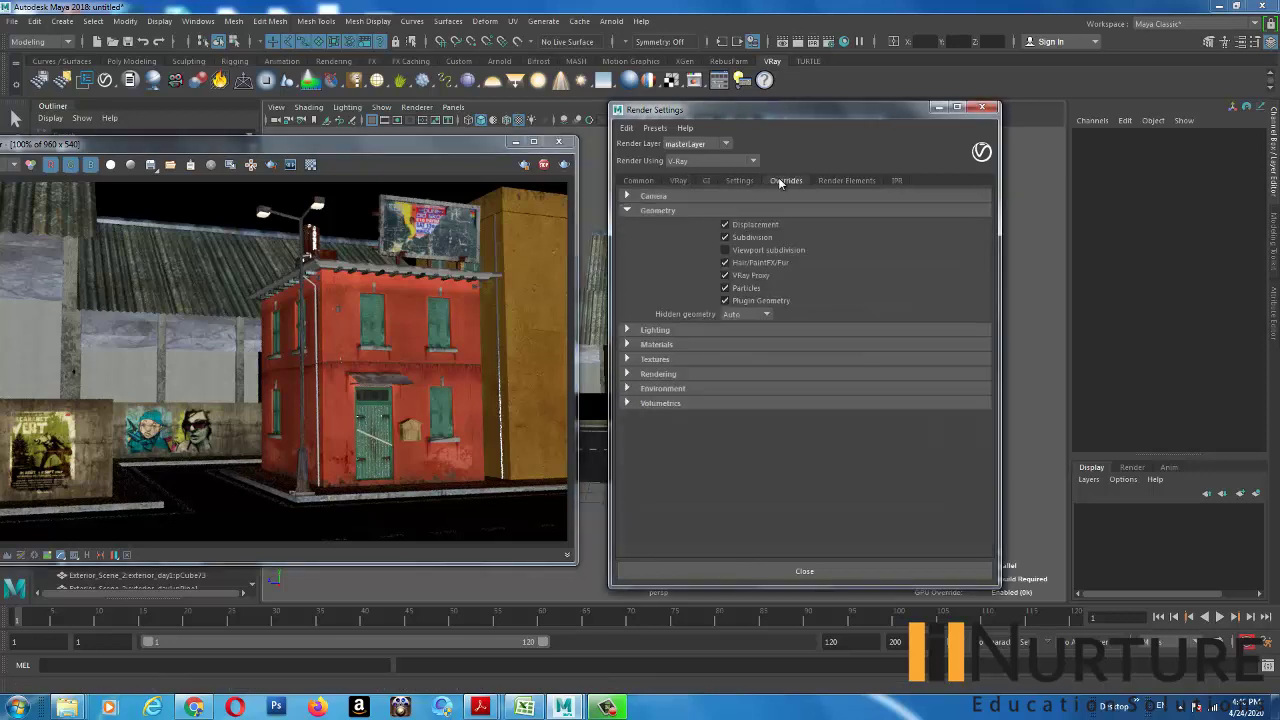
left_click(686, 387)
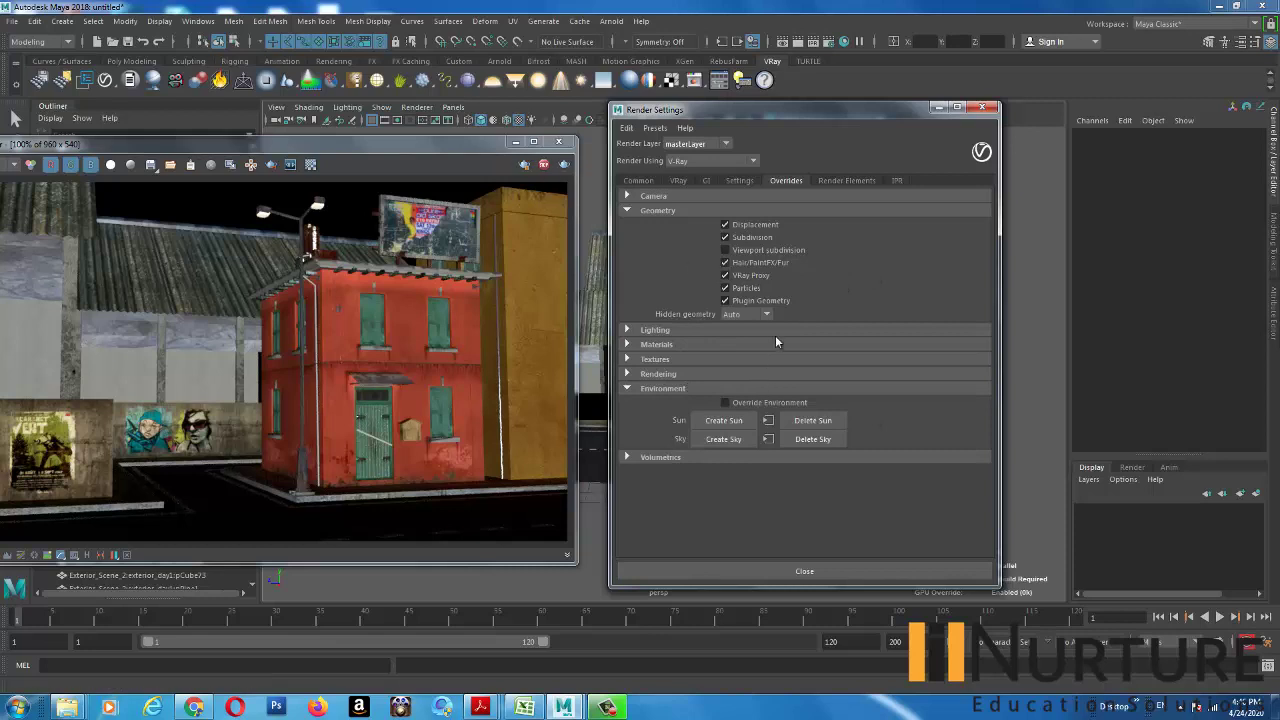
left_click(727, 402)
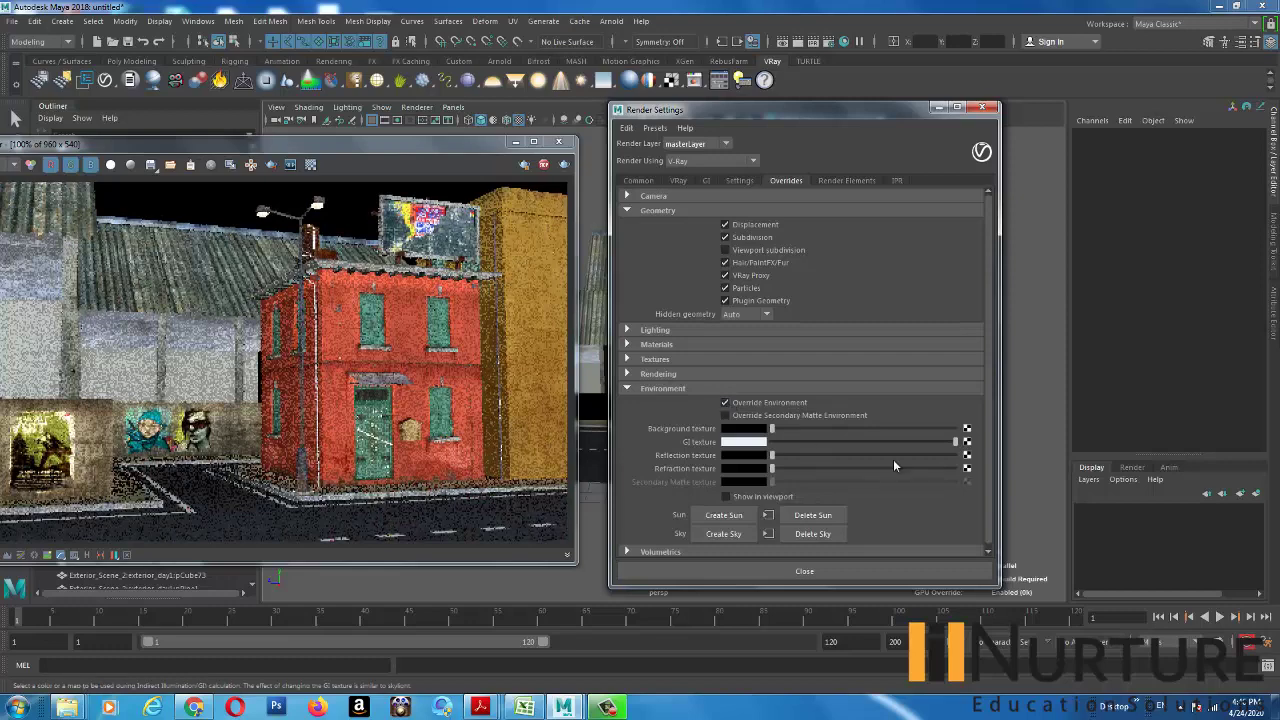
- Create a V-Ray sun and a V-Ray sky from the environment overrides
left_click(737, 516)
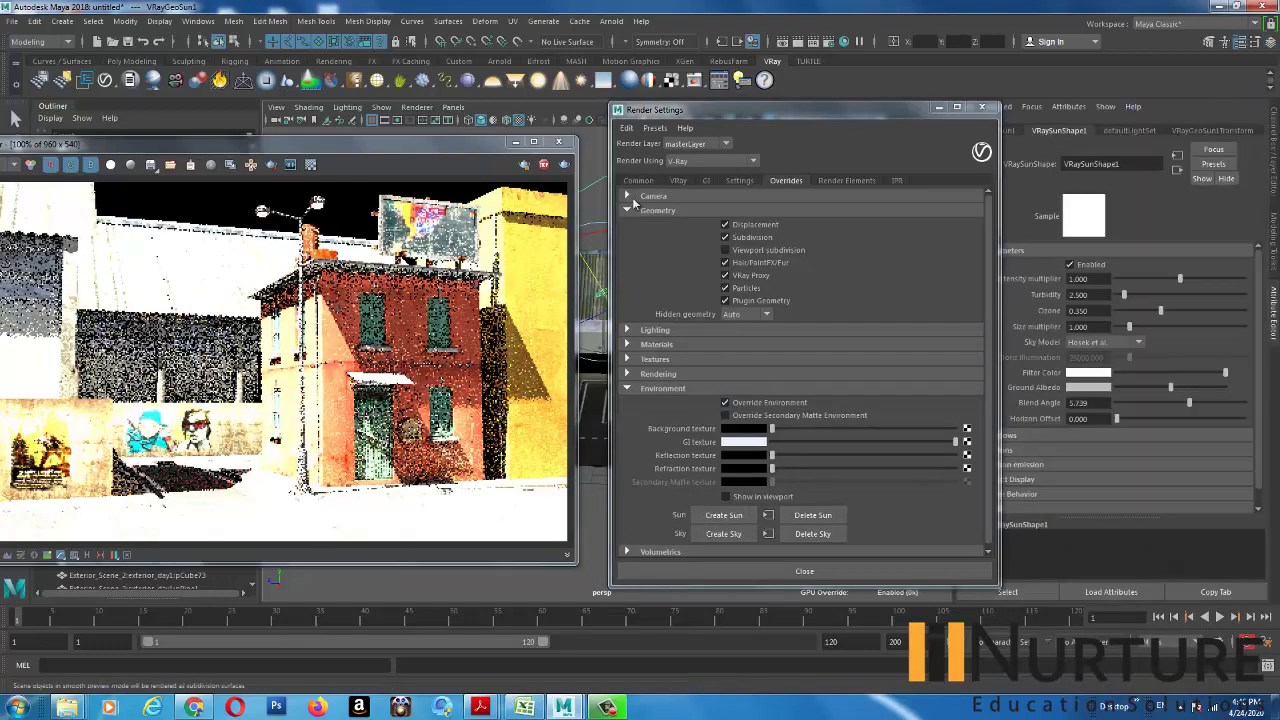
left_click_drag(841, 114, 1027, 134)
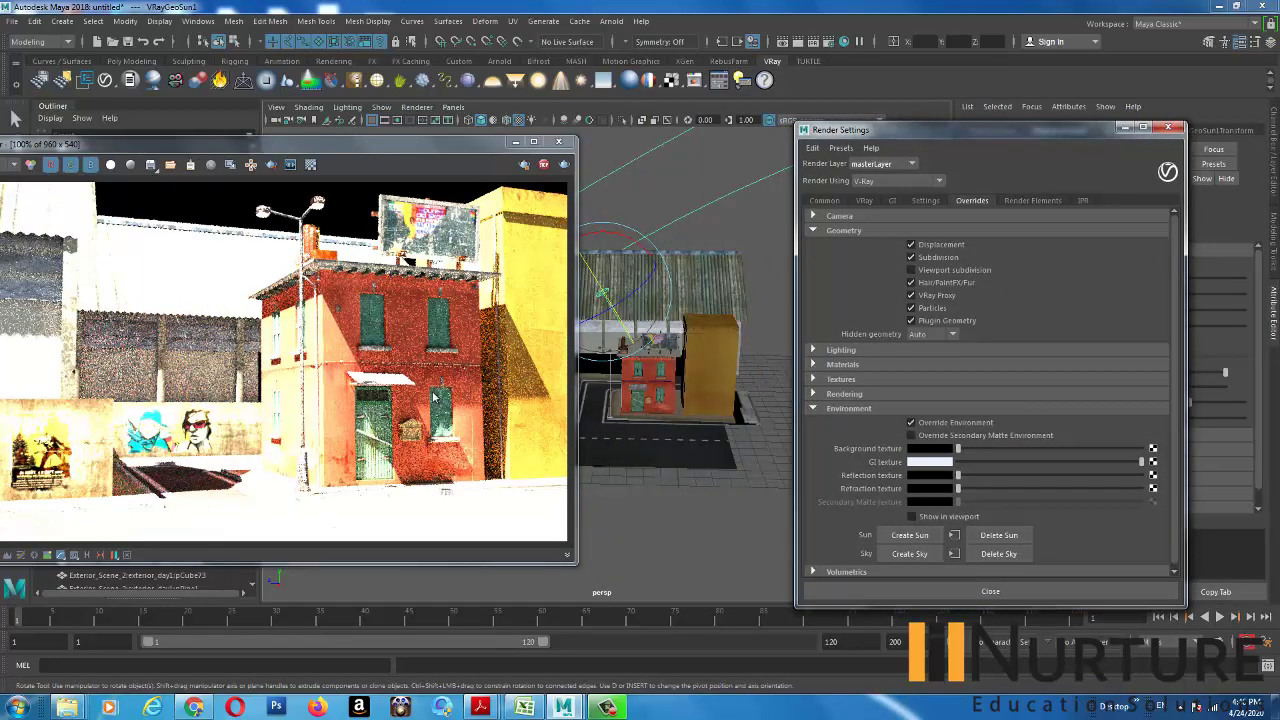
left_click_drag(1017, 132, 803, 120)
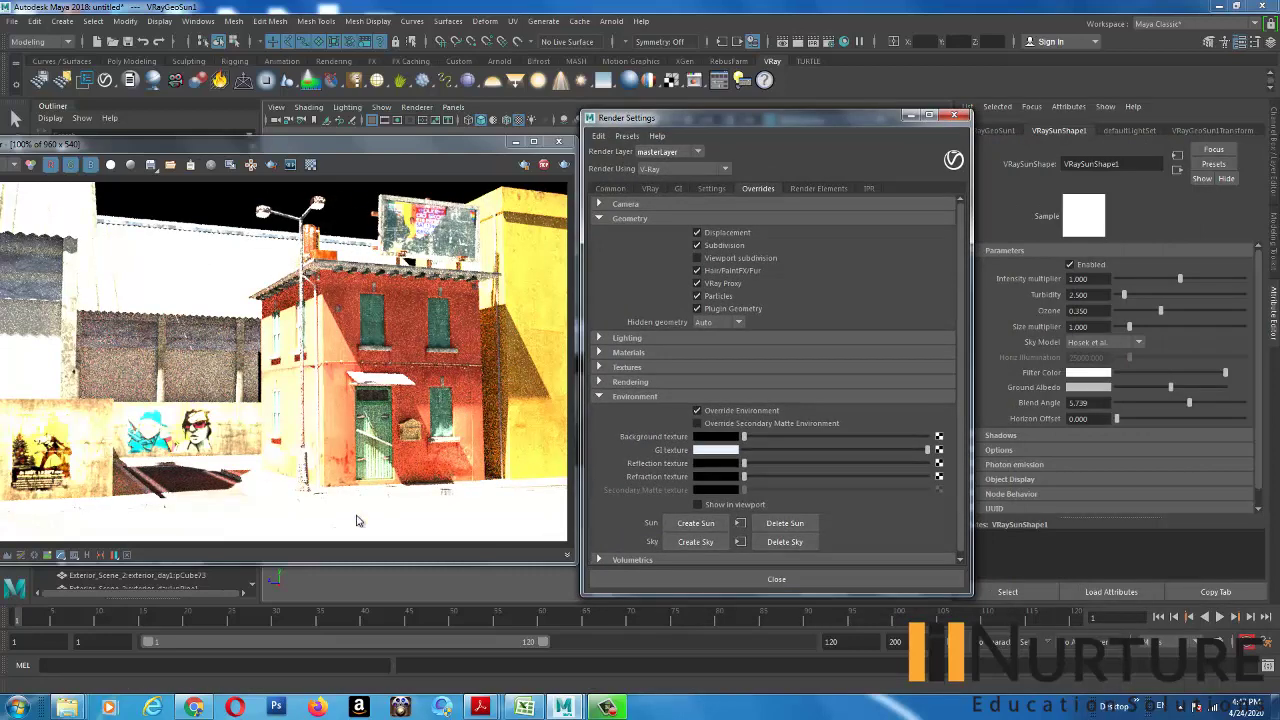
left_click(697, 542)
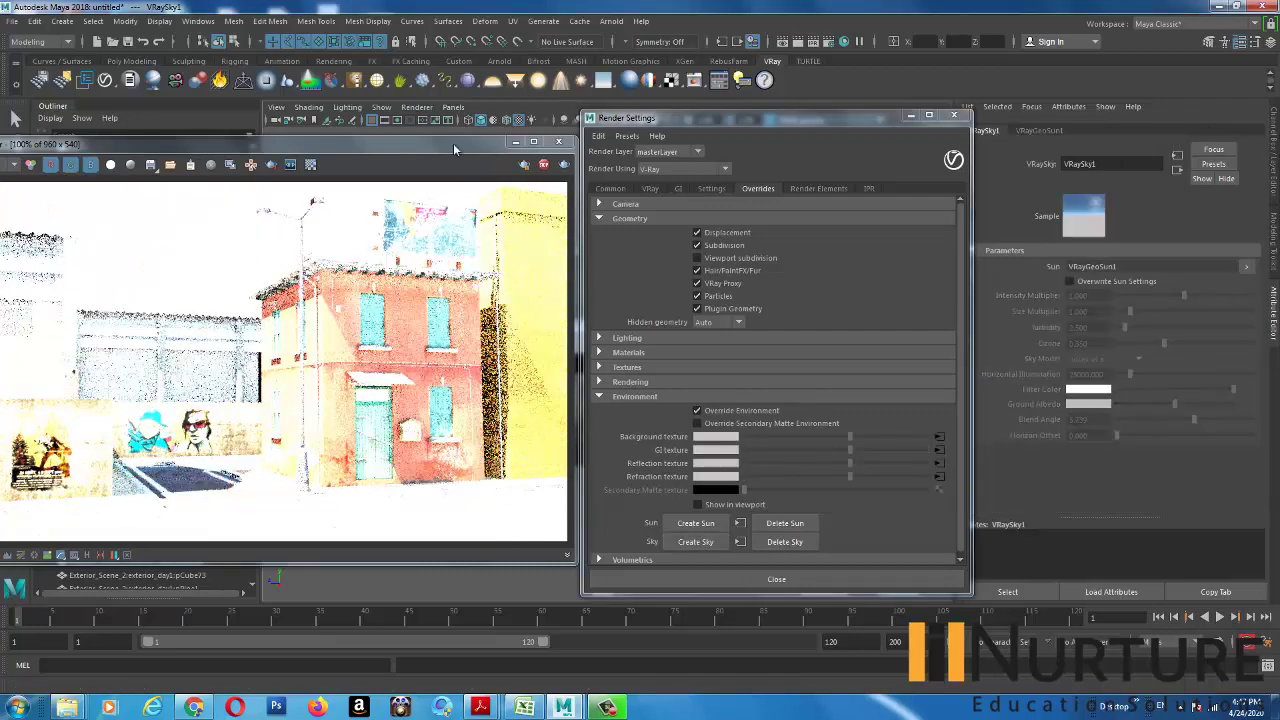
- Bring the whole V-Ray frame buffer into sight and minimise the Render Settings window
left_click_drag(415, 141, 552, 147)
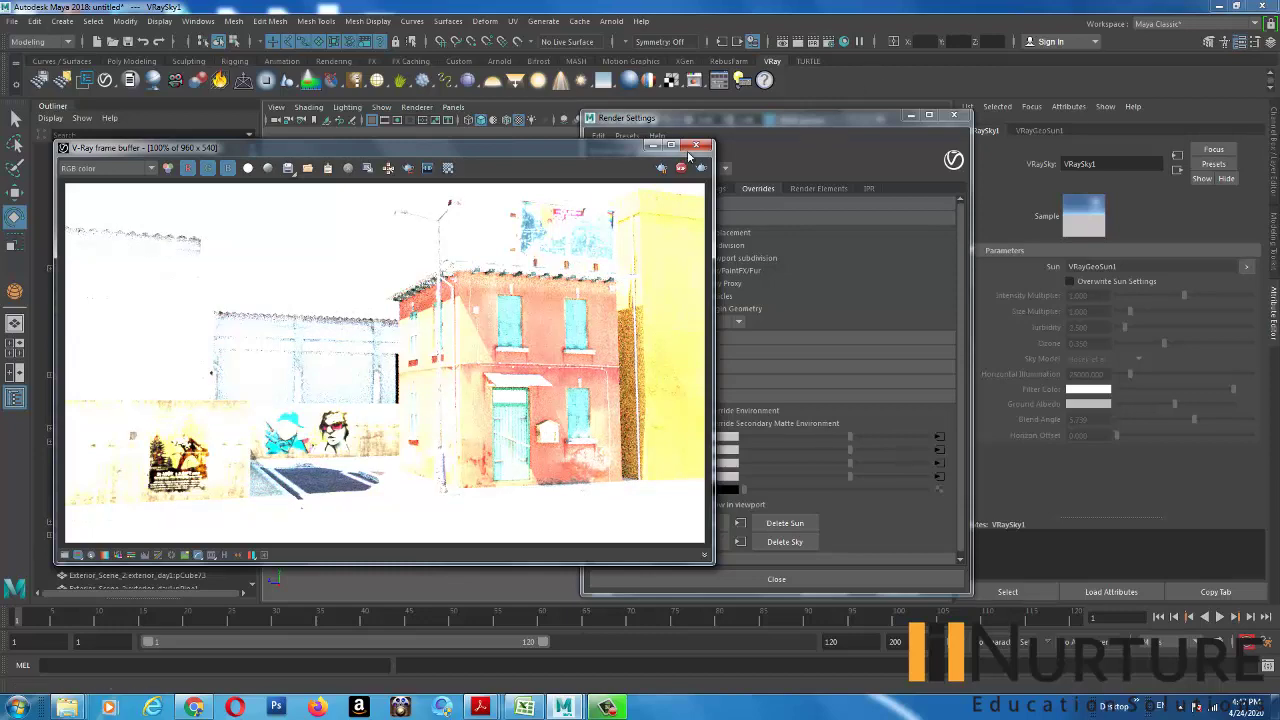
left_click_drag(795, 124, 836, 124)
left_click(950, 116)
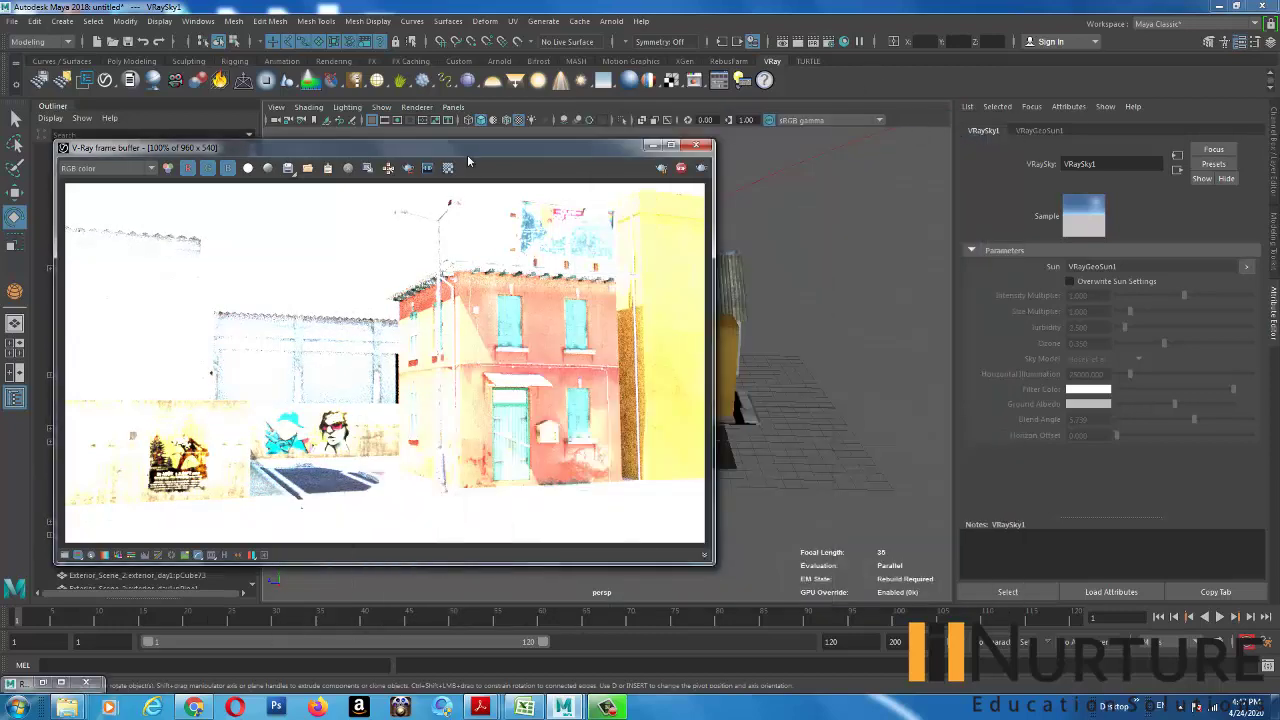
left_click_drag(474, 152, 510, 174)
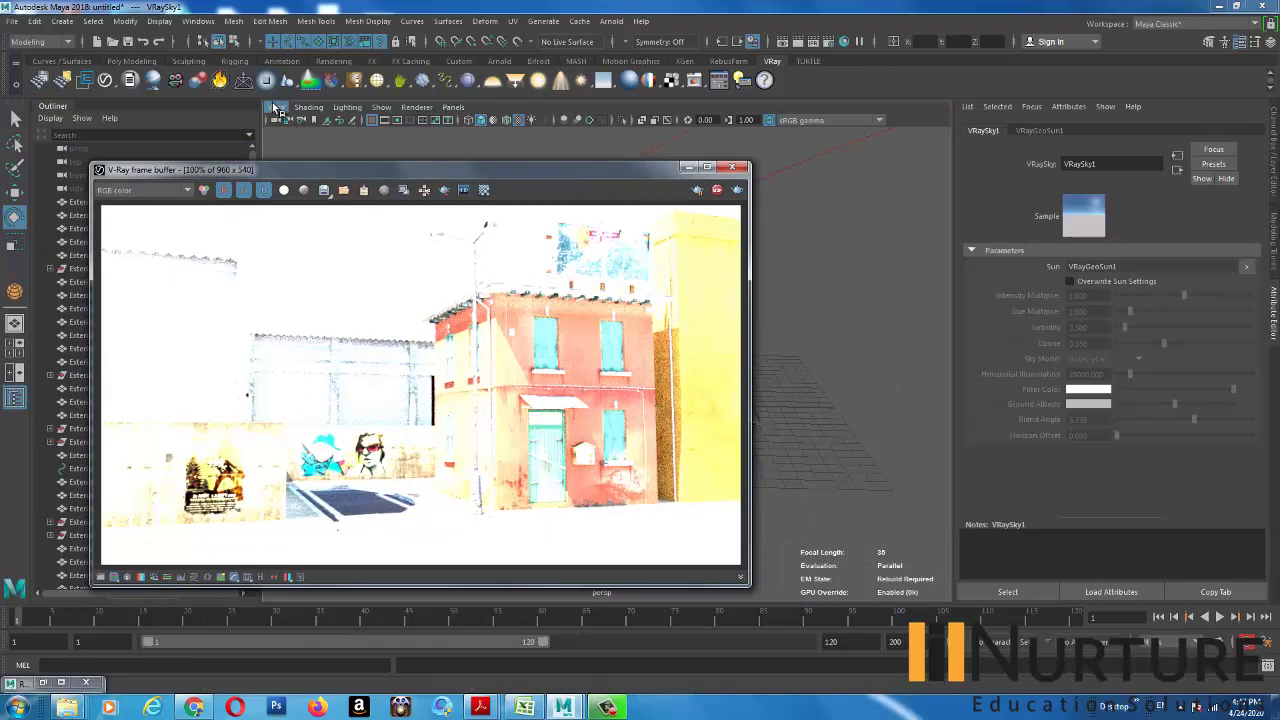
- Switch the viewport to the camera1 view and select its camera to show the camera attributes
left_click(453, 107)
left_click(615, 121)
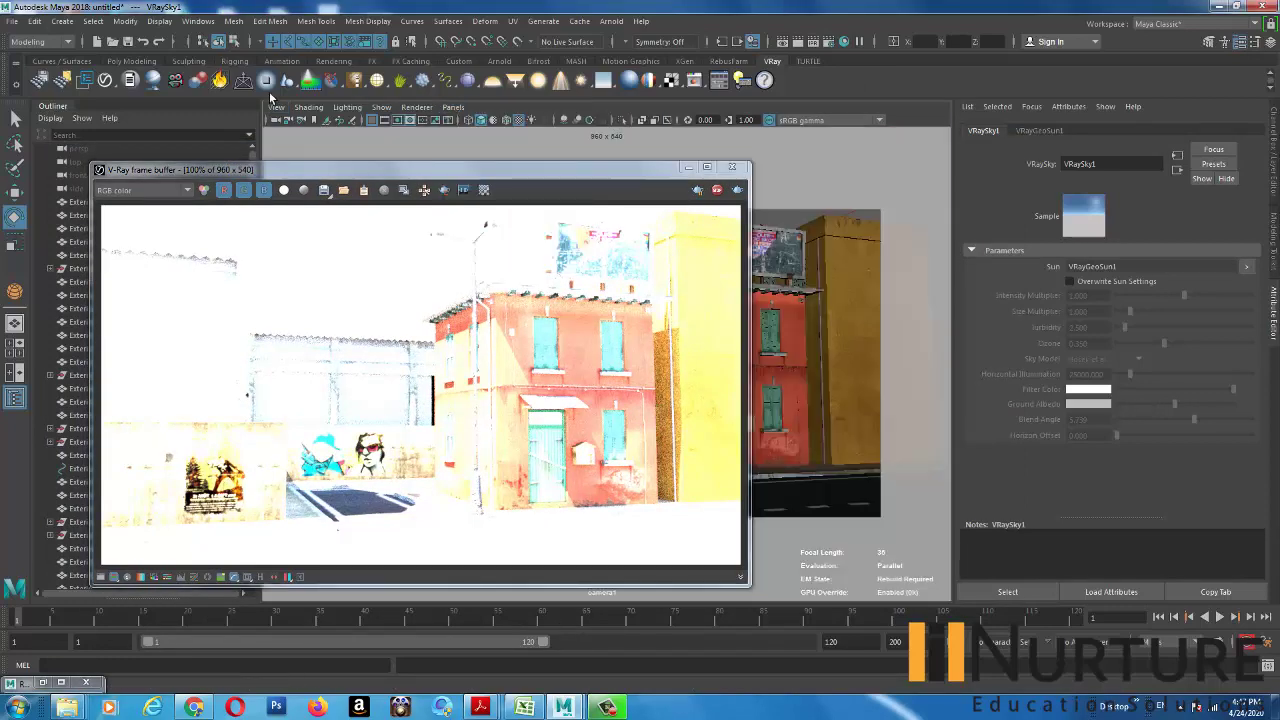
left_click(276, 108)
left_click(305, 125)
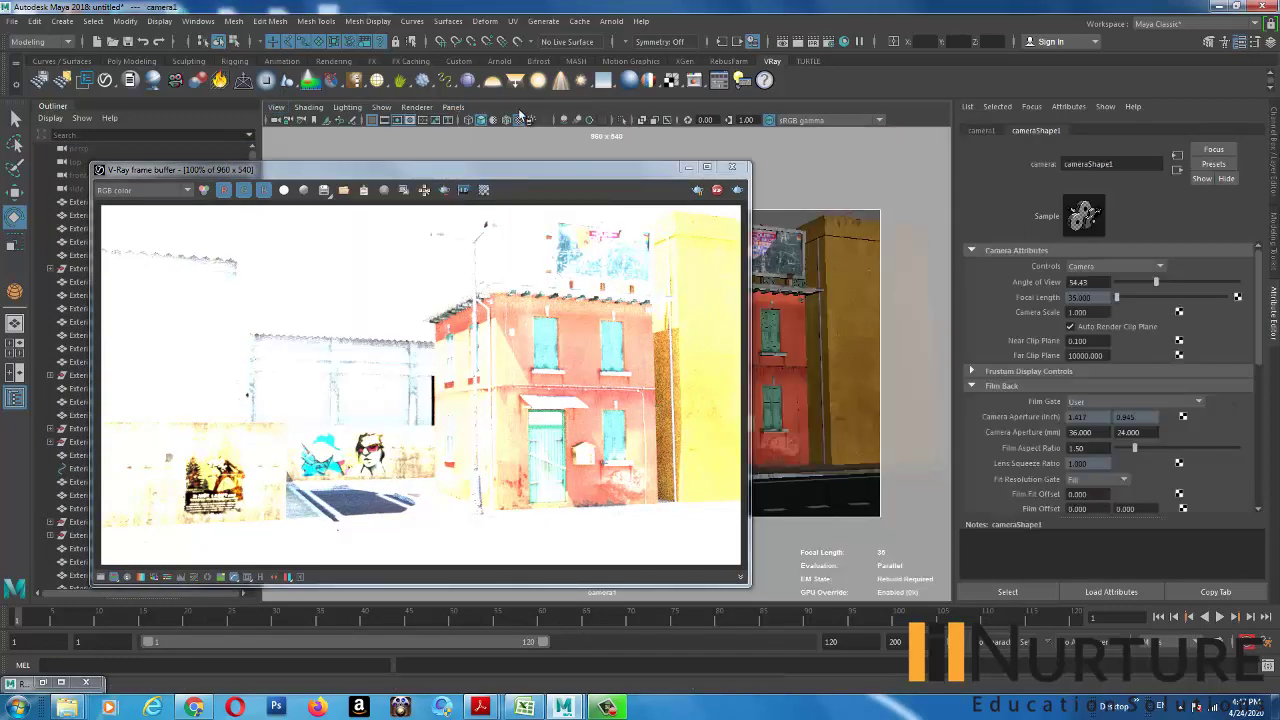
left_click(453, 107)
left_click(276, 107)
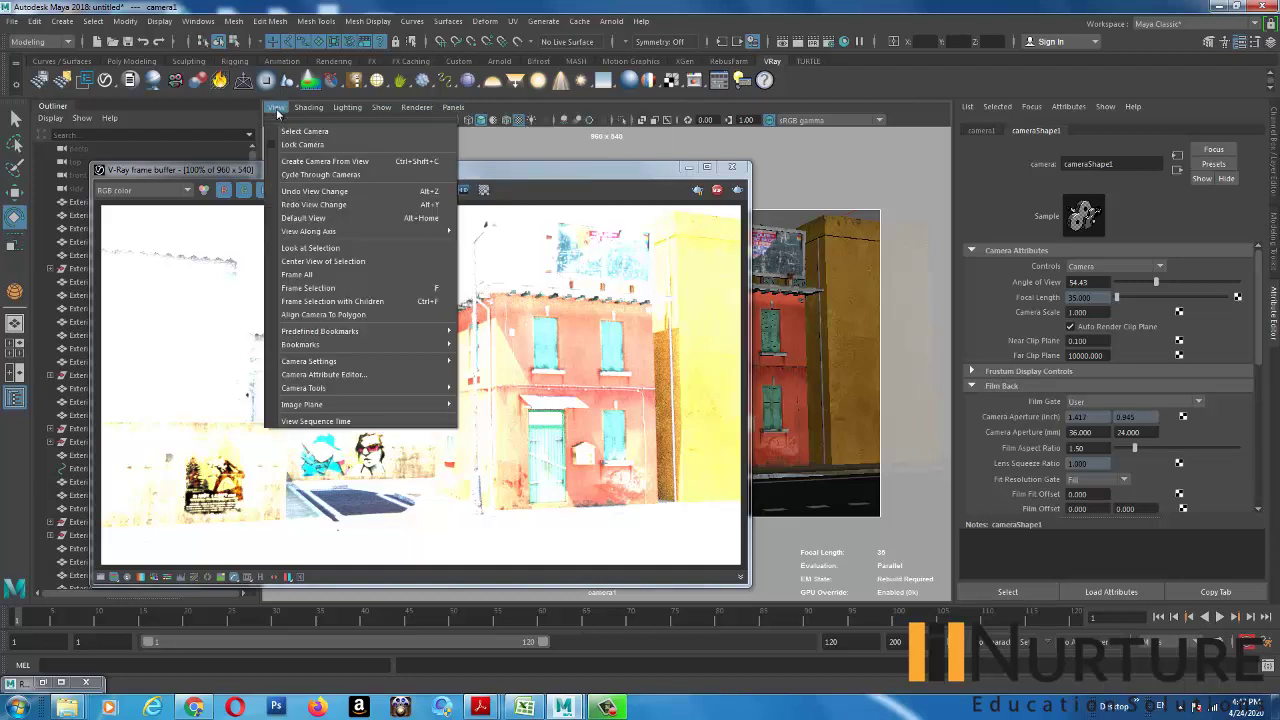
left_click(290, 133)
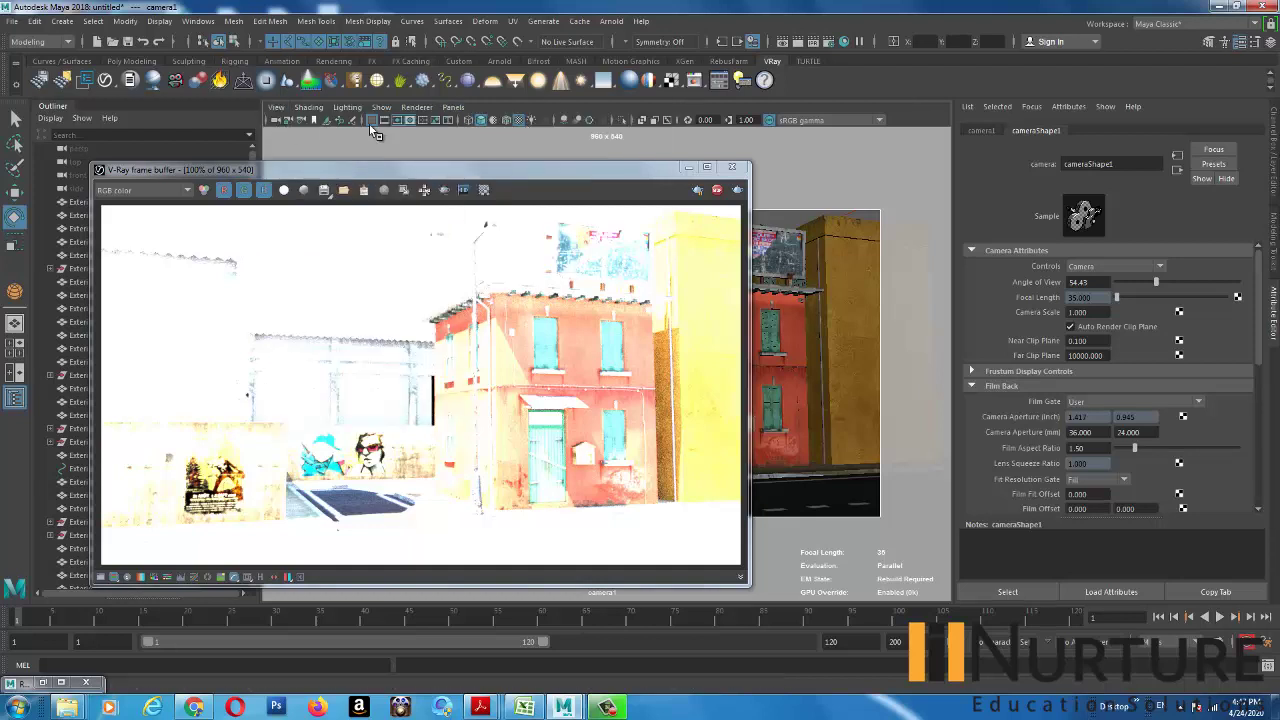
left_click(276, 107)
left_click(290, 133)
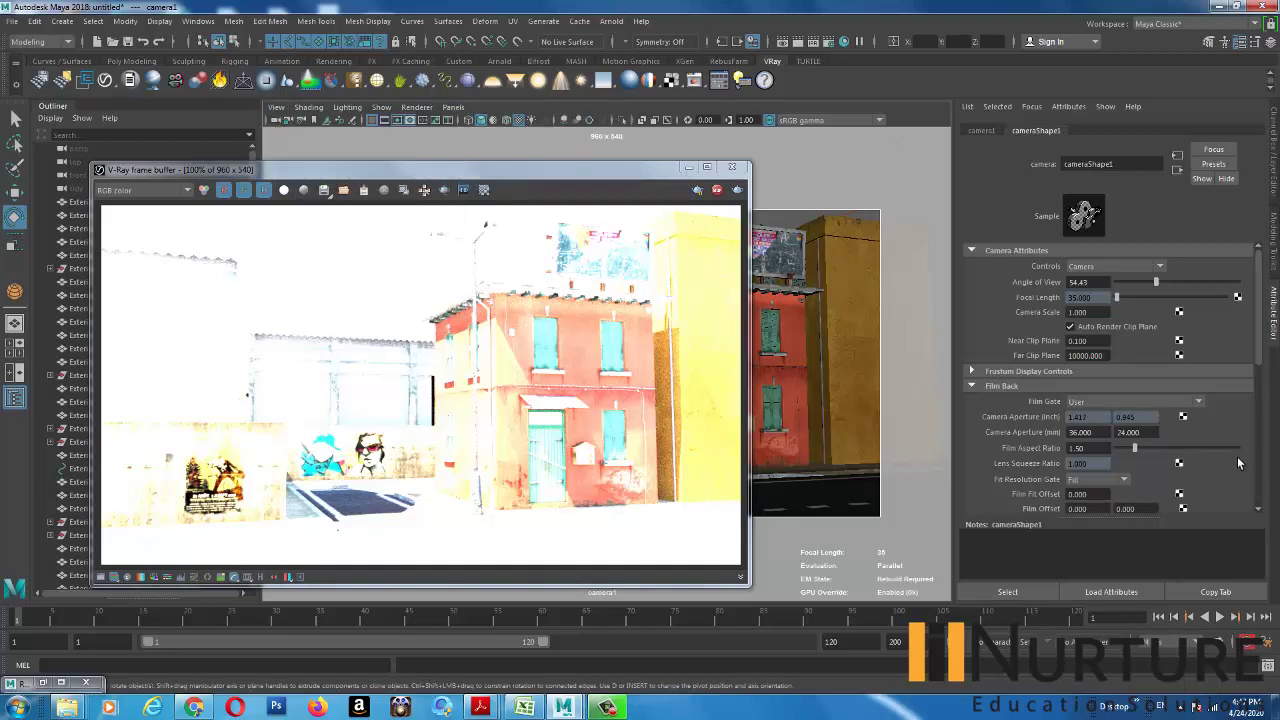
- Add the V-Ray Physical camera attributes to camera1 and check that the option is enabled
left_click(1068, 107)
mouse_move(1077, 163)
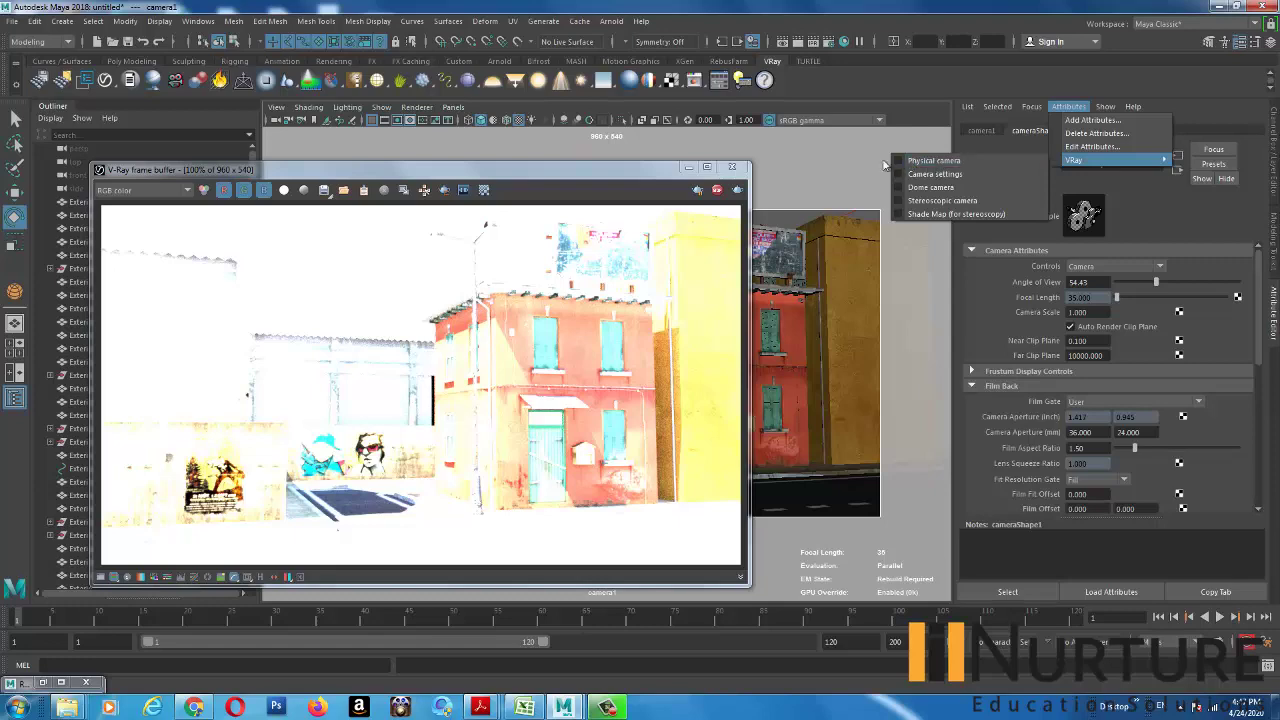
left_click(920, 161)
left_click(1068, 107)
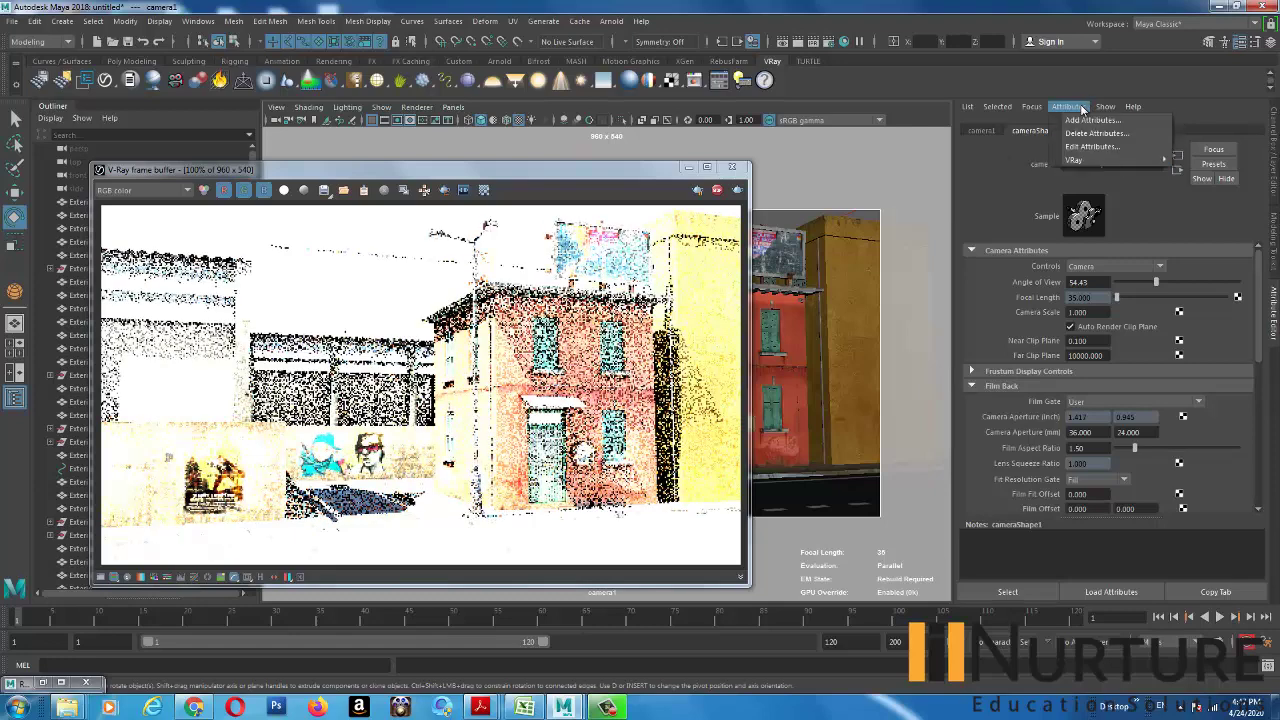
mouse_move(1080, 160)
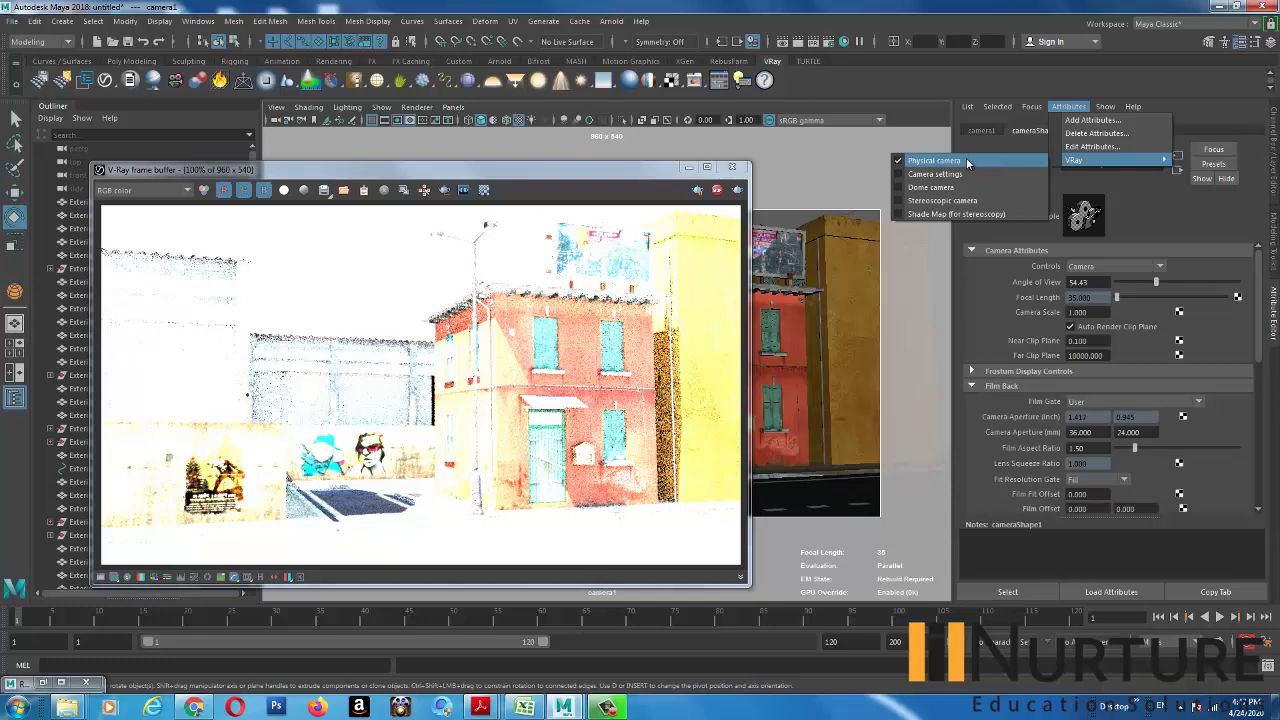
left_click(980, 4)
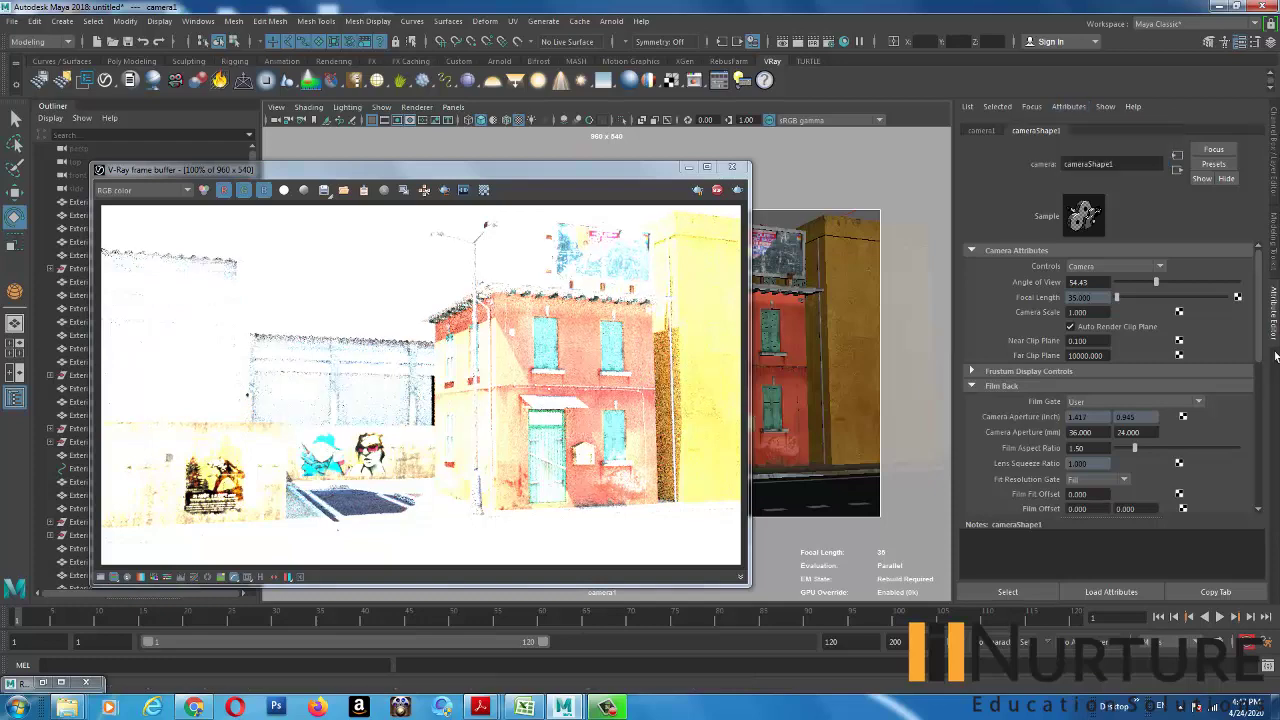
- Expand camera1's extra V-Ray attributes and enable Treat as VRay Physical camera
left_click_drag(1254, 289, 1258, 422)
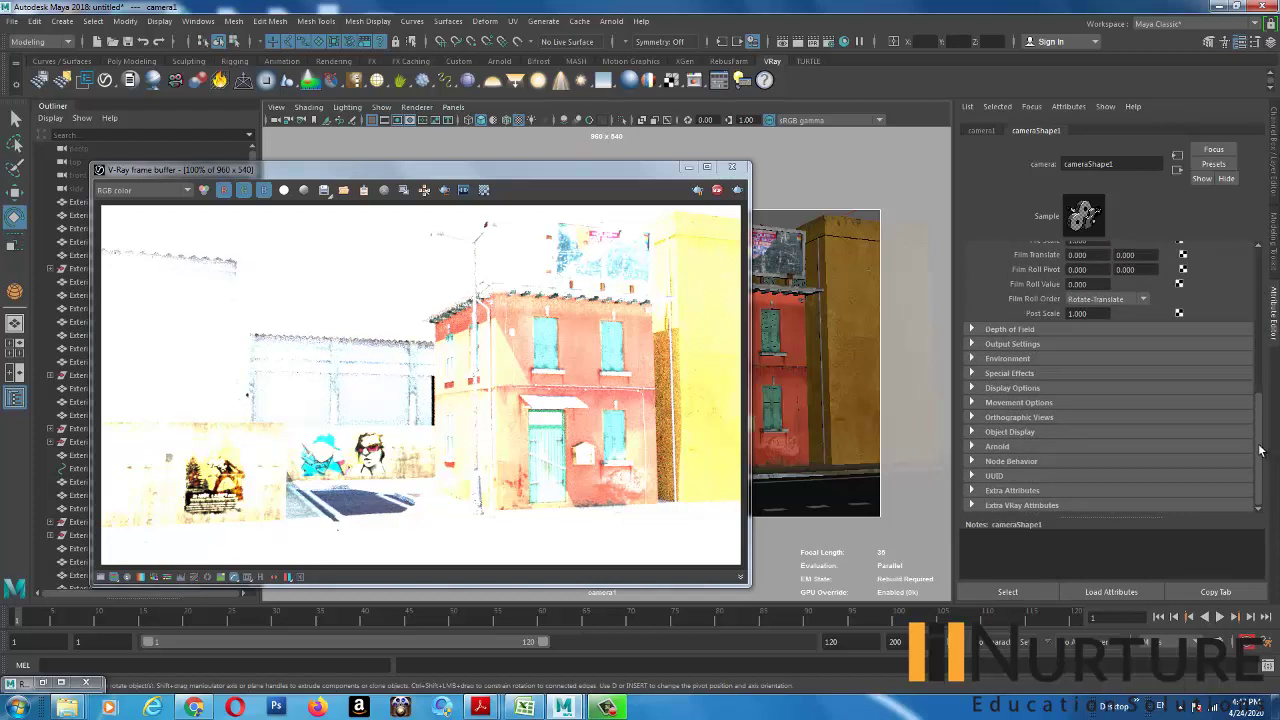
left_click(1016, 505)
scroll(1094, 362, "down", 5)
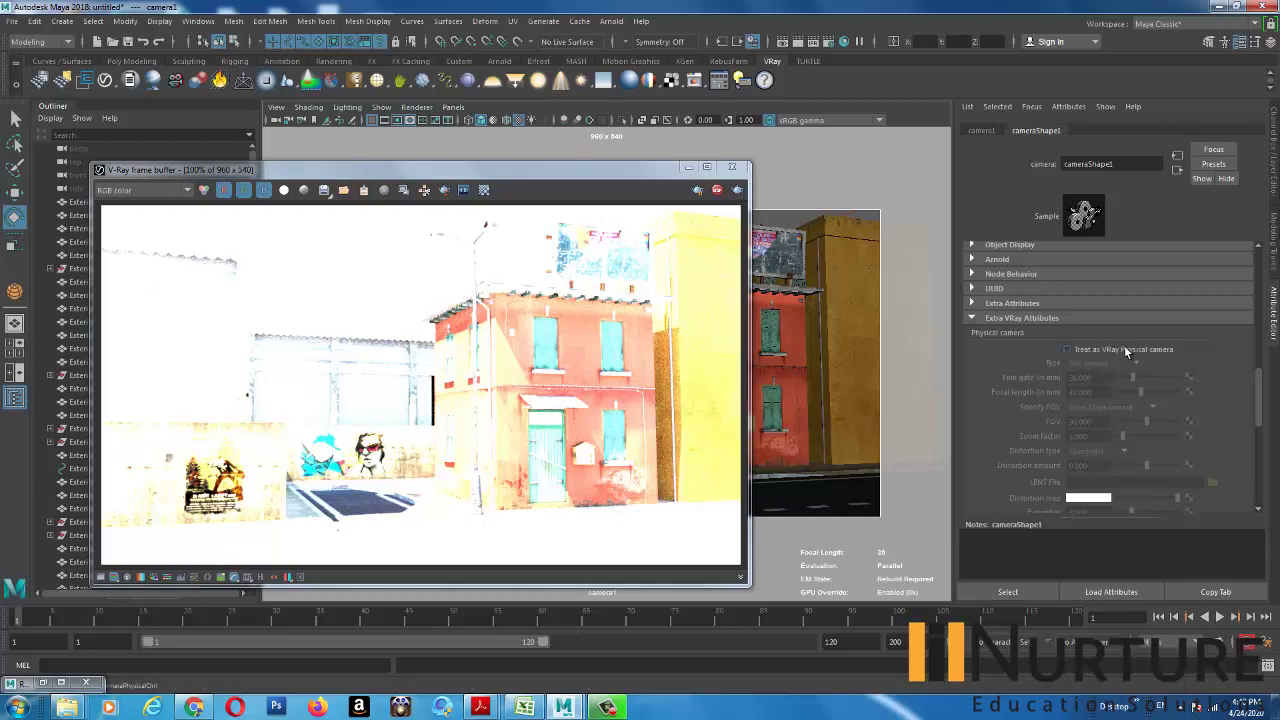
left_click(1067, 349)
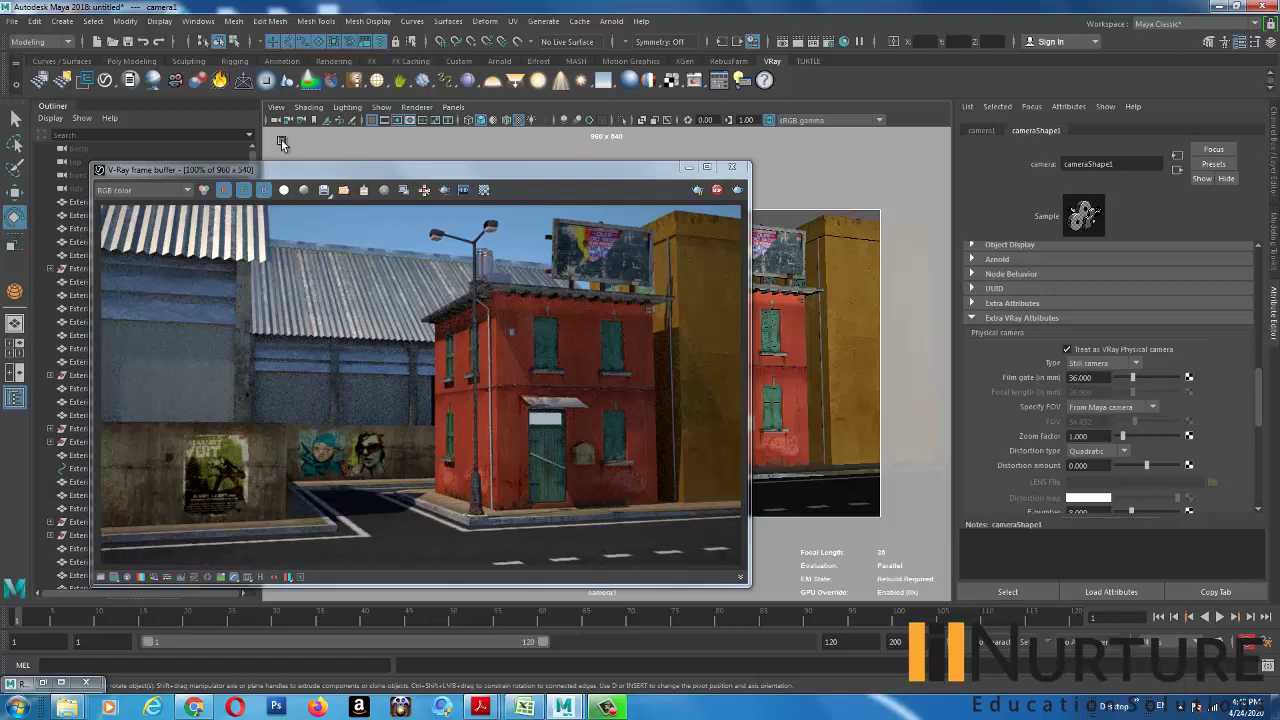
- Try a vignetting amount of 3 on the physical camera, and turn the vignetting effect off
scroll(1258, 383, "down", 5)
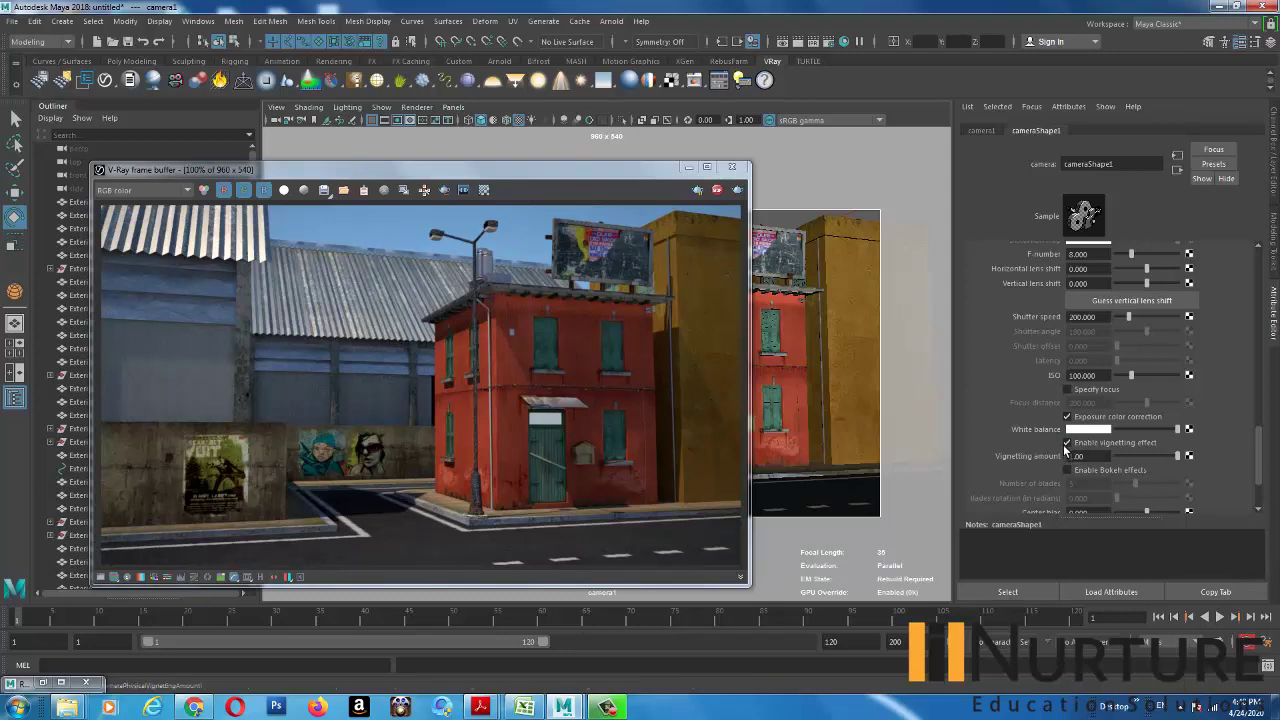
type("3")
key("Return")
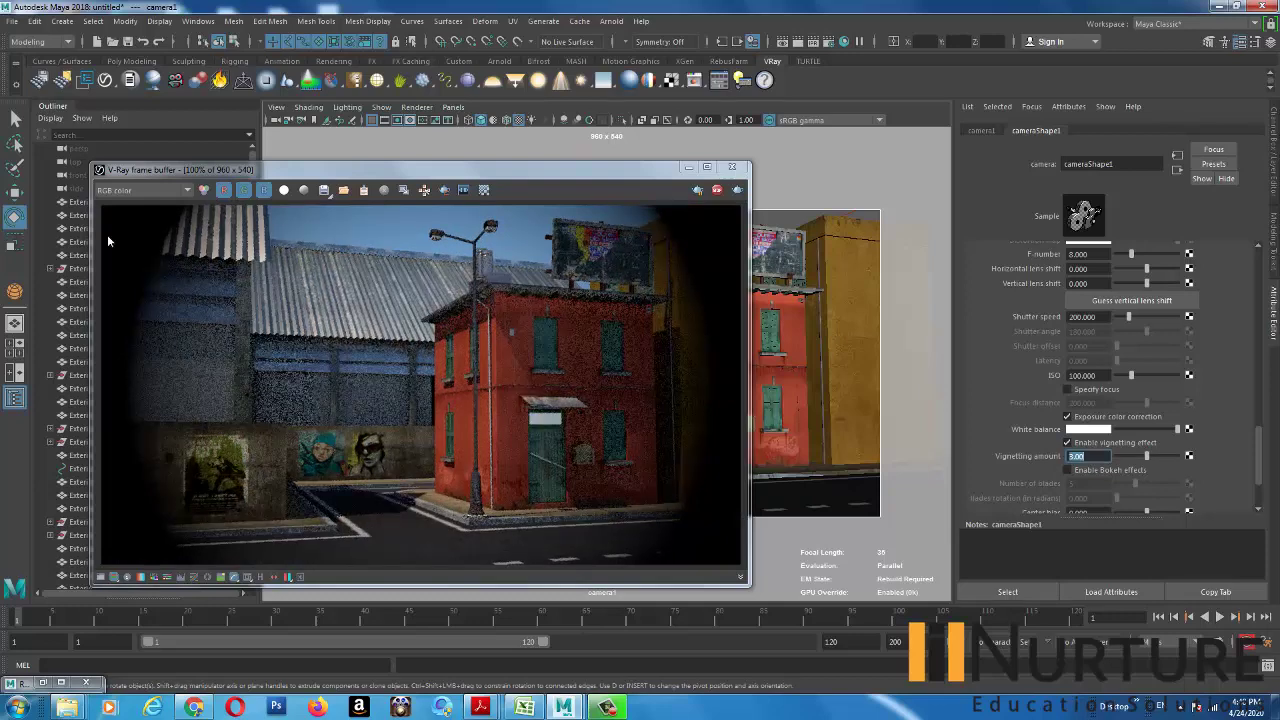
left_click(1067, 442)
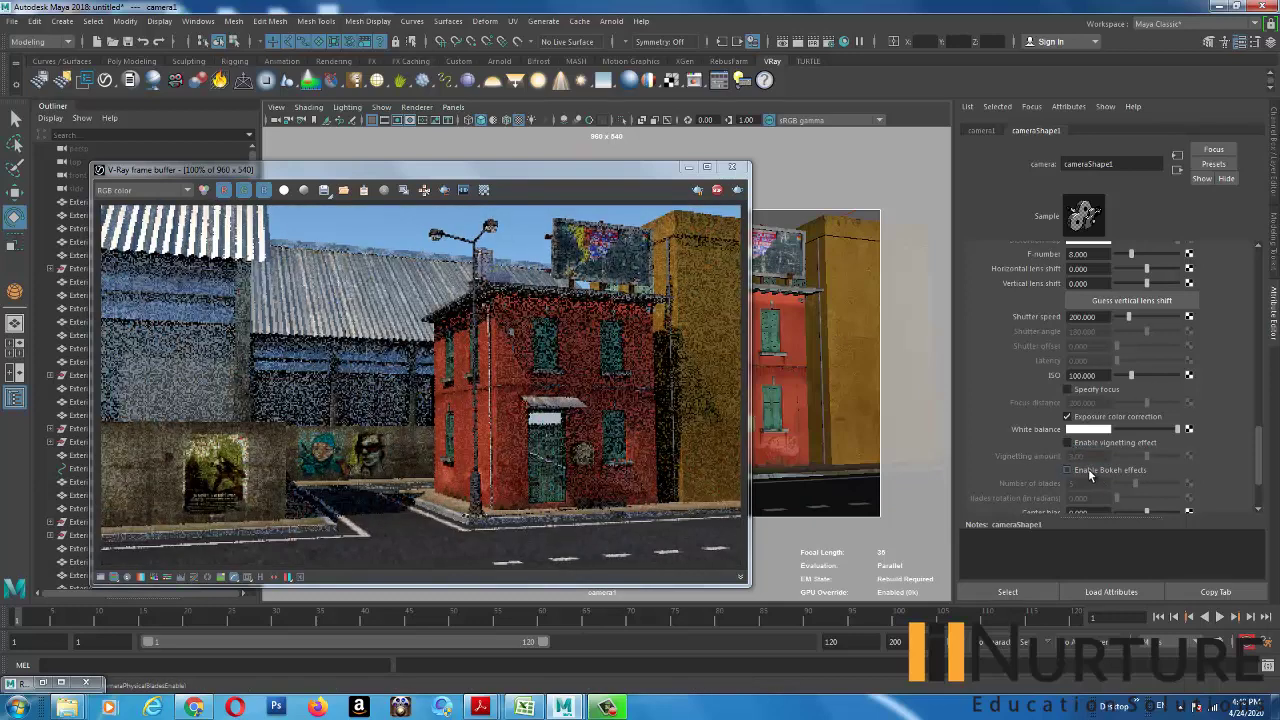
- Set the physical camera's shutter speed to 100 and its ISO to 250
left_click_drag(1262, 424, 1260, 453)
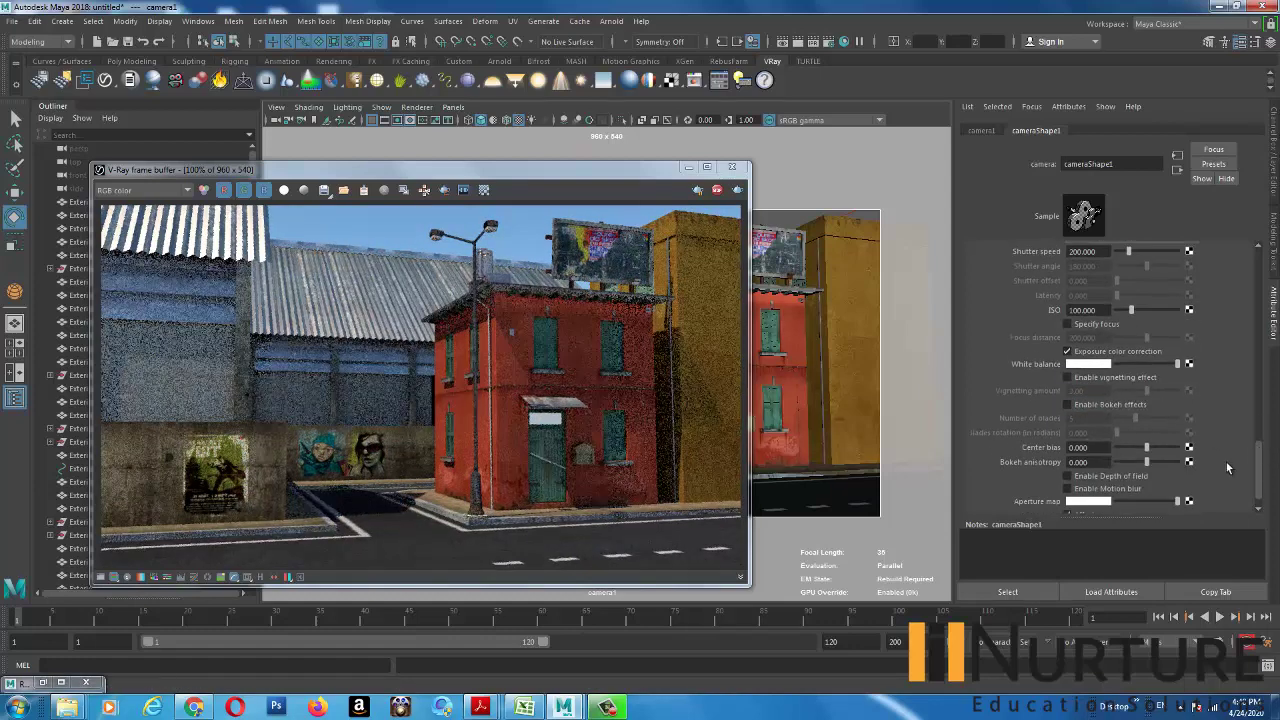
scroll(1268, 445, "up", 2)
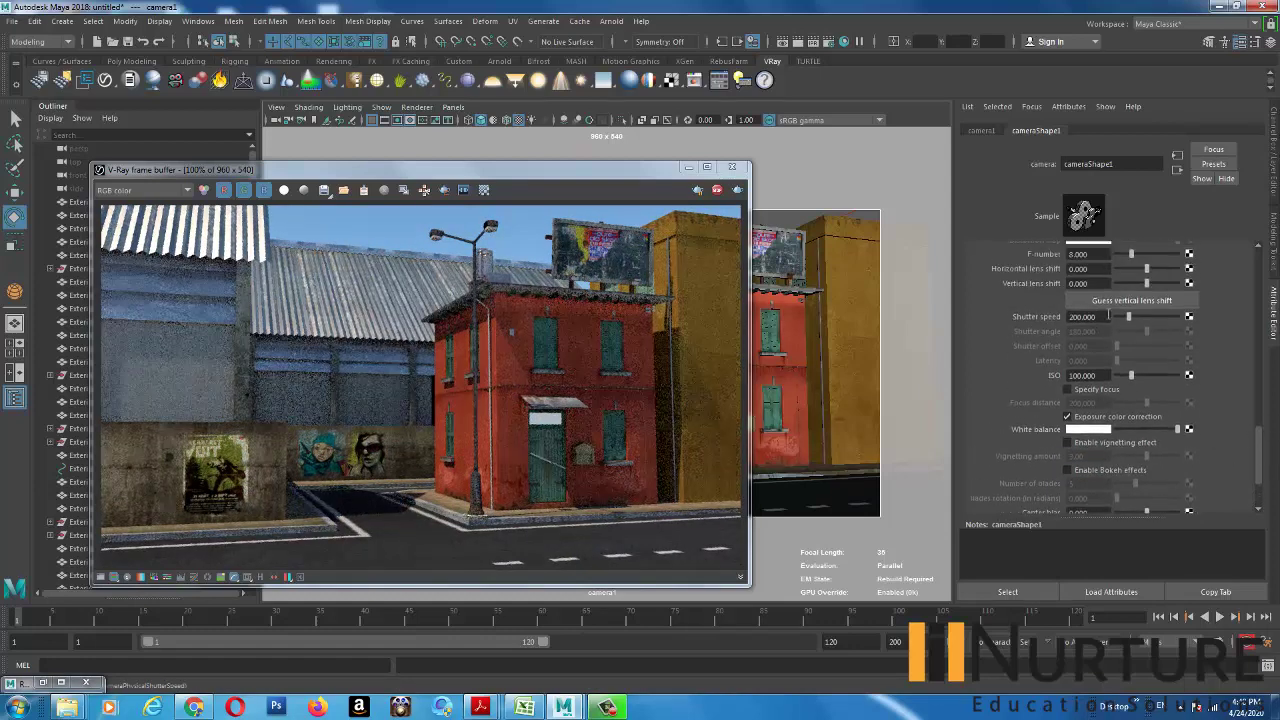
left_click(1106, 316)
key("Return")
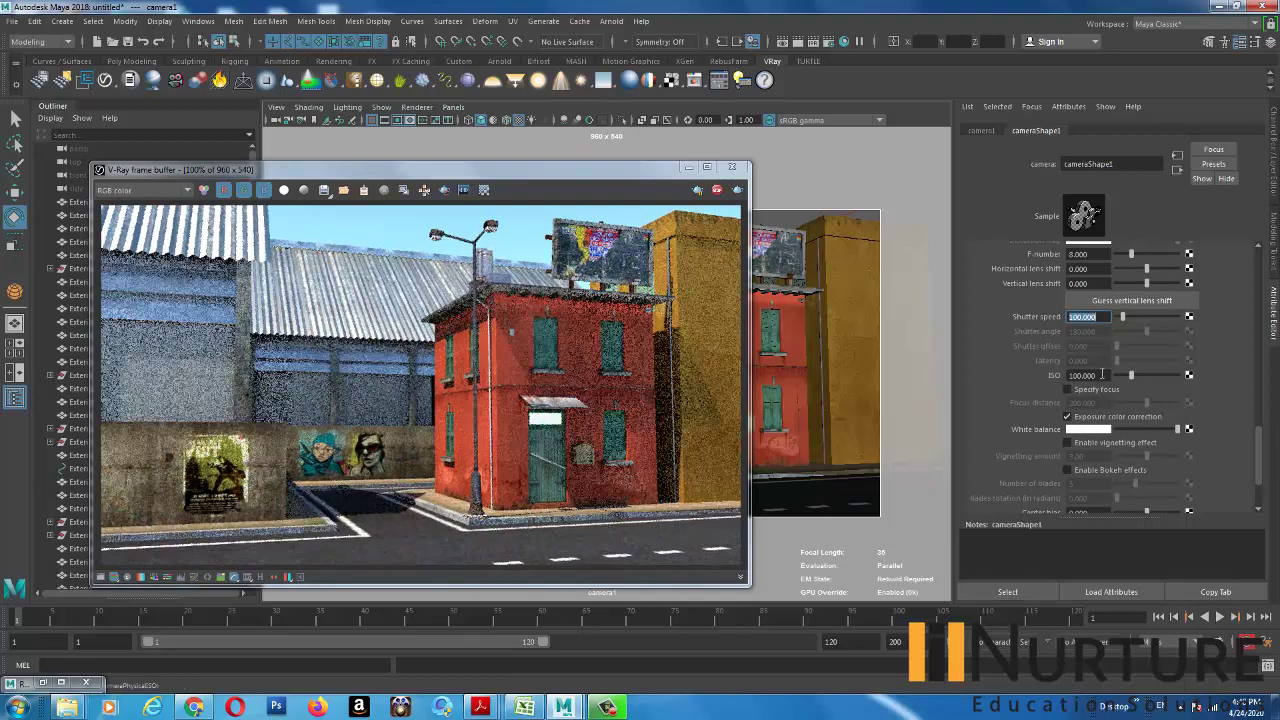
left_click(1082, 375)
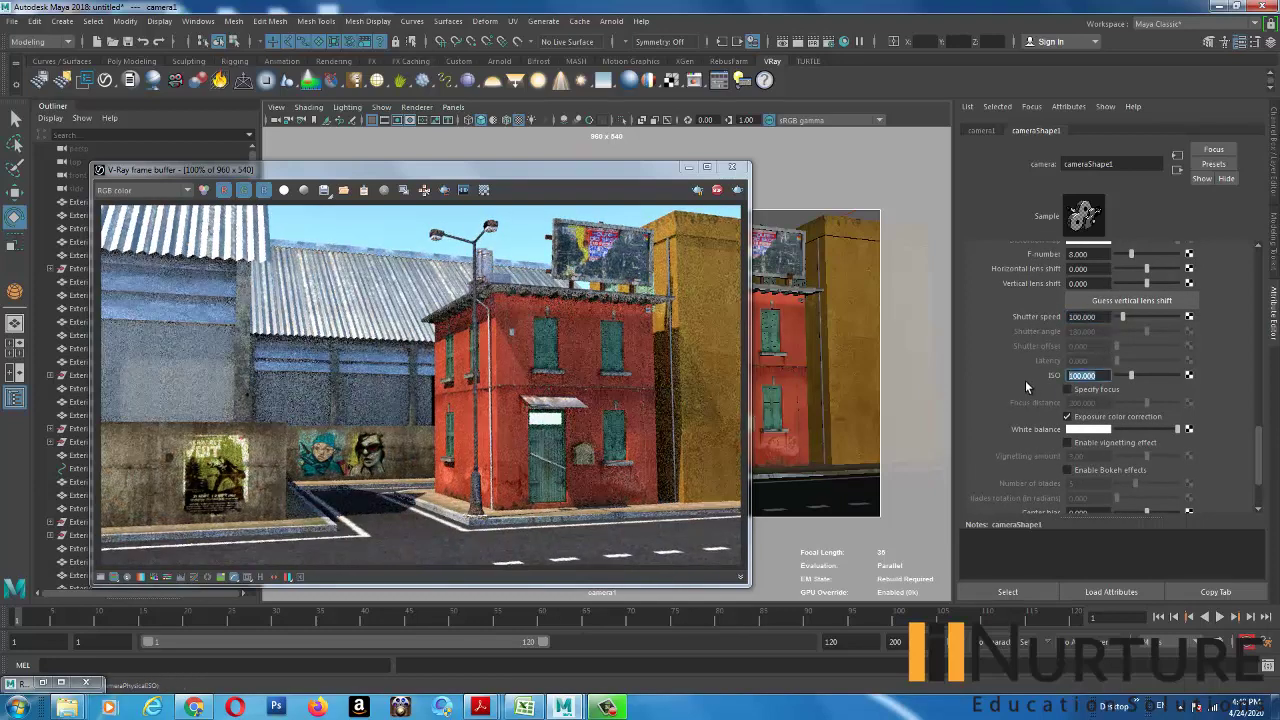
type("250")
key("Return")
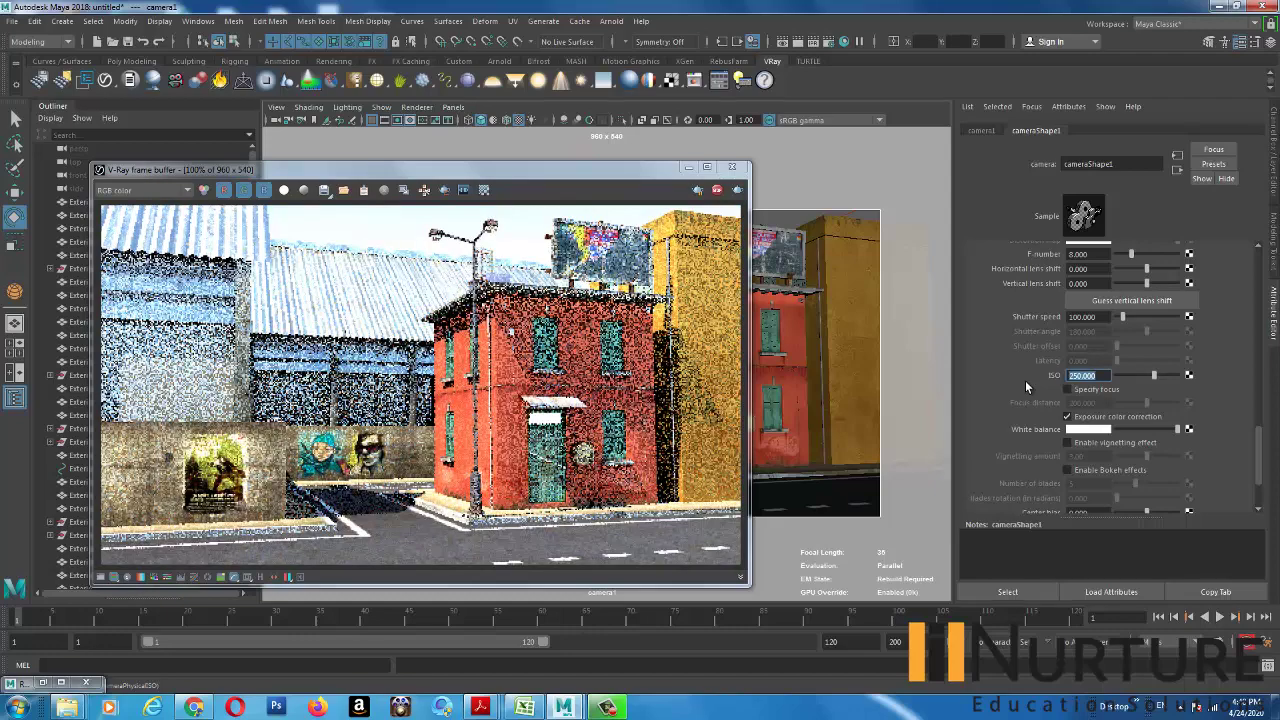
- Set the physical camera's ISO to 200
type("200")
key("Return")
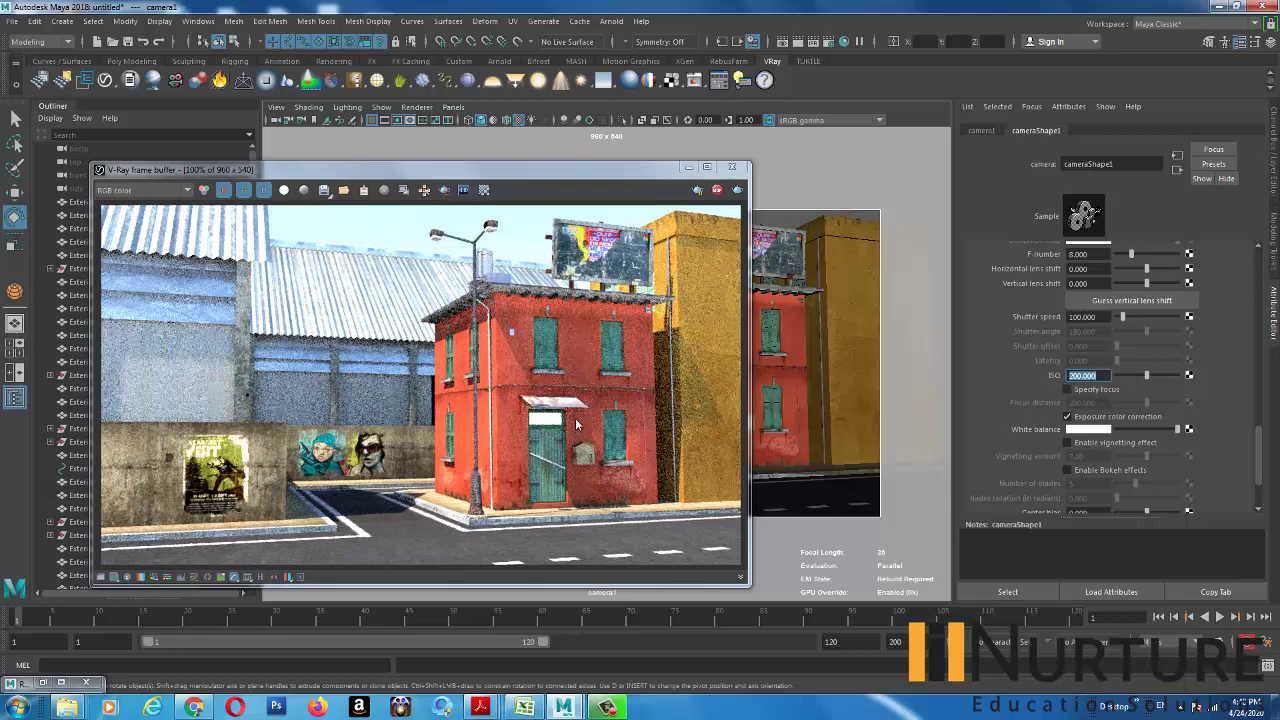
- Switch the viewport from camera1 to the perspective view and select the V-Ray sun above the buildings
left_click_drag(594, 172, 779, 370)
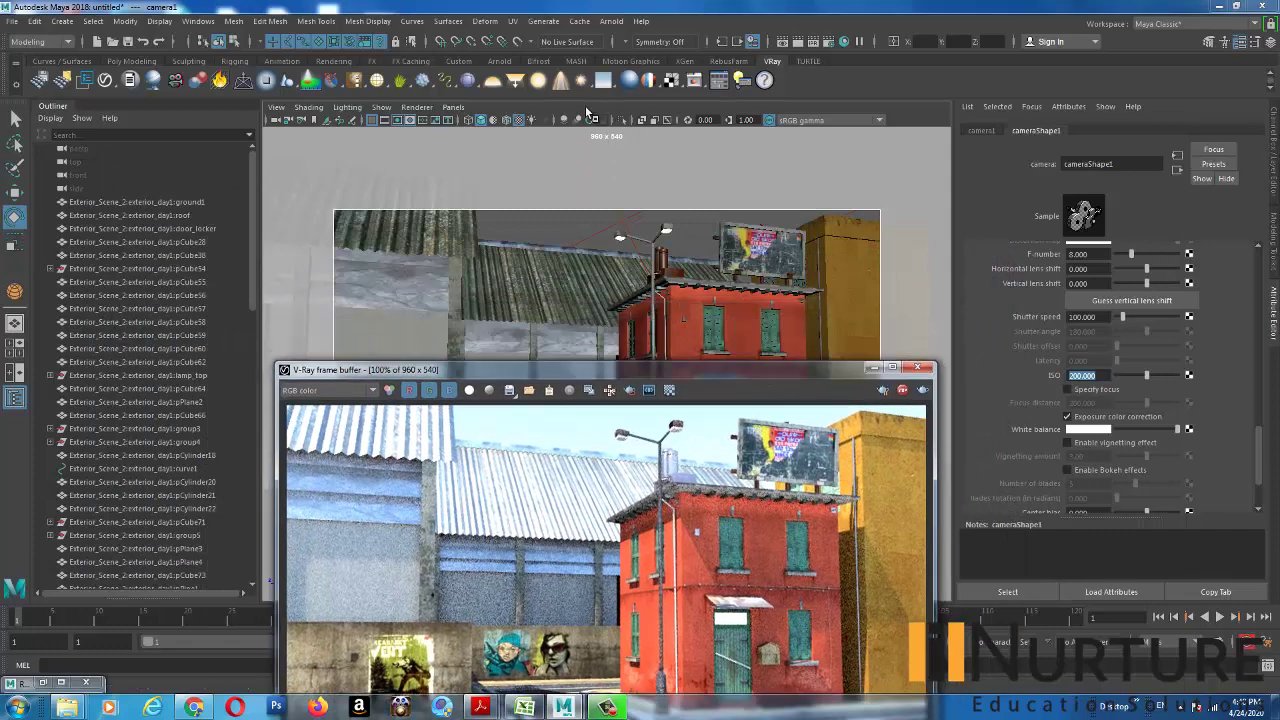
left_click(453, 107)
mouse_move(480, 121)
left_click(612, 122)
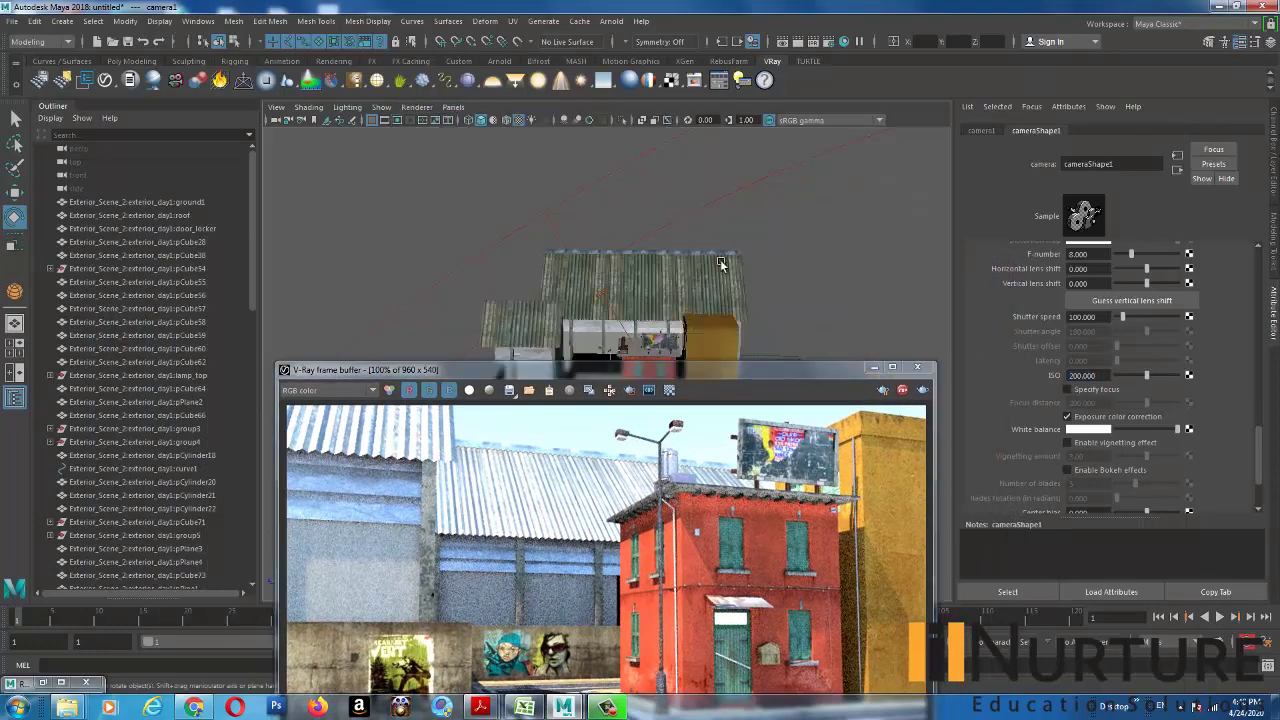
left_click_drag(681, 370, 1087, 276)
left_click_drag(609, 261, 523, 250, "alt")
left_click(542, 265)
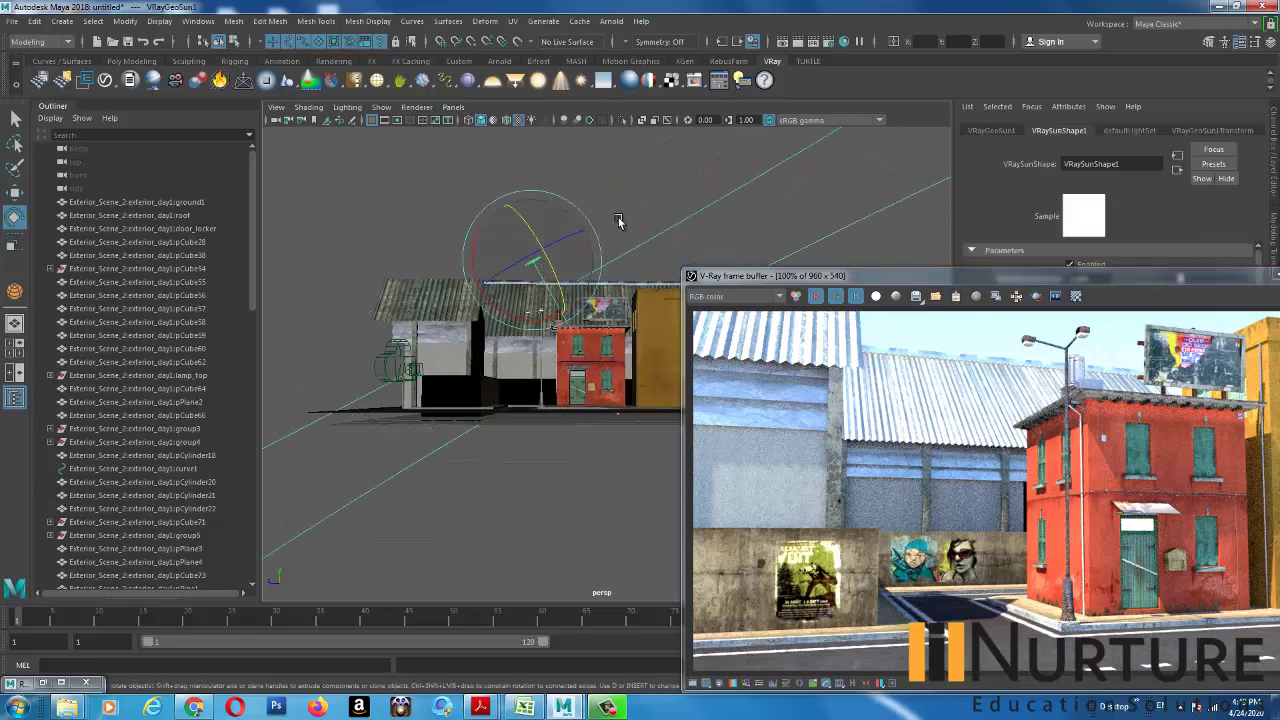
- Move the V-Ray sun straight up, high above the buildings, to test overhead daylight in the render
left_click(617, 220)
left_click(537, 256)
scroll(605, 280, "down", 4)
key("w")
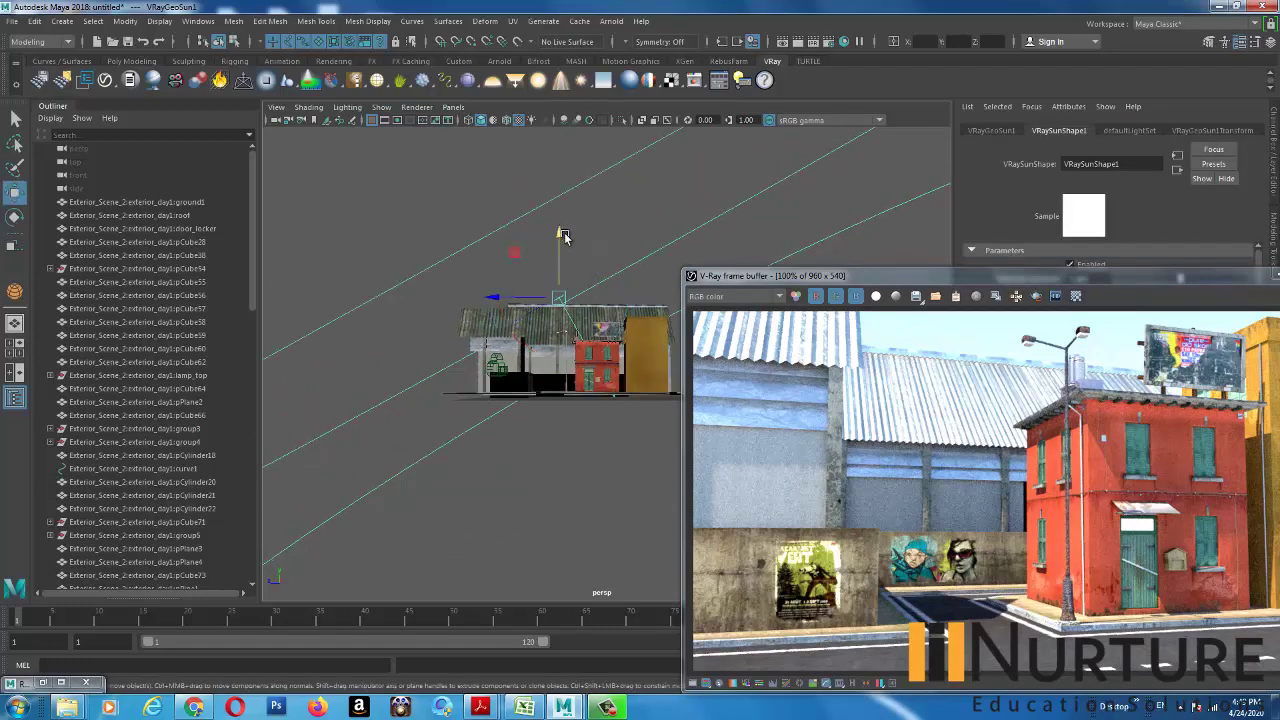
left_click_drag(563, 236, 568, 96)
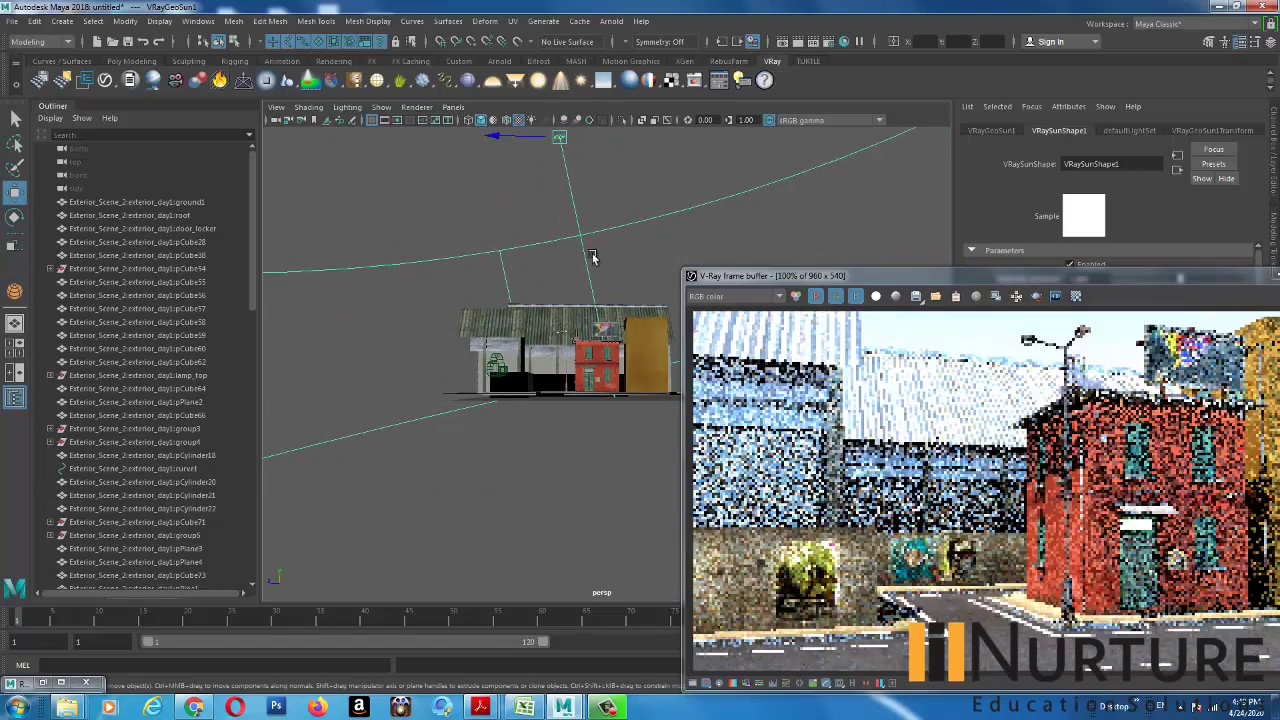
middle_click_drag(593, 258, 600, 349, "alt")
scroll(600, 349, "down", 1)
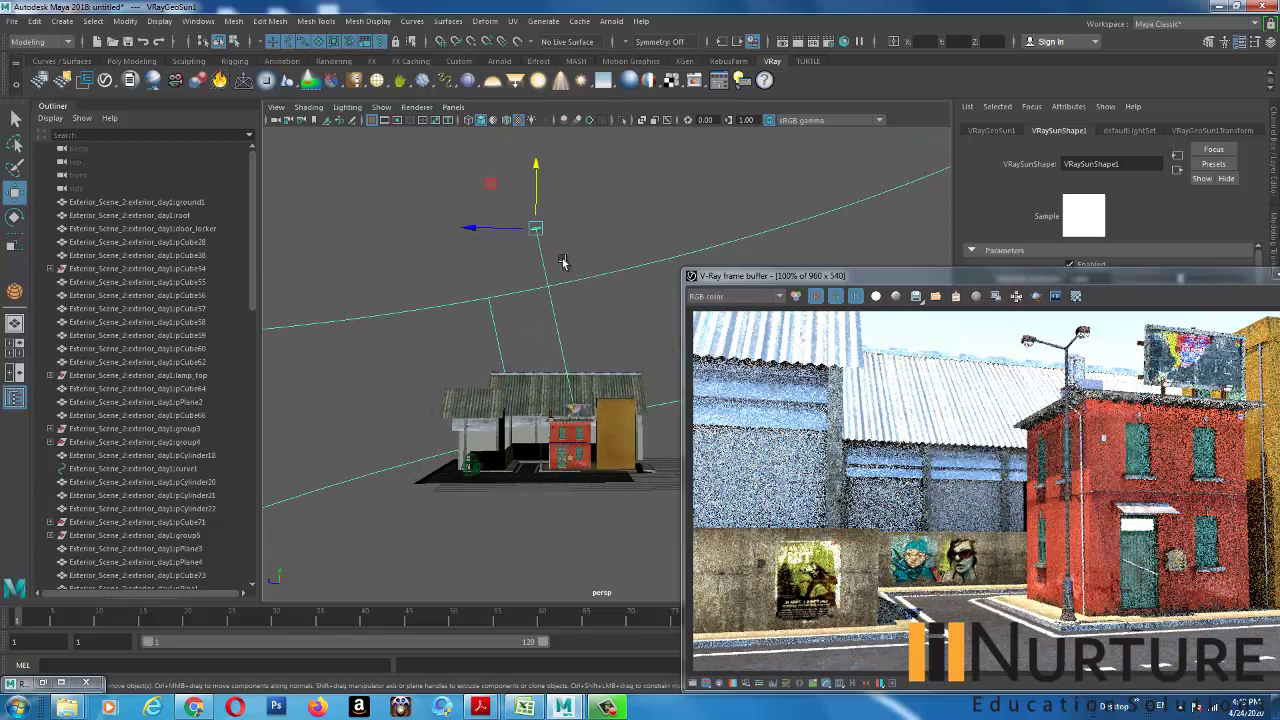
- Move the V-Ray sun out to the street side of the scene and bring it down low to test evening light
left_click_drag(563, 262, 447, 279, "alt")
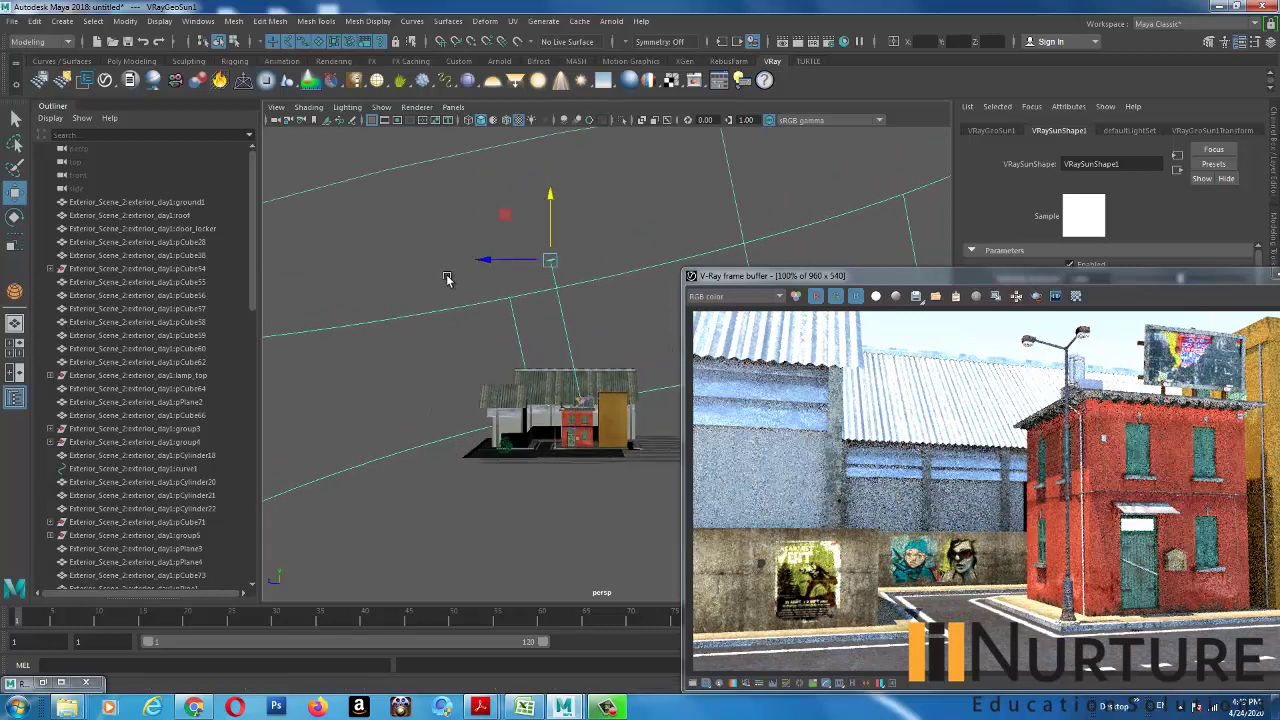
left_click_drag(585, 289, 525, 304, "alt")
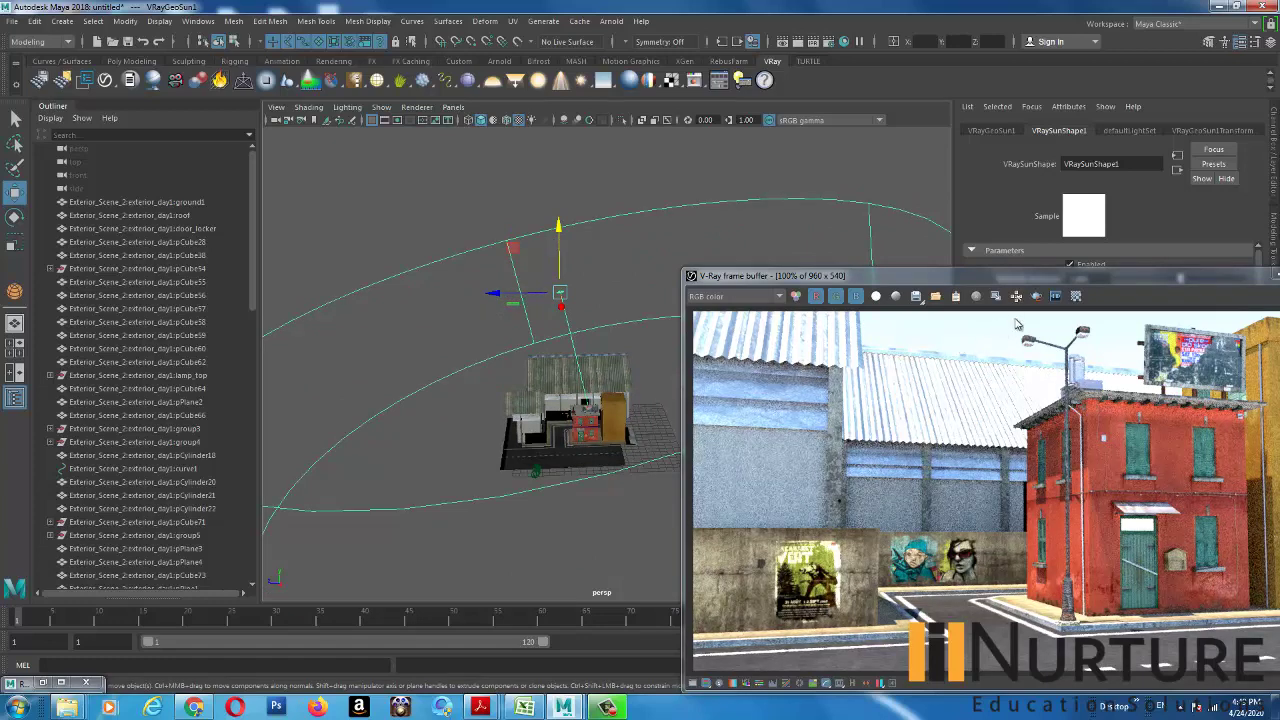
left_click_drag(604, 330, 460, 335, "alt")
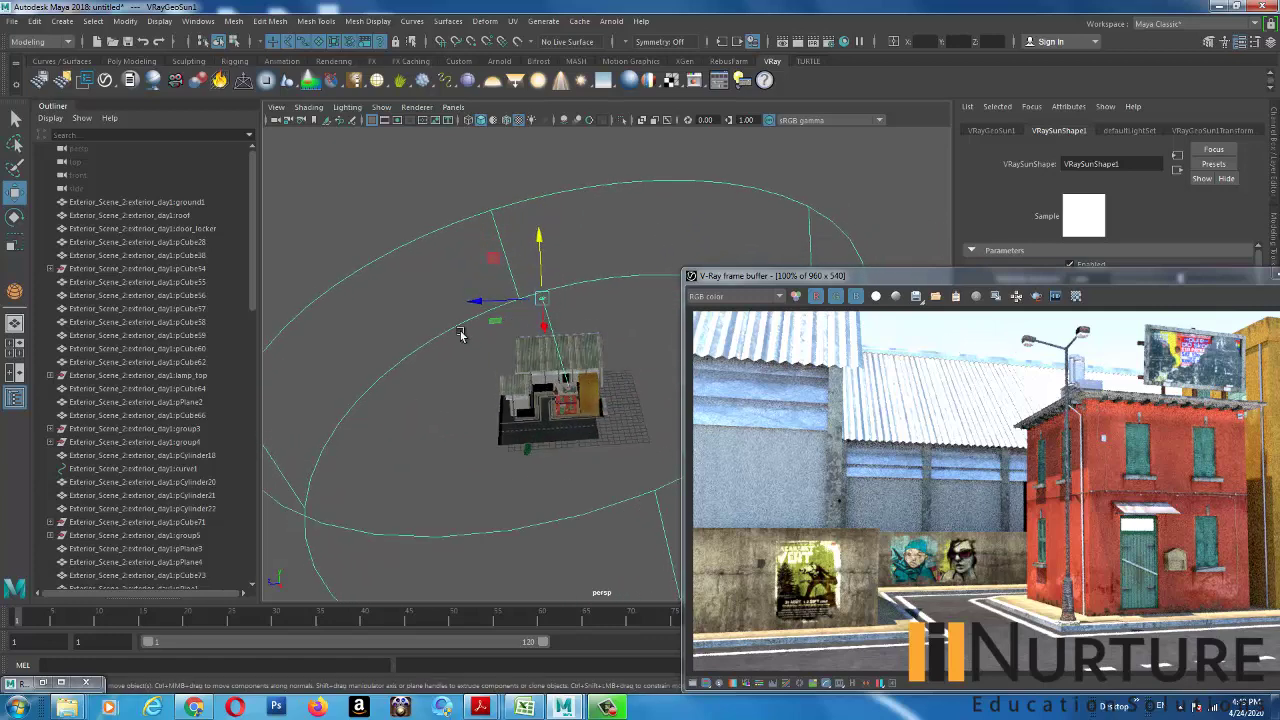
left_click_drag(1060, 283, 945, 177)
left_click_drag(373, 360, 408, 413, "alt")
left_click_drag(352, 484, 317, 451)
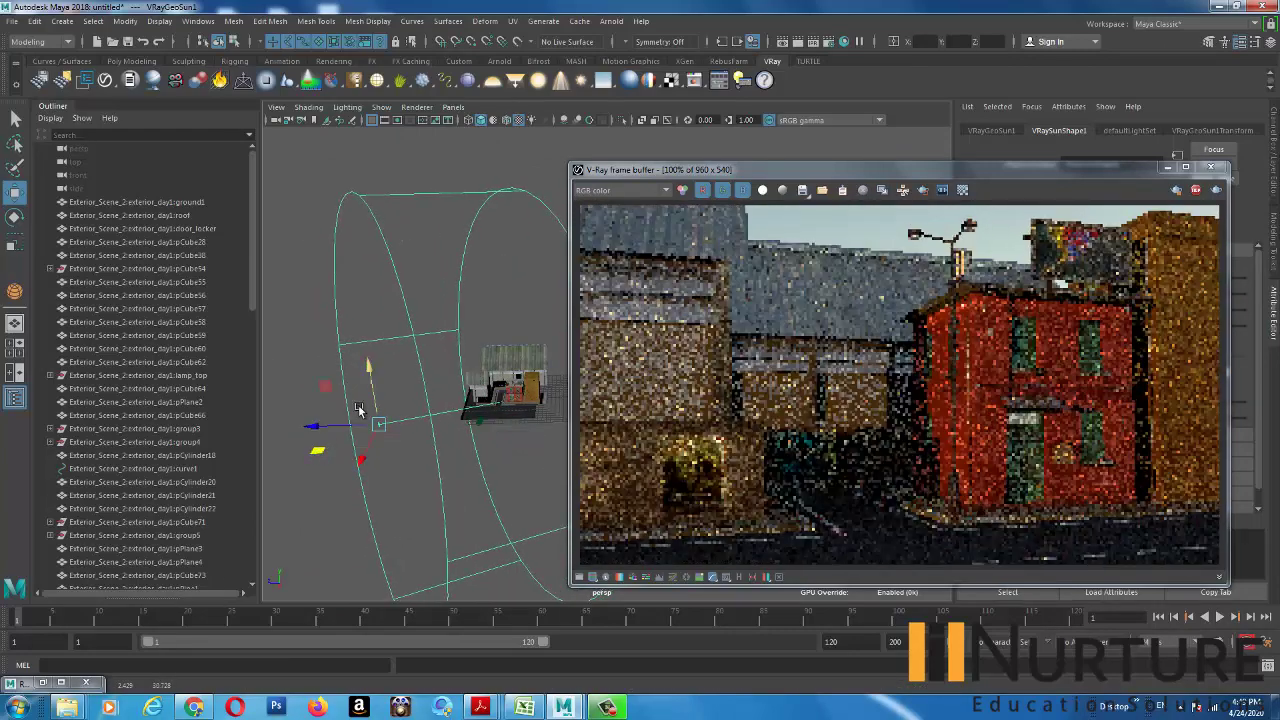
left_click_drag(370, 345, 371, 374)
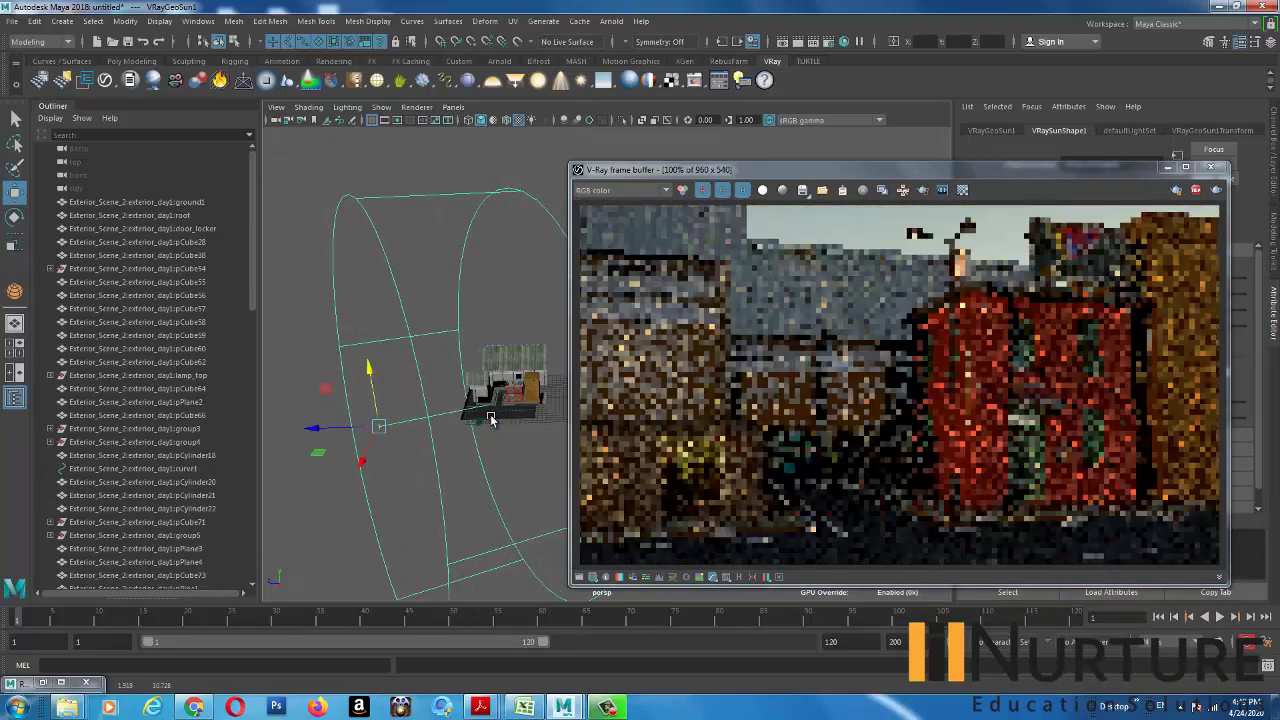
- Push the low V-Ray sun farther from the buildings and raise it slightly
left_click_drag(300, 393, 336, 408, "alt")
left_click_drag(409, 428, 286, 463)
right_click_drag(492, 446, 460, 440, "alt")
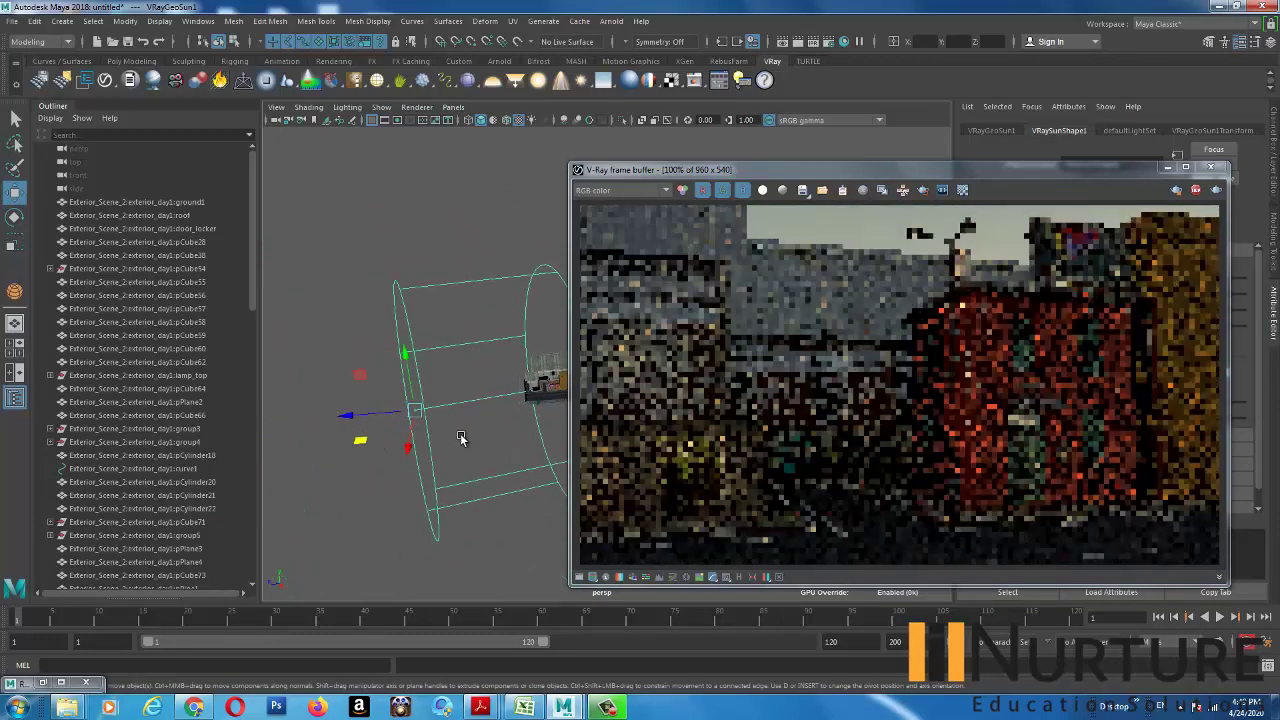
mouse_move(405, 348)
left_mouse_down()
mouse_move(404, 316)
mouse_move(416, 350)
left_mouse_up()
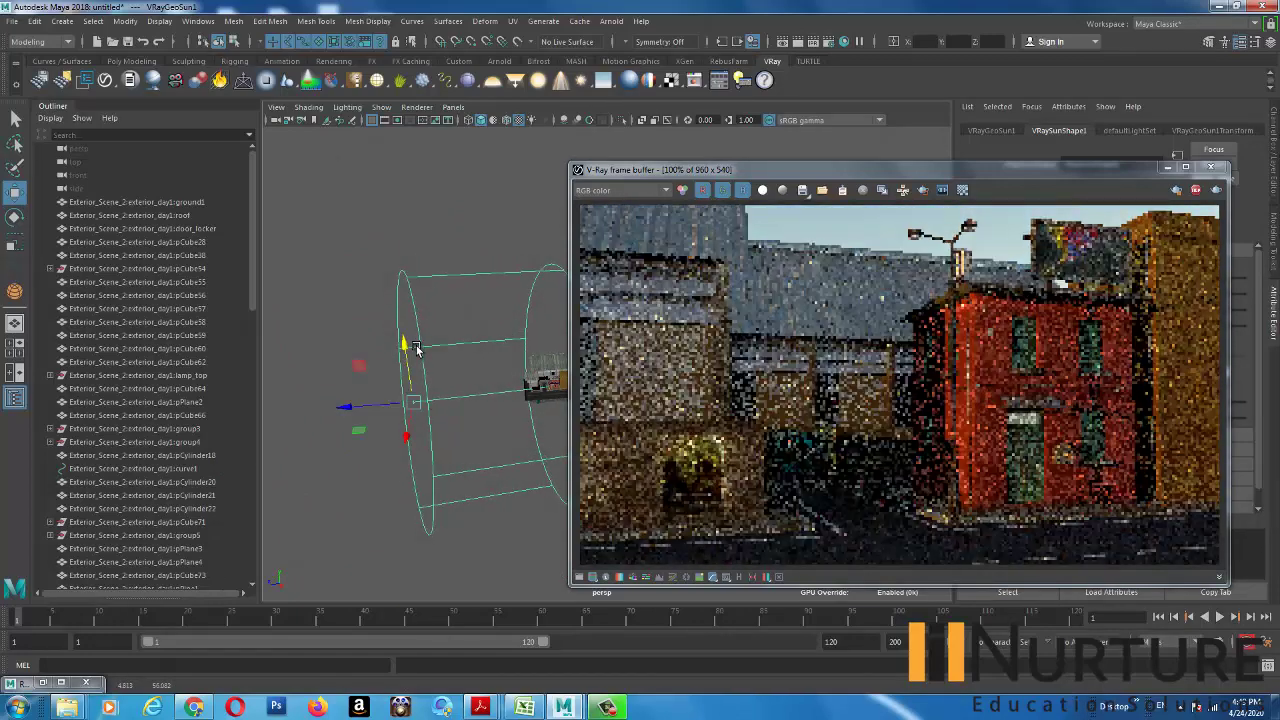
left_click_drag(1082, 185, 930, 161)
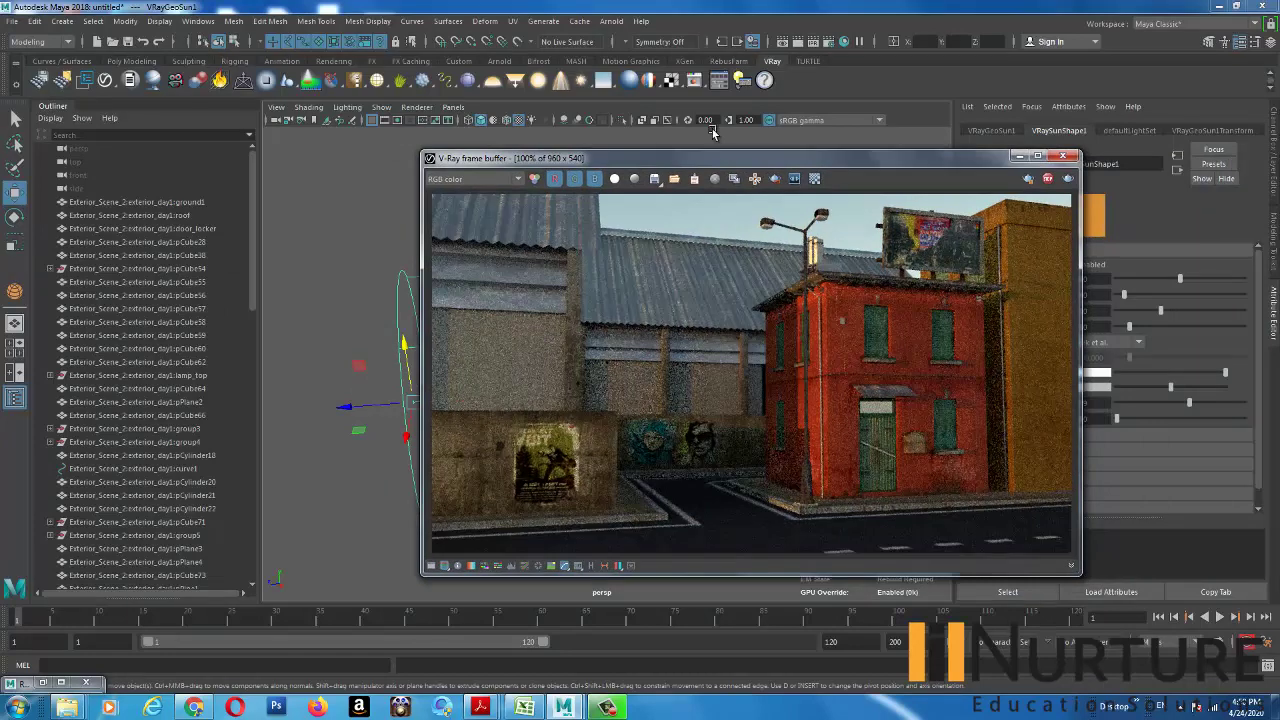
left_click_drag(778, 163, 930, 168)
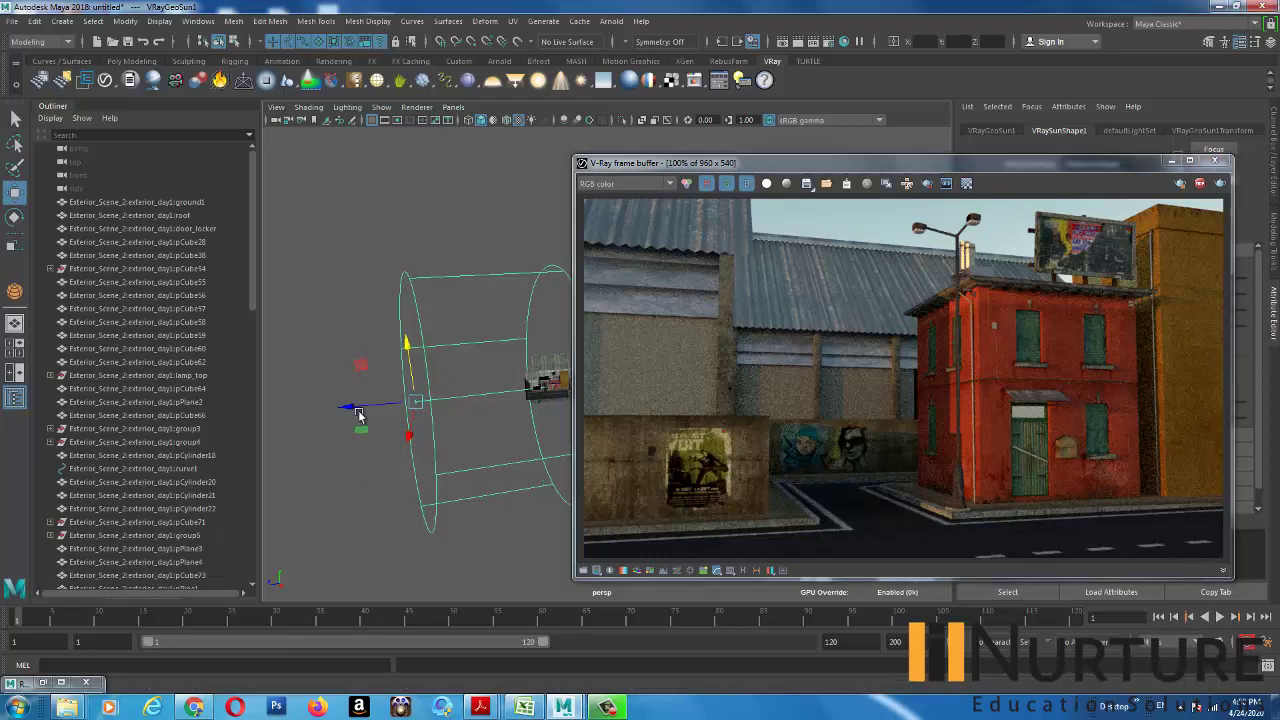
- Lower the V-Ray sun further toward the horizon to test a dusk look
left_click_drag(355, 416, 371, 455, "alt")
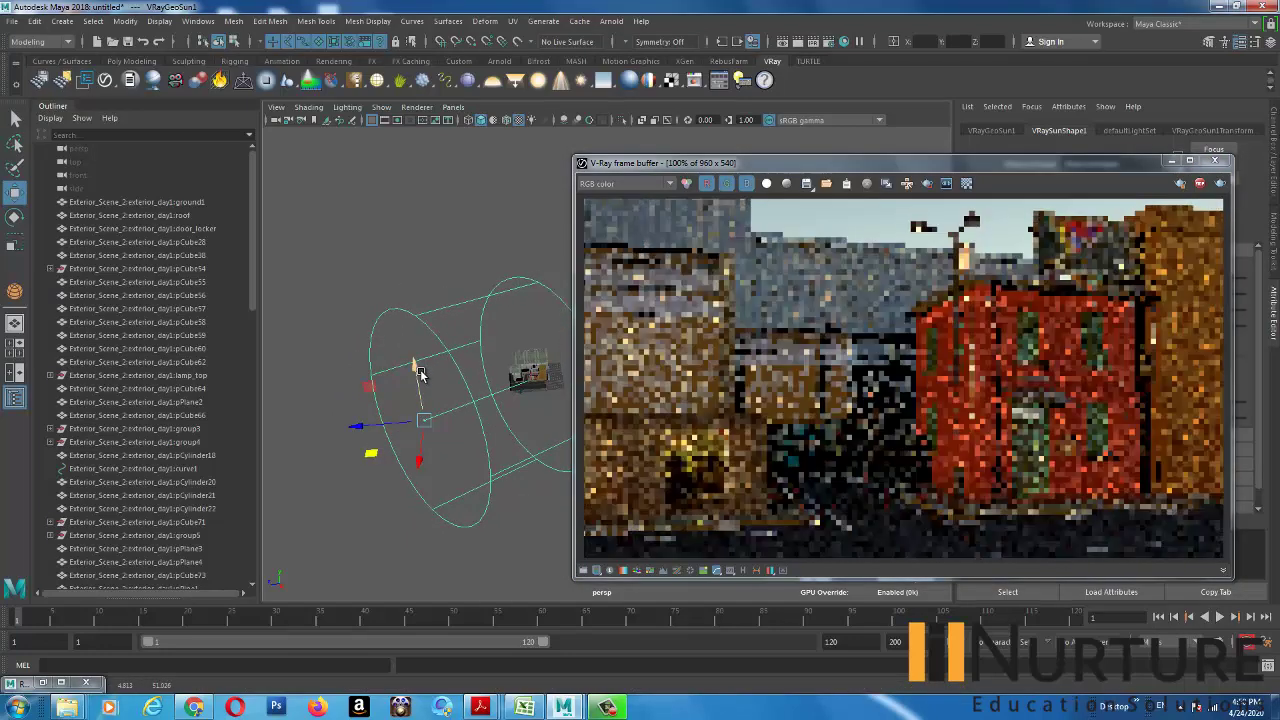
left_click_drag(418, 372, 420, 384)
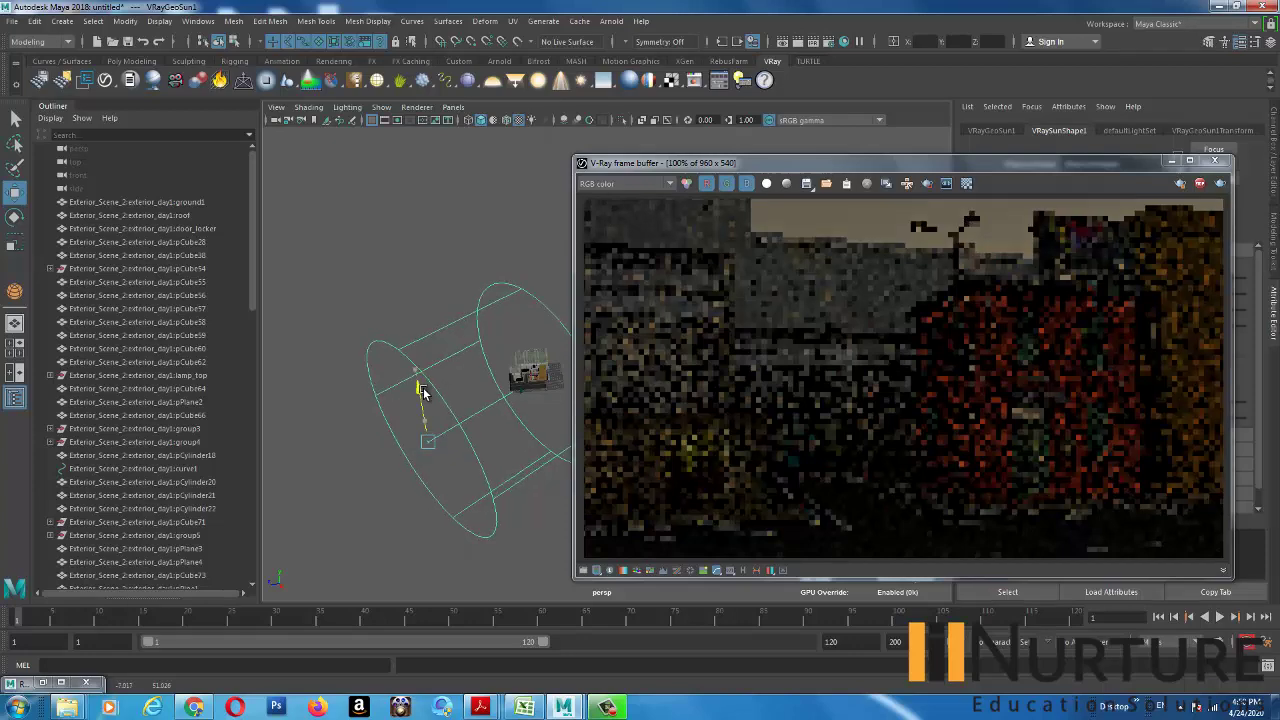
mouse_move(422, 392)
left_mouse_down()
mouse_move(424, 426)
mouse_move(423, 376)
mouse_move(436, 387)
left_mouse_up()
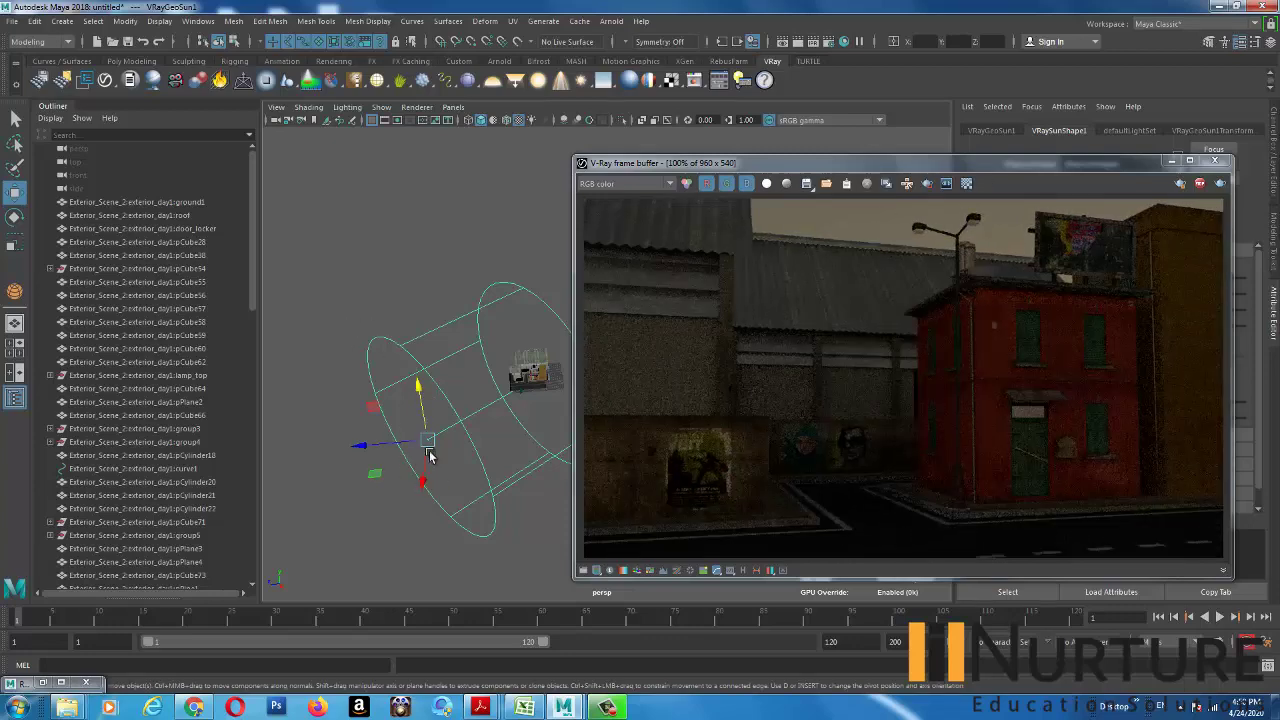
- Move the V-Ray sun from the street side to the area behind the buildings
scroll(398, 354, "up", 8)
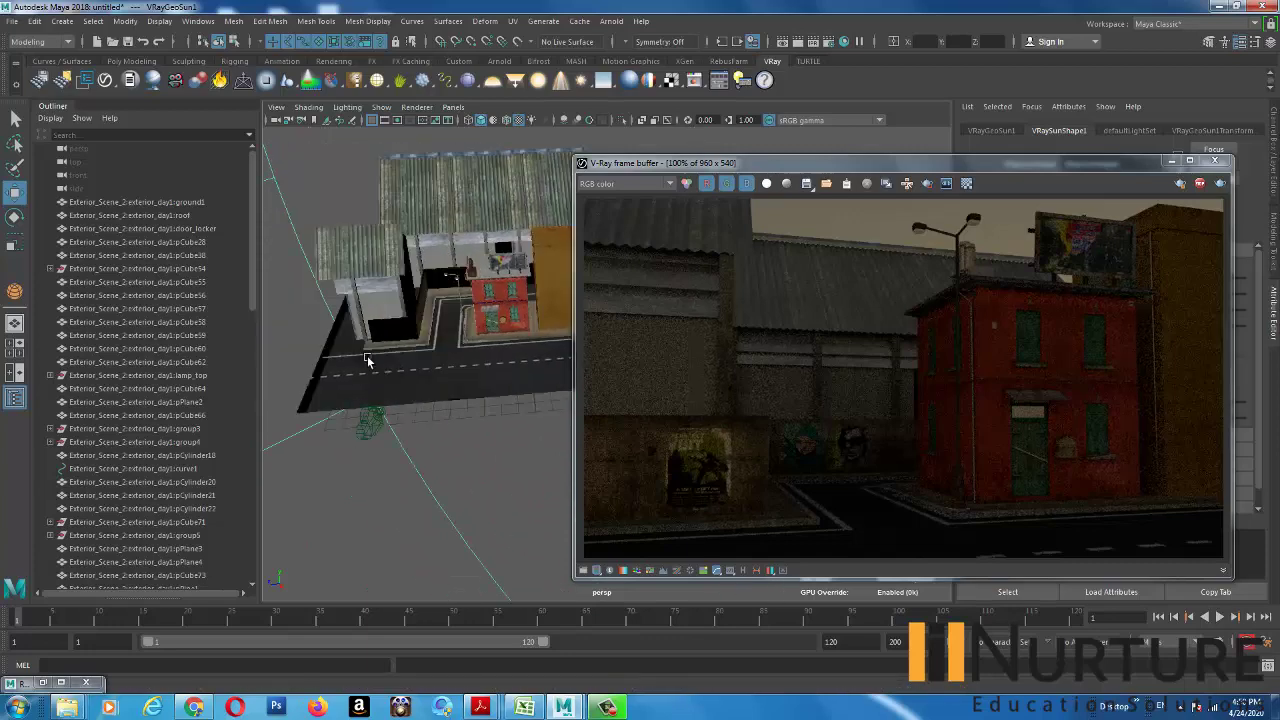
middle_click_drag(366, 360, 428, 508, "alt")
scroll(398, 428, "down", 6)
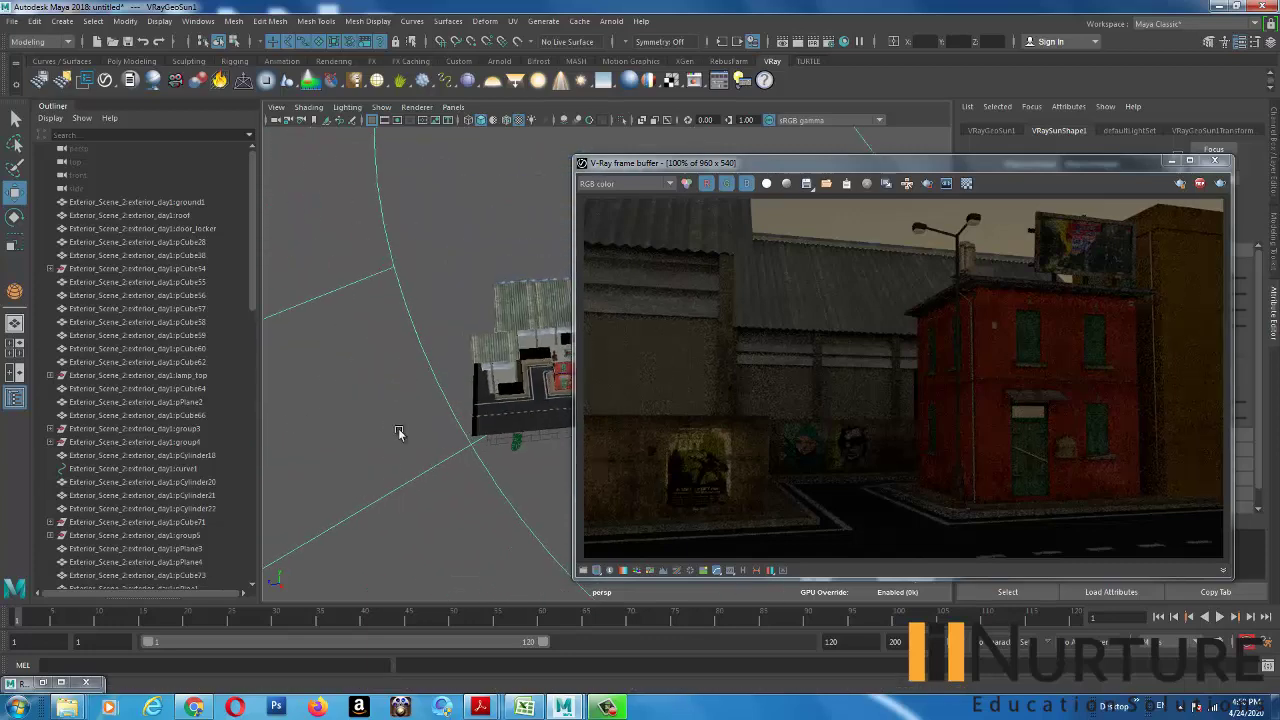
middle_click_drag(549, 483, 414, 514, "alt")
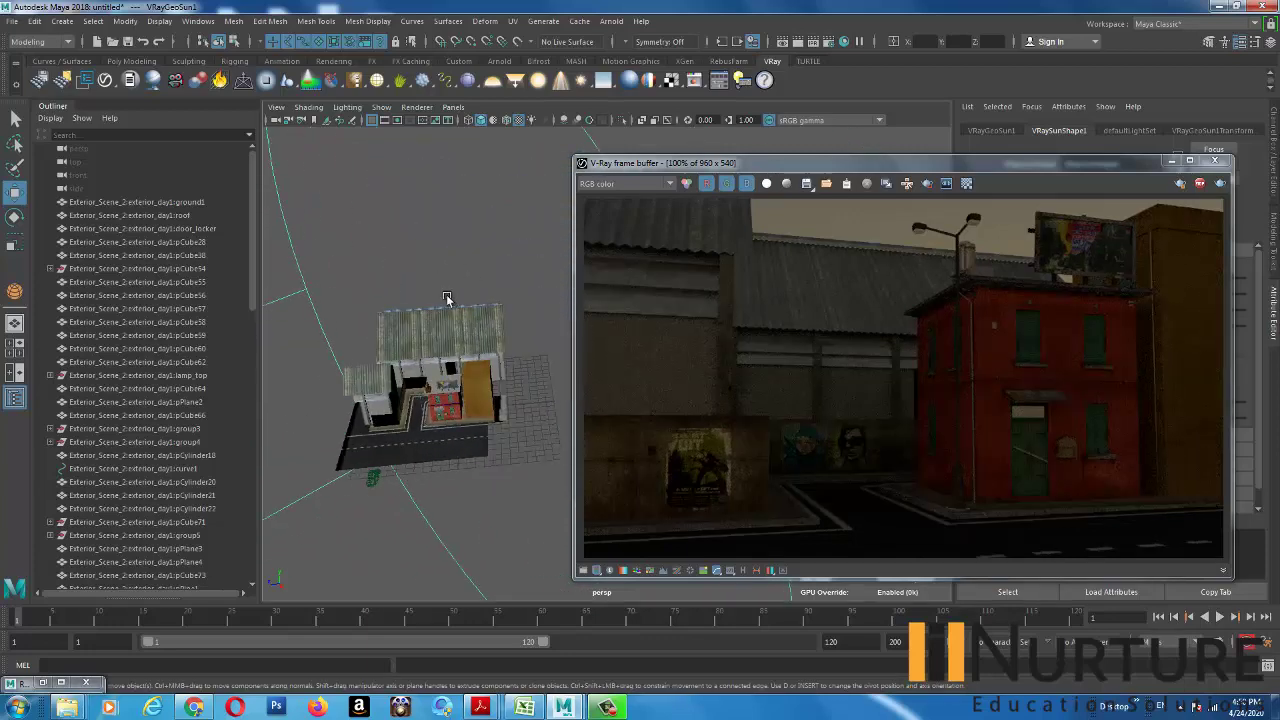
scroll(374, 366, "down", 3)
middle_click_drag(374, 366, 450, 286, "alt")
scroll(391, 481, "down", 4)
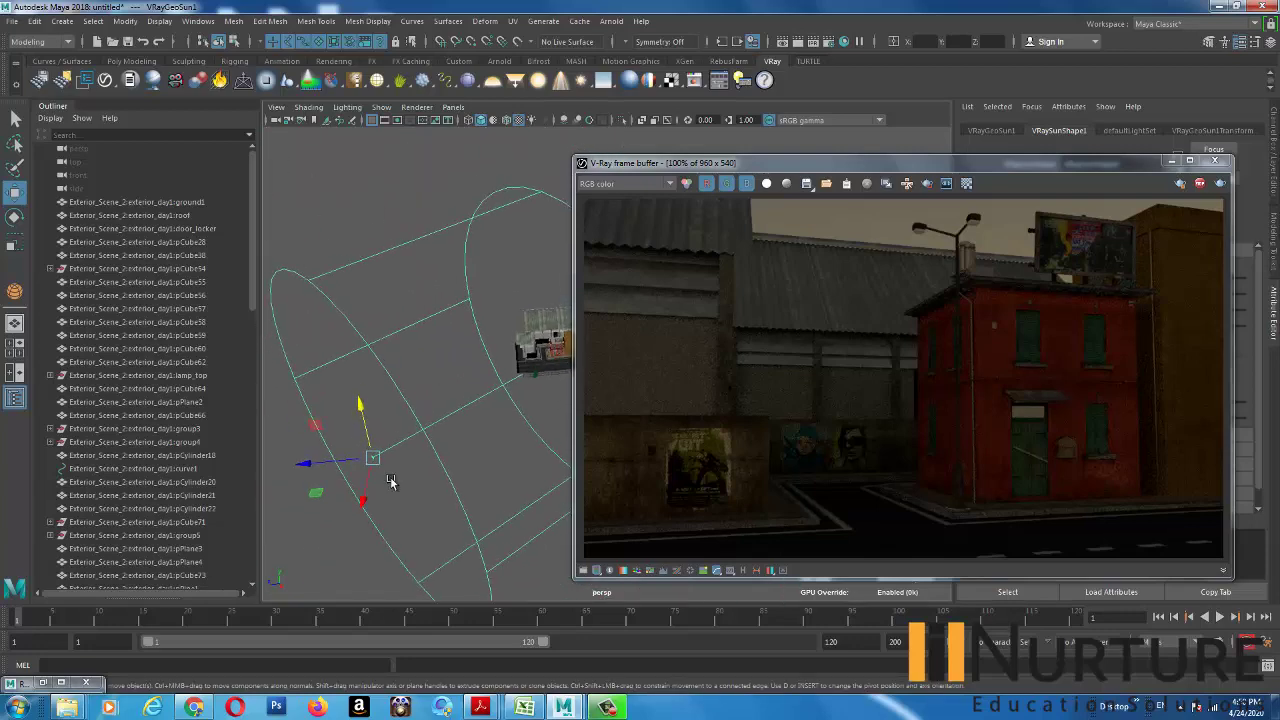
left_click_drag(313, 491, 538, 297)
middle_click_drag(450, 326, 325, 394, "alt")
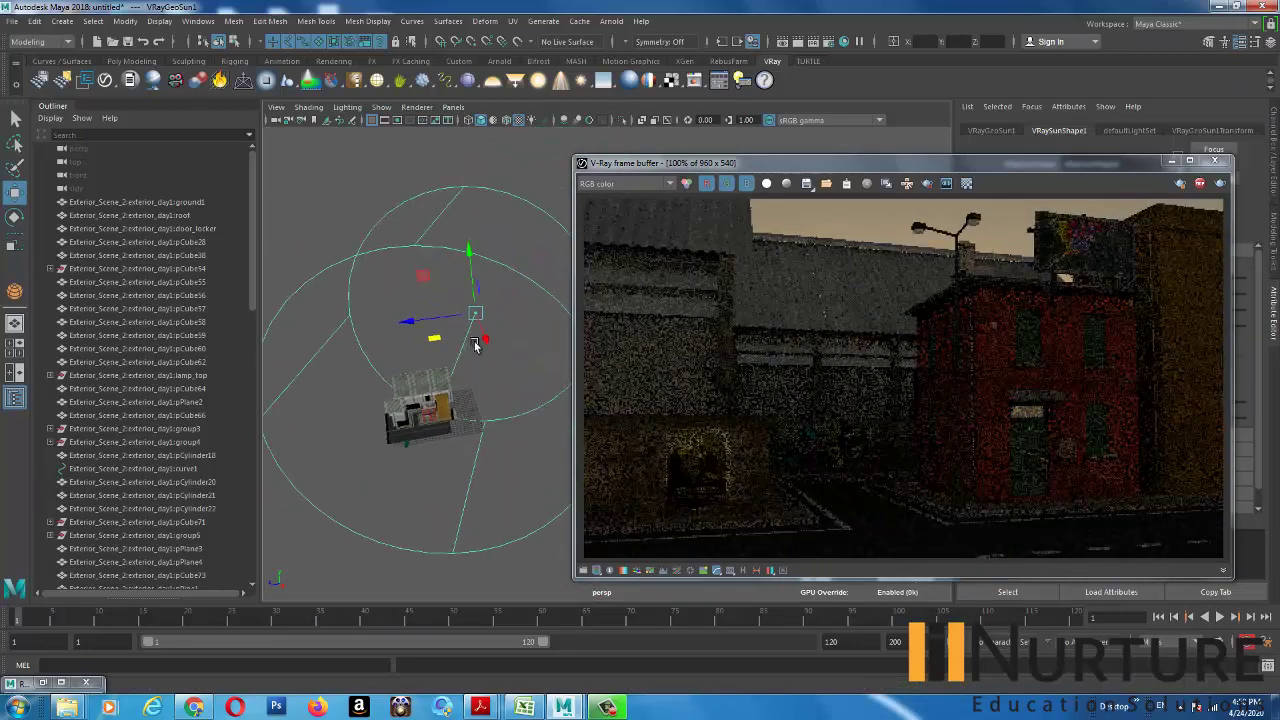
- Raise the V-Ray sun high behind the buildings to test back lighting with a brighter sky
left_click_drag(465, 268, 465, 239)
left_click_drag(437, 309, 488, 230)
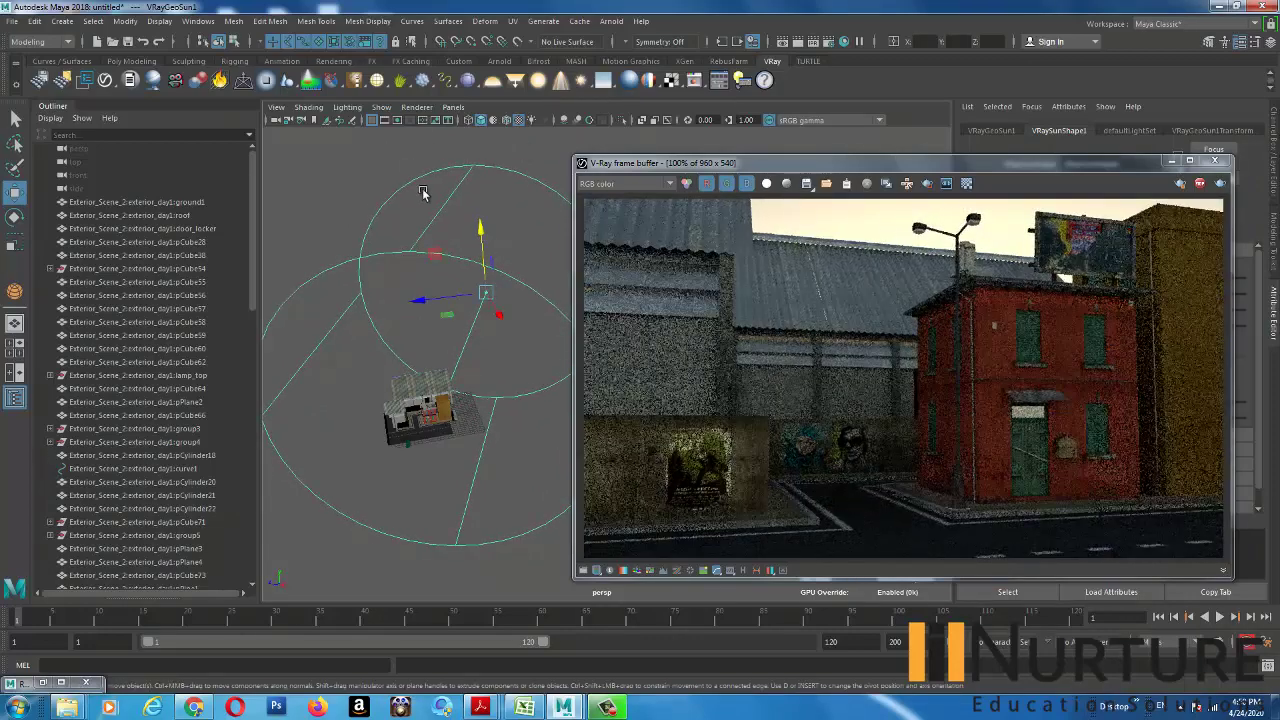
left_click_drag(488, 238, 477, 167)
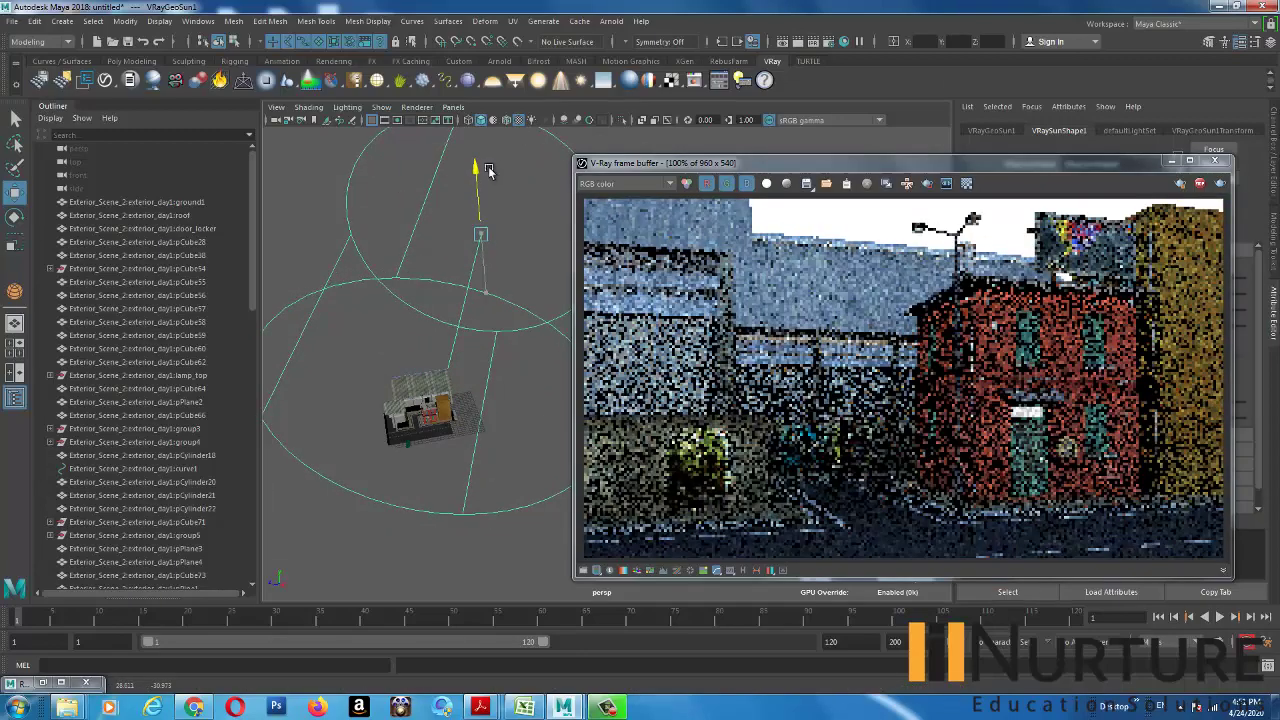
- Shift the V-Ray sun over to the yellow building's side and adjust its height above the scene
left_click_drag(451, 276, 502, 358)
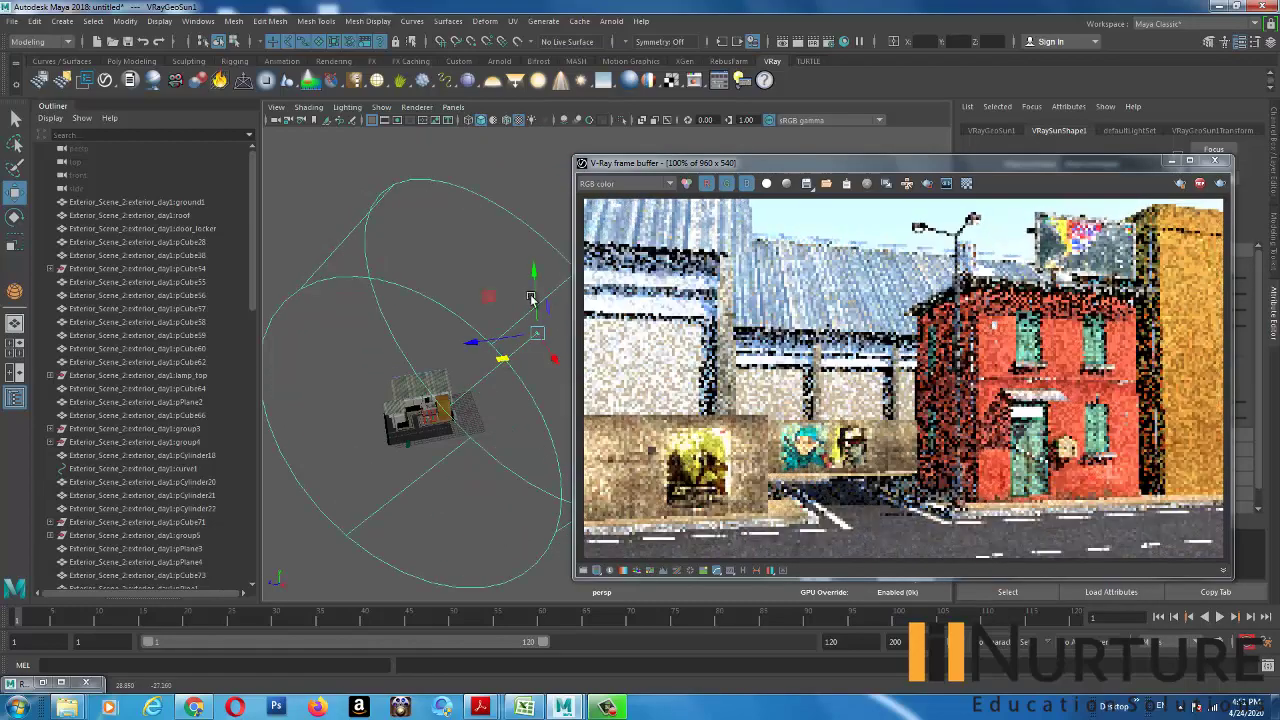
left_click_drag(523, 242, 524, 230)
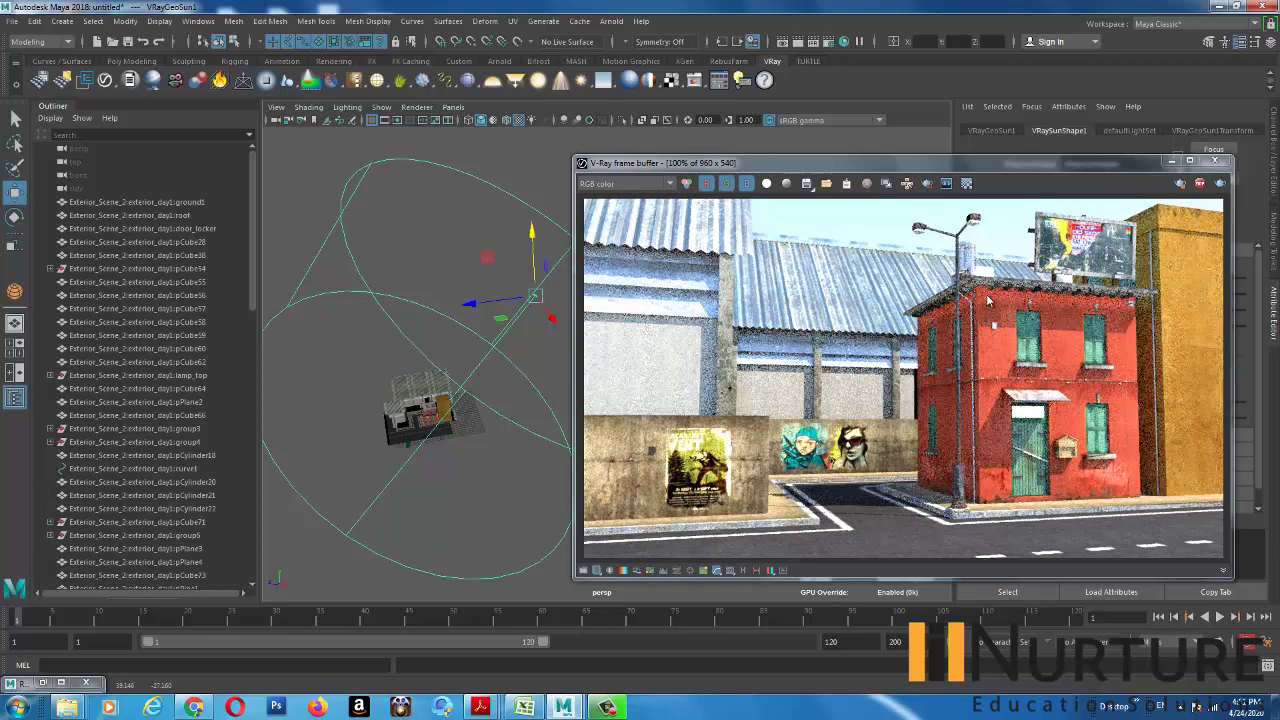
mouse_move(980, 168)
left_mouse_down()
mouse_move(950, 155)
mouse_move(991, 166)
left_mouse_up()
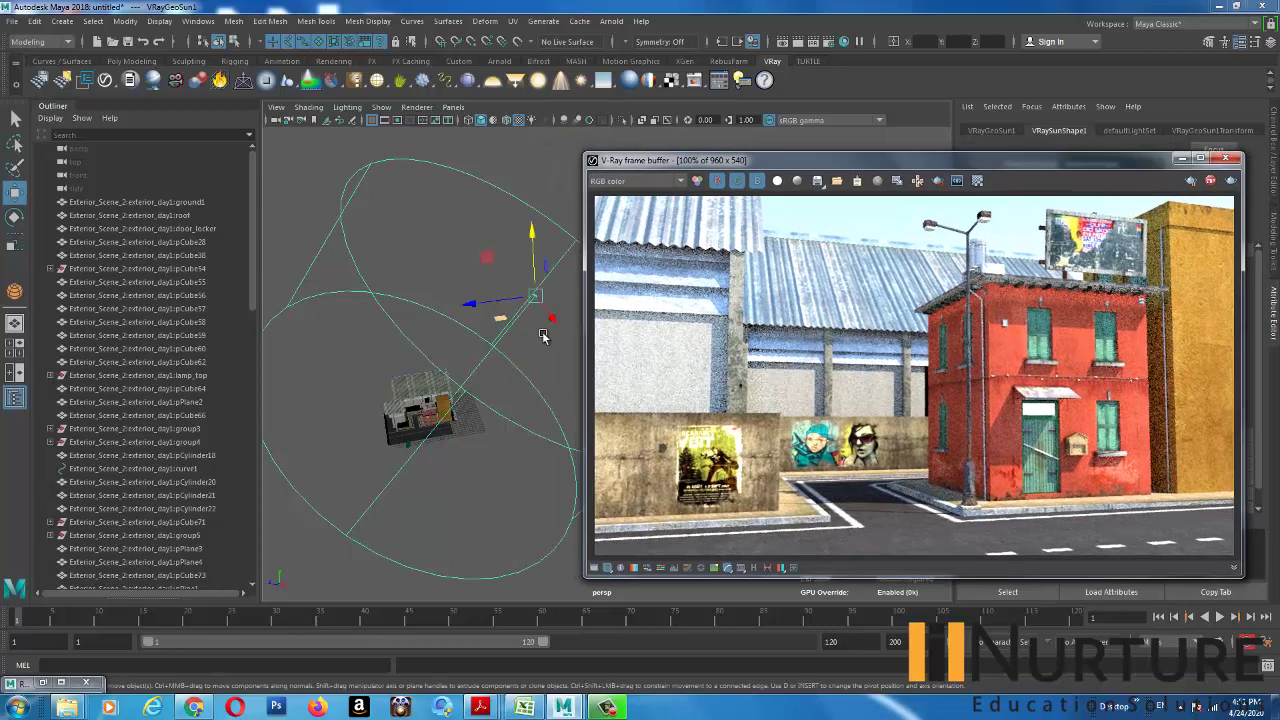
- Delete the V-Ray sun and the V-Ray sky through the environment overrides in Render Settings
left_click_drag(519, 328, 543, 320, "alt")
right_click_drag(543, 320, 471, 320, "alt")
left_click_drag(471, 320, 455, 334, "alt")
left_click(476, 296)
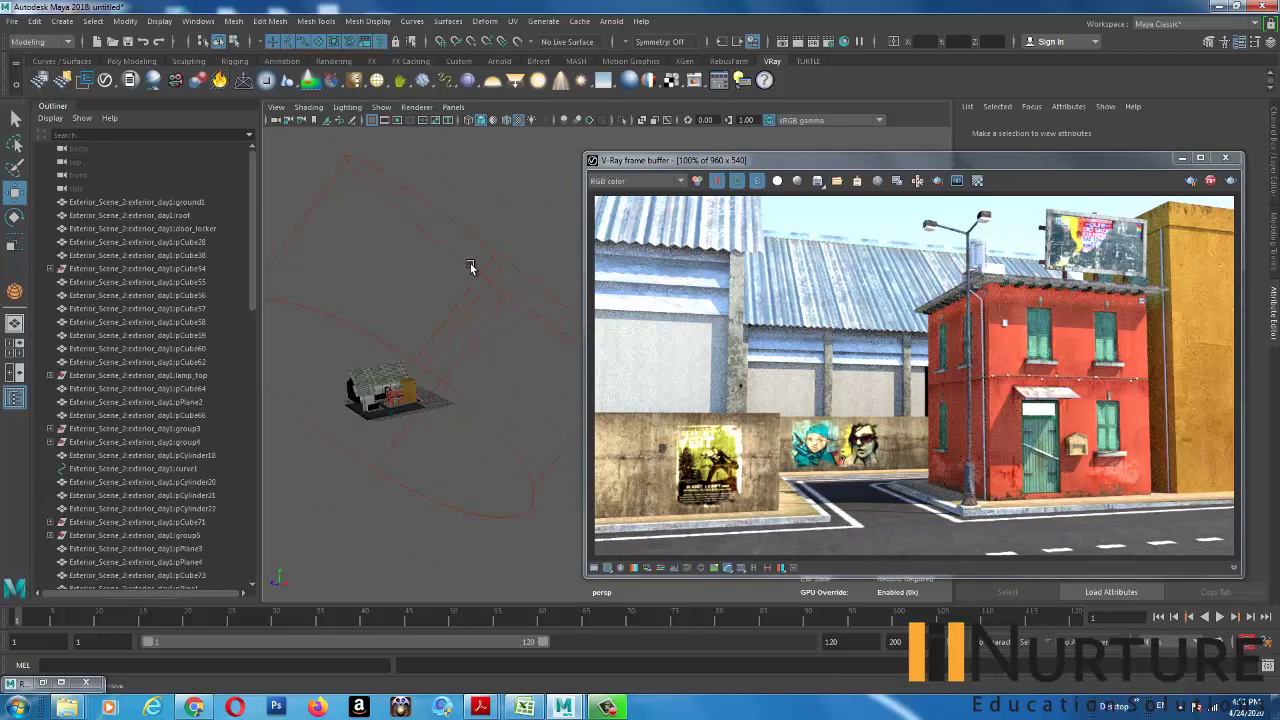
left_click_drag(479, 220, 520, 292)
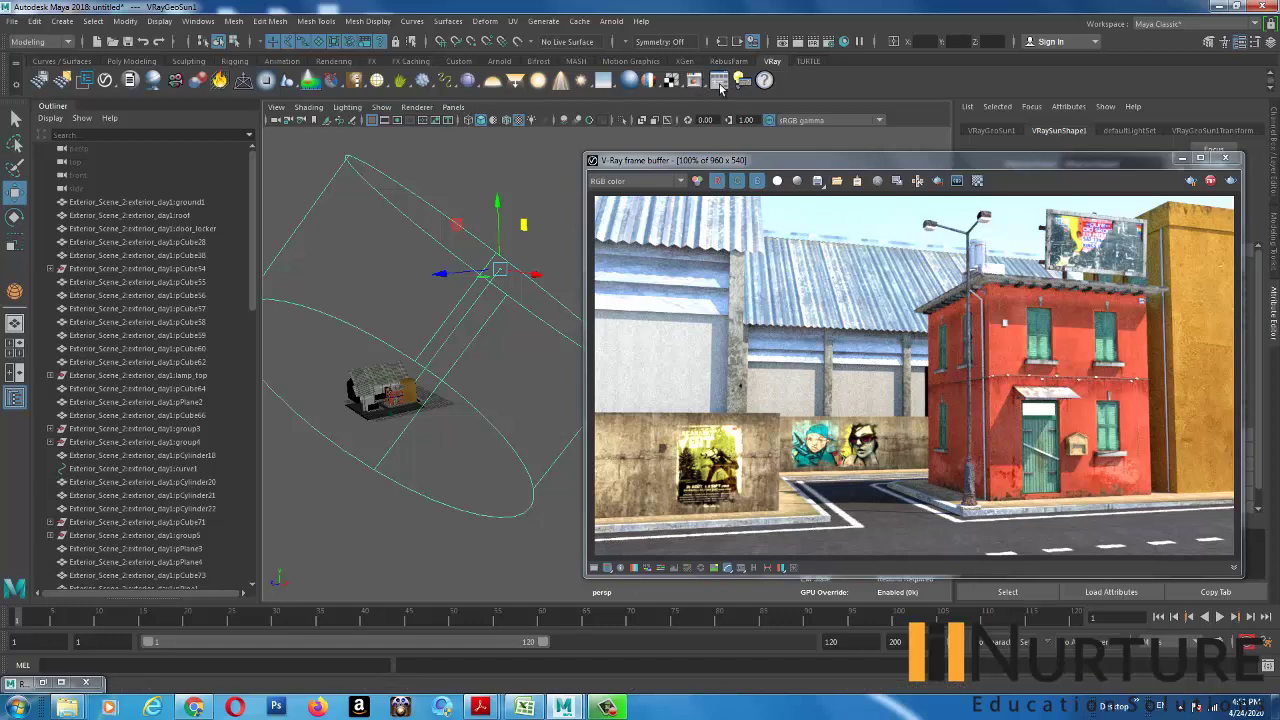
left_click(828, 42)
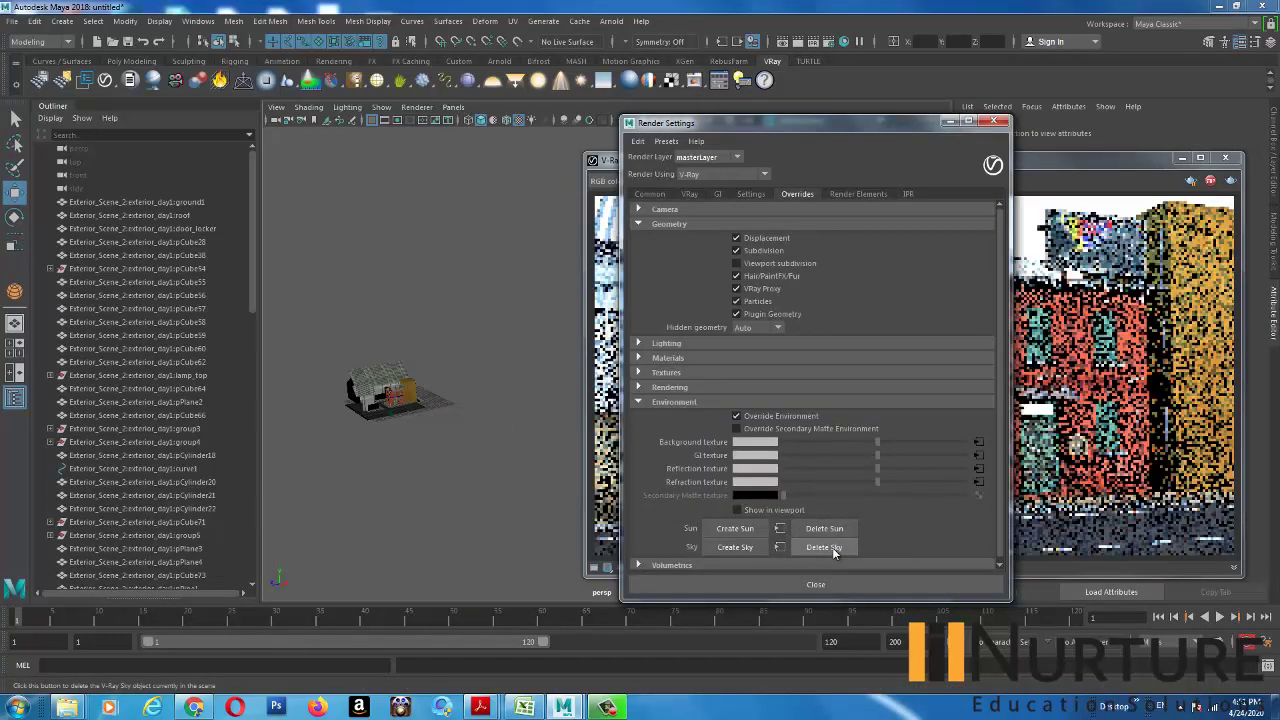
left_click(953, 123)
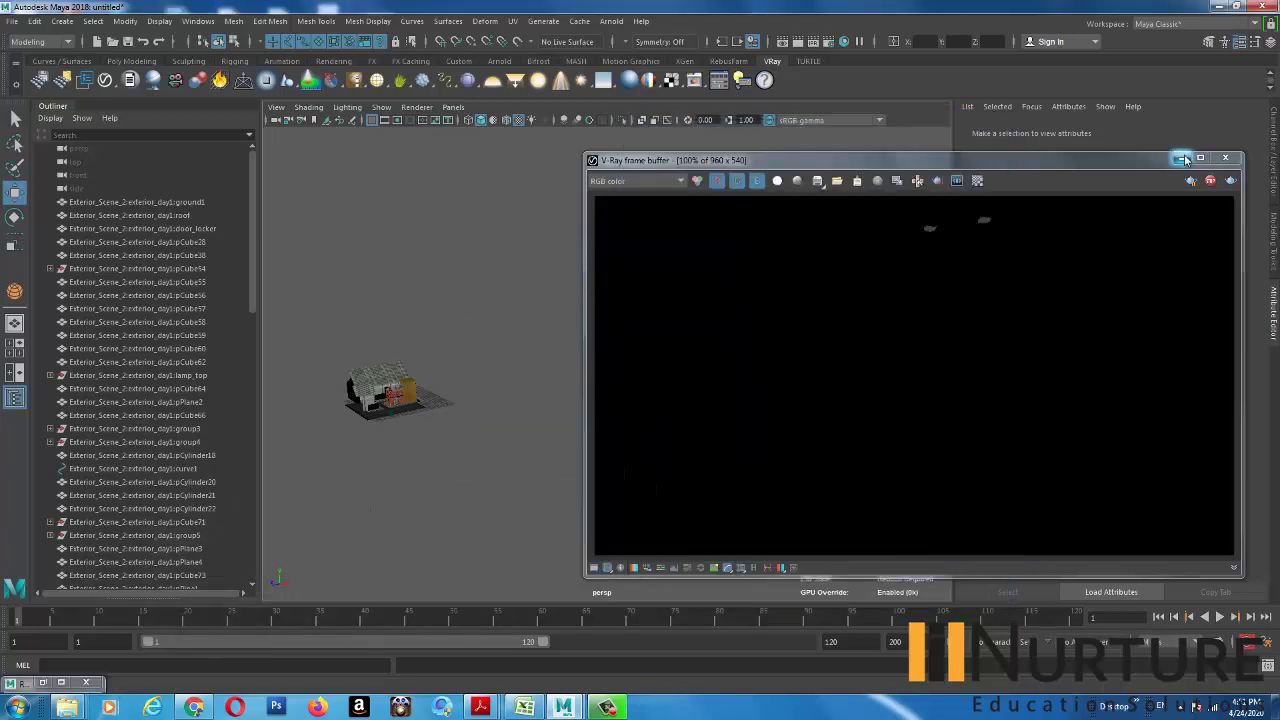
- Create a V-Ray dome light in the scene and bring the frame buffer back into view
left_click(1182, 158)
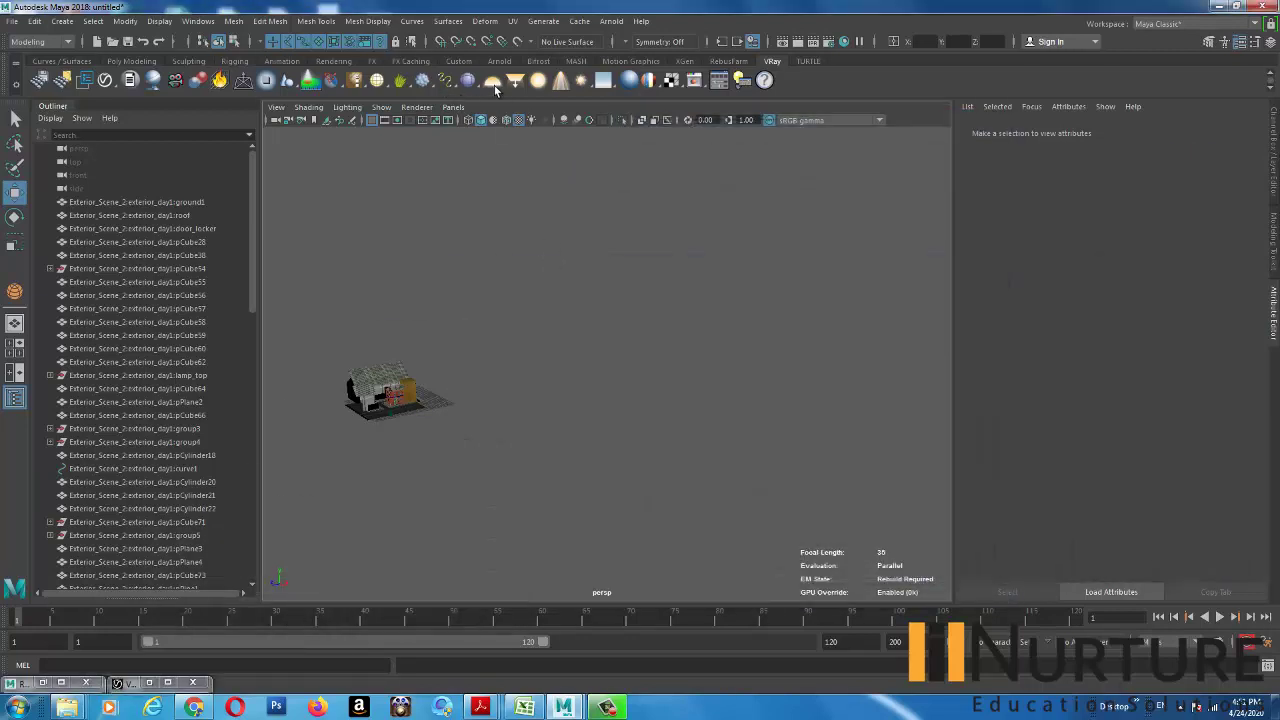
left_click(149, 682)
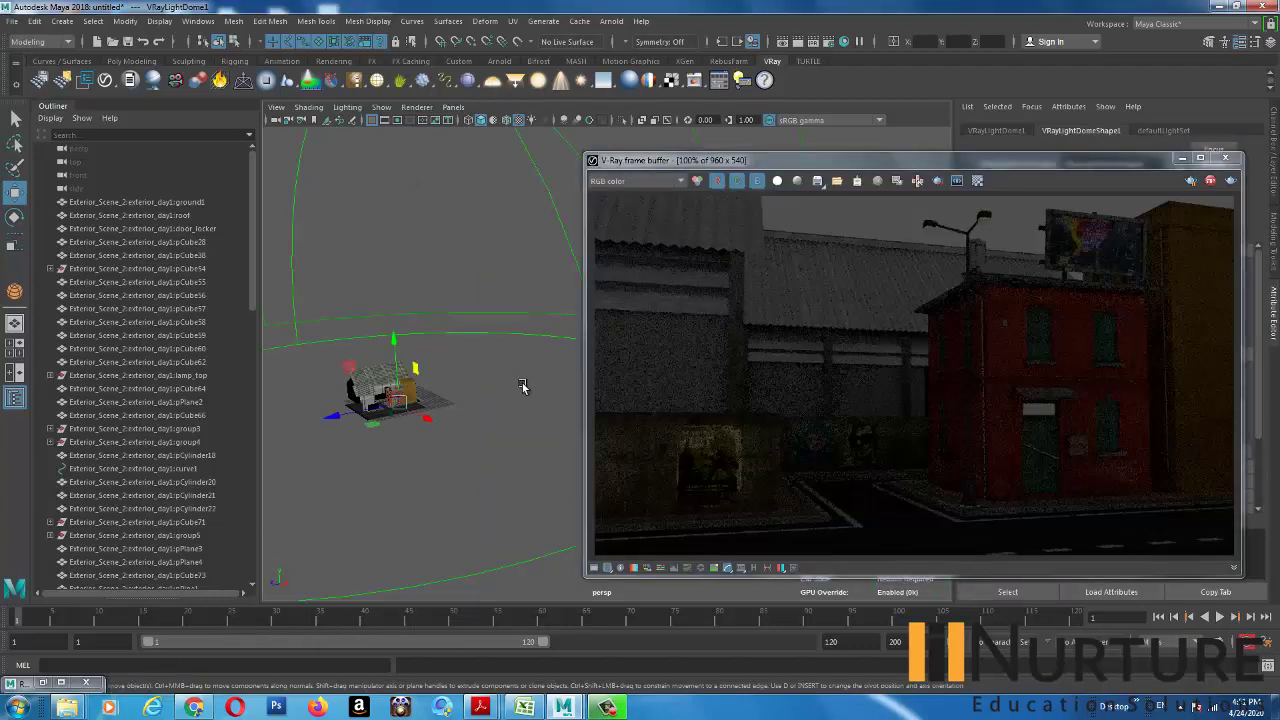
- Set the V-Ray dome light's intensity multiplier to 15, testing lower values first against the render
middle_click_drag(343, 285, 420, 280, "alt")
right_click_drag(420, 280, 434, 340, "alt")
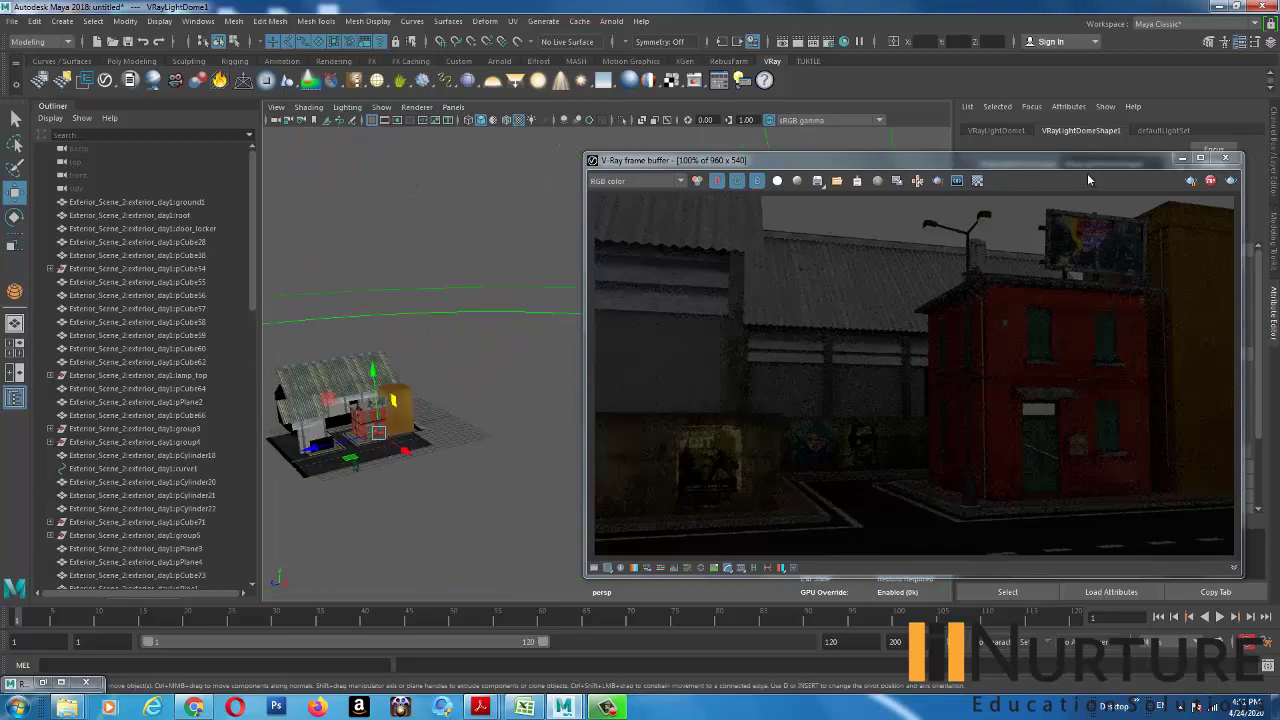
left_click_drag(1063, 163, 762, 138)
left_click(1070, 326)
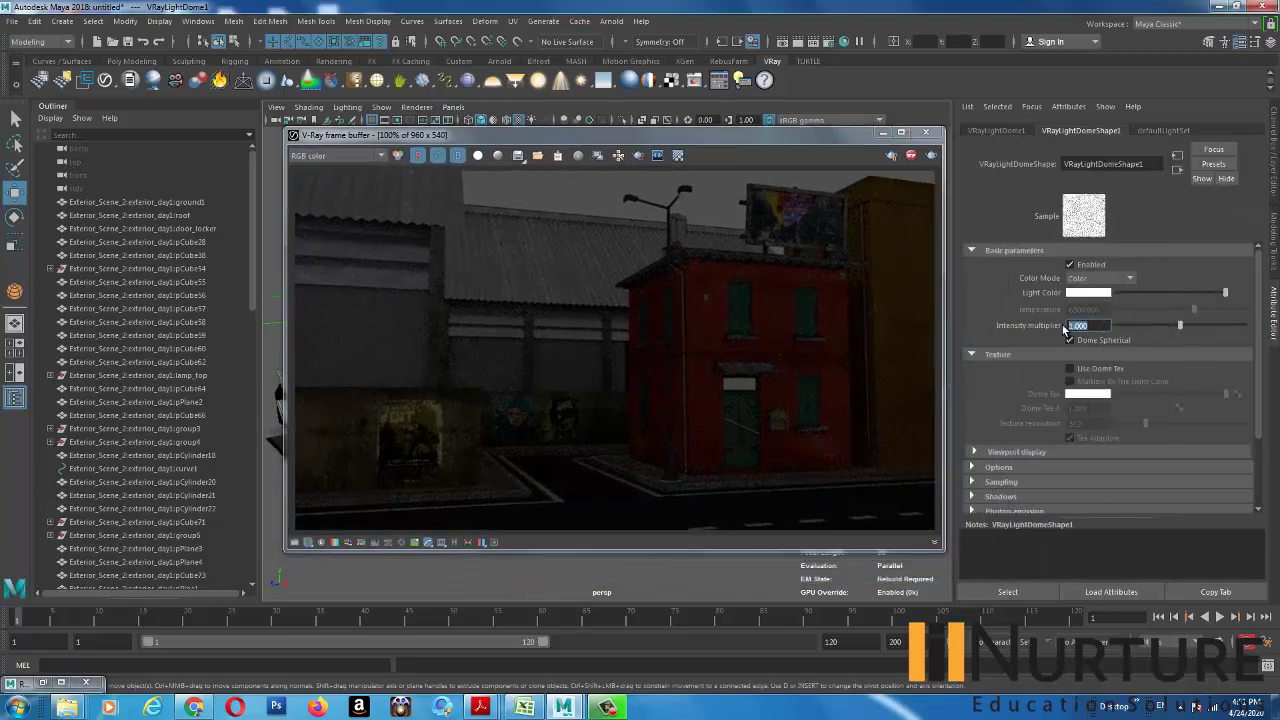
type("10")
key("Return")
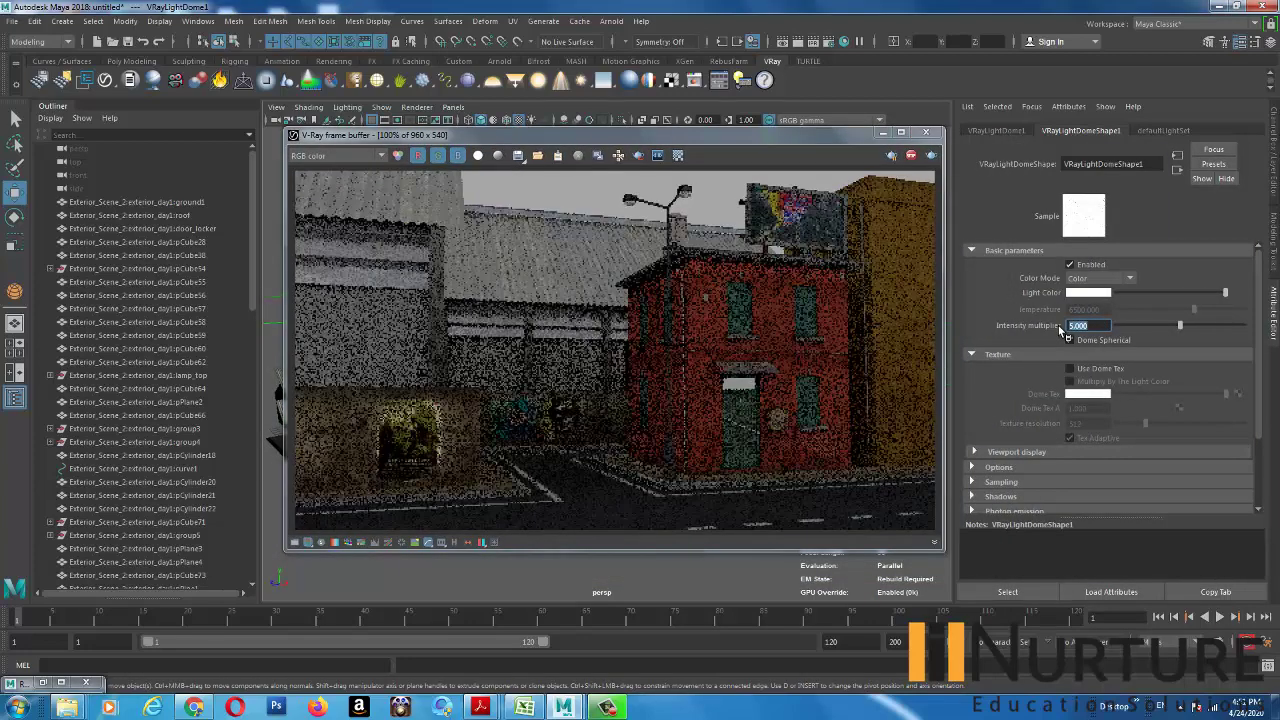
type("15")
key("Return")
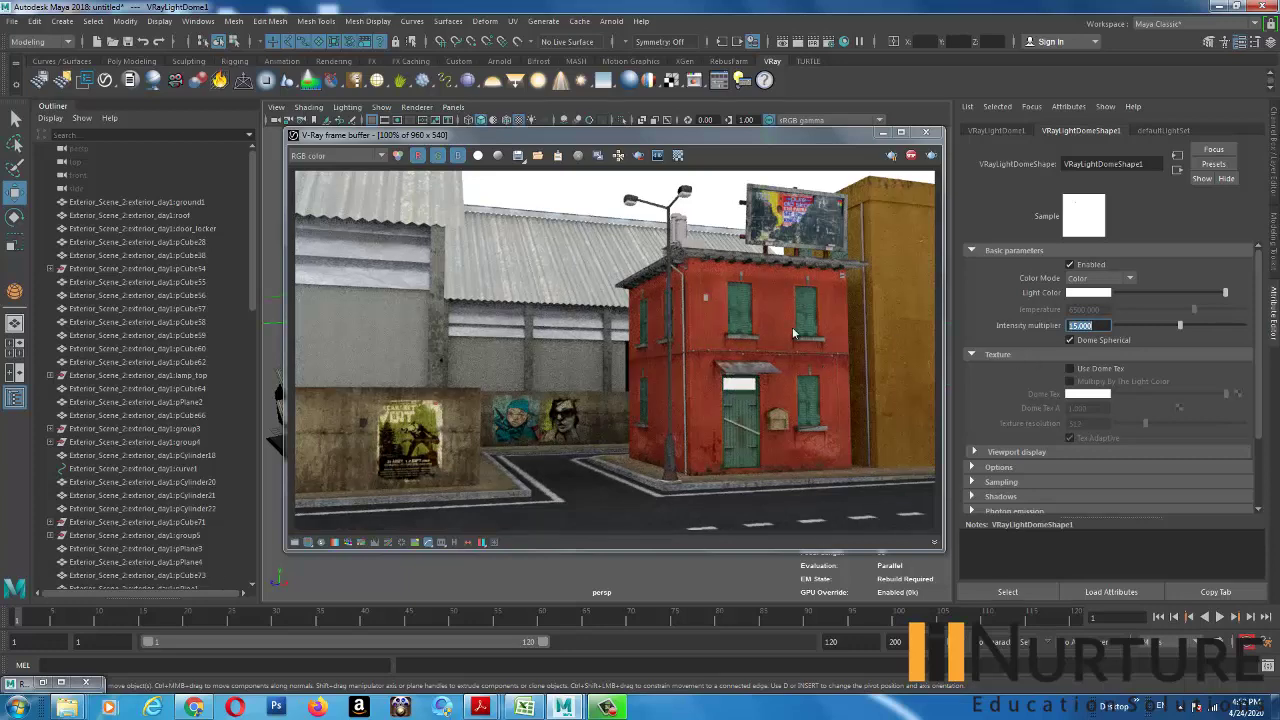
- Try pale blue and deeper violet-blue tints for the dome light's colour, up to a hue of 240
left_click(1096, 291)
left_click(1080, 328)
left_click(1063, 343)
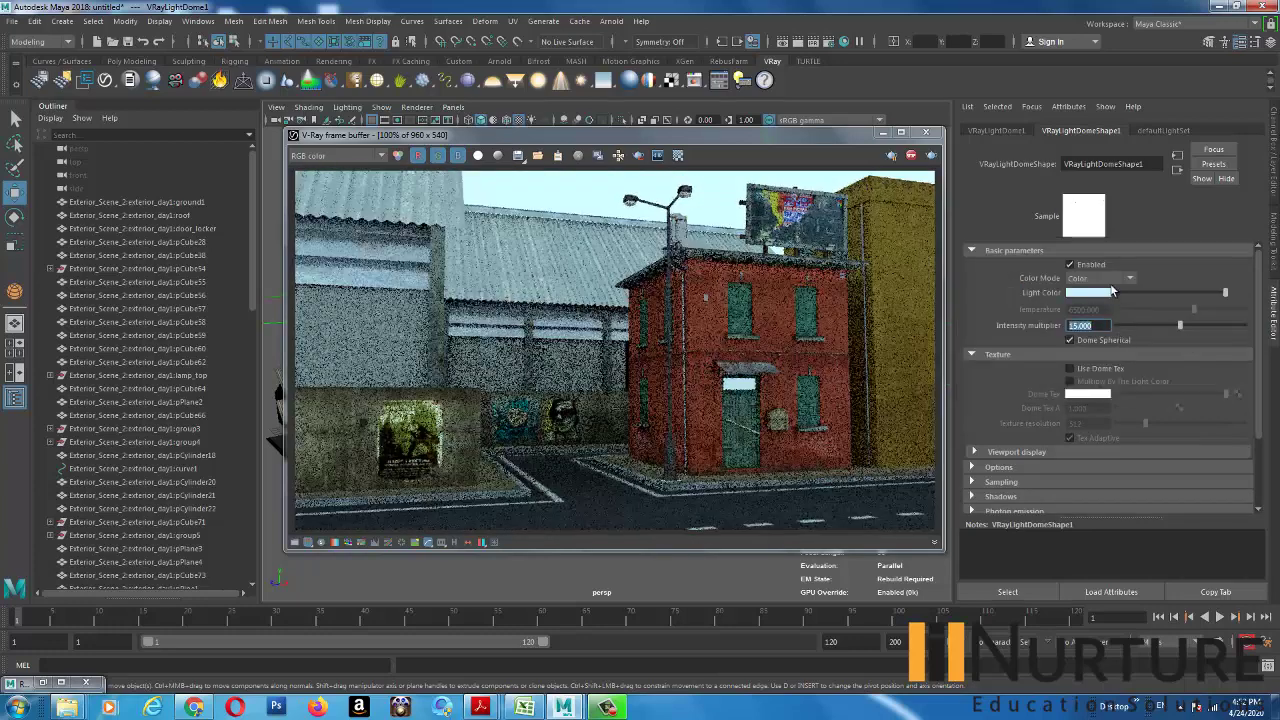
left_click(1088, 292)
left_click(1060, 380)
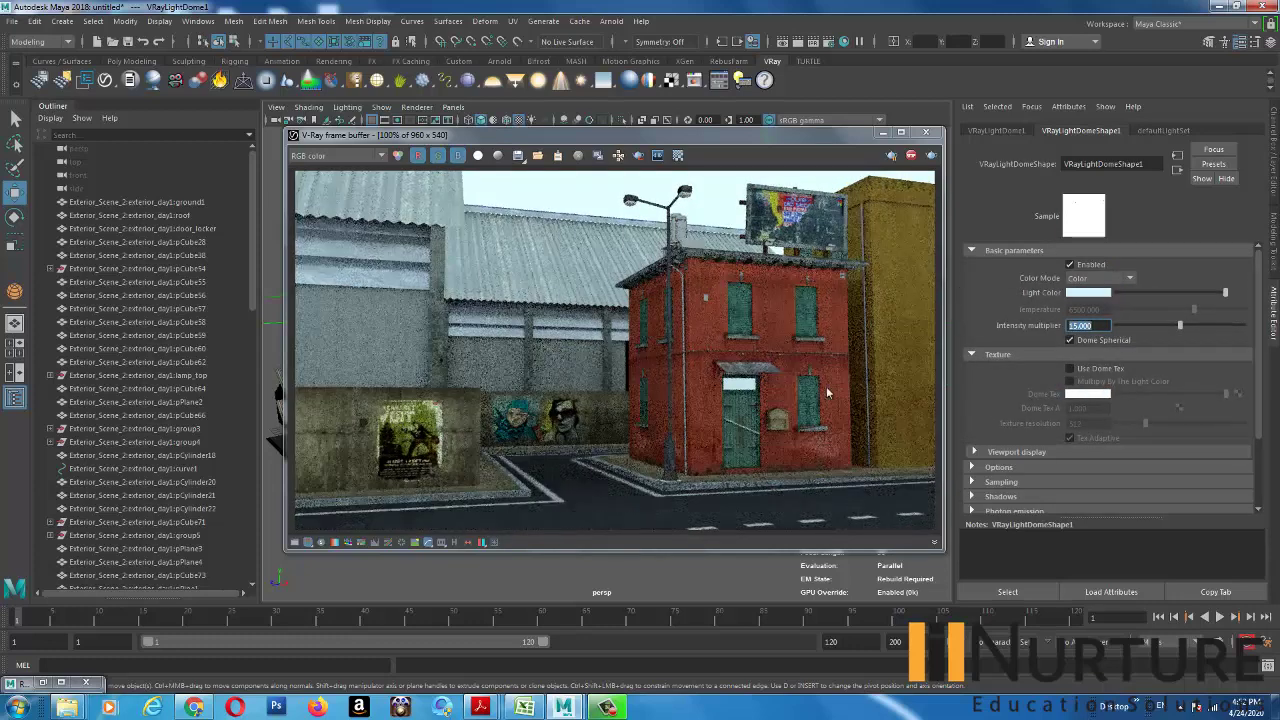
left_click(1085, 293)
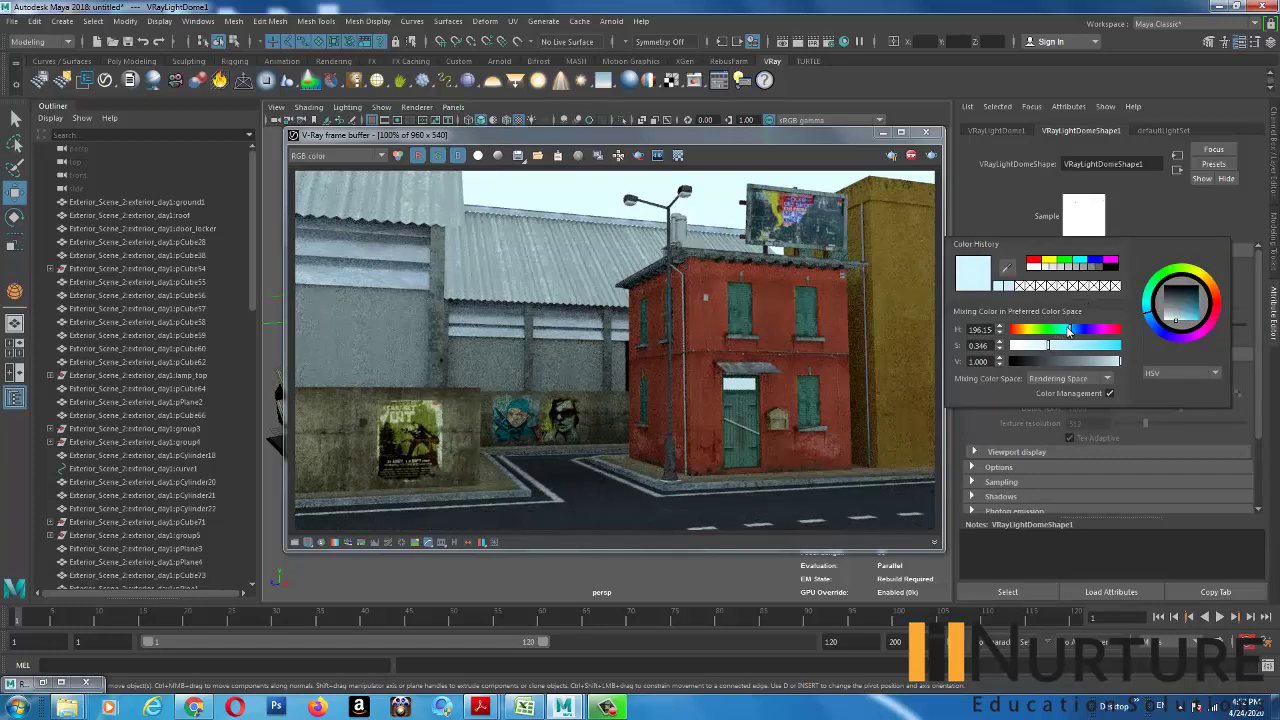
mouse_move(1077, 336)
left_mouse_down()
mouse_move(1086, 331)
mouse_move(1070, 348)
mouse_move(1081, 329)
left_mouse_up()
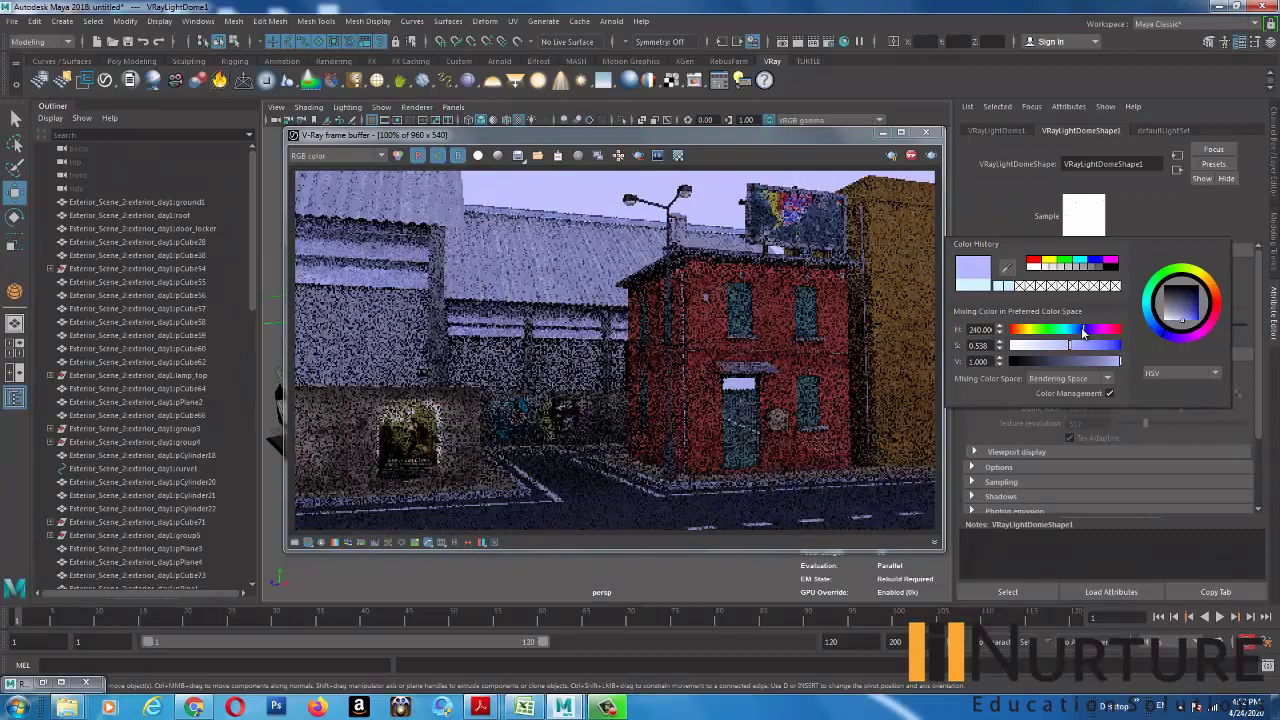
left_click(1078, 327)
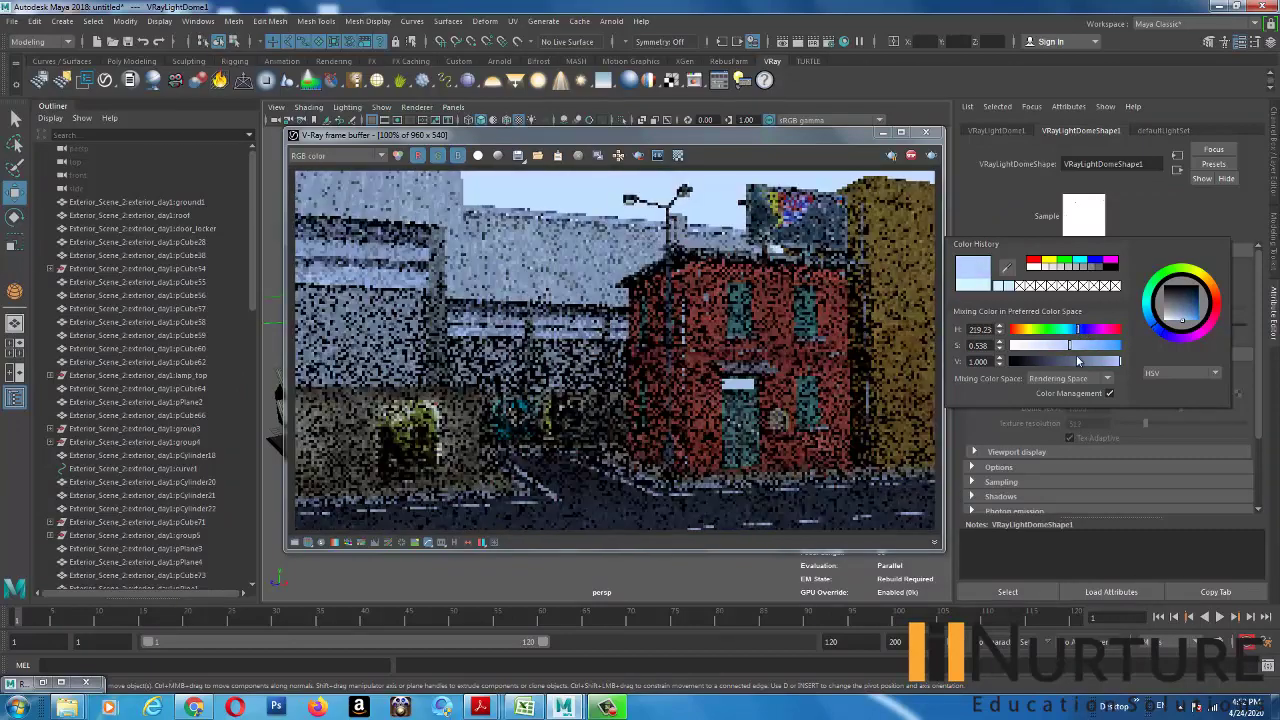
- Change the dome light's colour to a pale warm orange
left_click_drag(1079, 348, 1017, 331)
left_click(1076, 330)
left_click(1079, 344)
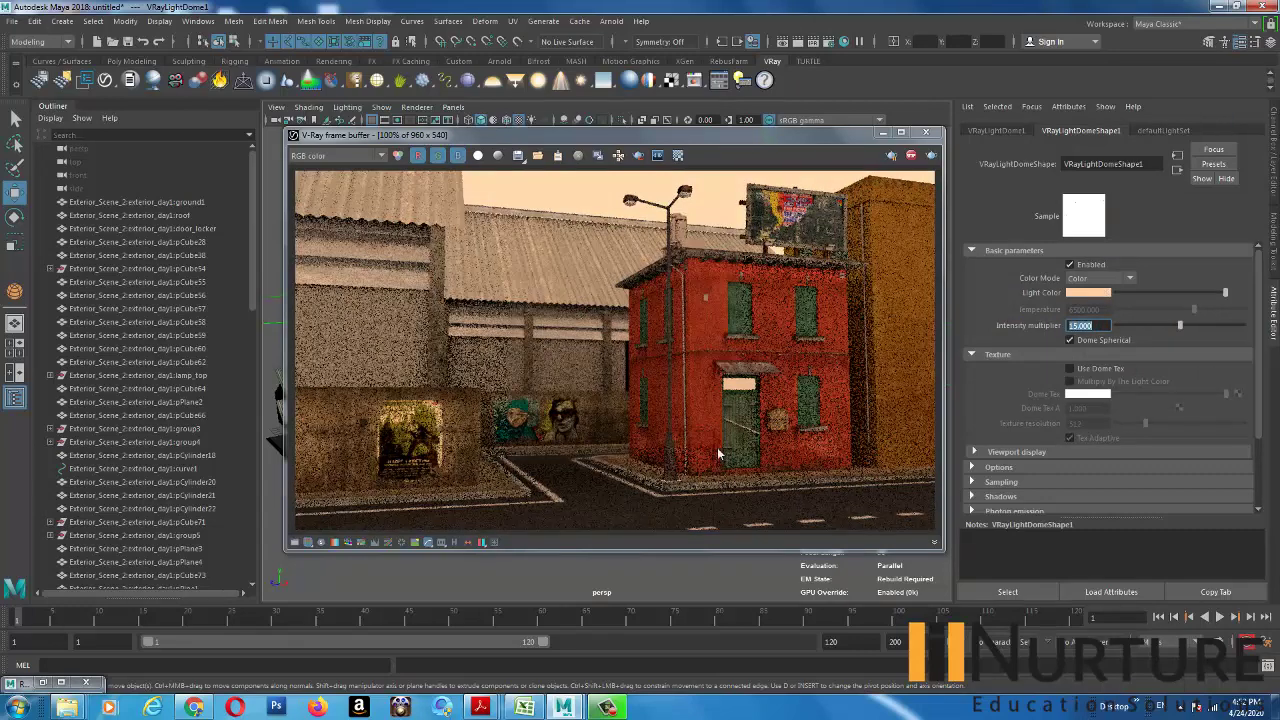
- Create a Maya directional light in the scene alongside the dome light, keeping the V-Ray render on display
left_click(881, 133)
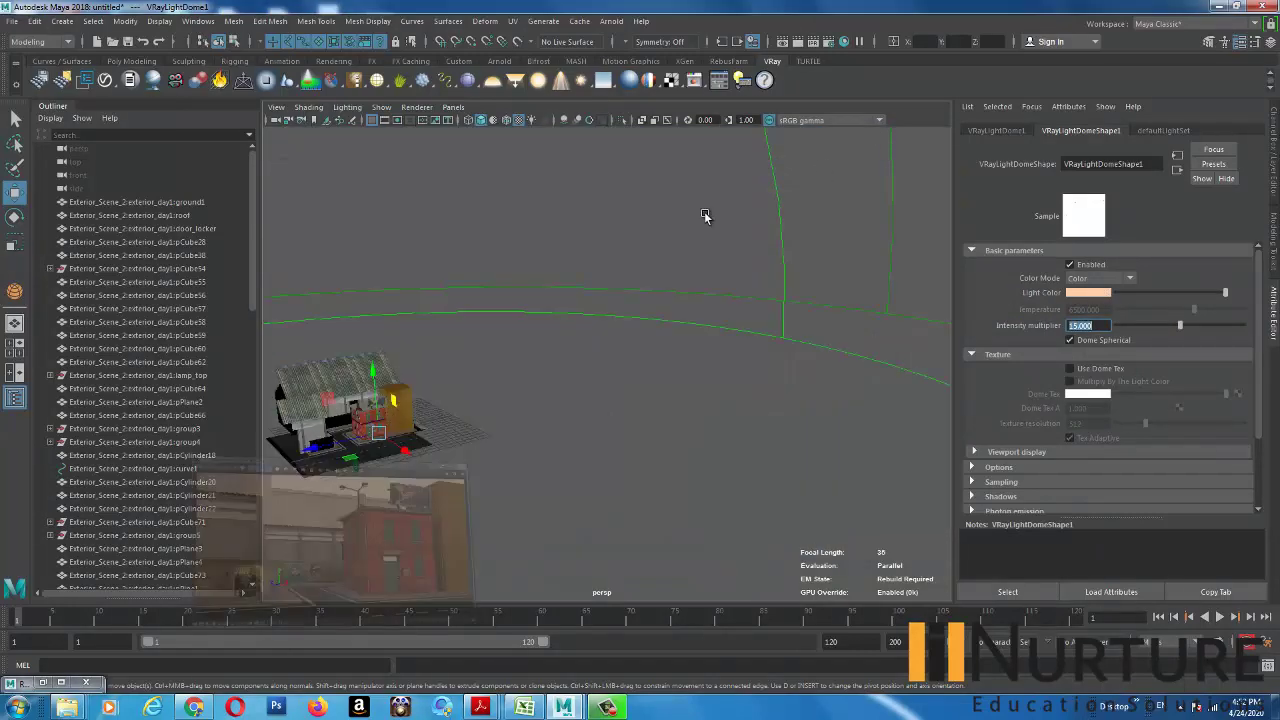
key("f")
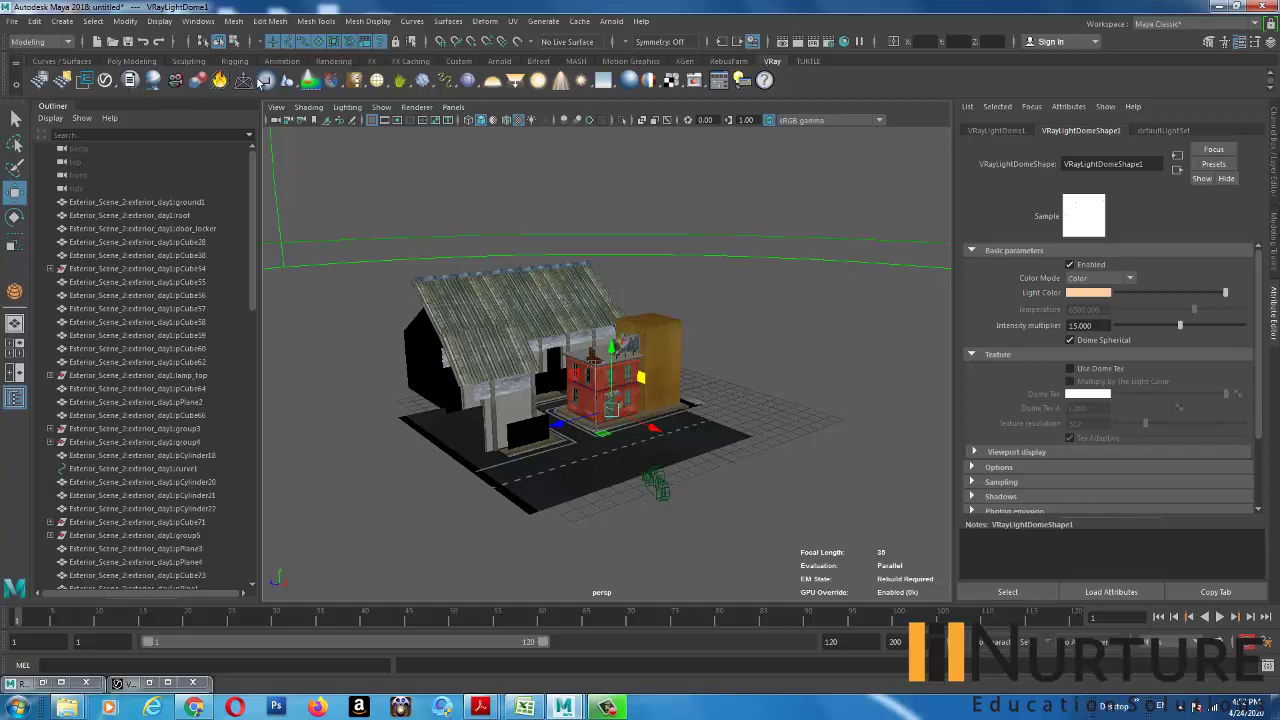
left_click(332, 61)
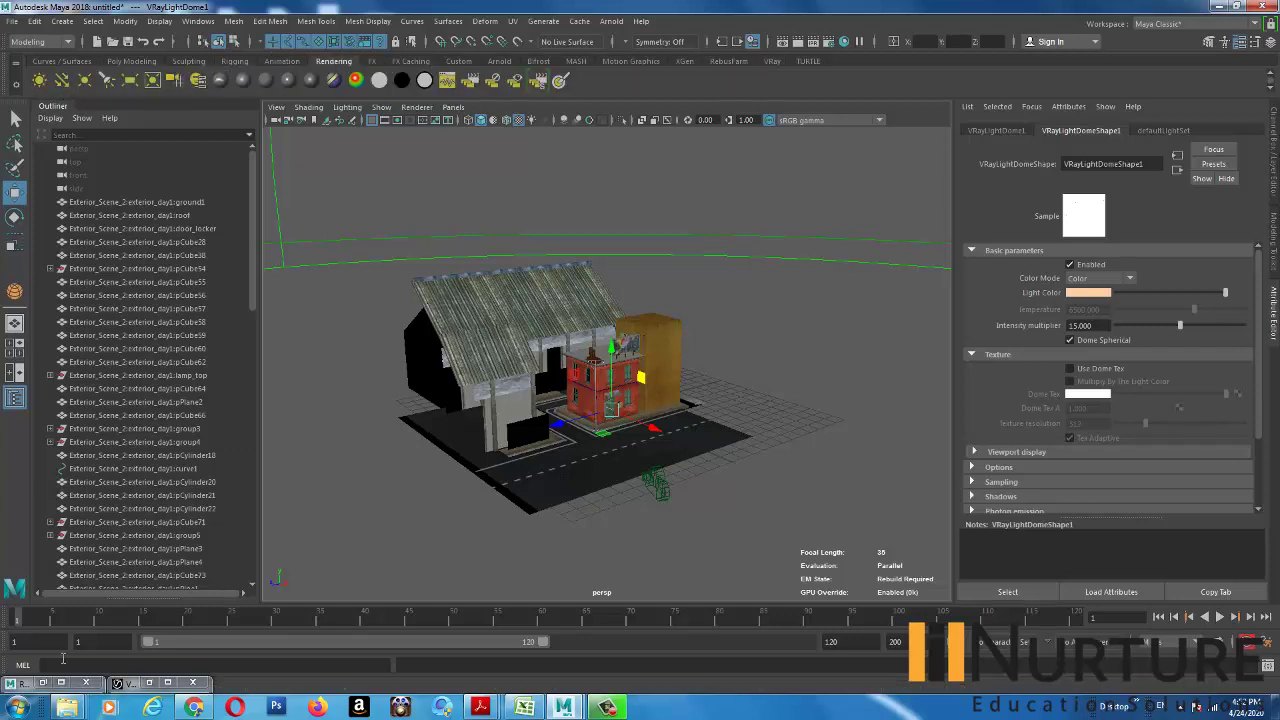
left_click(148, 685)
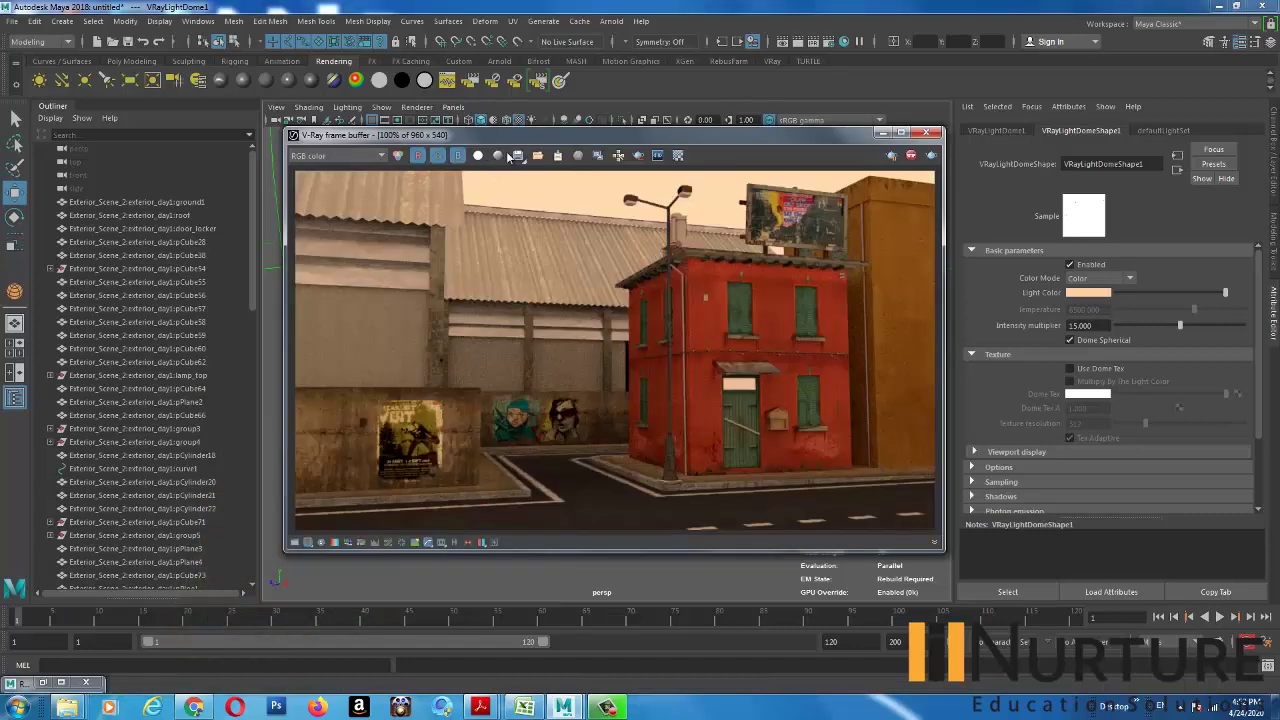
left_click_drag(512, 135, 586, 243)
left_click(62, 80)
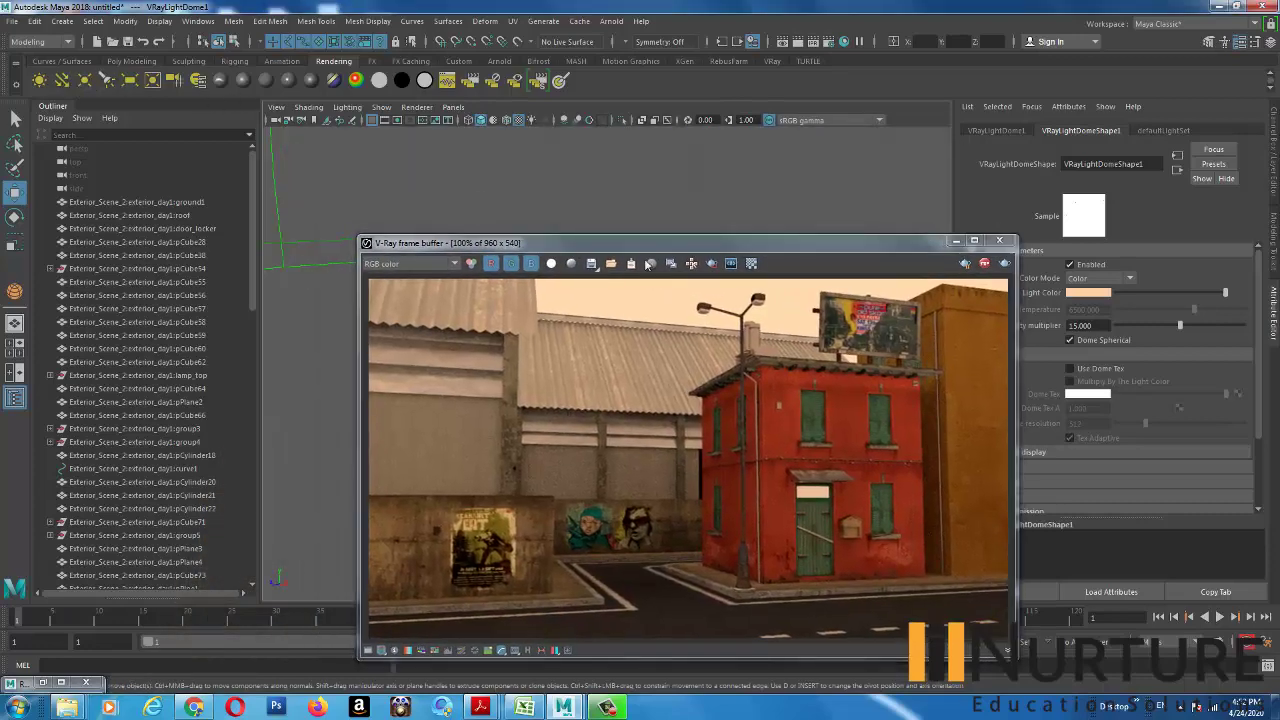
- Raise the directional light above the buildings and switch to the Rotate tool to angle it at the street
left_click_drag(450, 243, 640, 244)
mouse_move(520, 315)
middle_mouse_down("alt")
mouse_move(439, 288)
mouse_move(518, 306)
middle_mouse_up("alt")
left_click_drag(416, 306, 402, 226)
key("e")
- Set the directional light's intensity to 25 after testing 50
left_click_drag(874, 240, 578, 180)
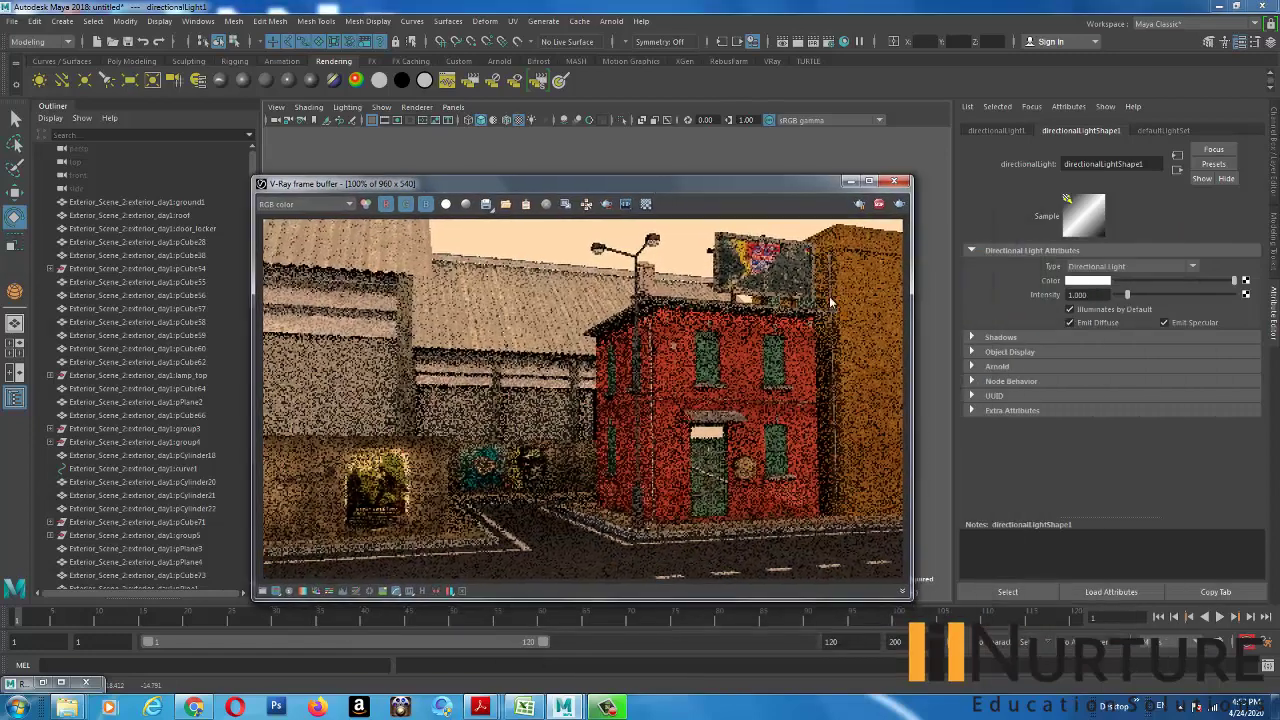
left_click(1080, 294)
type("50")
key("Return")
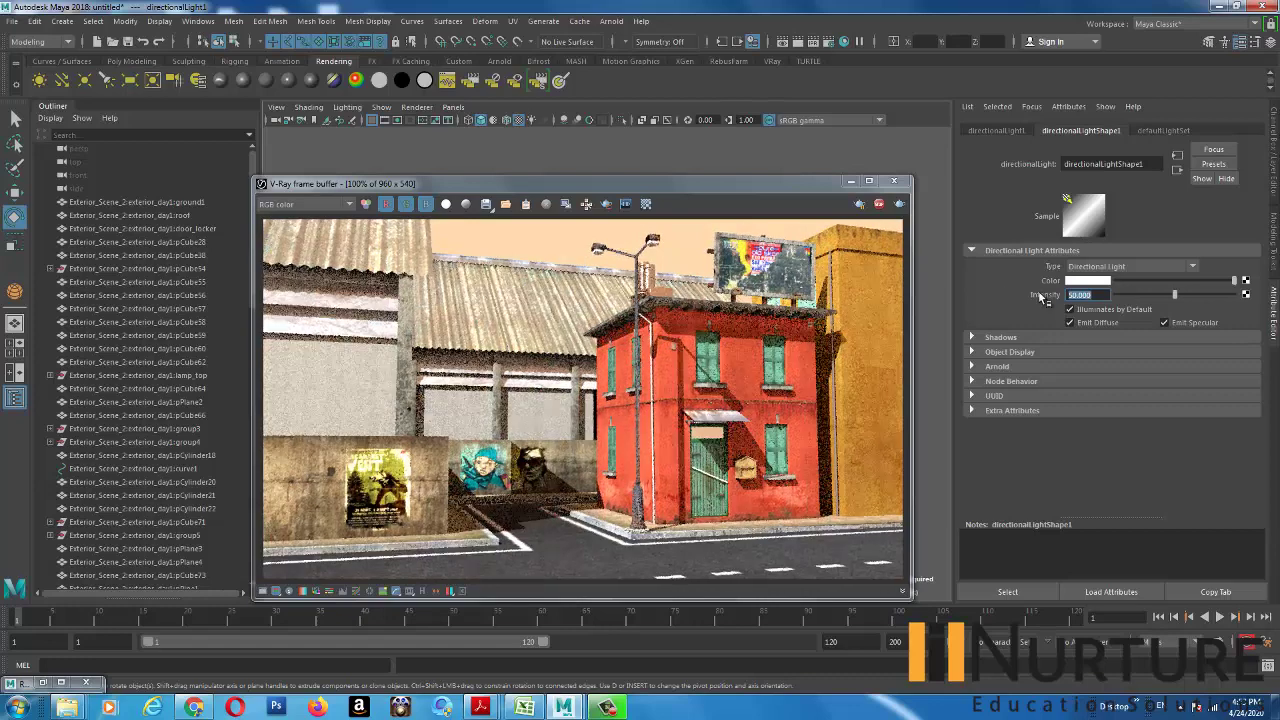
type("25")
key("Return")
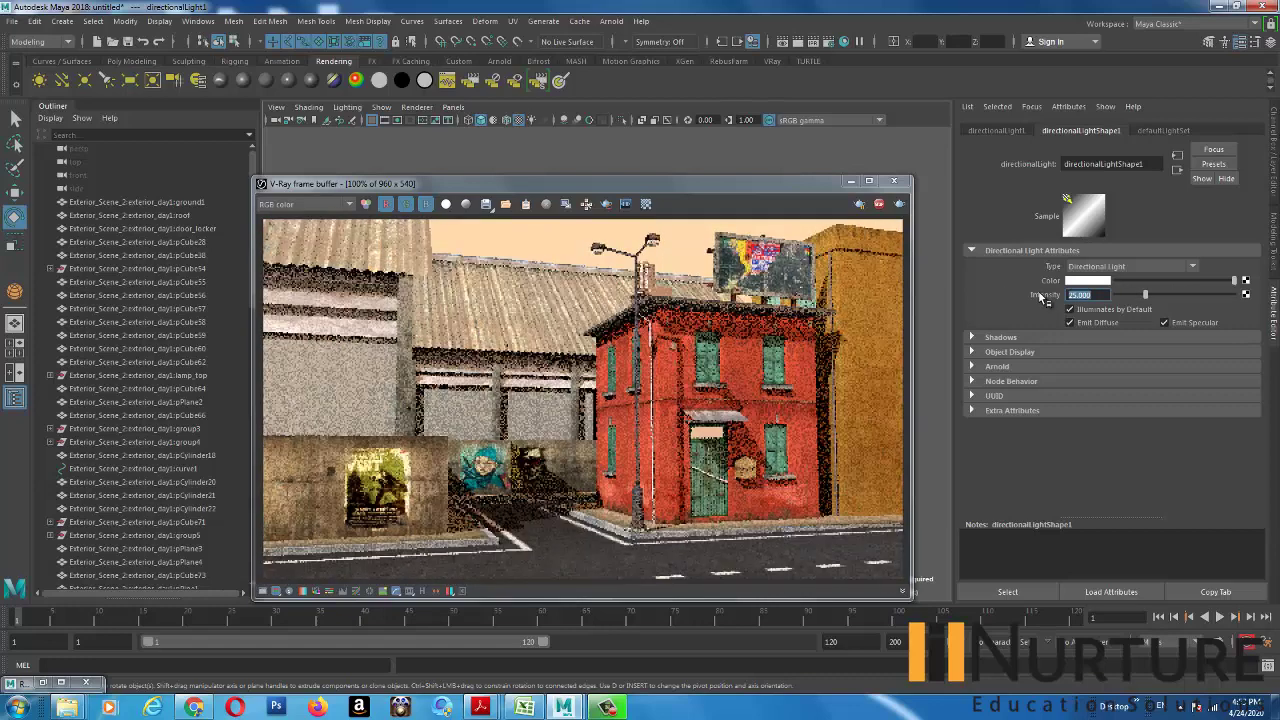
- Rotate the directional light slightly so its shadows fall at a different angle across the buildings
left_click_drag(660, 189, 970, 189)
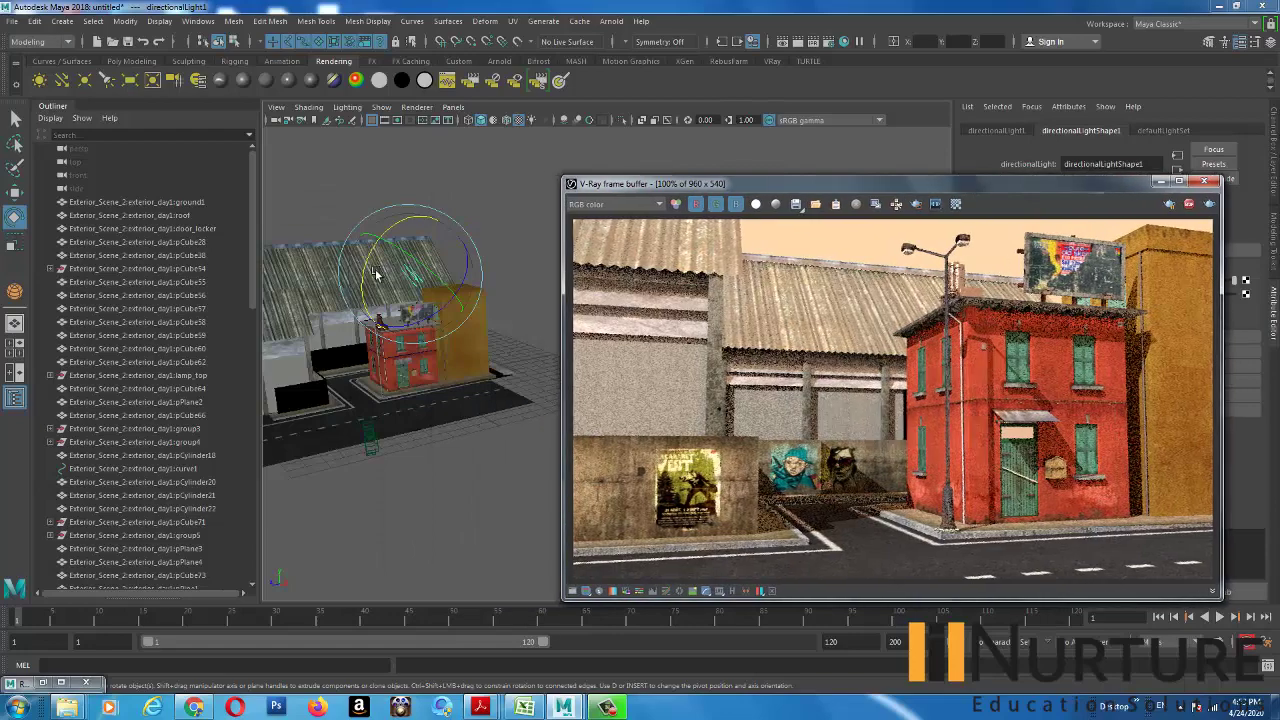
left_click_drag(366, 276, 367, 284)
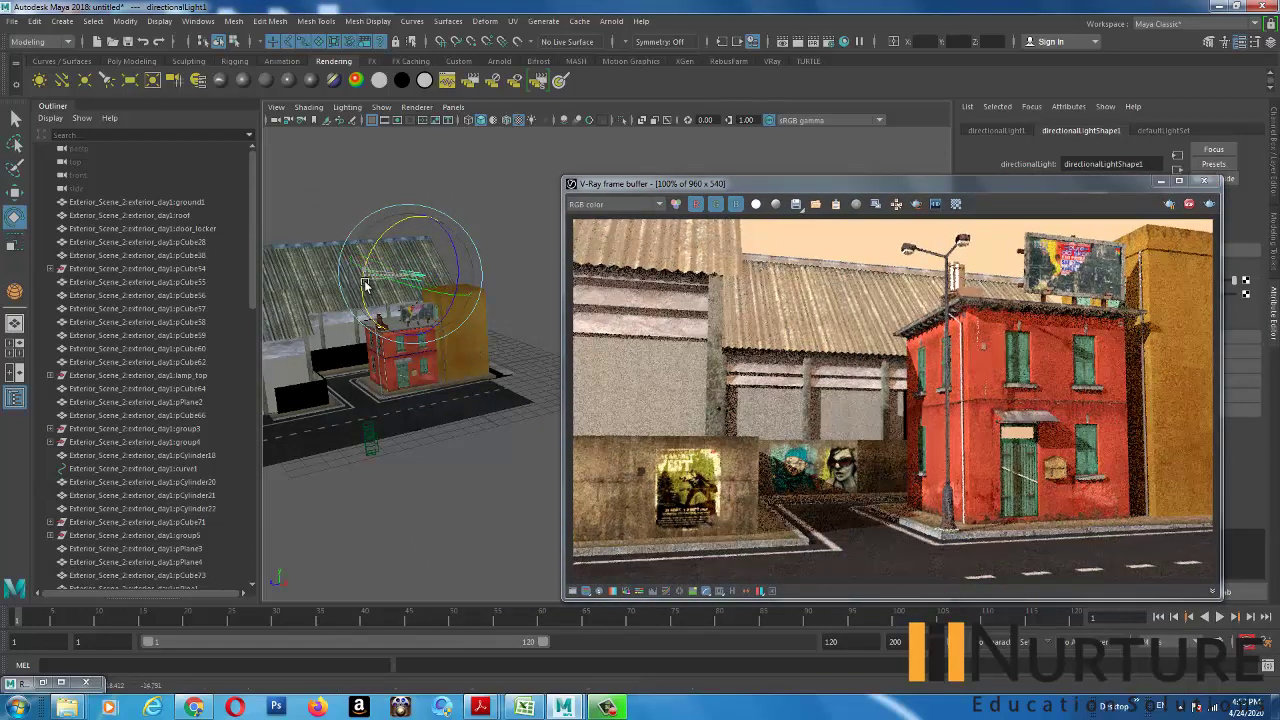
left_click_drag(366, 285, 366, 286)
- Set the directional light's colour to a fully saturated orange, with saturation 1
left_click_drag(1055, 180, 807, 171)
left_click(1090, 278)
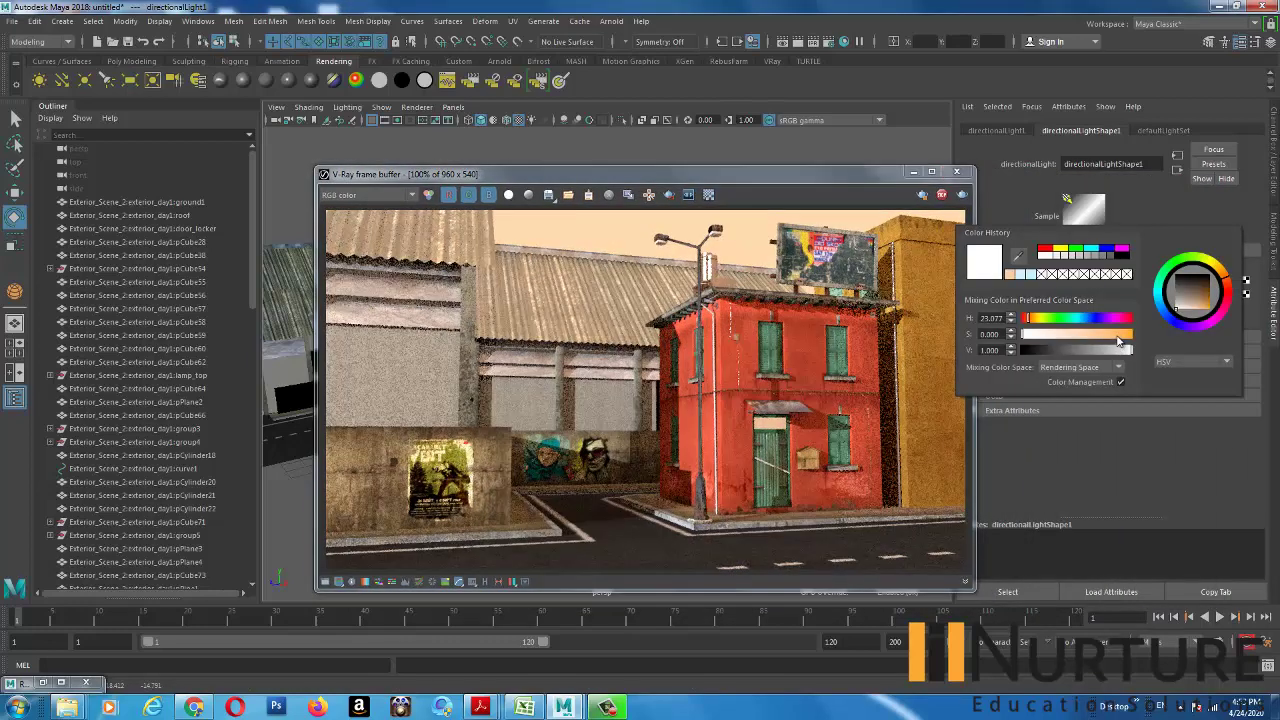
left_click_drag(1118, 334, 1170, 336)
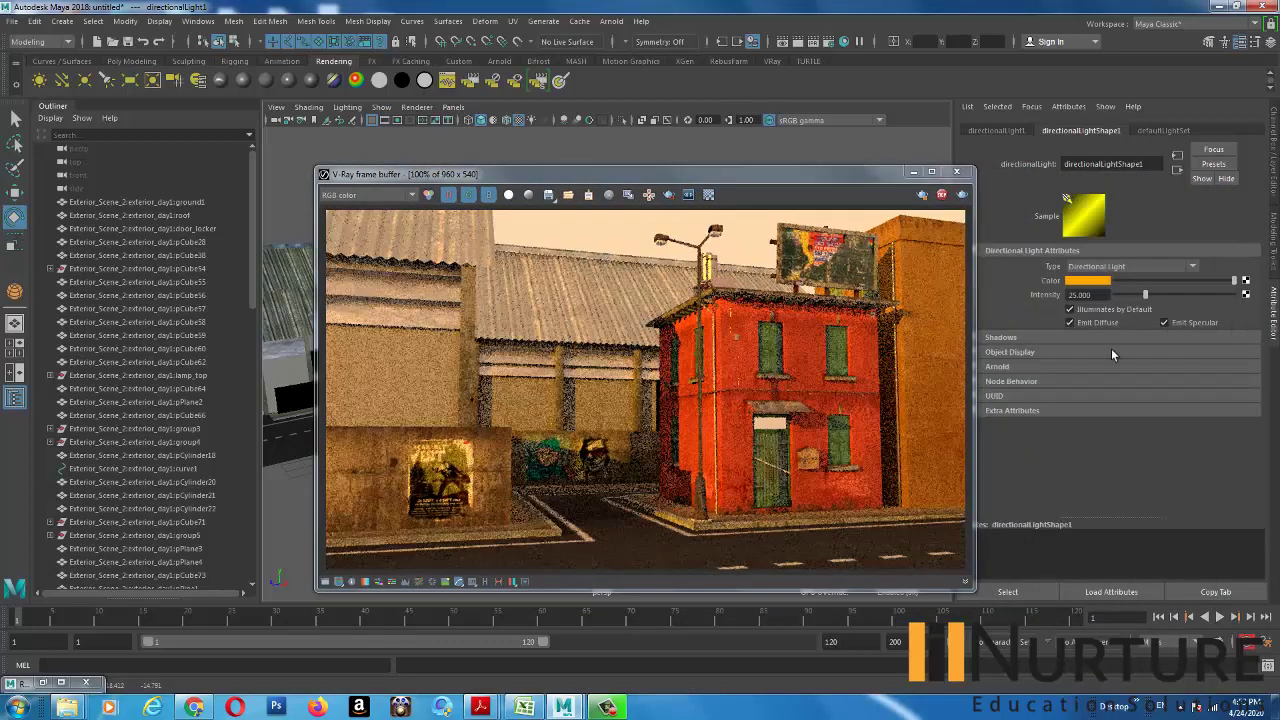
- Soften the directional light's raytraced shadows with a light angle of 2, comparing 10 and 5 first on the door canopy's shadow
left_click(1034, 337)
scroll(1106, 397, "down", 5)
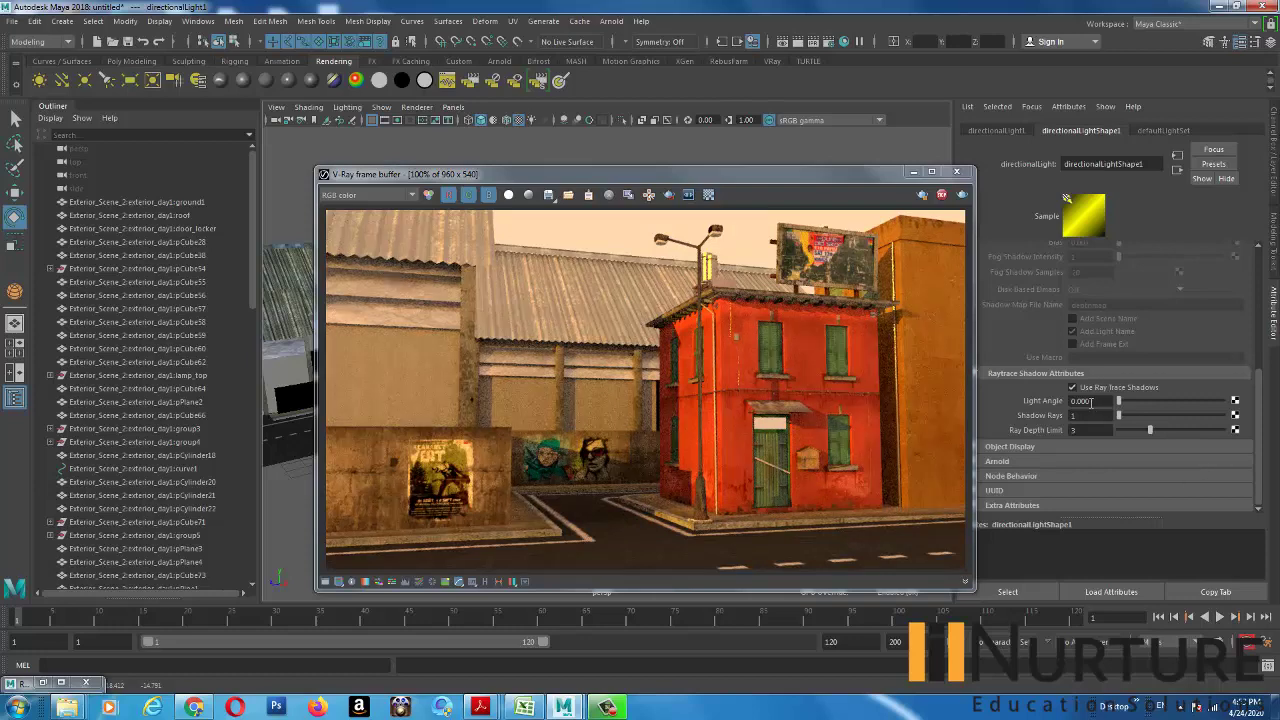
left_click(1078, 505)
scroll(1080, 485, "down", 1)
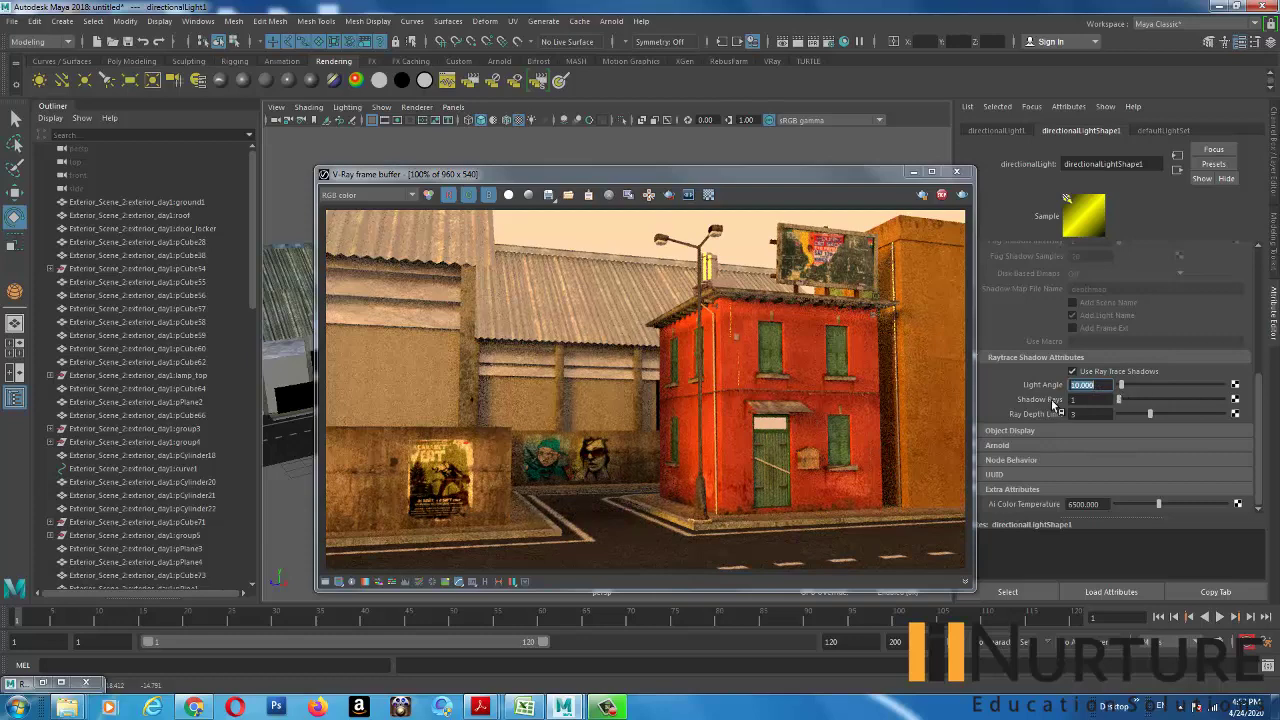
scroll(877, 468, "up", 4)
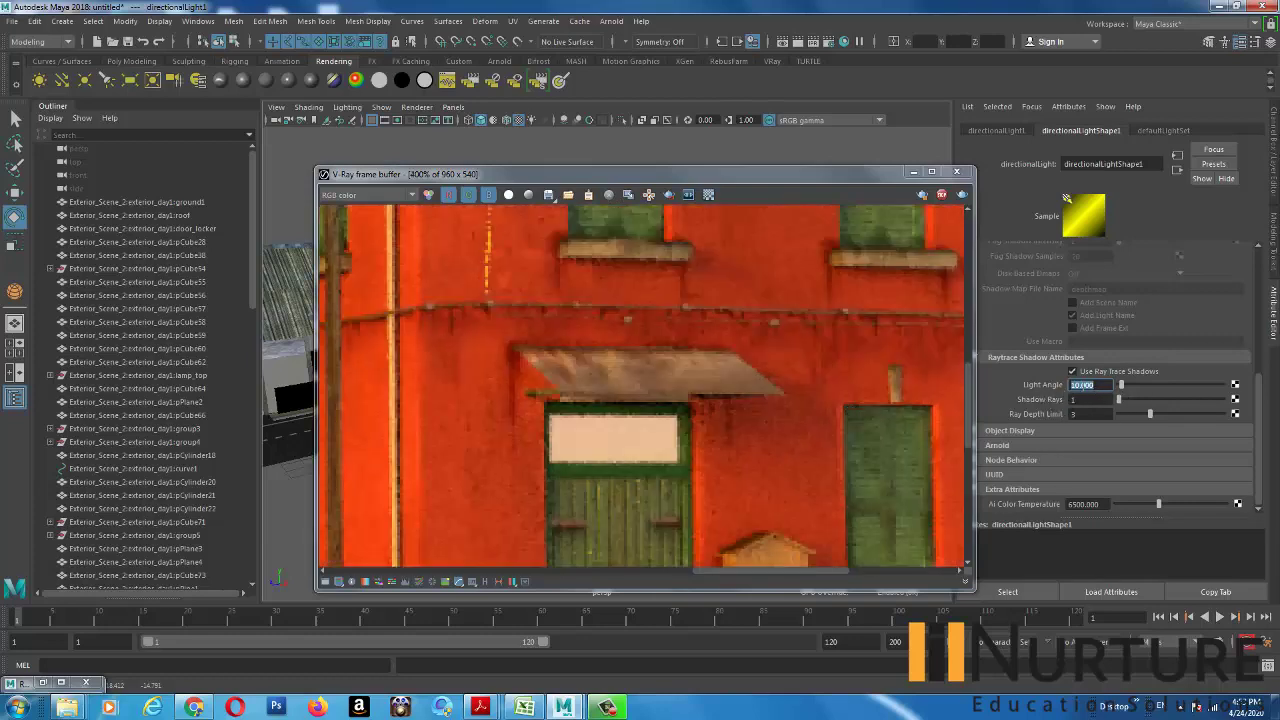
key("Return")
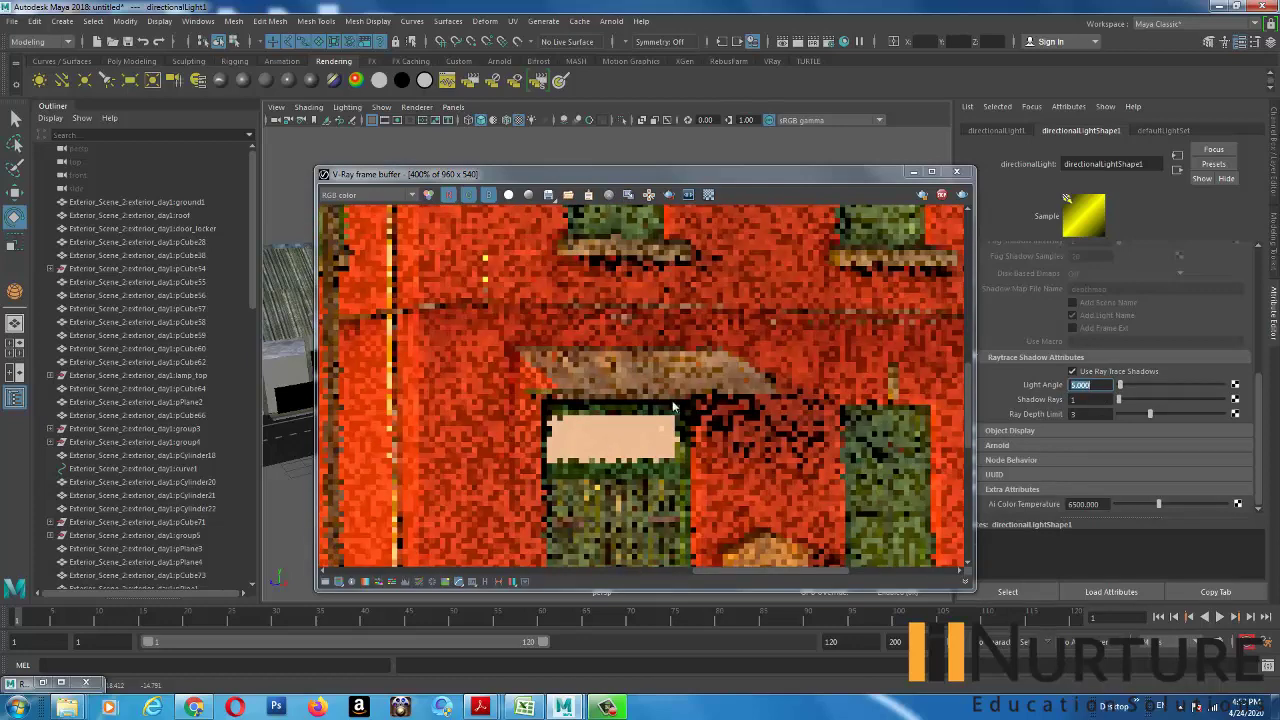
scroll(673, 407, "down", 4)
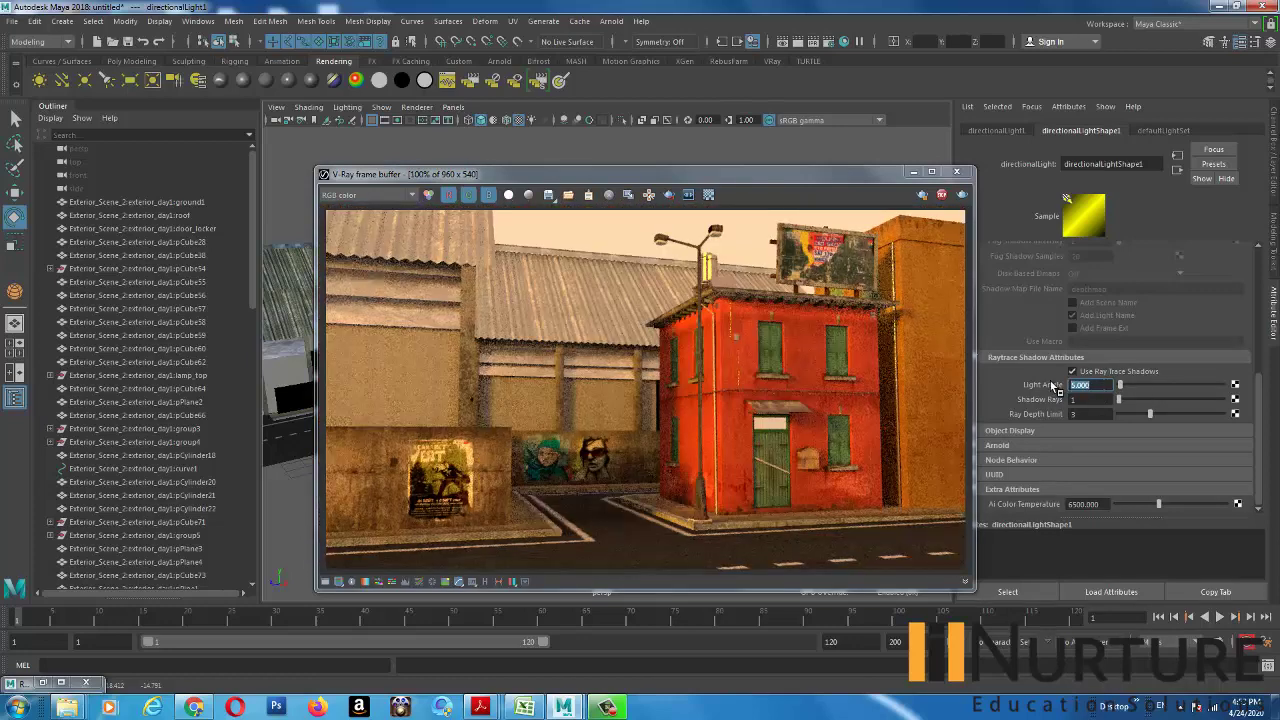
type("2")
key("Return")
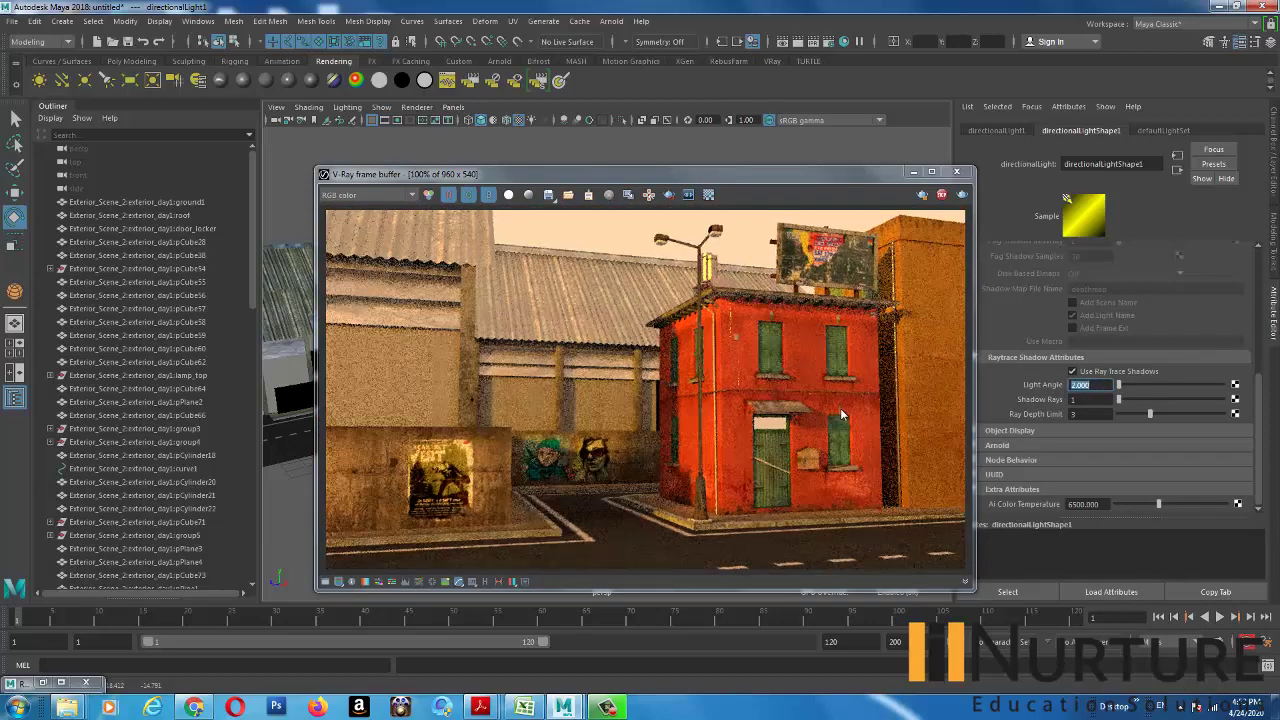
- Shift the directional light's colour to a slightly yellower orange, testing a hue of 30
scroll(1258, 402, "up", 5)
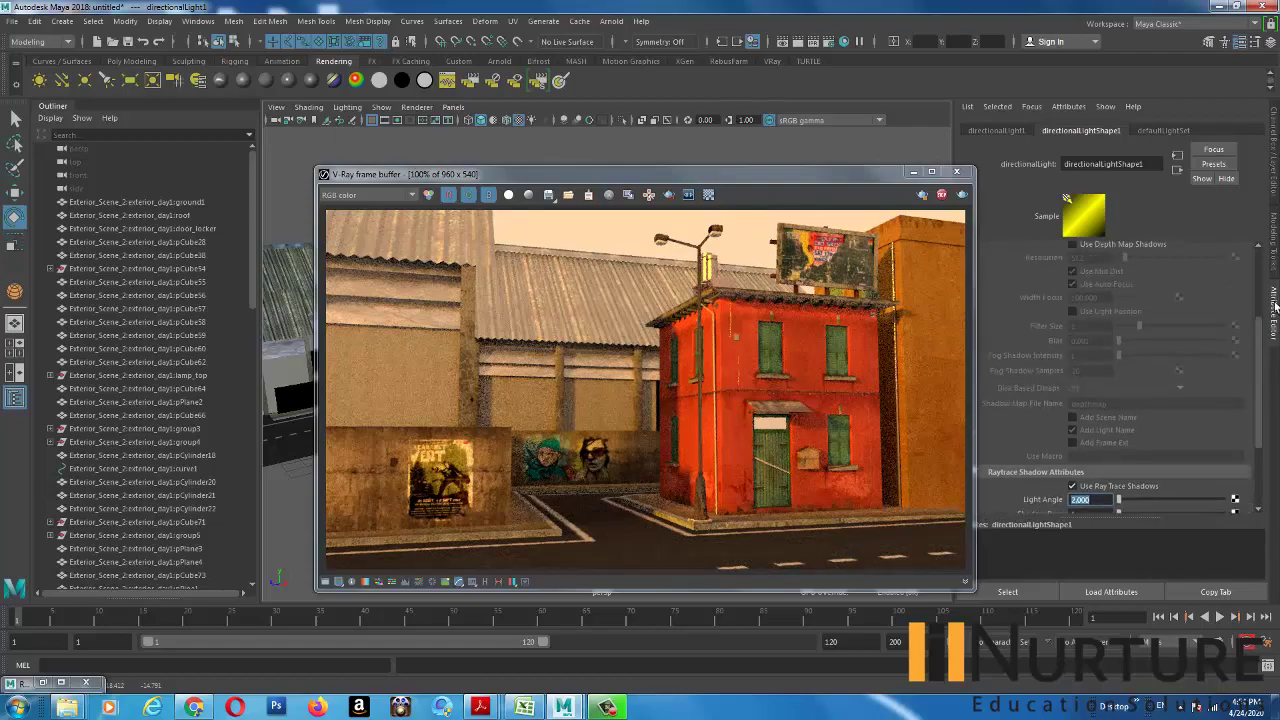
left_click(1090, 285)
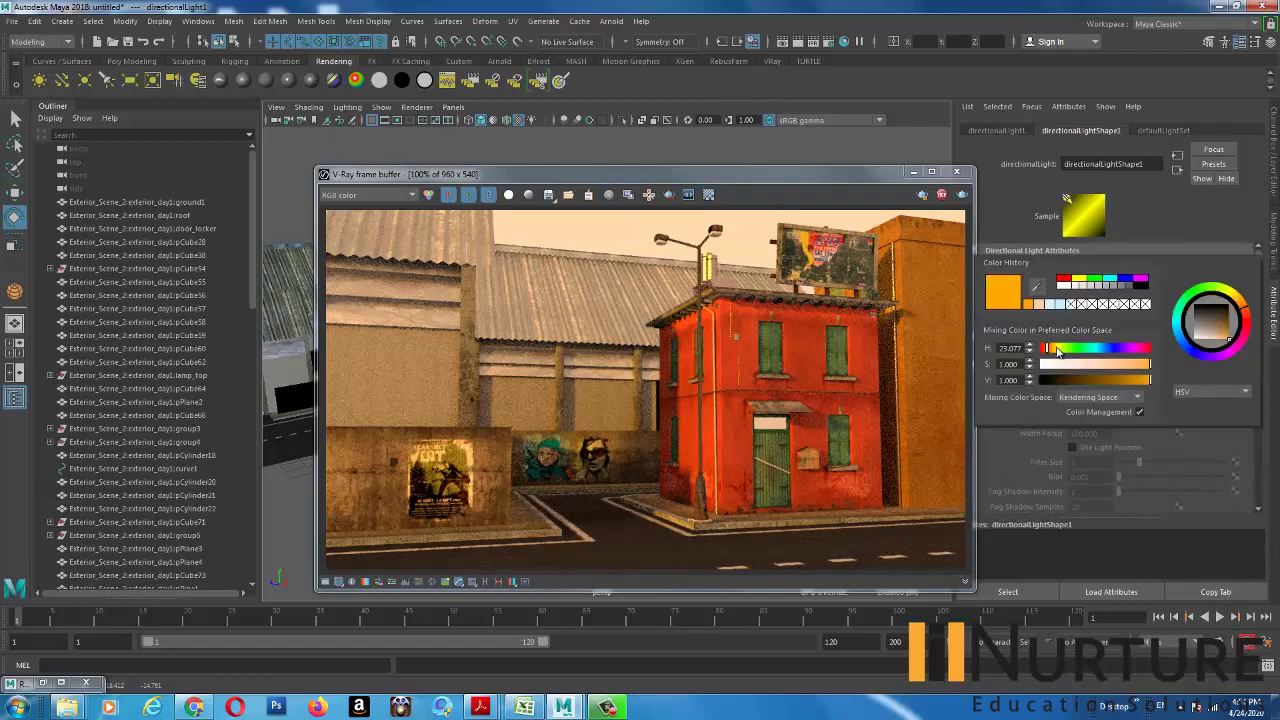
left_click_drag(1047, 349, 1052, 350)
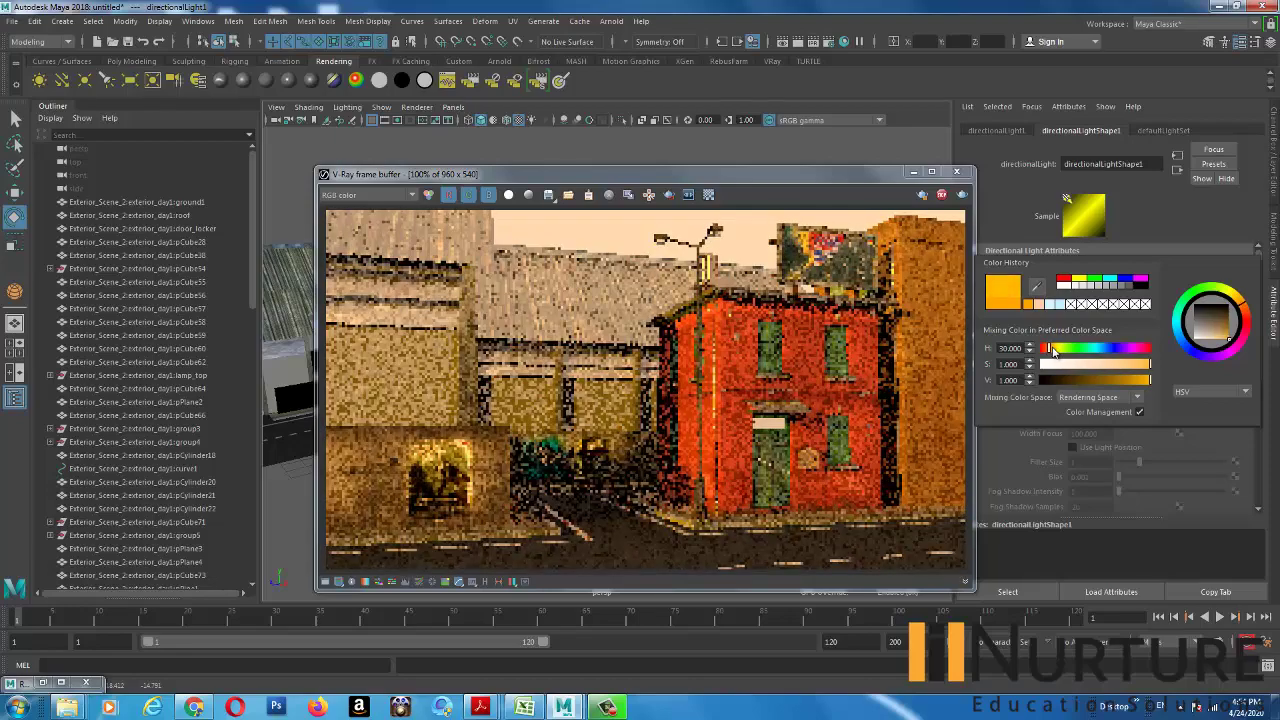
left_click(1088, 281)
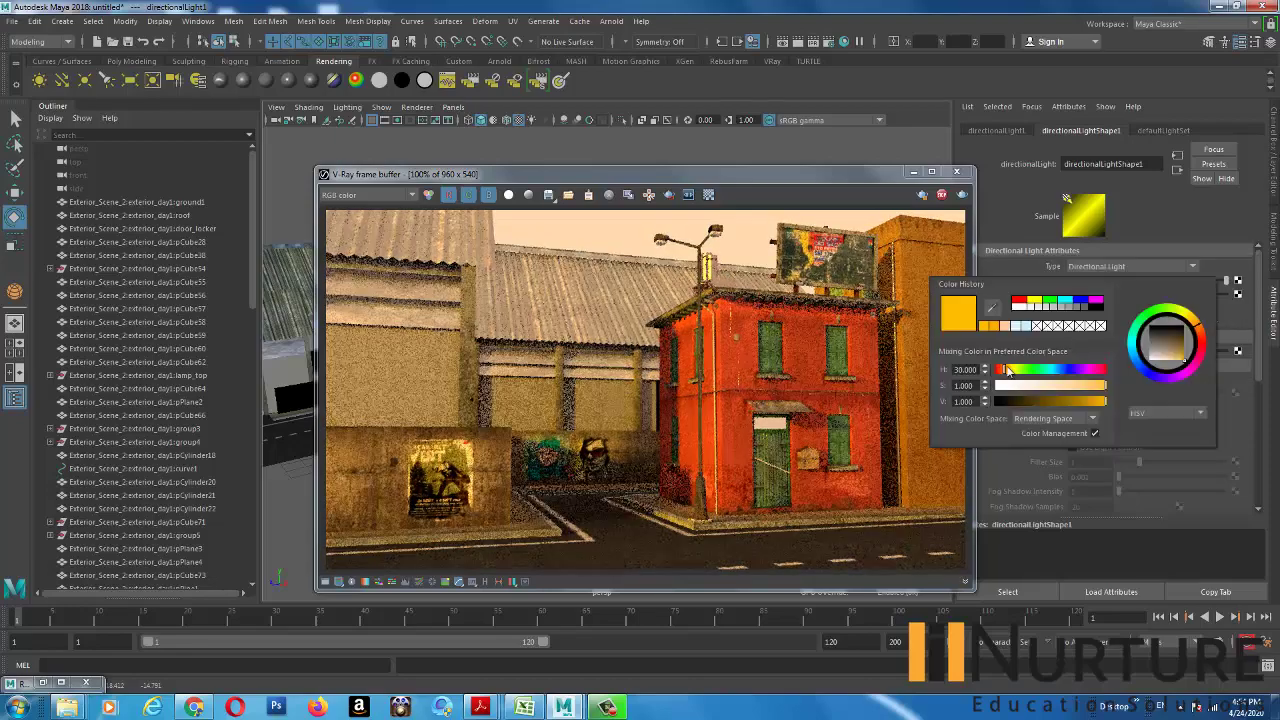
left_click_drag(1008, 371, 1005, 372)
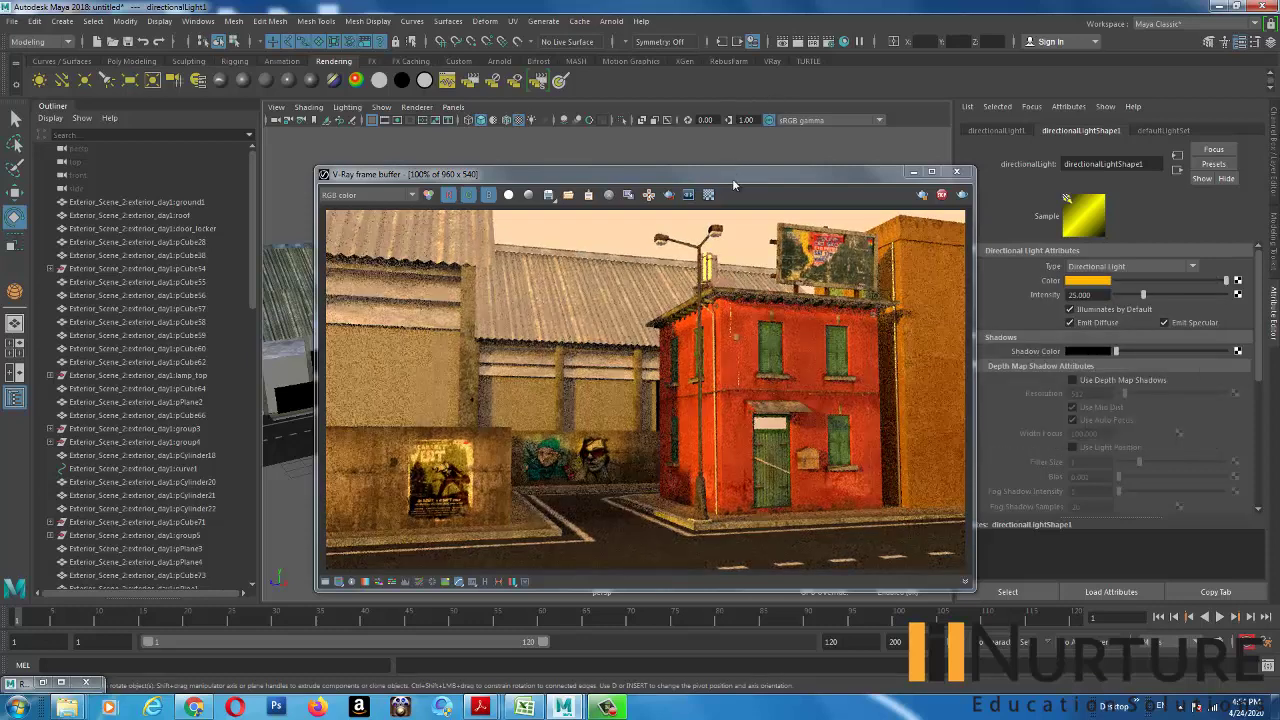
- Harden the directional light's raytraced shadows by setting the light angle to 0
left_click_drag(732, 178, 1014, 197)
left_click_drag(465, 272, 425, 252, "alt")
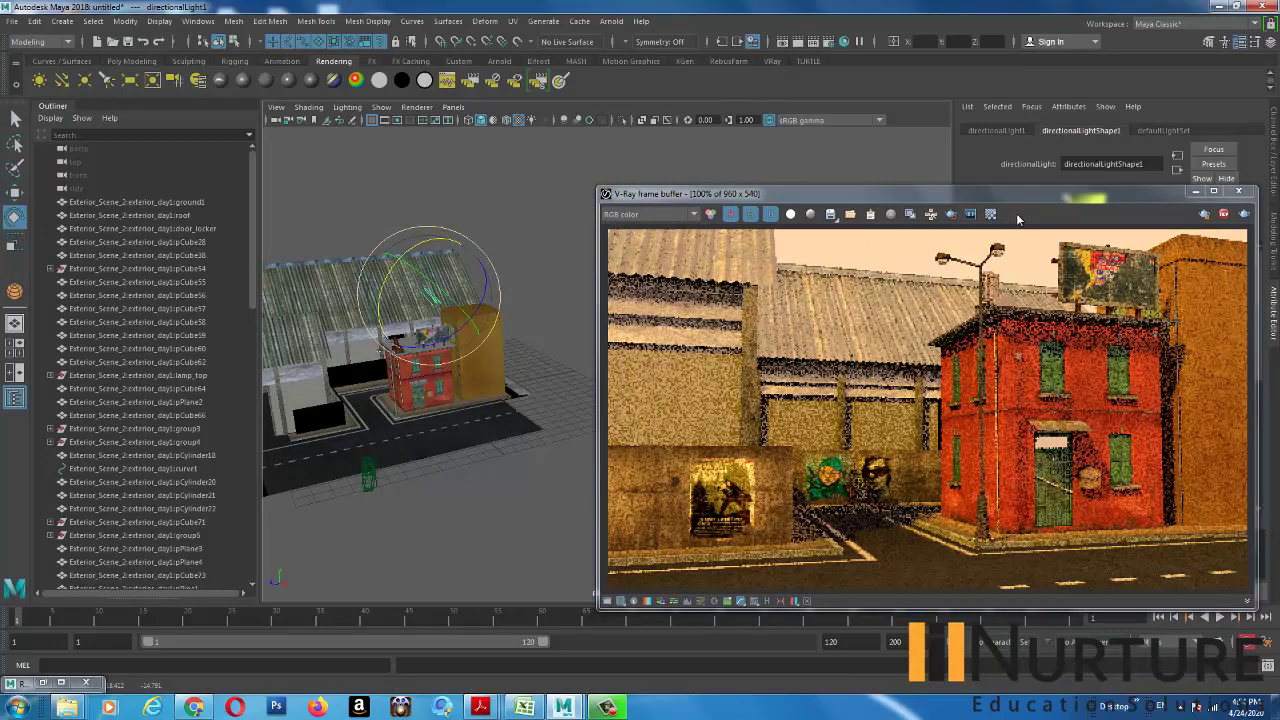
left_click_drag(1014, 194, 677, 196)
scroll(1129, 398, "down", 5)
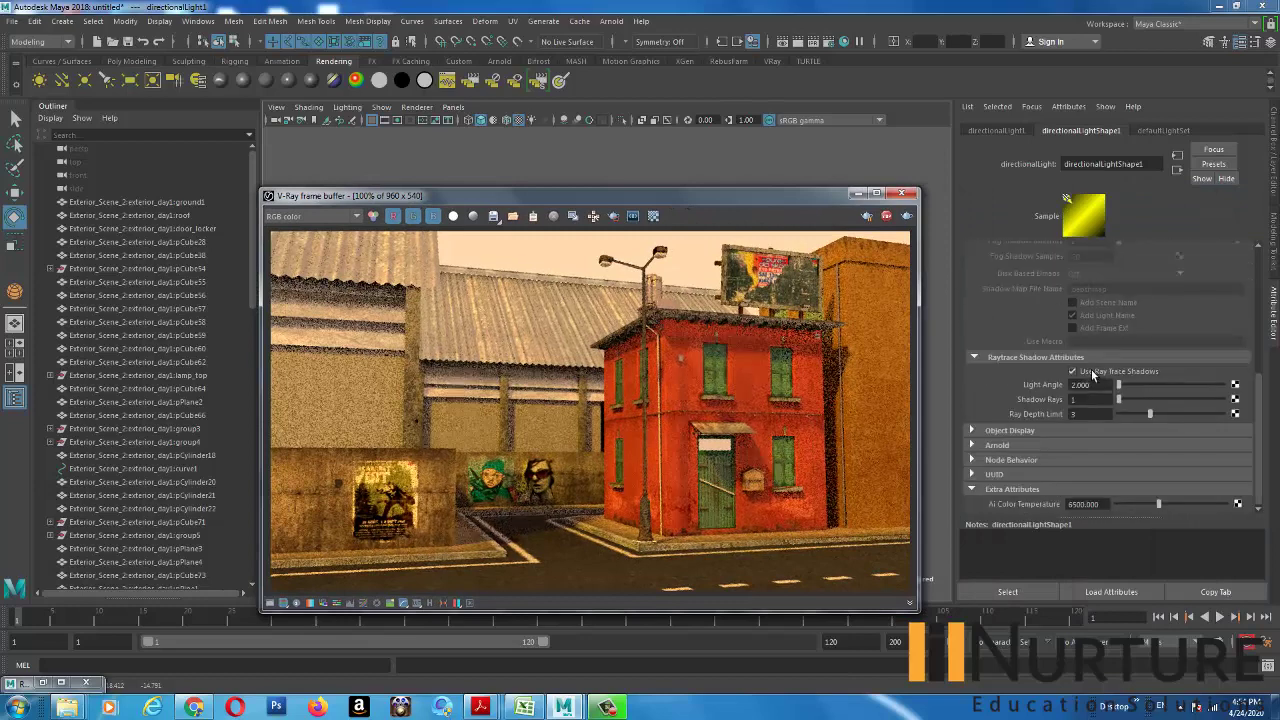
double_click(1080, 384)
type("0")
key("Return")
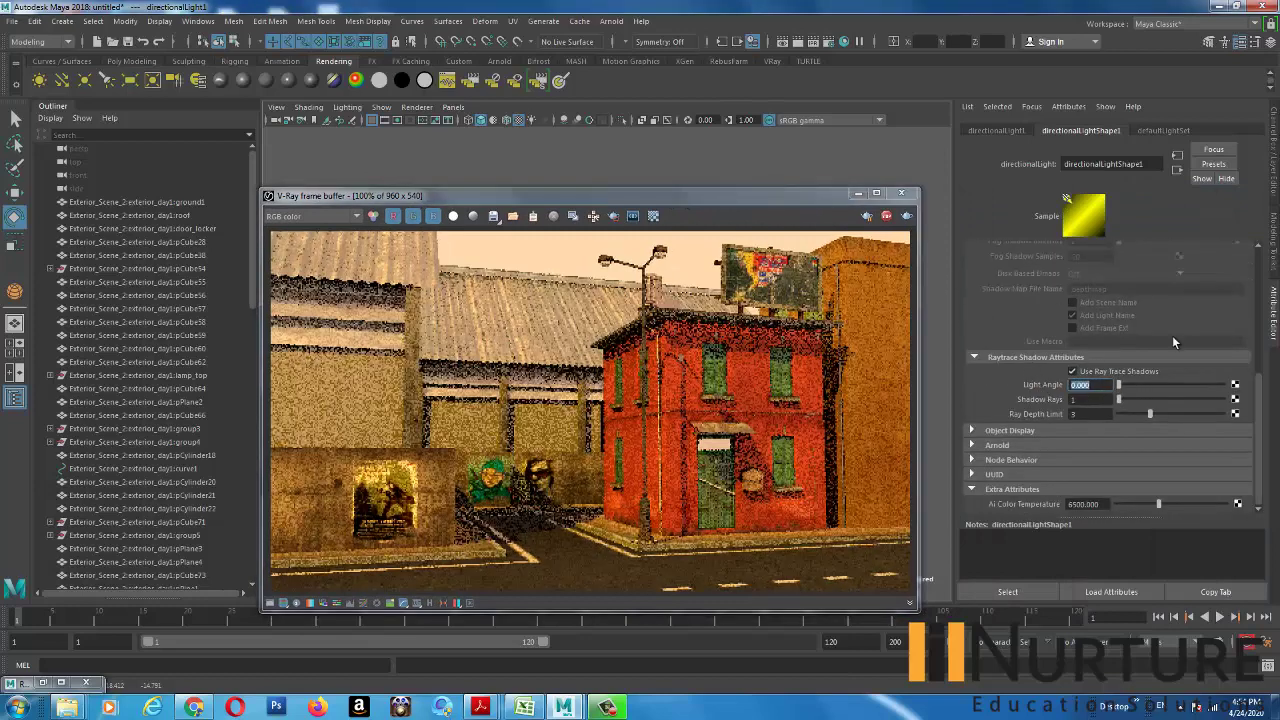
- Desaturate the directional light's colour to pure white
left_click_drag(1258, 401, 1258, 285)
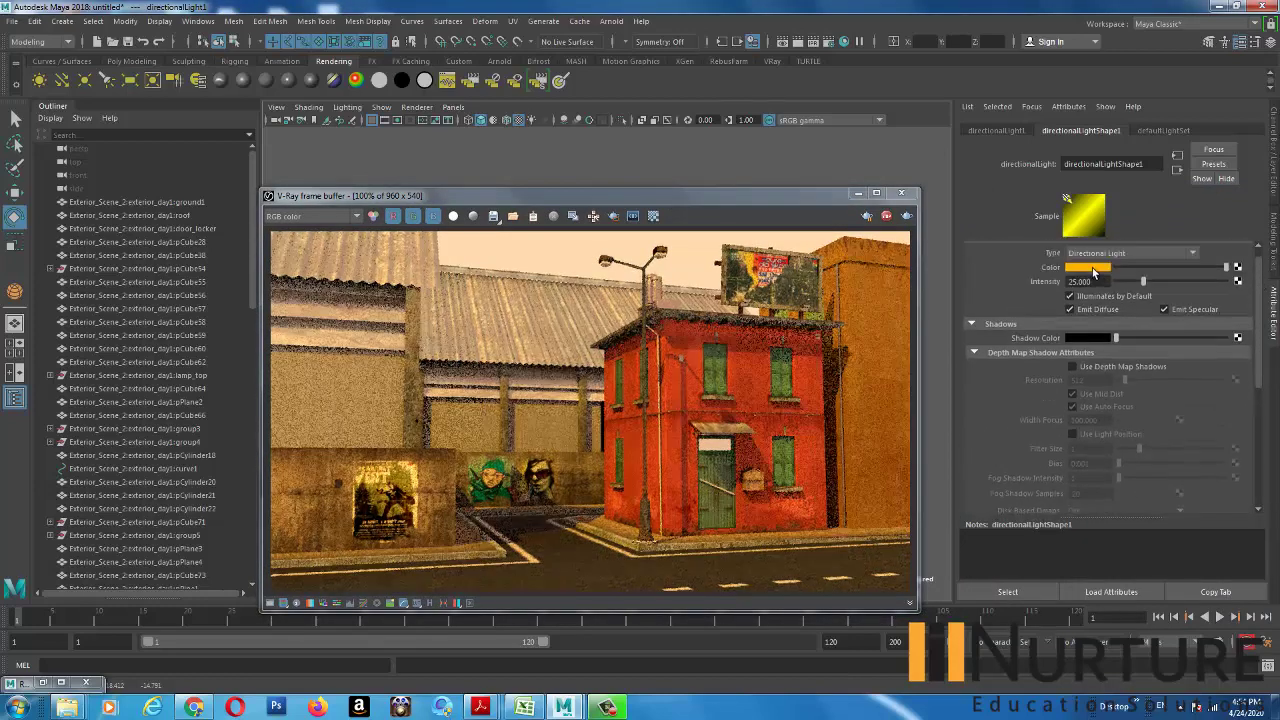
left_click(1092, 269)
left_click_drag(1056, 357, 1012, 358)
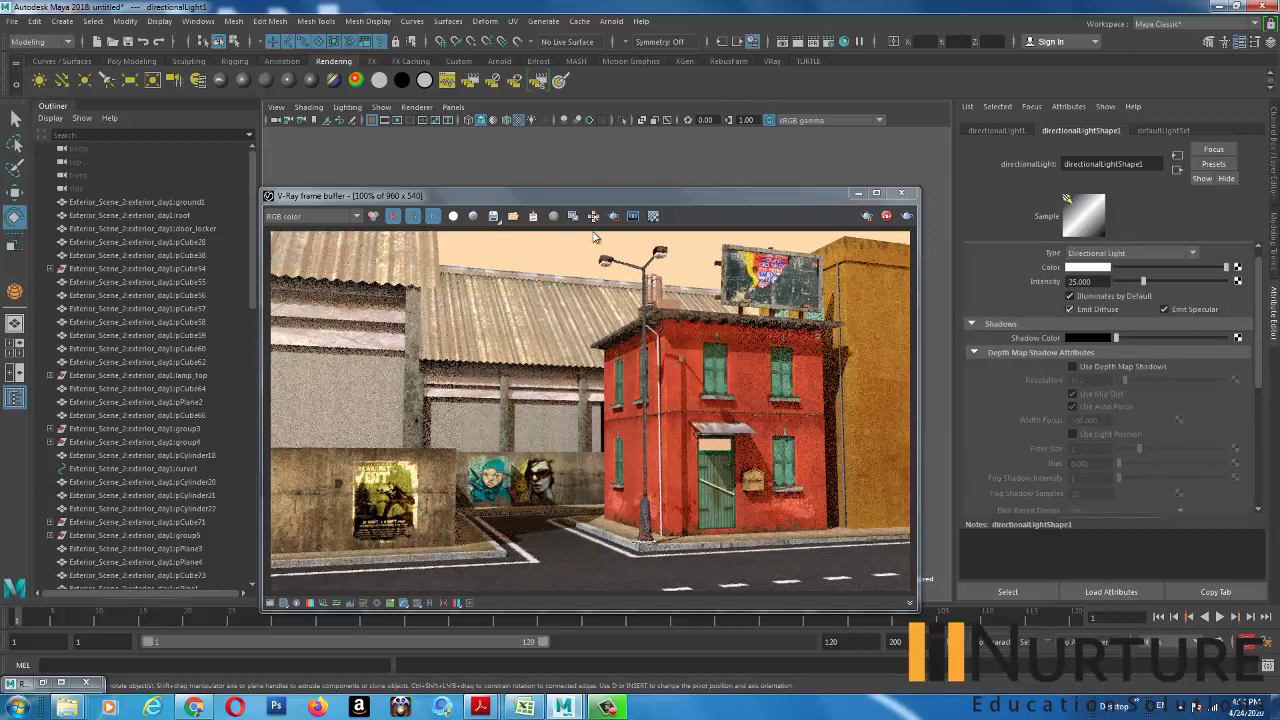
- Select the V-Ray dome light in the wireframe view and tint its light colour pale sky blue, hue about 191.5 and saturation 0.186
left_click_drag(664, 198, 669, 349)
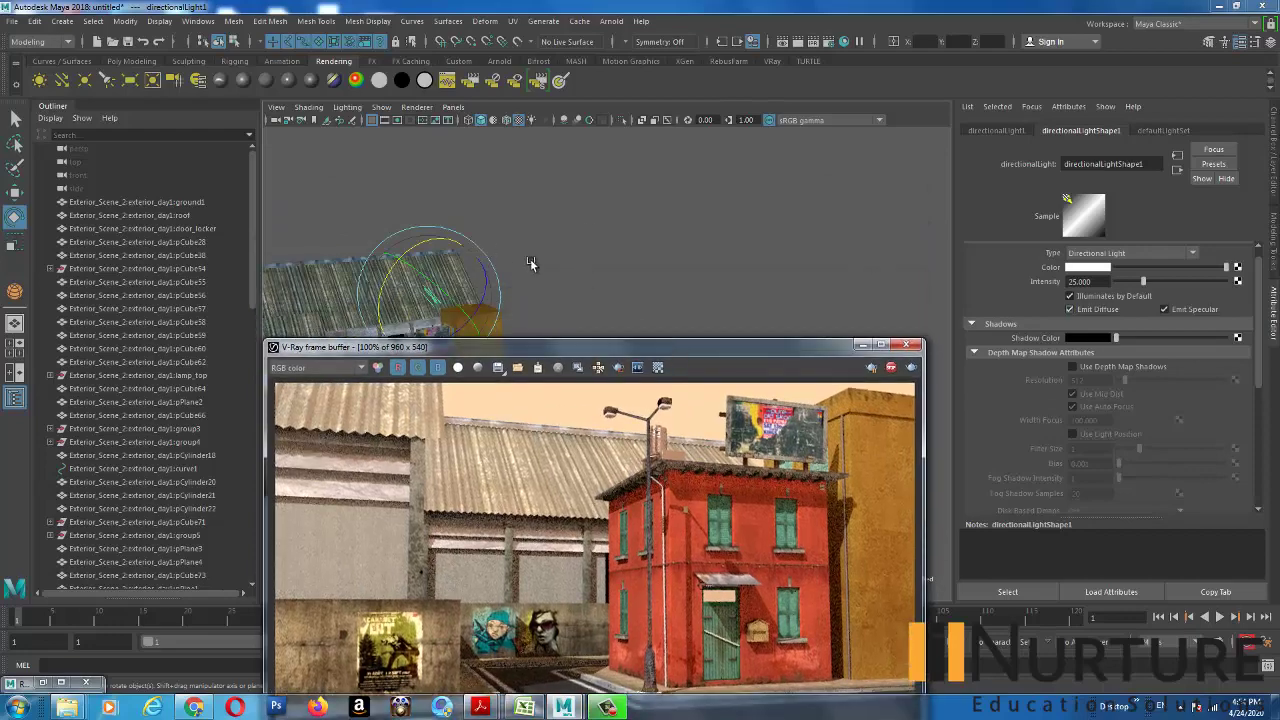
left_click(548, 260)
left_click_drag(599, 256, 634, 223, "alt")
key("4")
left_click_drag(723, 165, 762, 254, "alt")
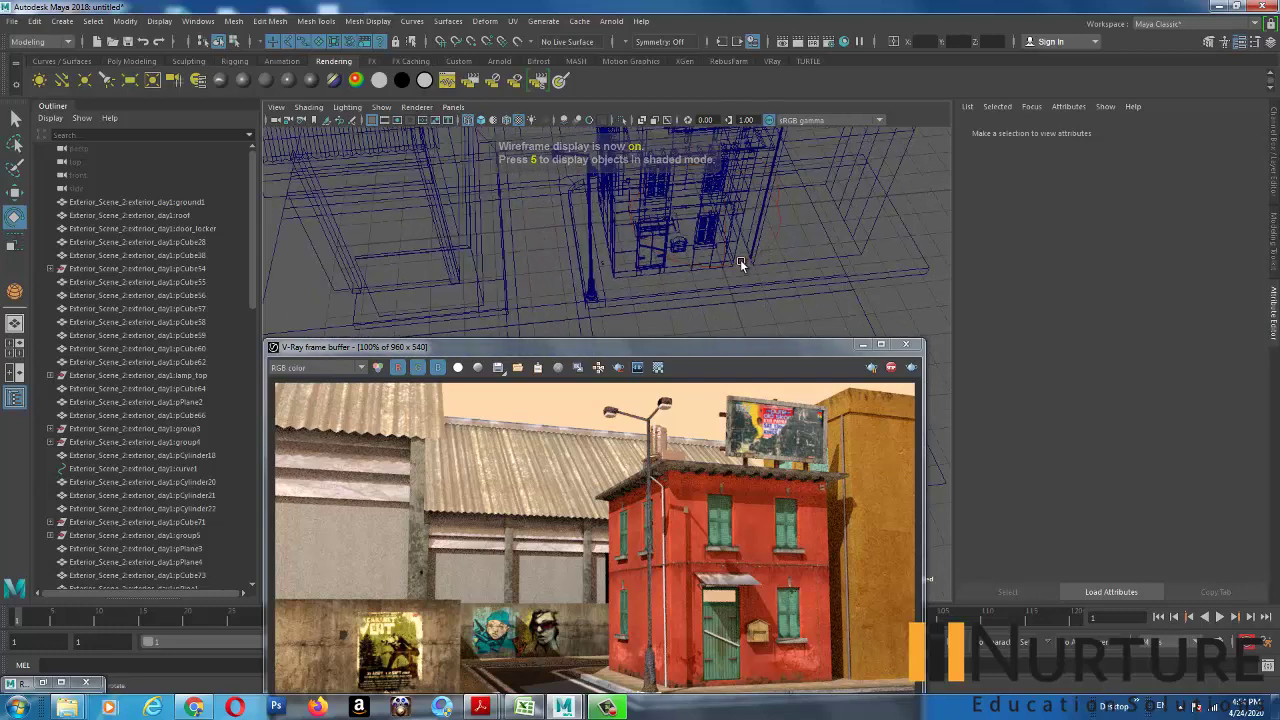
left_click(740, 259)
left_click(1093, 293)
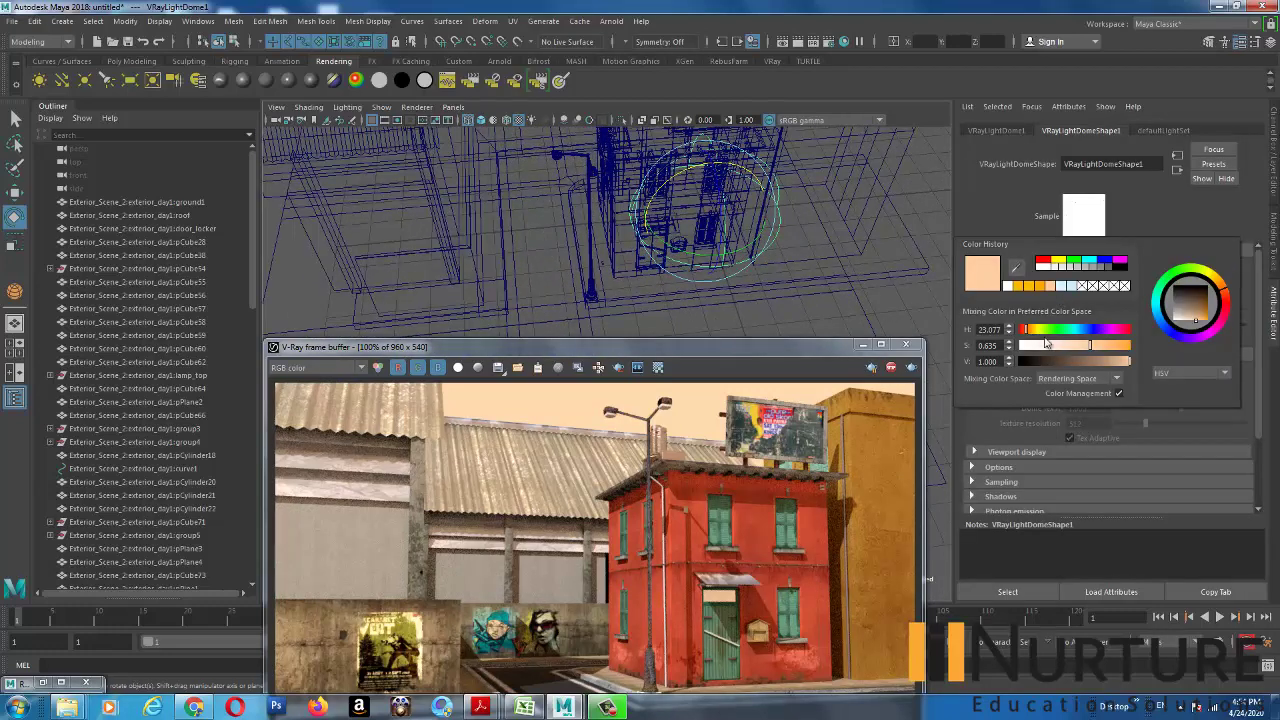
mouse_move(1048, 330)
left_mouse_down()
mouse_move(1082, 331)
mouse_move(1030, 345)
left_mouse_up()
left_click_drag(647, 346, 653, 254)
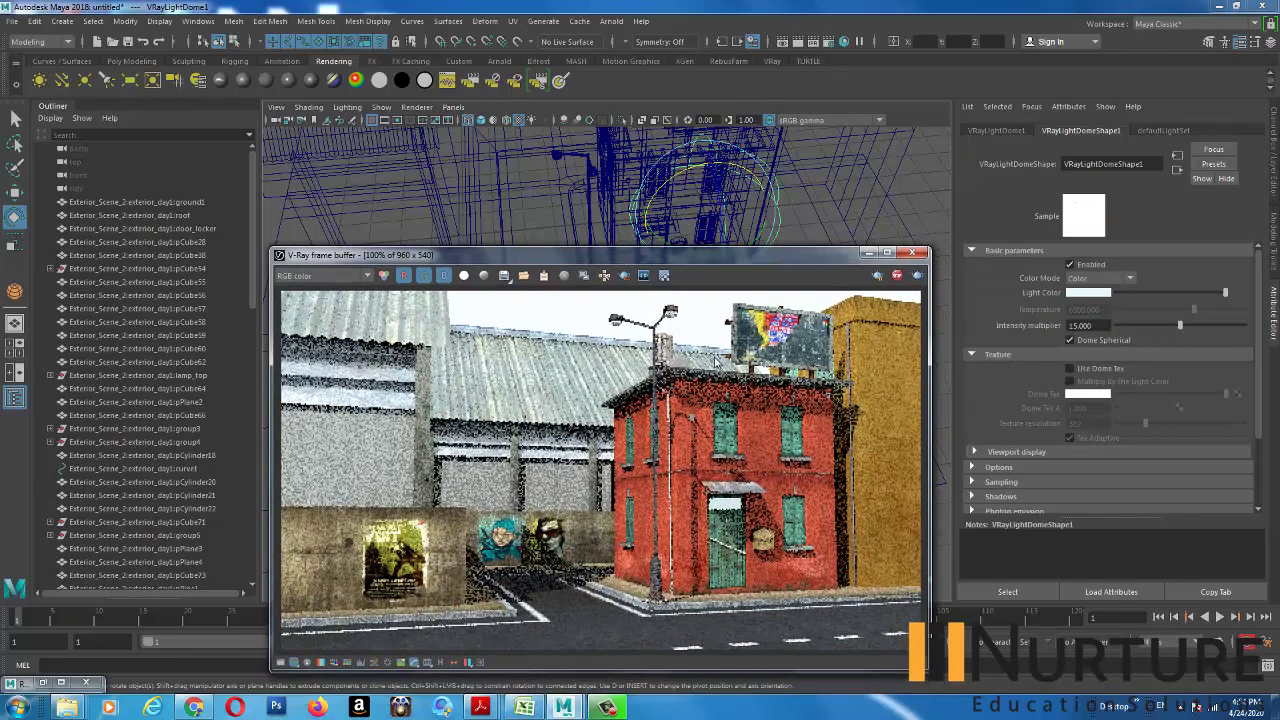
scroll(622, 453, "down", 1)
scroll(590, 449, "up", 1)
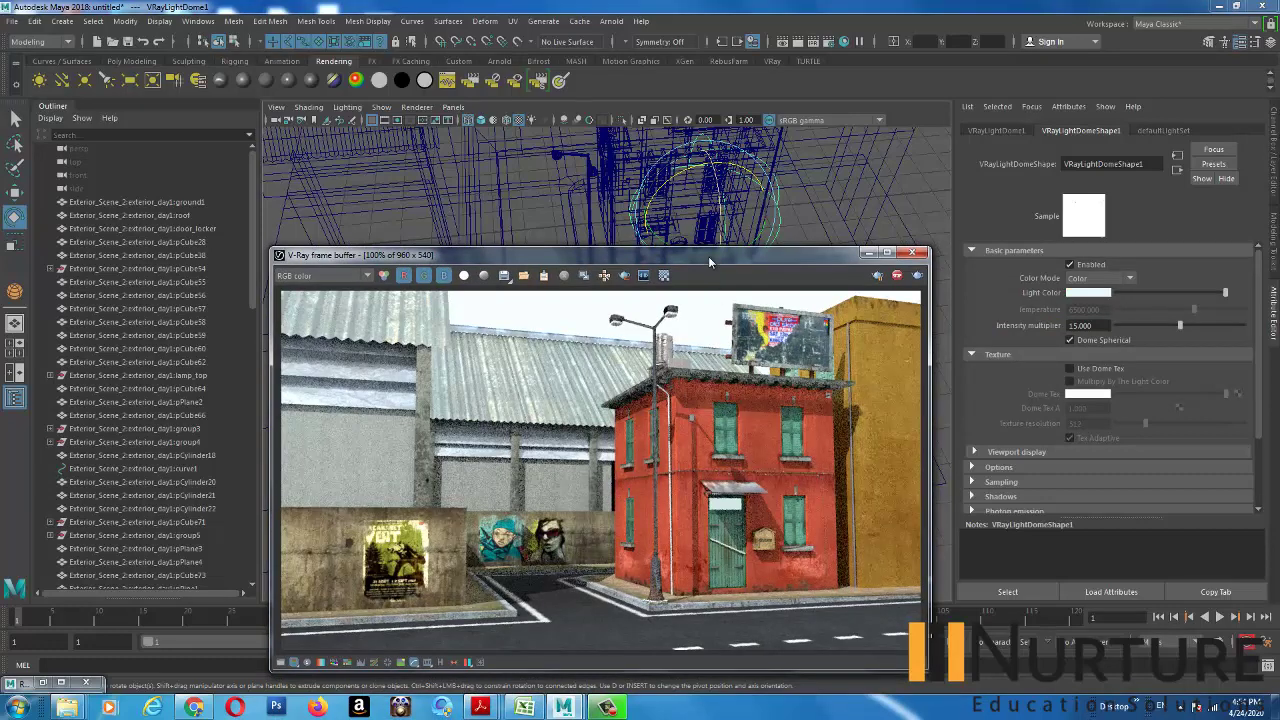
- Raise the saturation of the dome light's pale blue colour to 0.263
left_click_drag(708, 256, 678, 202)
left_click(1088, 294)
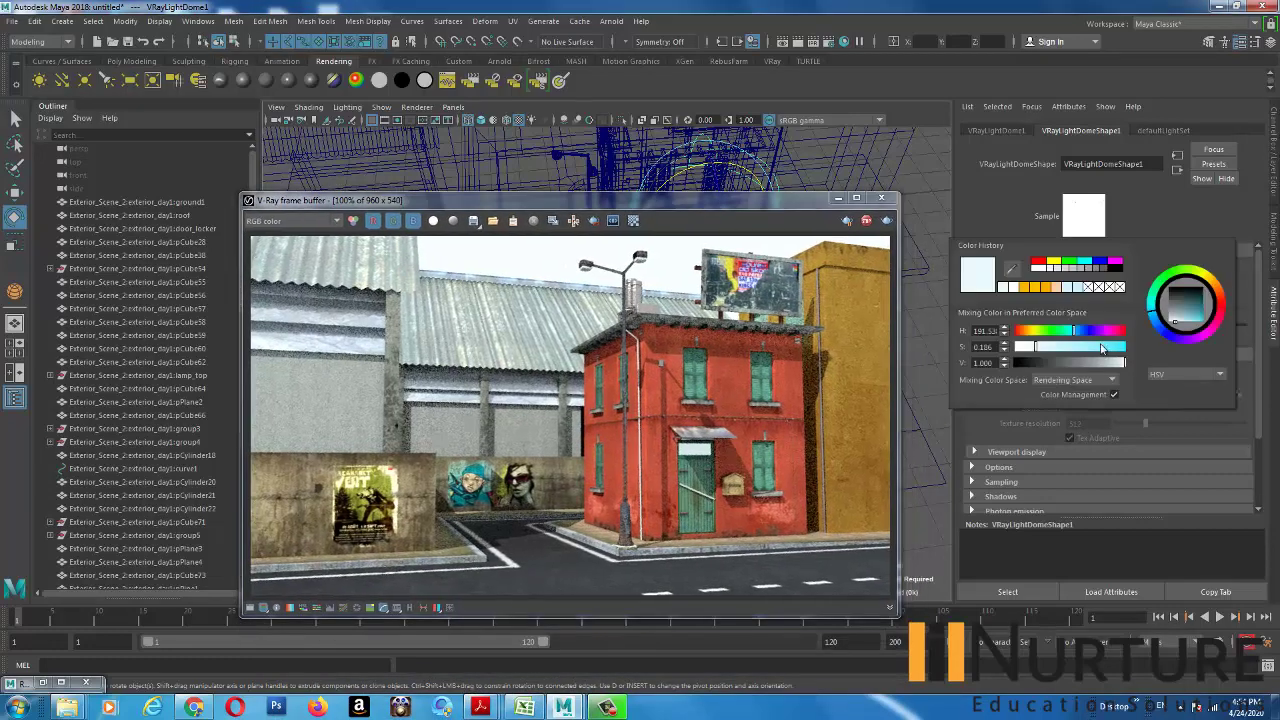
left_click_drag(1075, 350, 1046, 349)
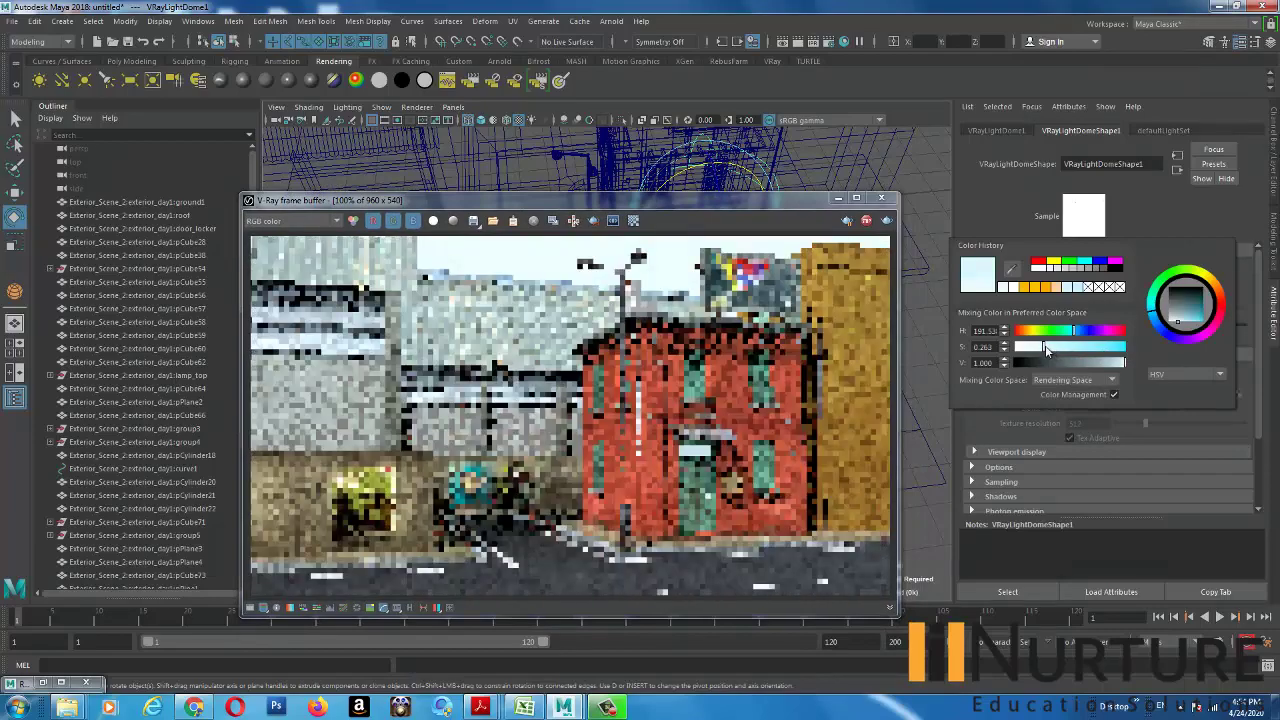
- Reselect the directional light and give it a pale warm yellow colour, hue about 41.5 and saturation 0.417
left_click_drag(678, 202, 696, 375)
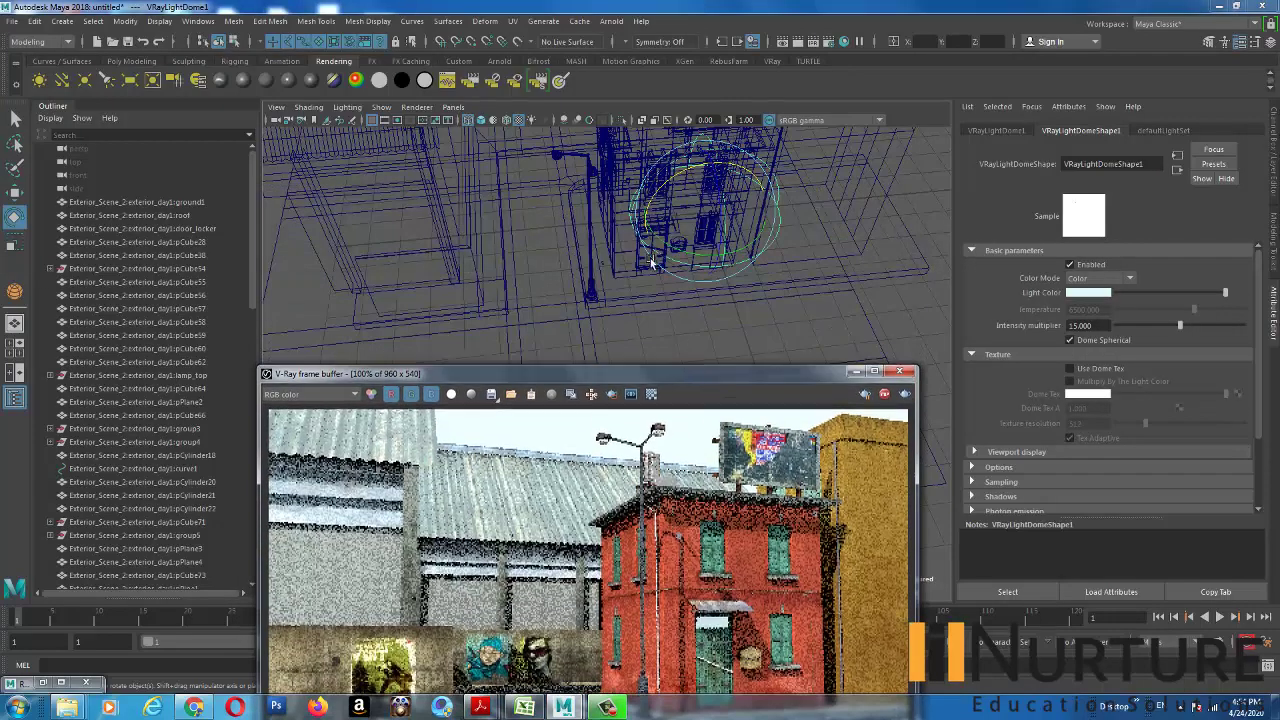
left_click(840, 275)
scroll(706, 257, "down", 5)
key("4")
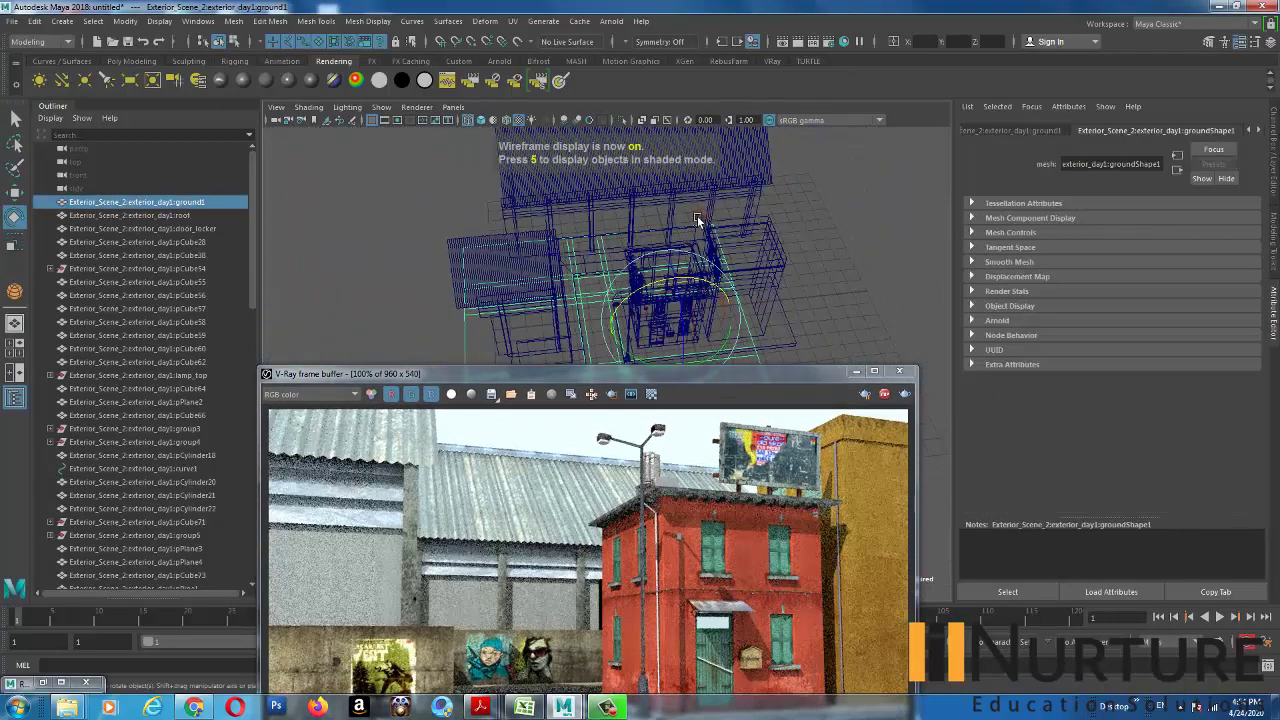
left_click(698, 213)
left_click_drag(688, 372, 641, 194)
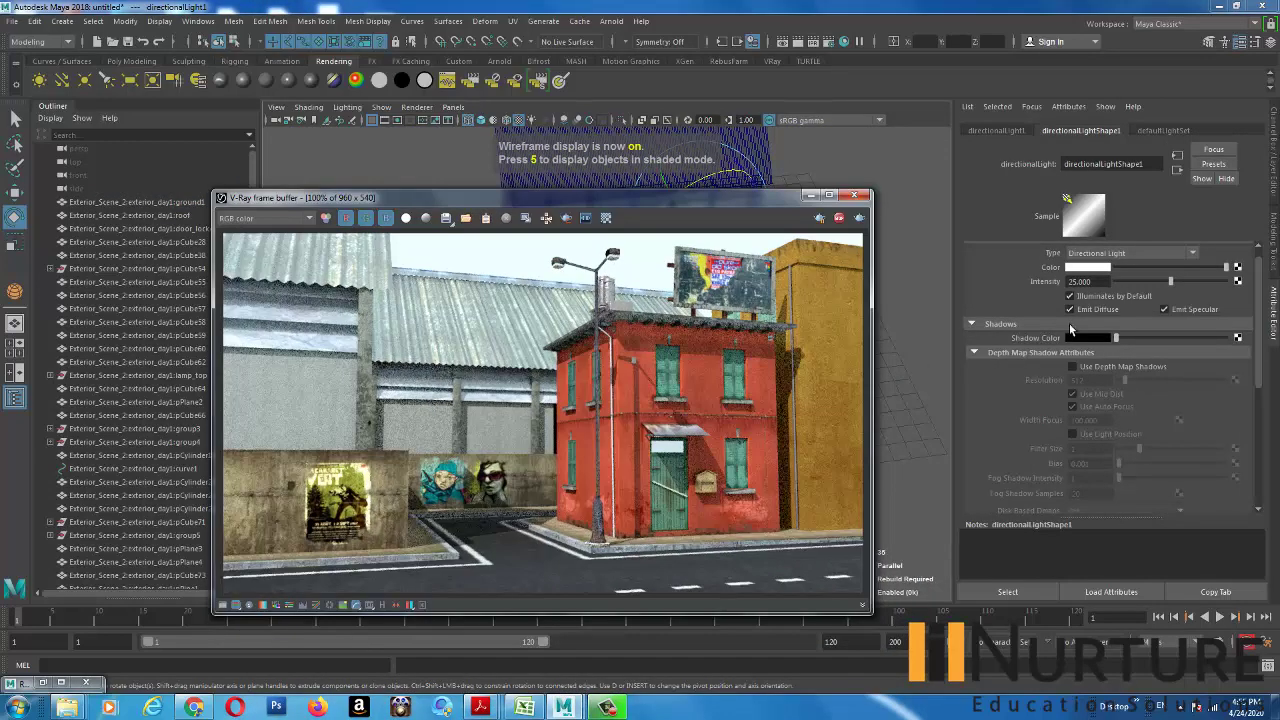
left_click(1086, 268)
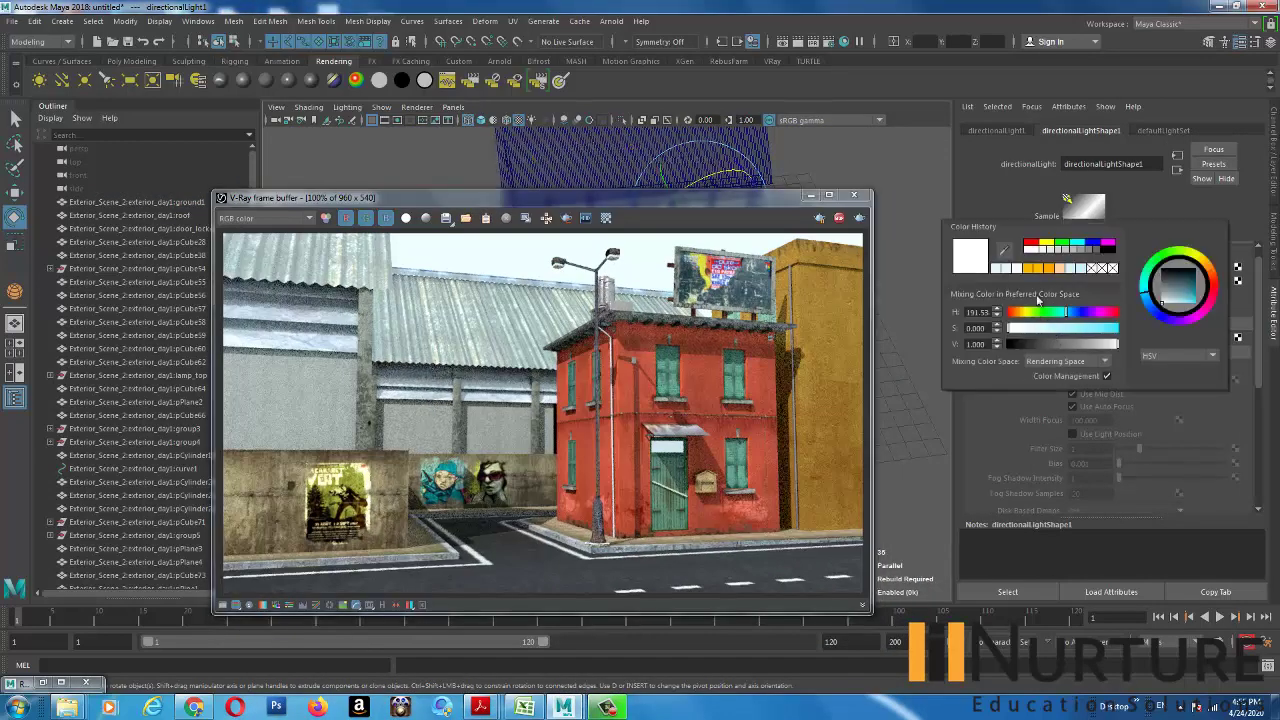
left_click_drag(1052, 310, 1093, 331)
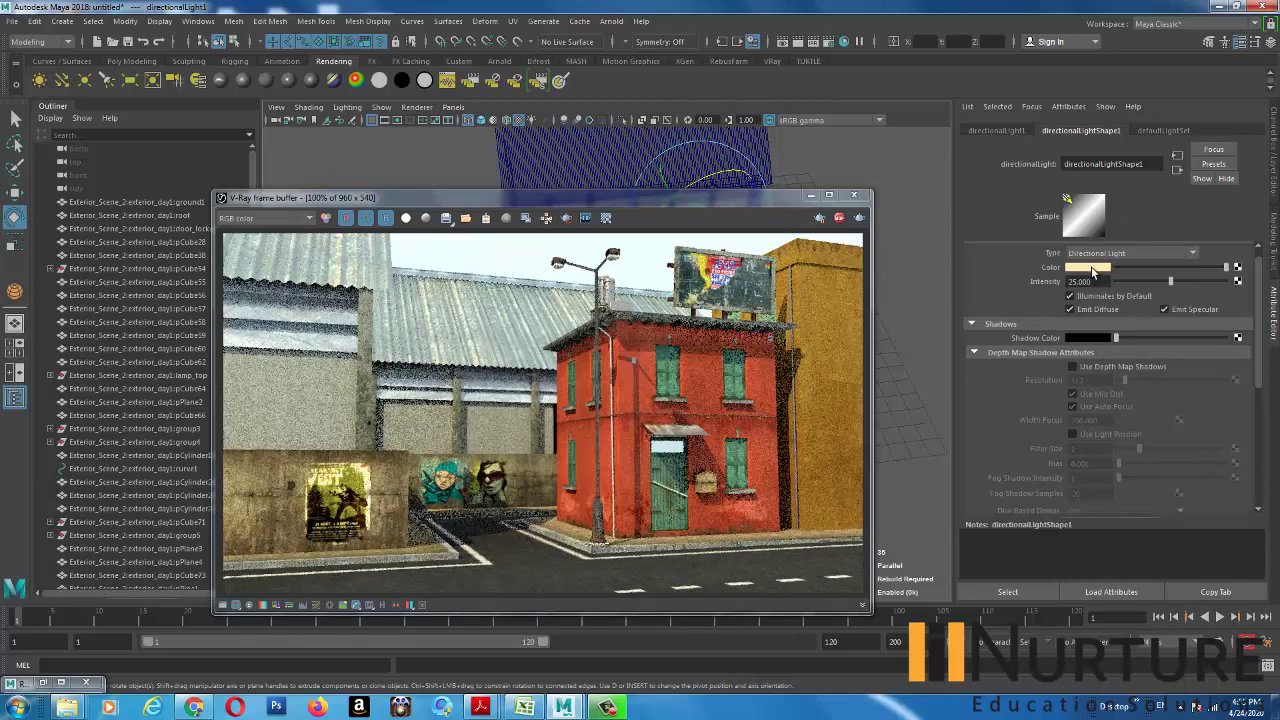
left_click(1087, 267)
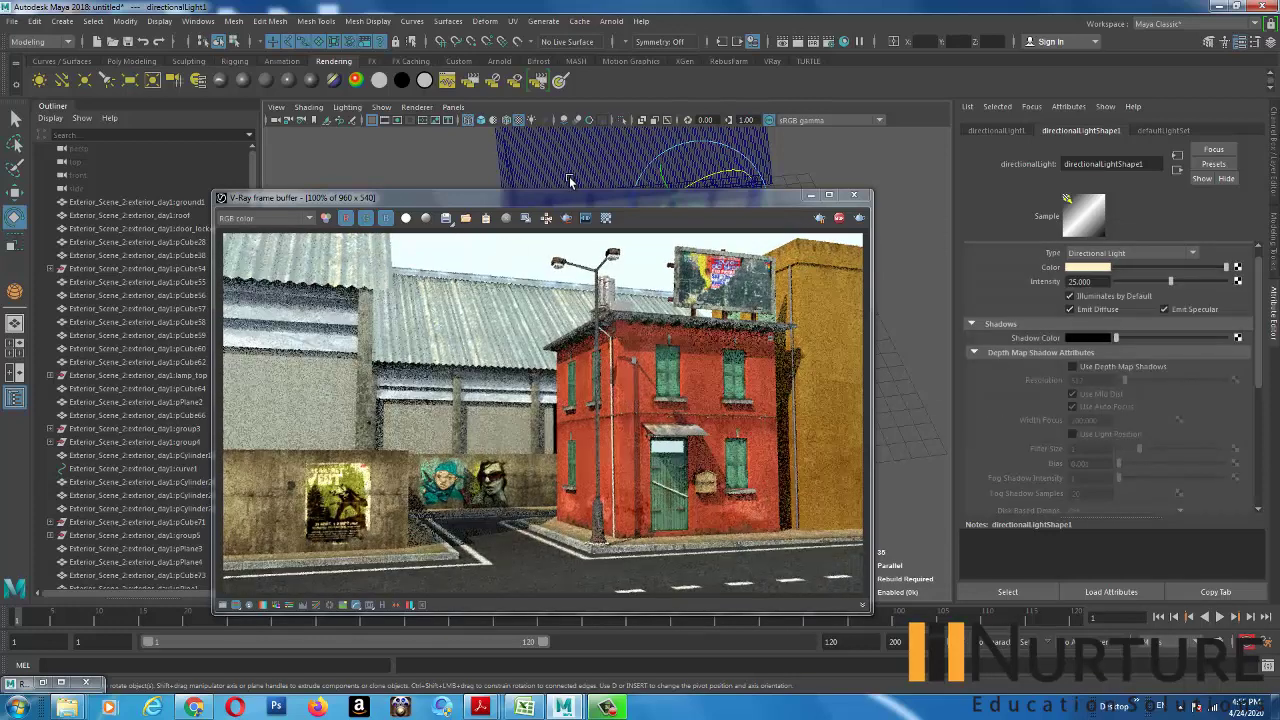
- Select the dome light again and change its light colour to a fully saturated blue, hue about 226 and saturation 1
left_click_drag(614, 198, 587, 284)
scroll(698, 217, "down", 3)
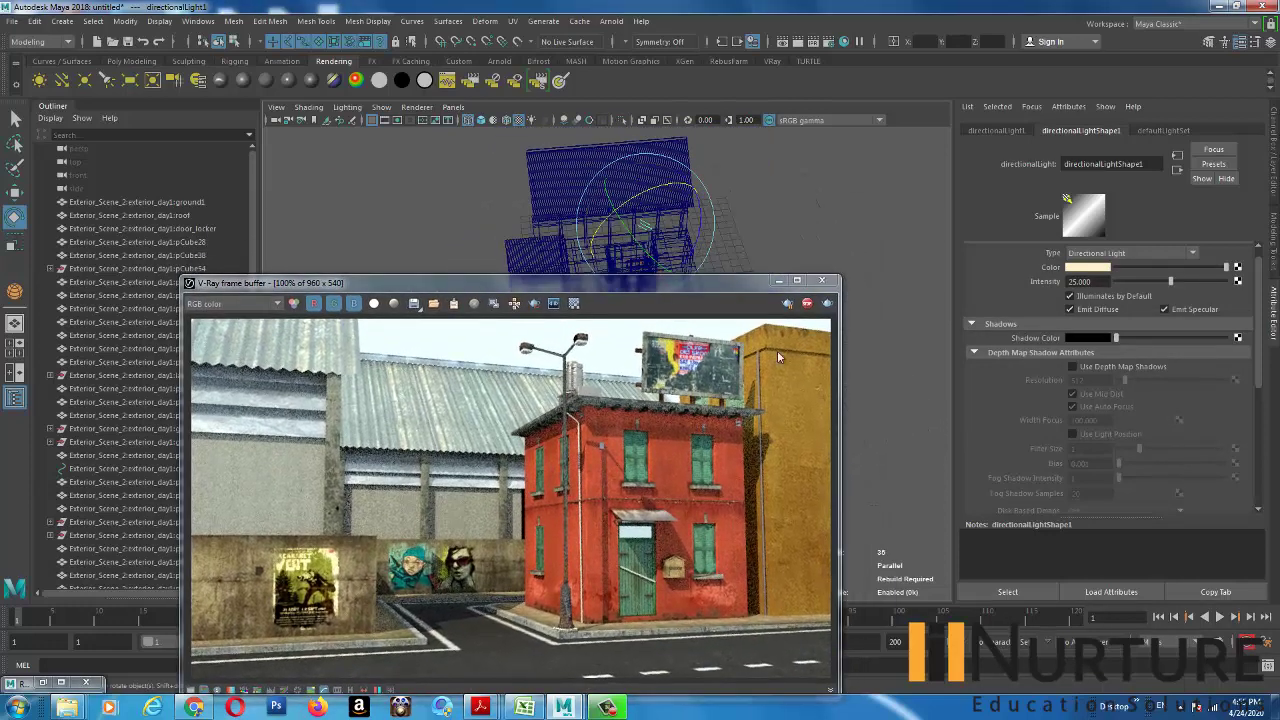
left_click(788, 224)
left_click_drag(770, 218, 716, 188, "alt")
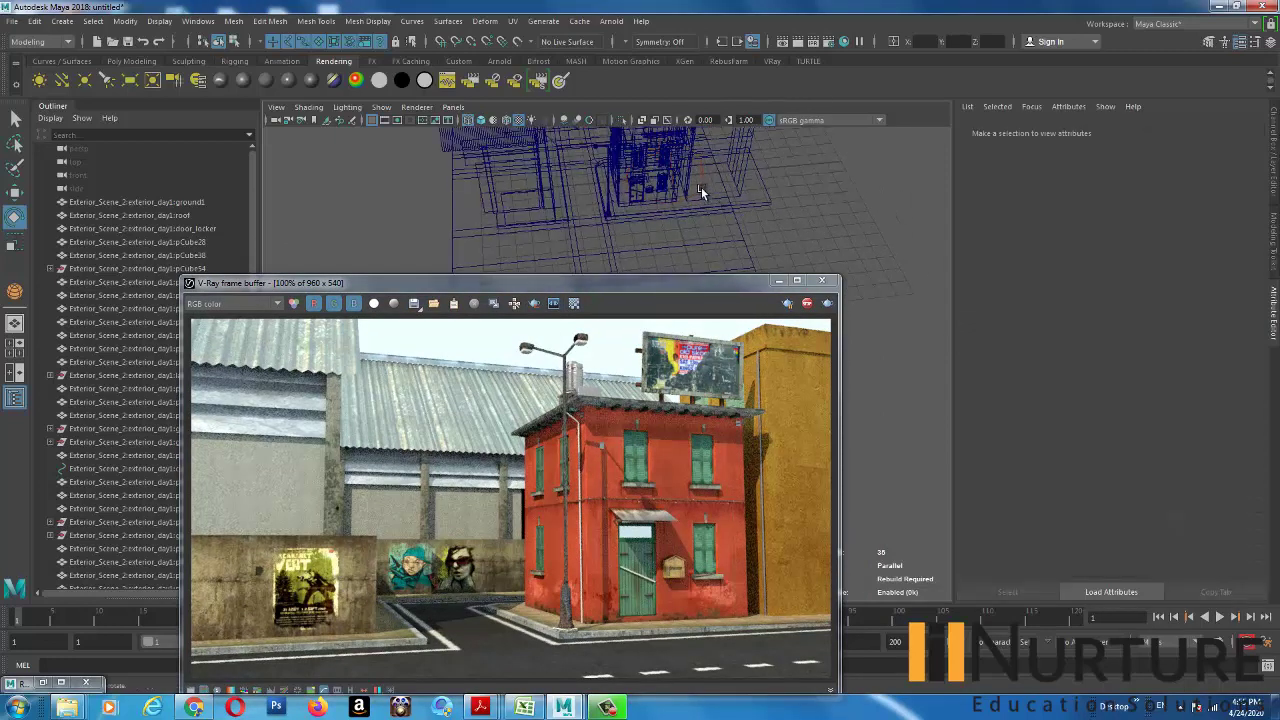
left_click(701, 187)
left_click(1080, 293)
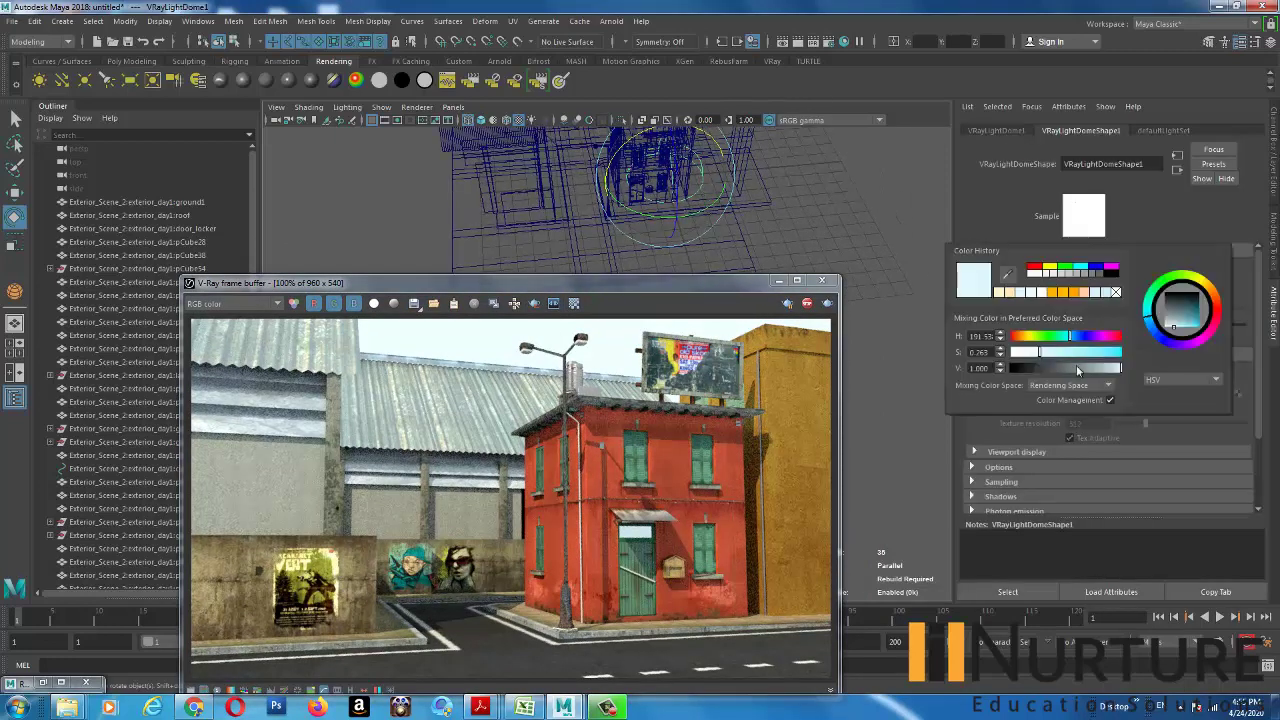
mouse_move(1071, 338)
left_mouse_down()
mouse_move(1143, 356)
mouse_move(1079, 335)
left_mouse_up()
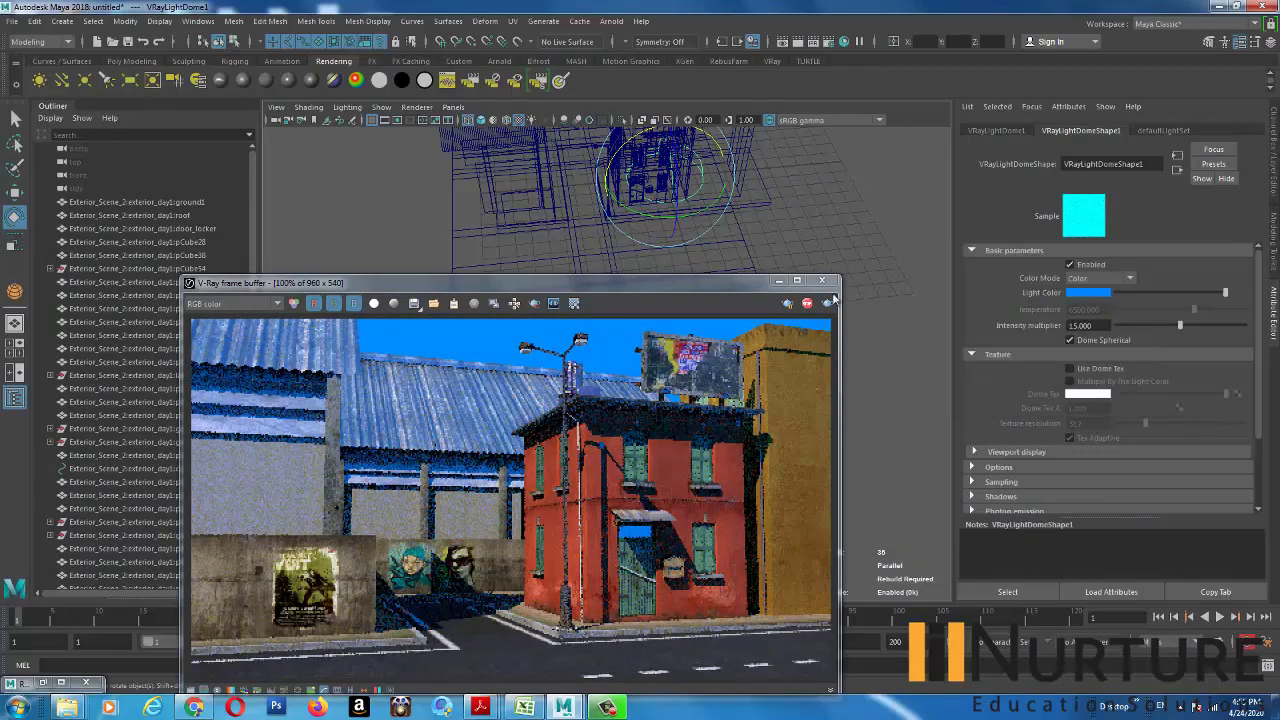
- Select the directional light, apply the dome light's recent blue to it and desaturate it to a pale blue
left_click_drag(708, 285, 680, 244)
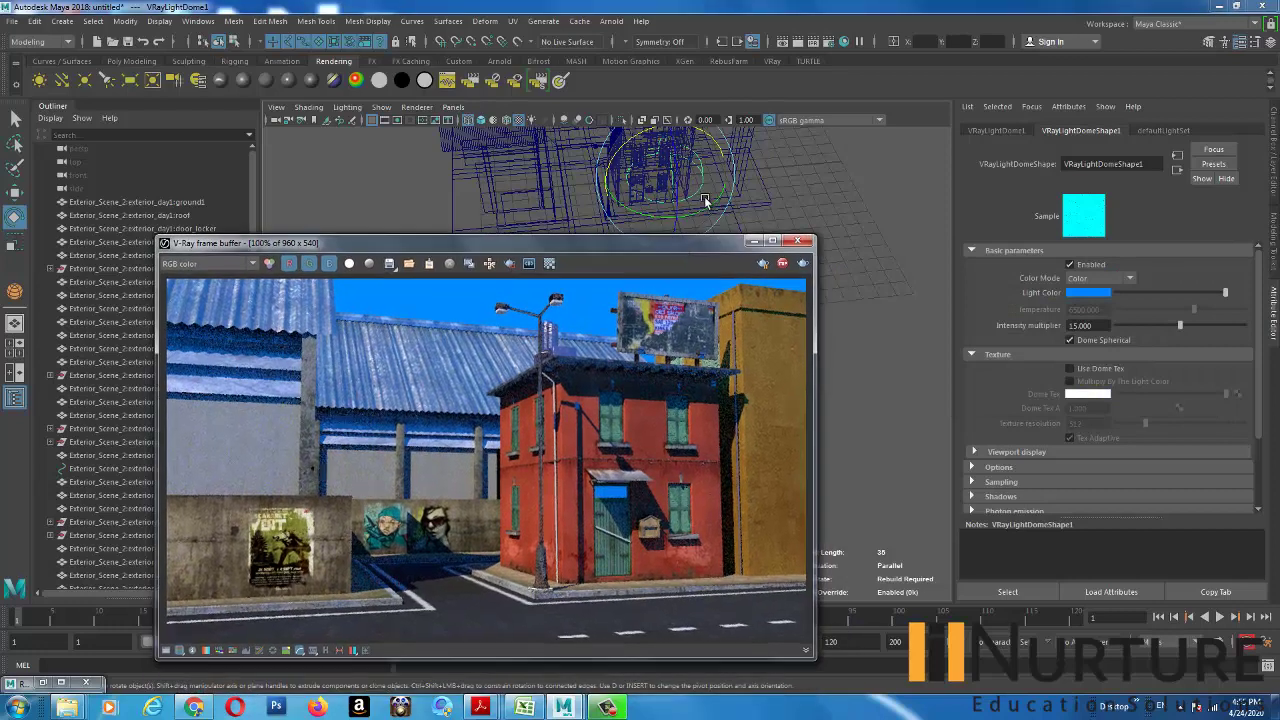
left_click_drag(706, 203, 551, 418, "alt")
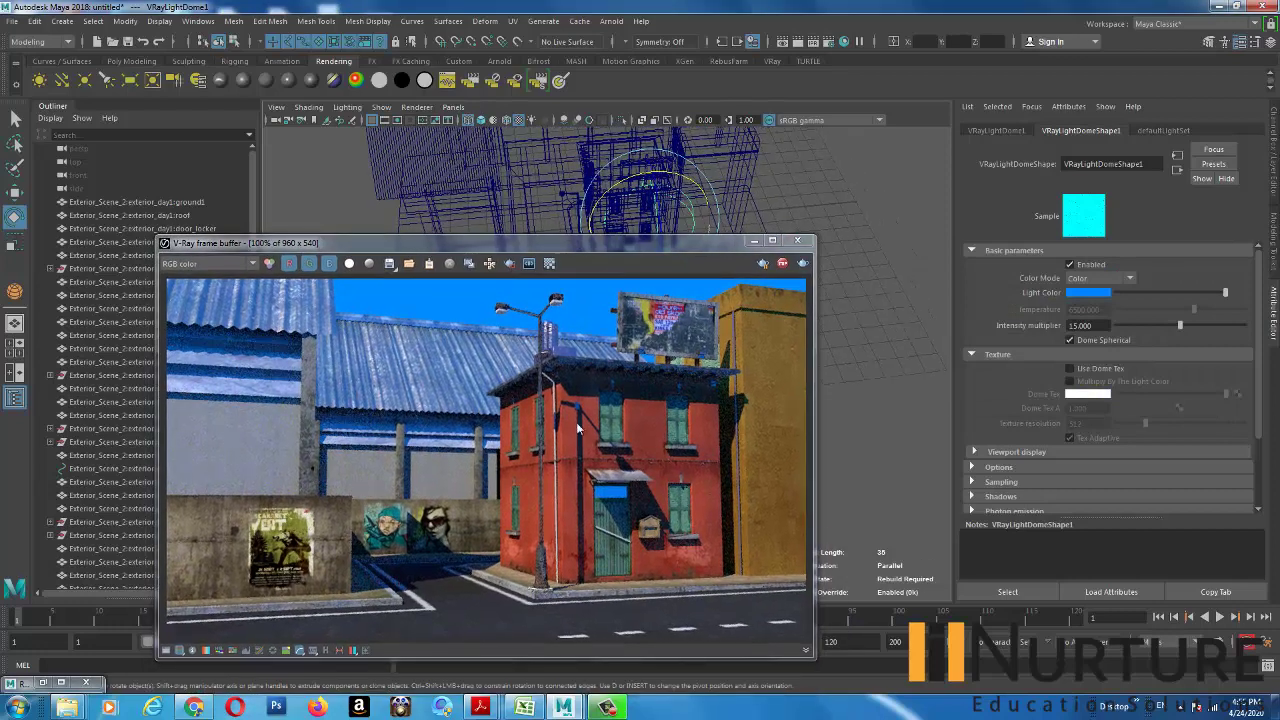
mouse_move(779, 201)
left_mouse_down("alt")
mouse_move(787, 193)
mouse_move(743, 186)
mouse_move(760, 203)
left_mouse_up("alt")
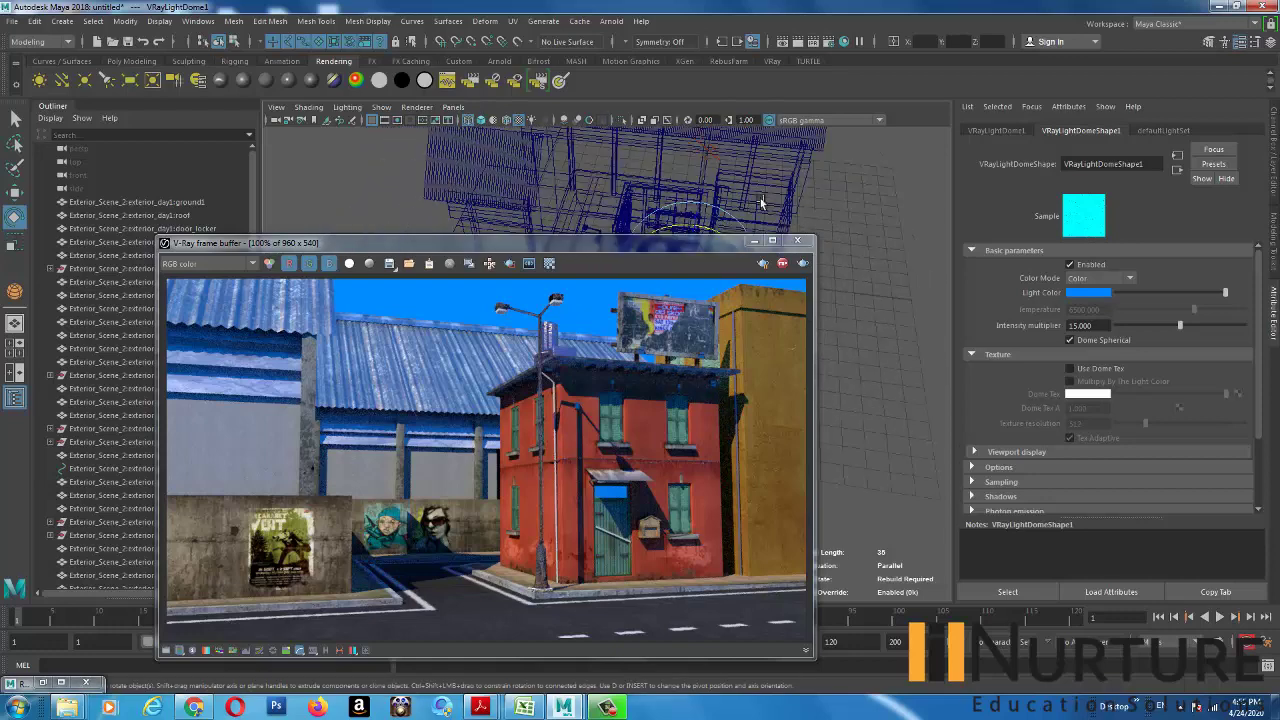
left_click(698, 152)
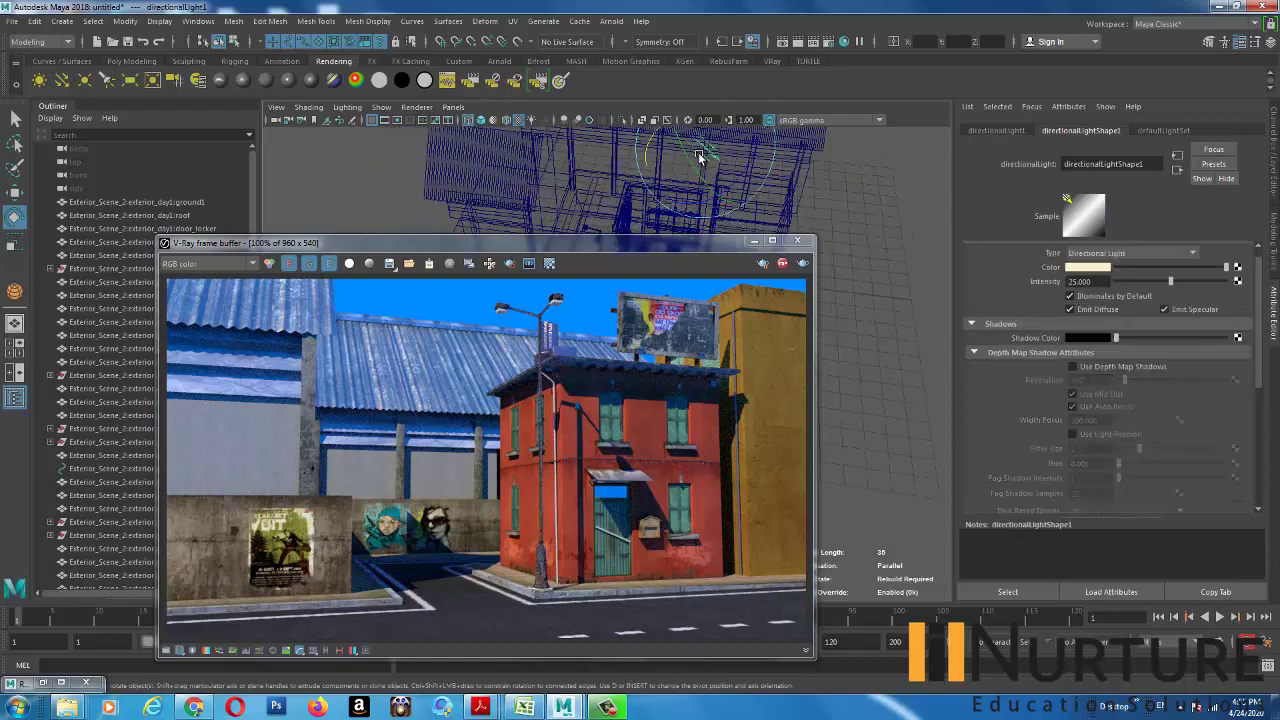
left_click(1098, 266)
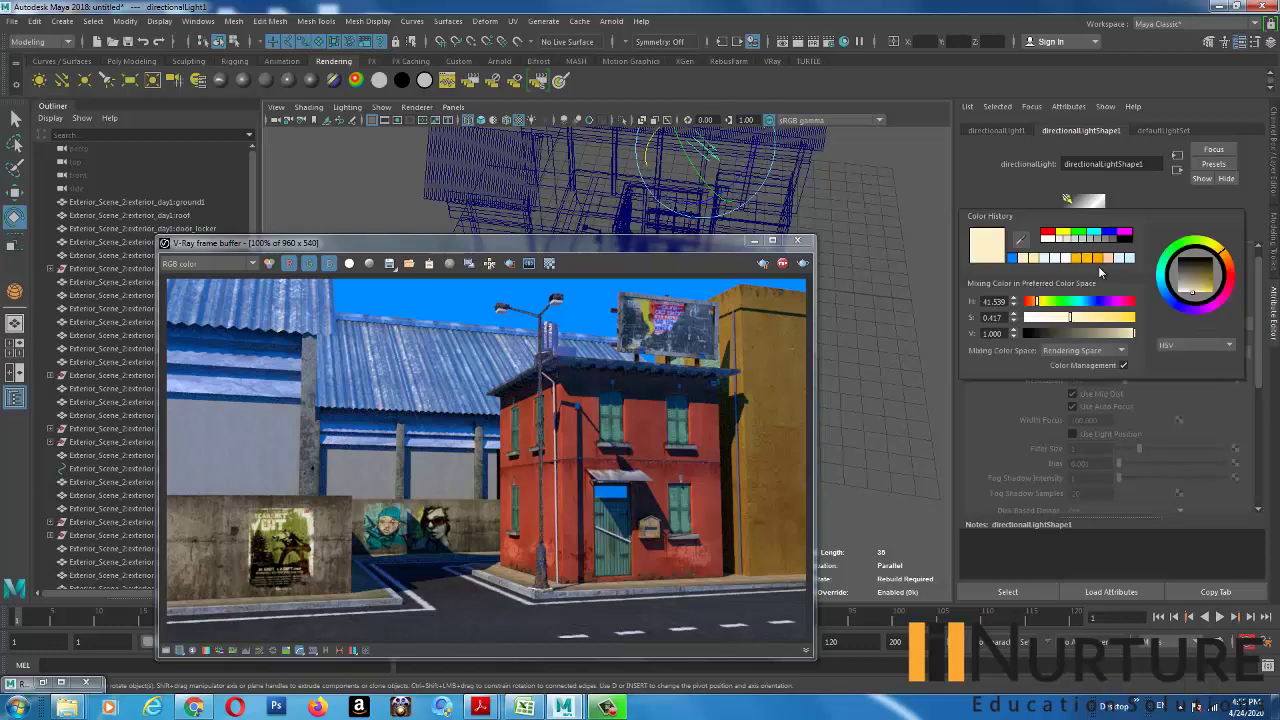
left_click(1012, 259)
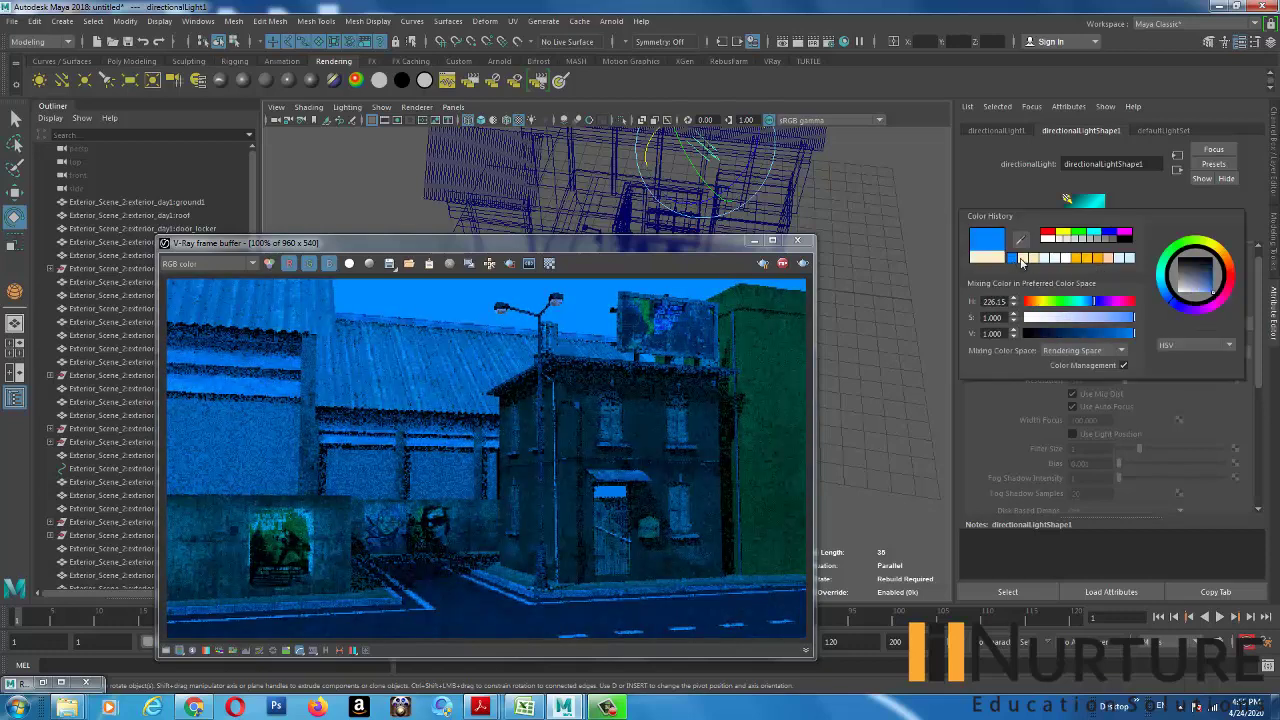
left_click_drag(1116, 320, 1047, 283)
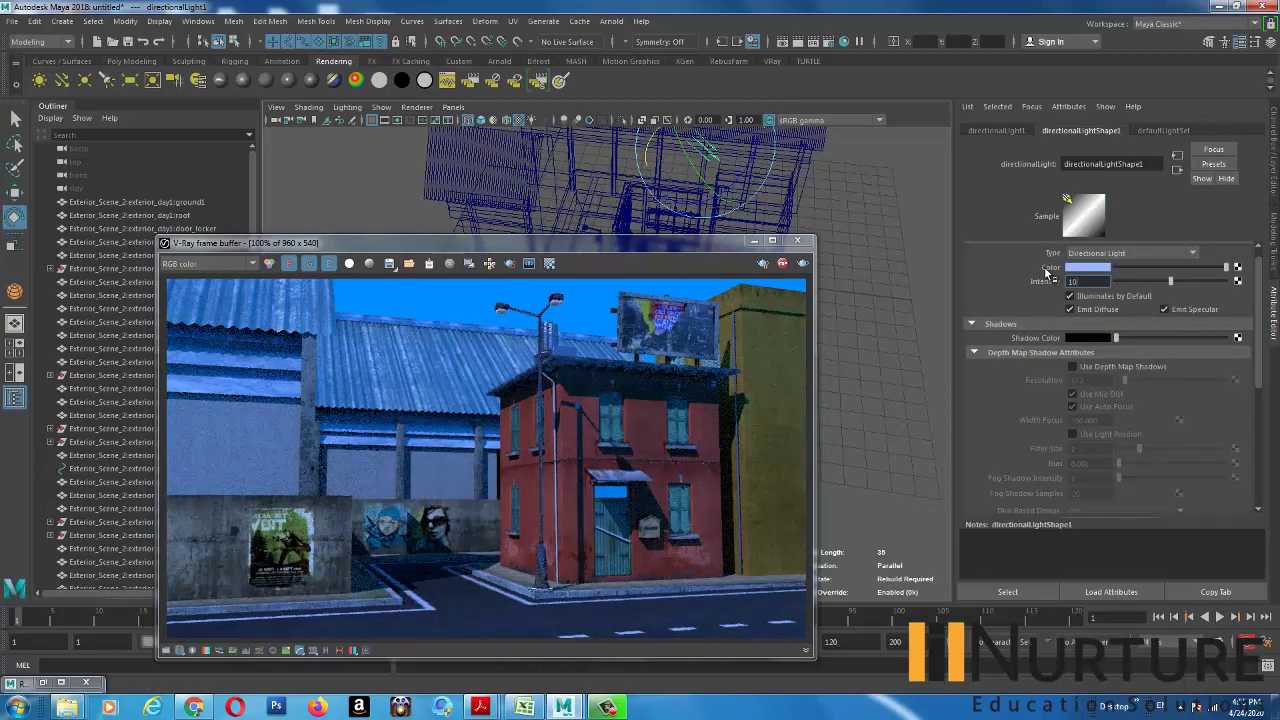
- Lower the directional light's intensity to 5, trying 10 first, and adjust the light angle of its raytraced shadows
type("10")
key("Return")
type("5")
key("Return")
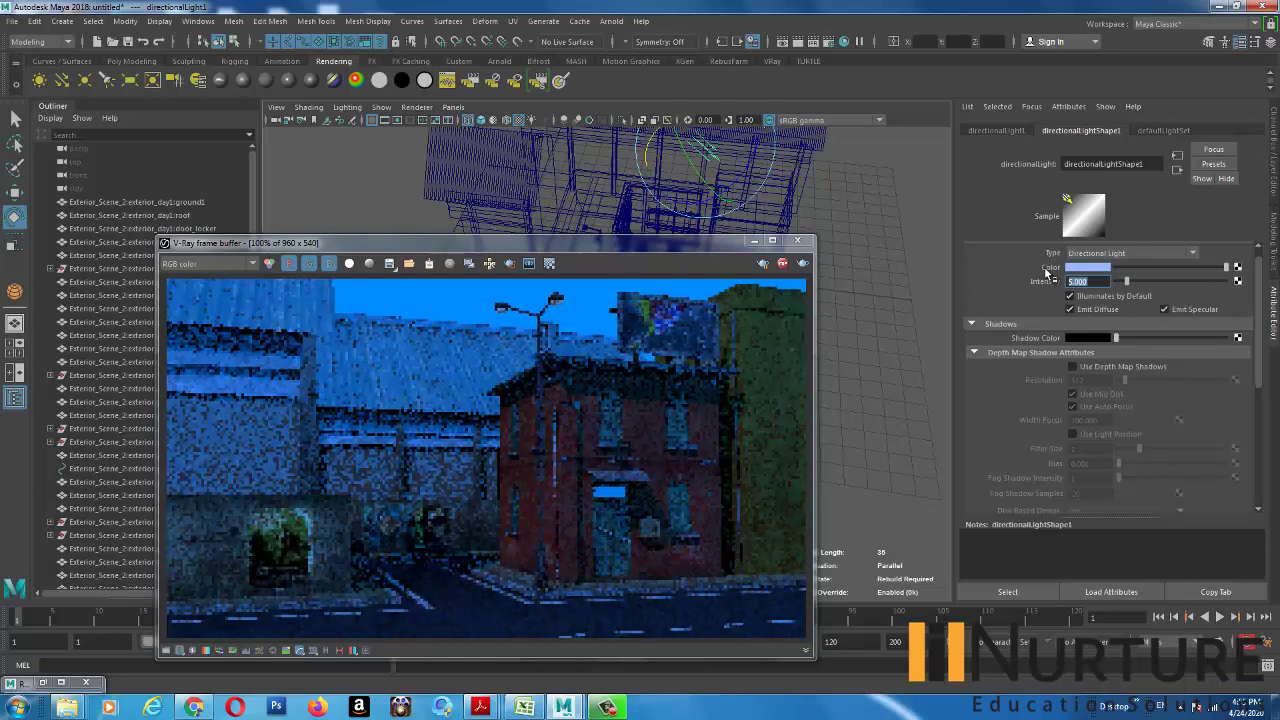
scroll(1097, 391, "down", 5)
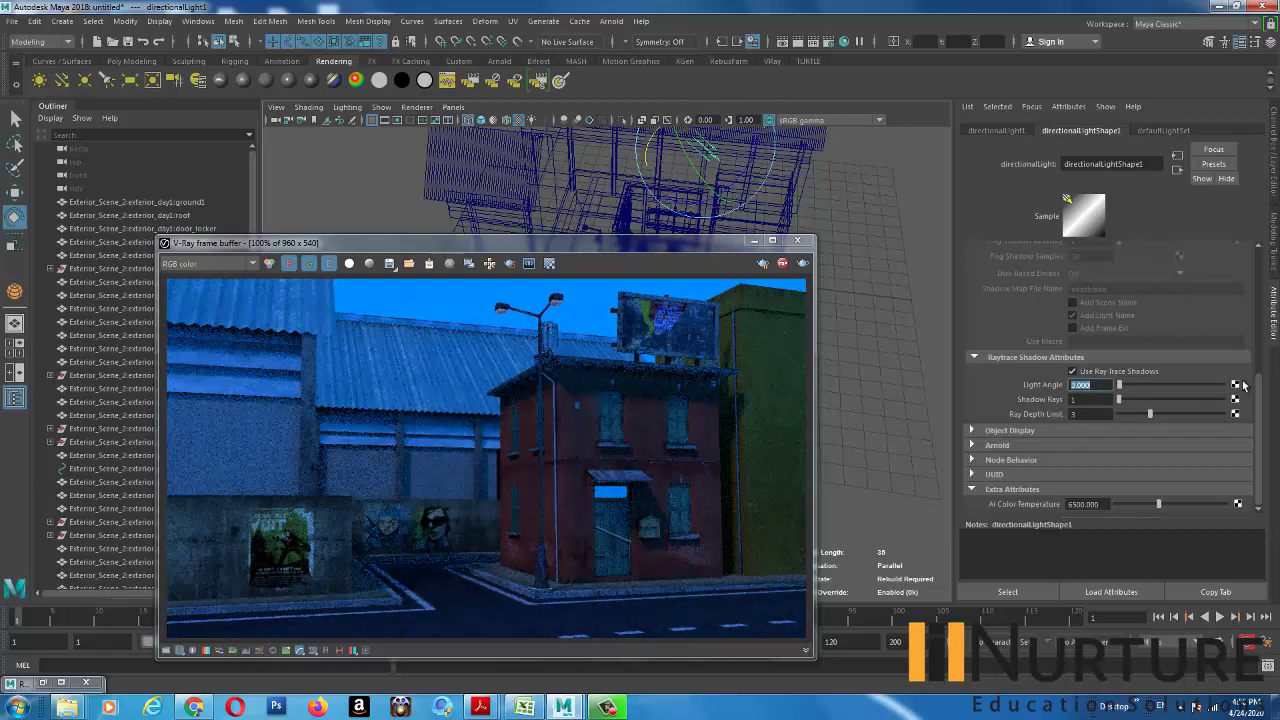
scroll(1243, 385, "up", 5)
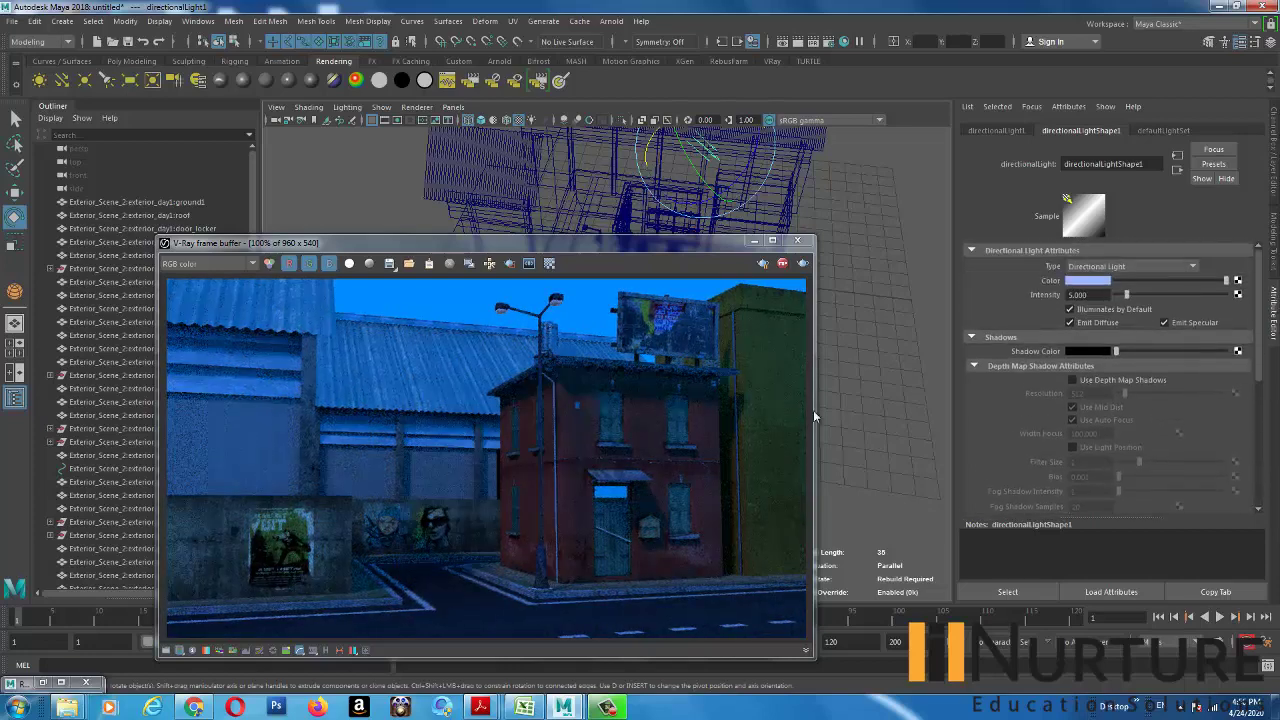
- Hide the directional light so that only the blue dome light illuminates the street scene
left_click_drag(642, 247, 590, 303)
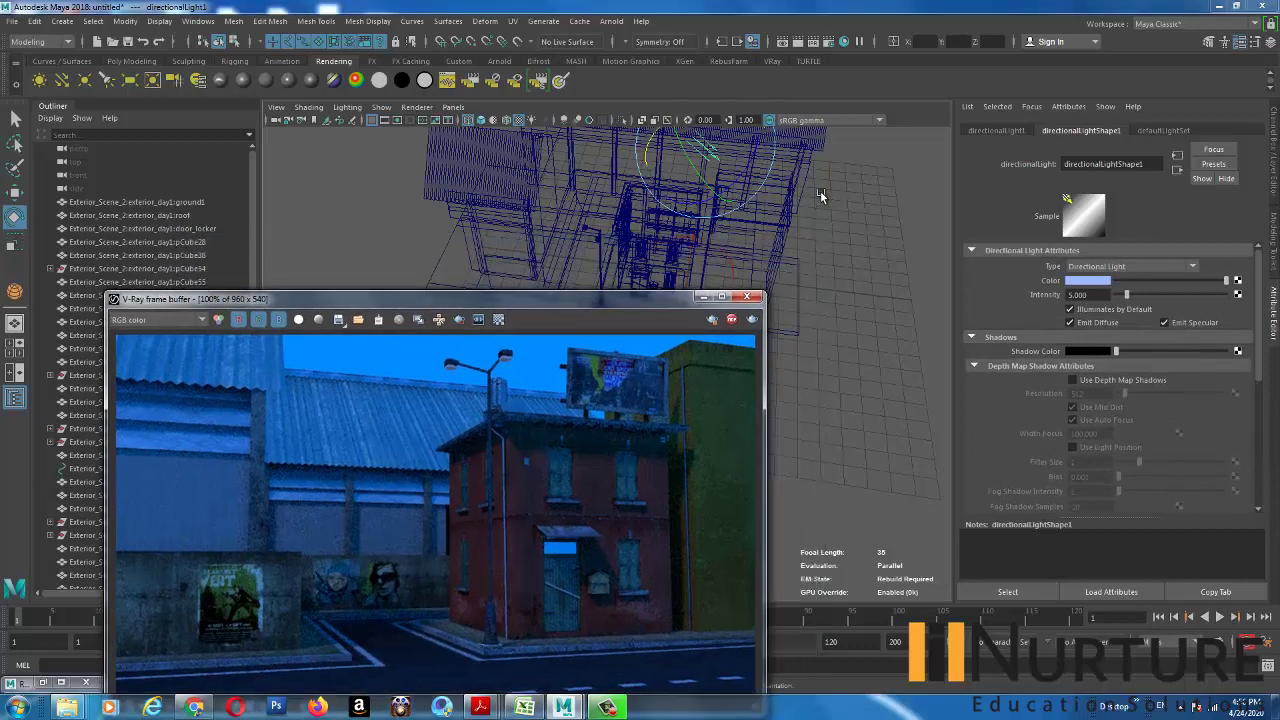
left_click_drag(730, 222, 768, 232, "alt")
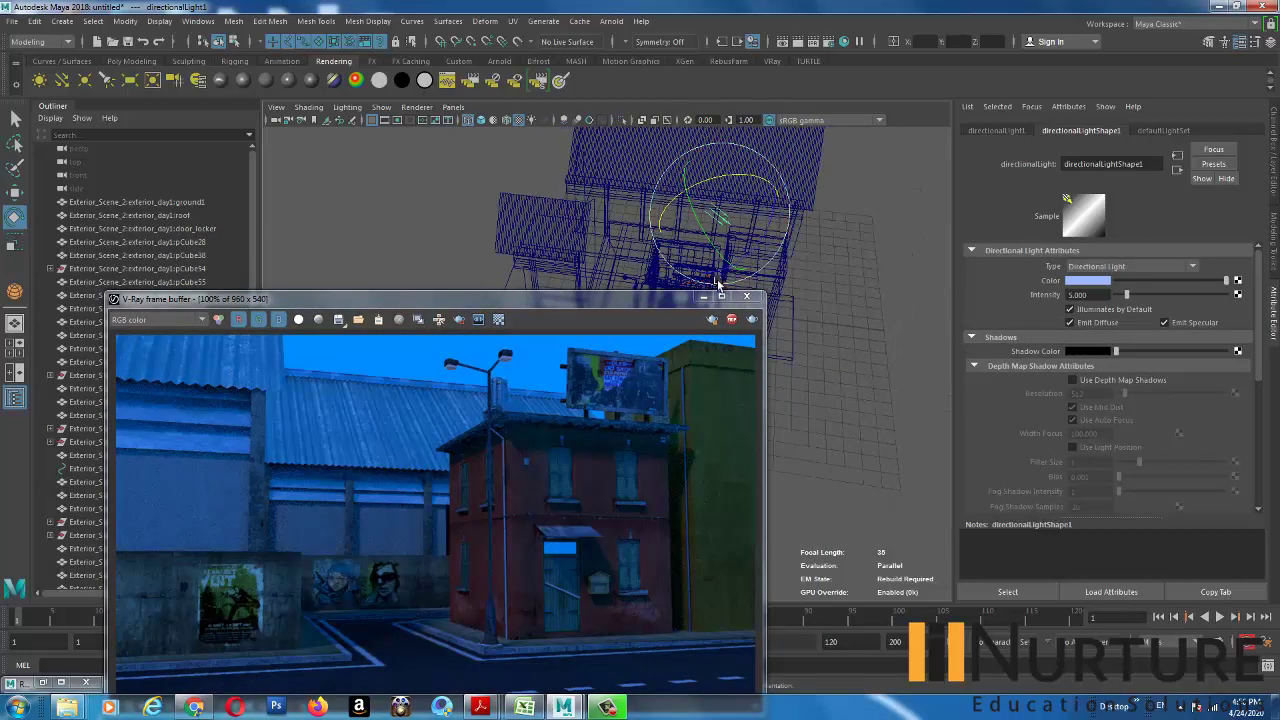
key("ctrl+h")
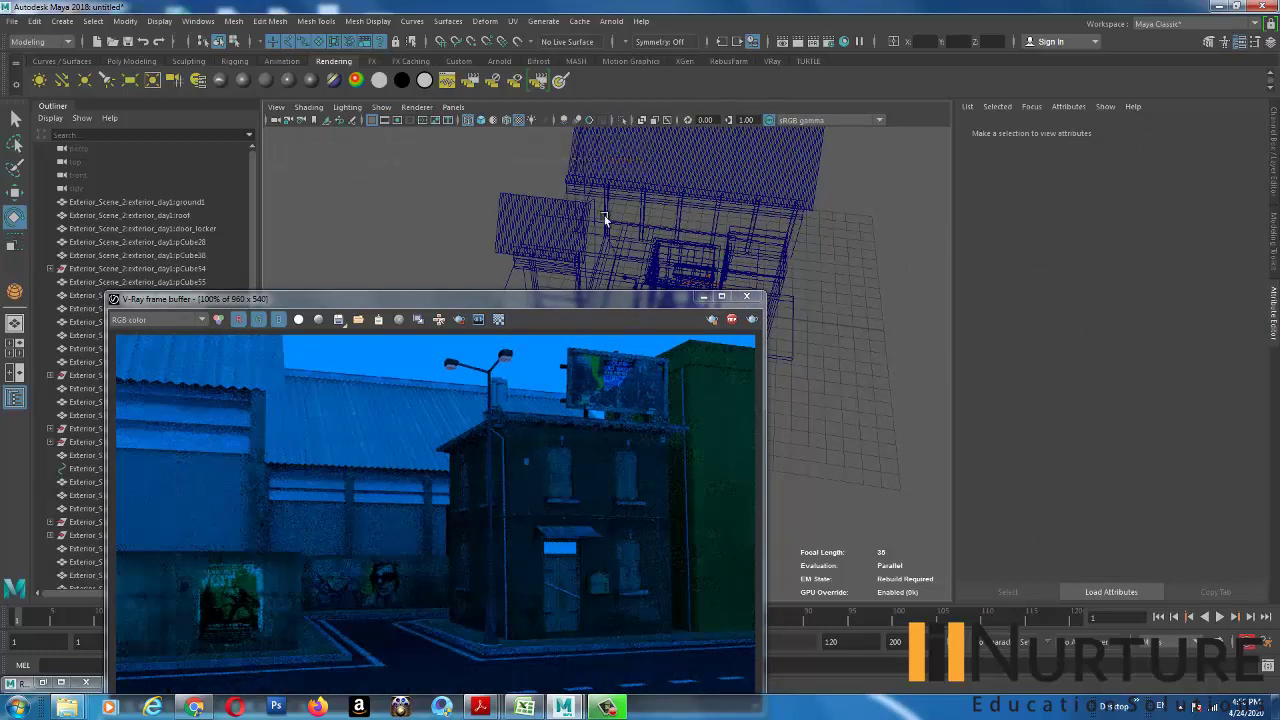
- Select the dome light and lower its intensity multiplier to 5, keeping the V-Ray render in view
left_click_drag(605, 218, 825, 270, "alt")
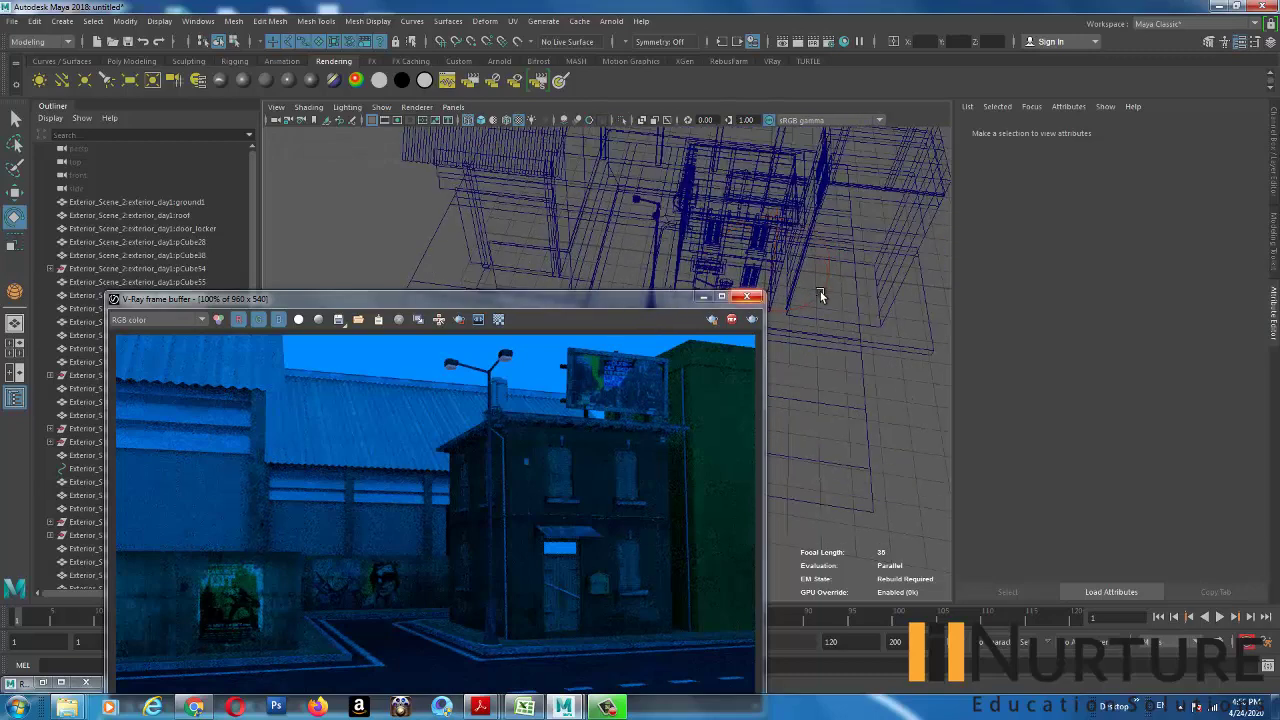
left_click(820, 291)
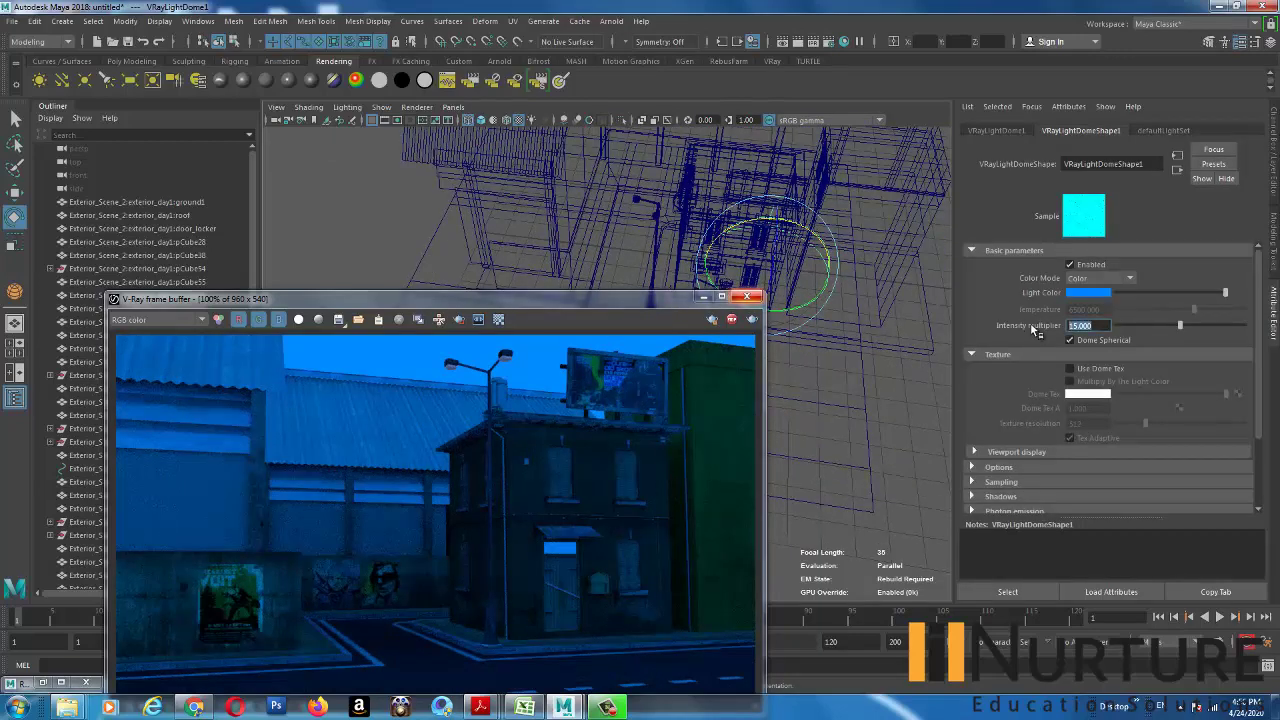
type("5")
key("Return")
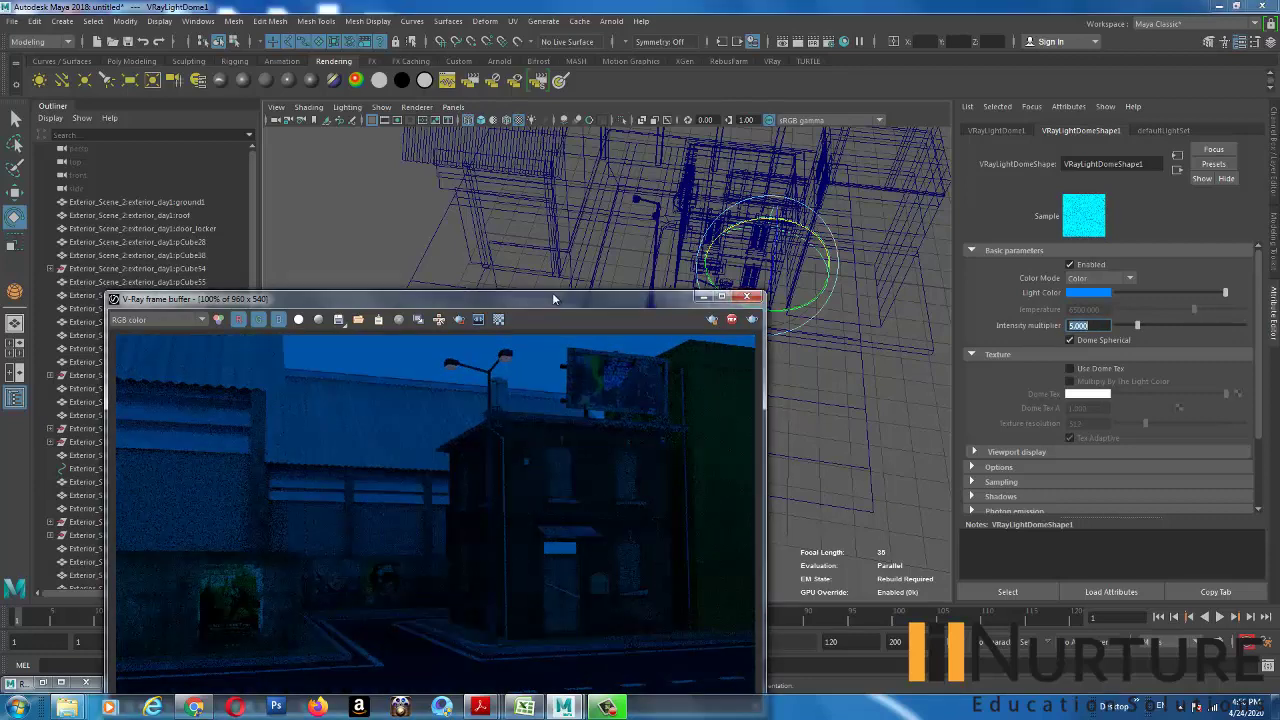
left_click_drag(552, 294, 514, 190)
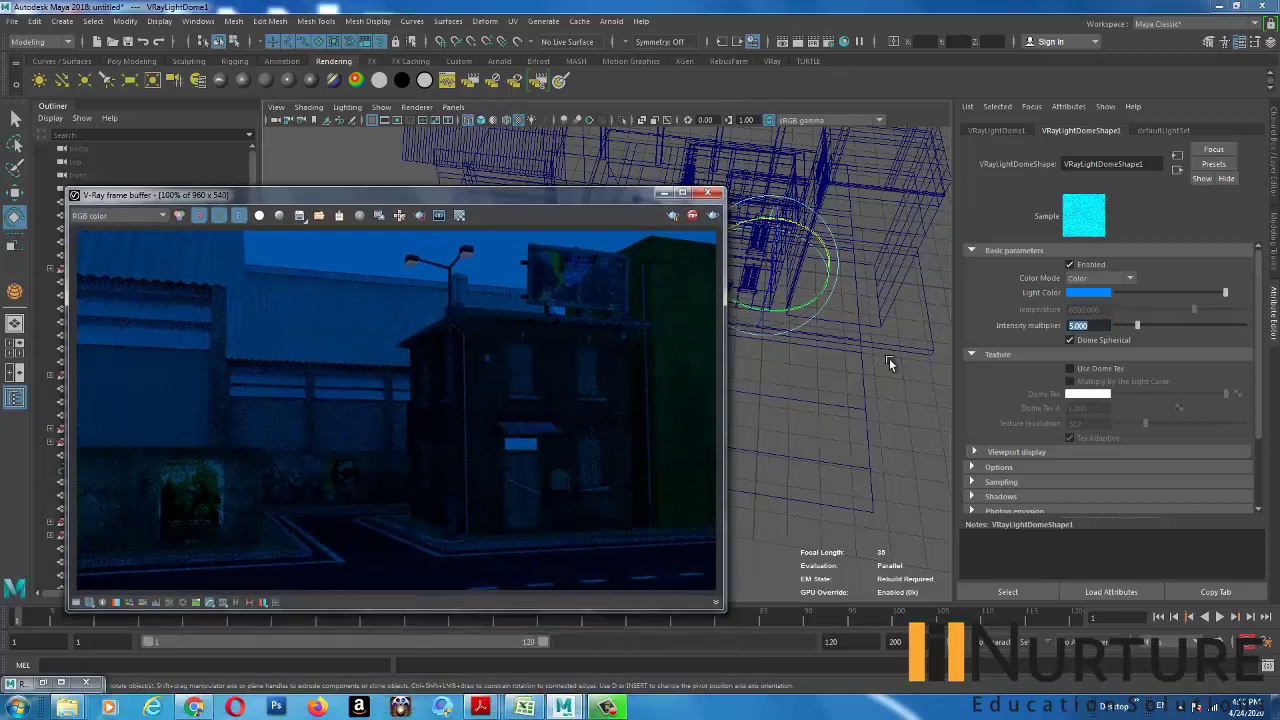
middle_click_drag(825, 309, 926, 370, "alt")
left_click_drag(843, 300, 812, 303, "alt")
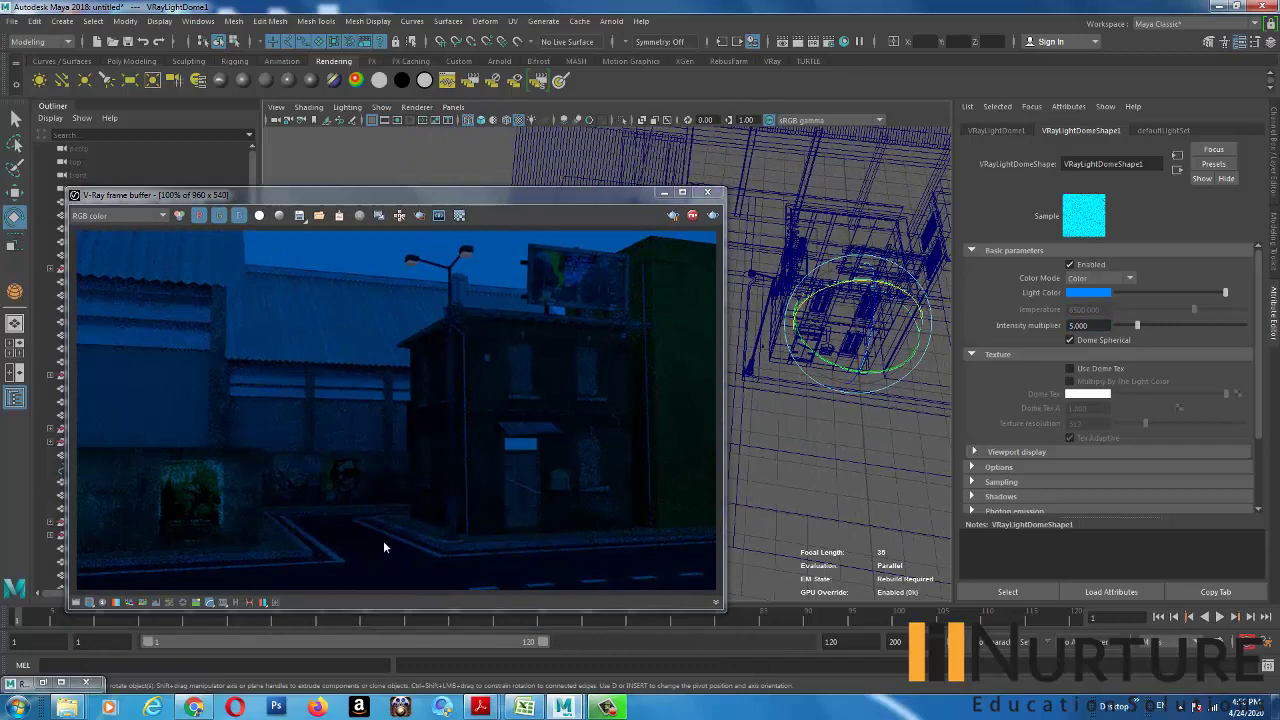
left_click(806, 414)
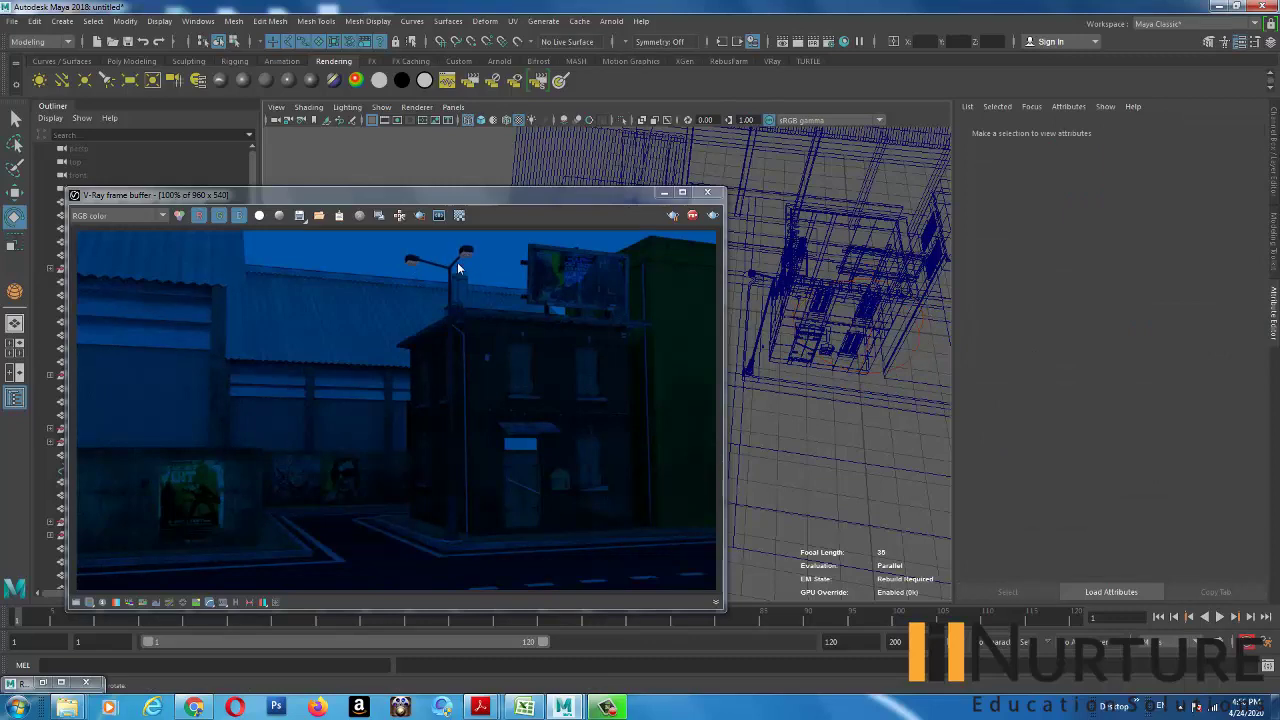
- Examine the lamp heads of the street lamp beside the building up close in the perspective view
left_click_drag(574, 197, 504, 171)
right_click_drag(880, 300, 817, 300, "alt")
left_click_drag(817, 300, 811, 254, "alt")
middle_click_drag(785, 242, 795, 348, "alt")
left_click_drag(795, 348, 731, 277, "alt")
left_click(730, 275)
key("f")
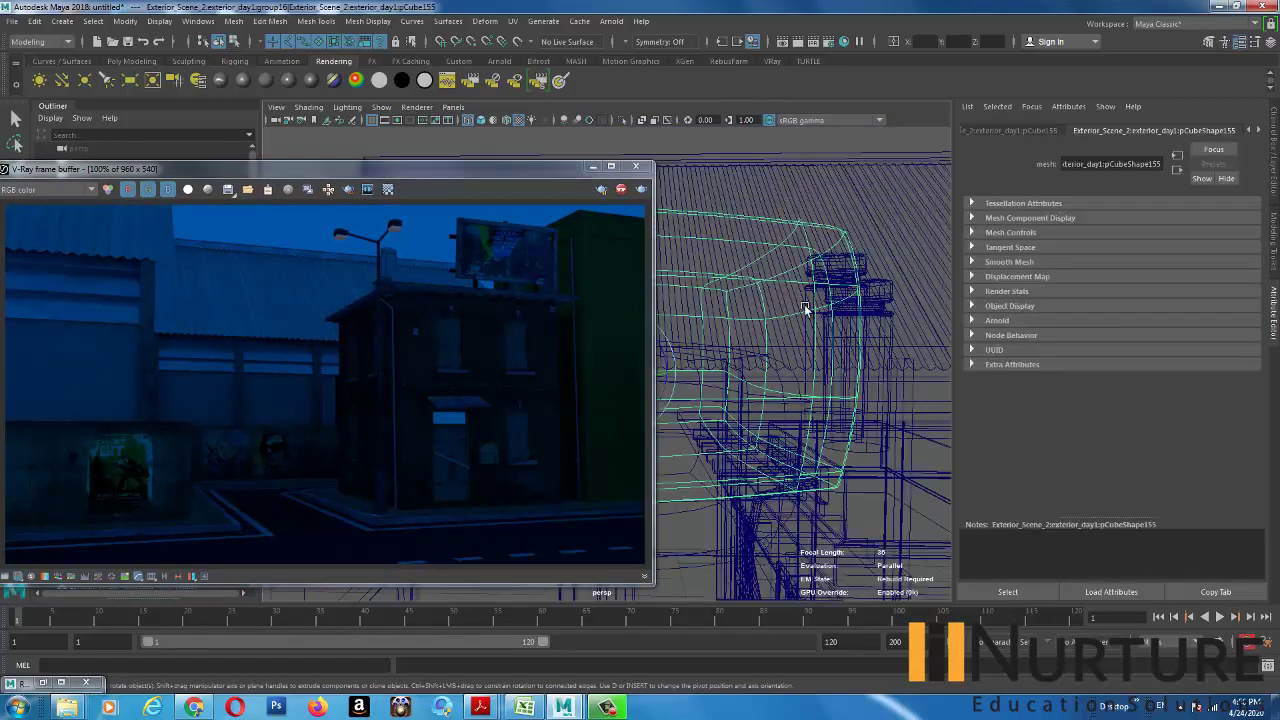
right_click_drag(880, 325, 811, 274, "alt")
middle_click_drag(750, 291, 836, 264, "alt")
left_click_drag(836, 267, 768, 310, "alt")
left_click_drag(790, 470, 780, 323, "alt")
left_click_drag(831, 254, 826, 189, "alt")
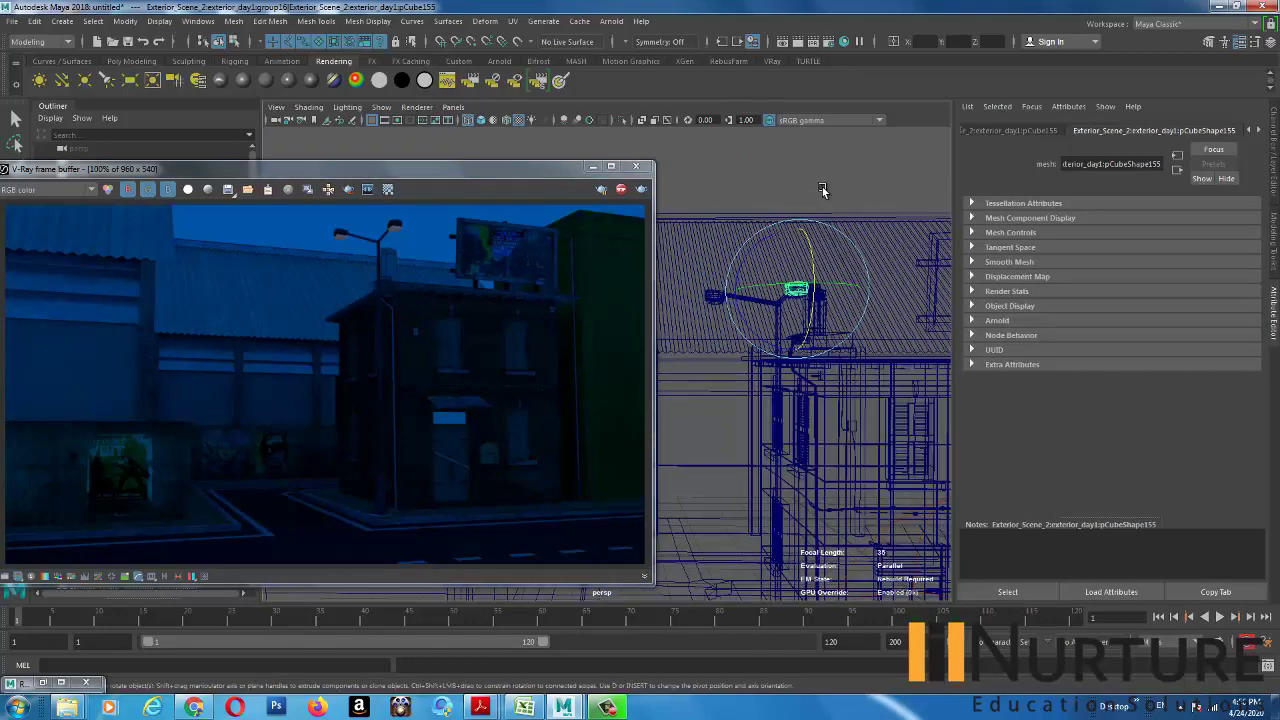
left_click(826, 189)
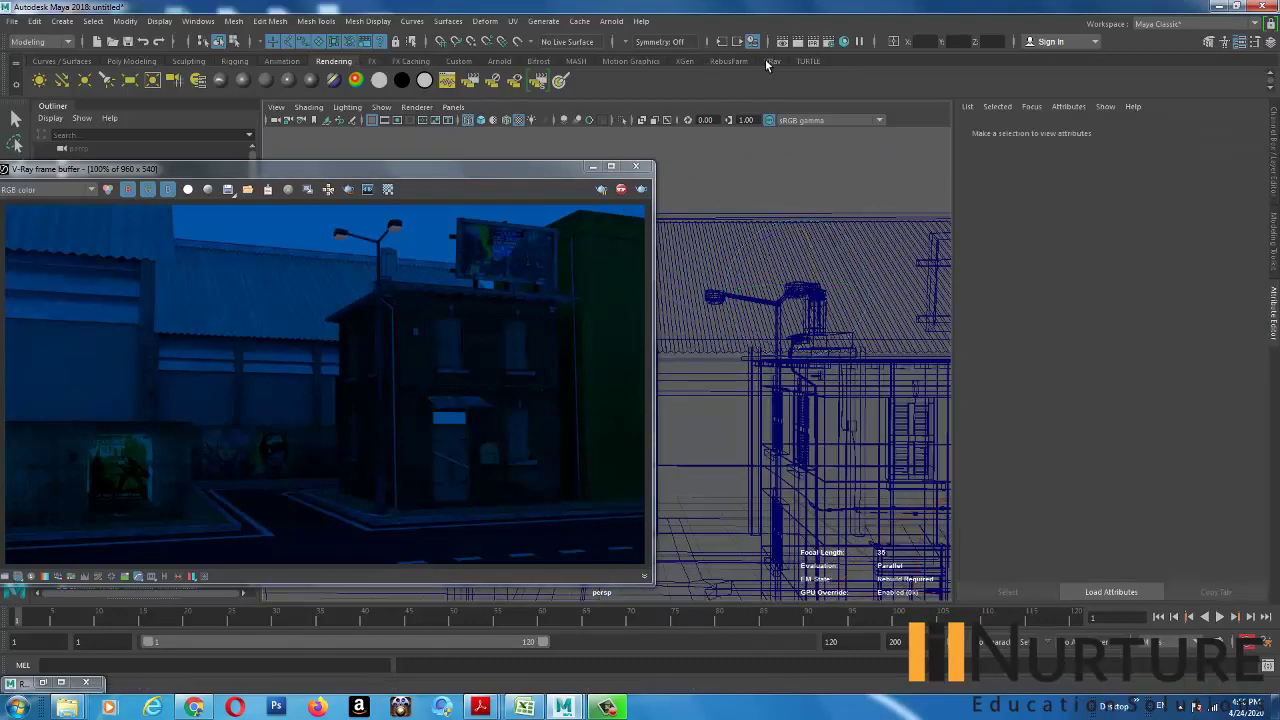
- Create a V-Ray IES light in the street scene and prepare it for rotation
left_click(770, 62)
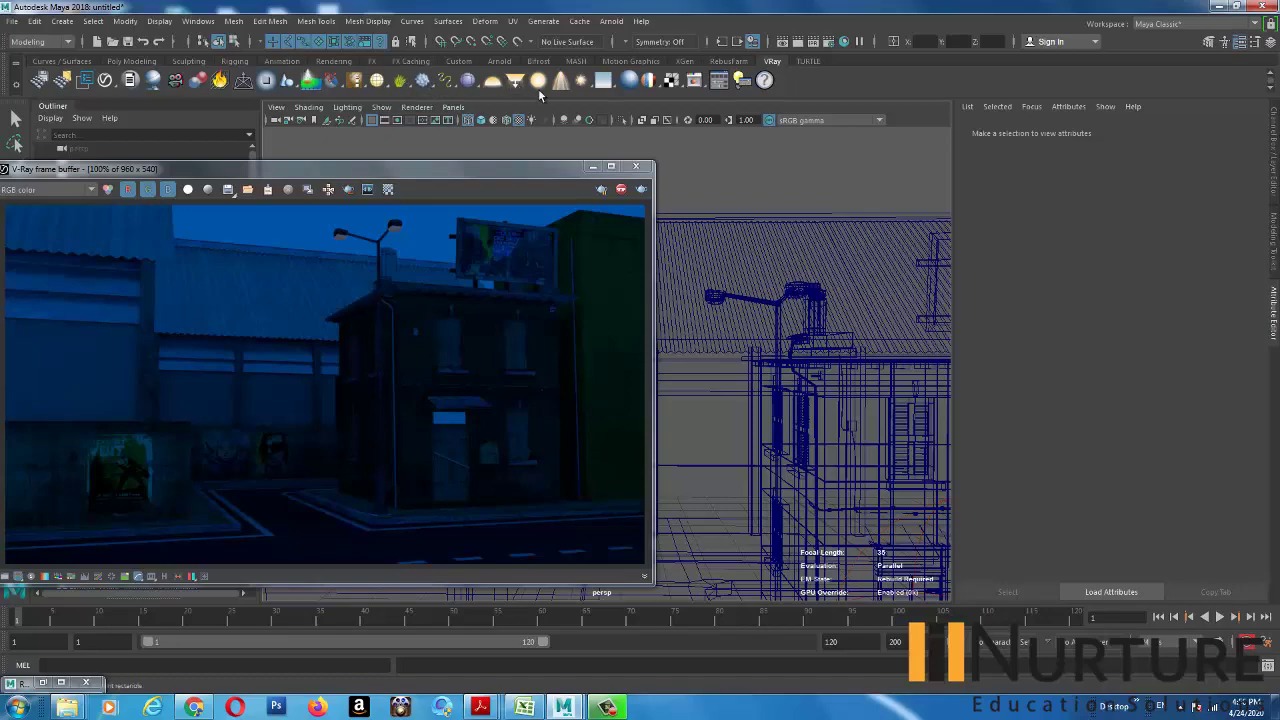
left_click(561, 82)
left_click_drag(830, 380, 815, 424, "alt")
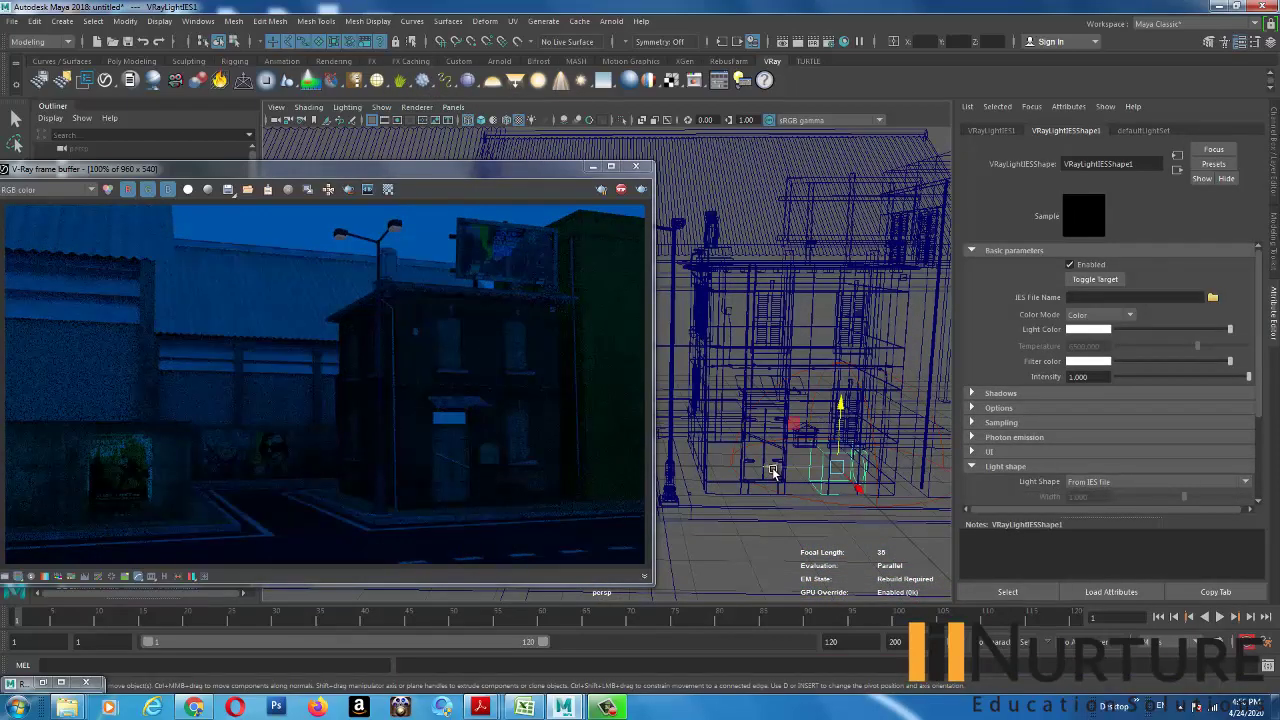
mouse_move(773, 471)
left_mouse_down("alt")
mouse_move(800, 449)
mouse_move(766, 431)
mouse_move(826, 429)
mouse_move(770, 490)
left_mouse_up("alt")
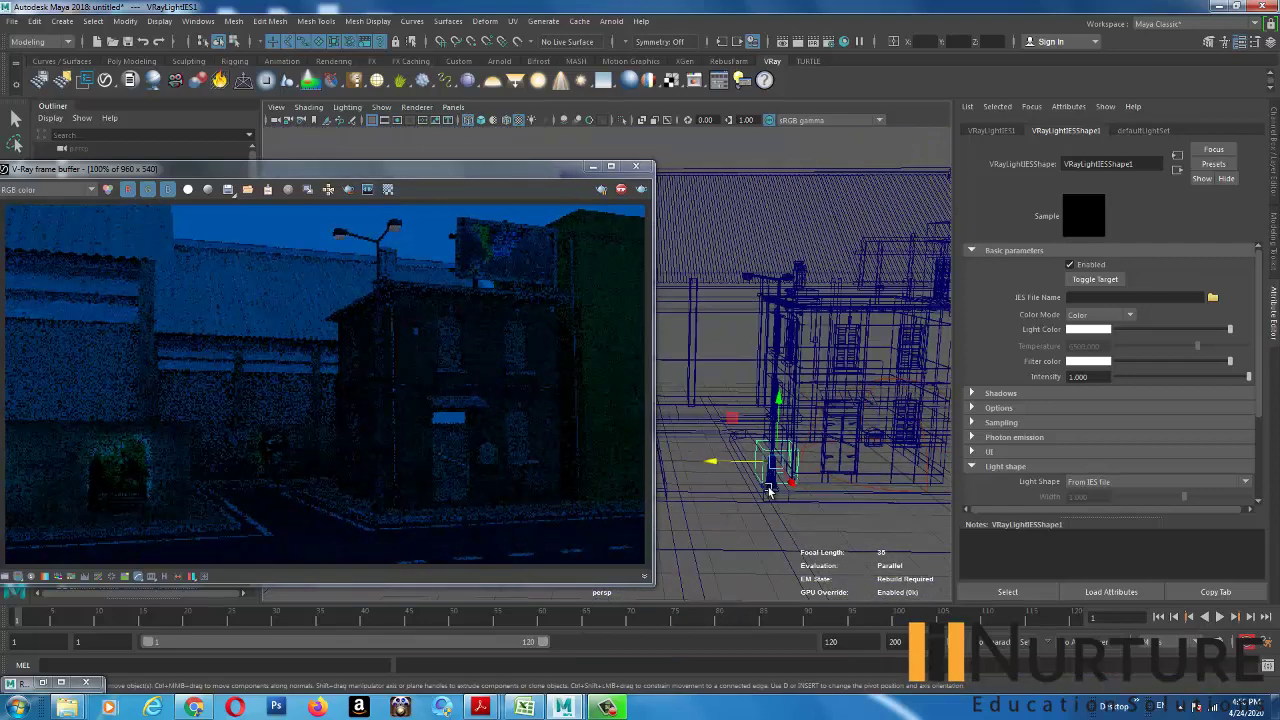
left_click_drag(783, 422, 681, 489, "alt")
key("e")
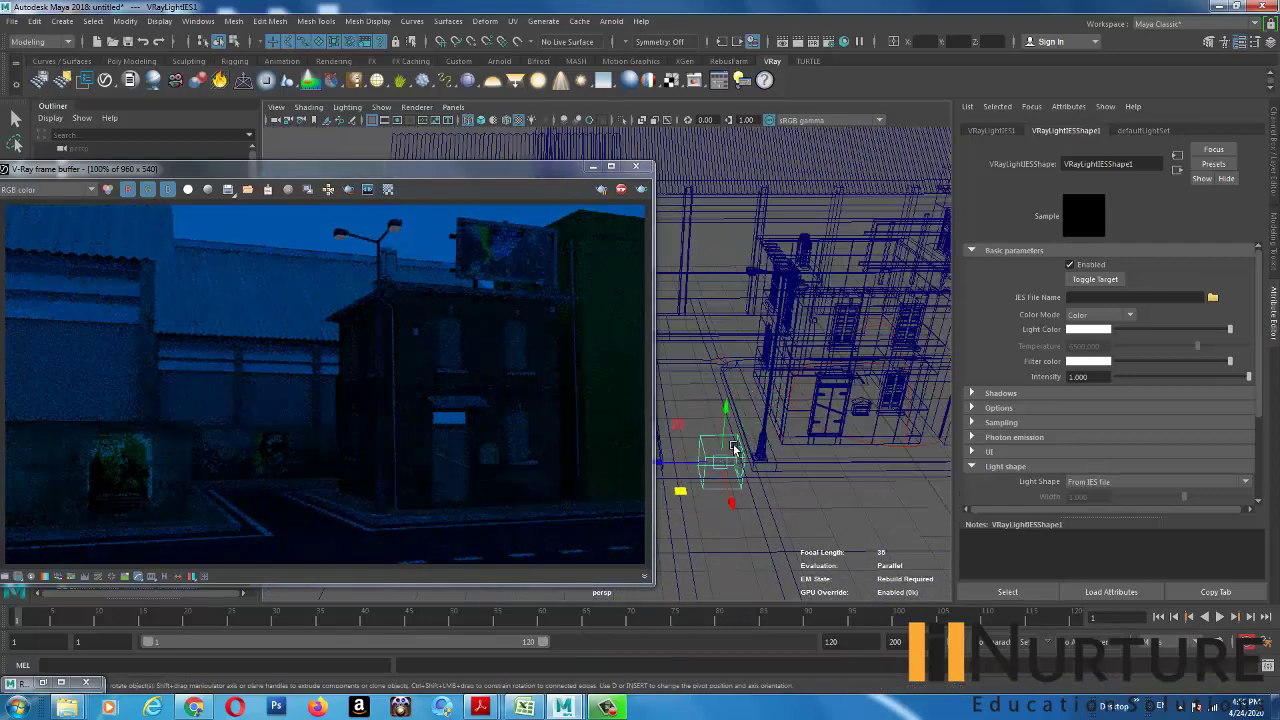
key("e")
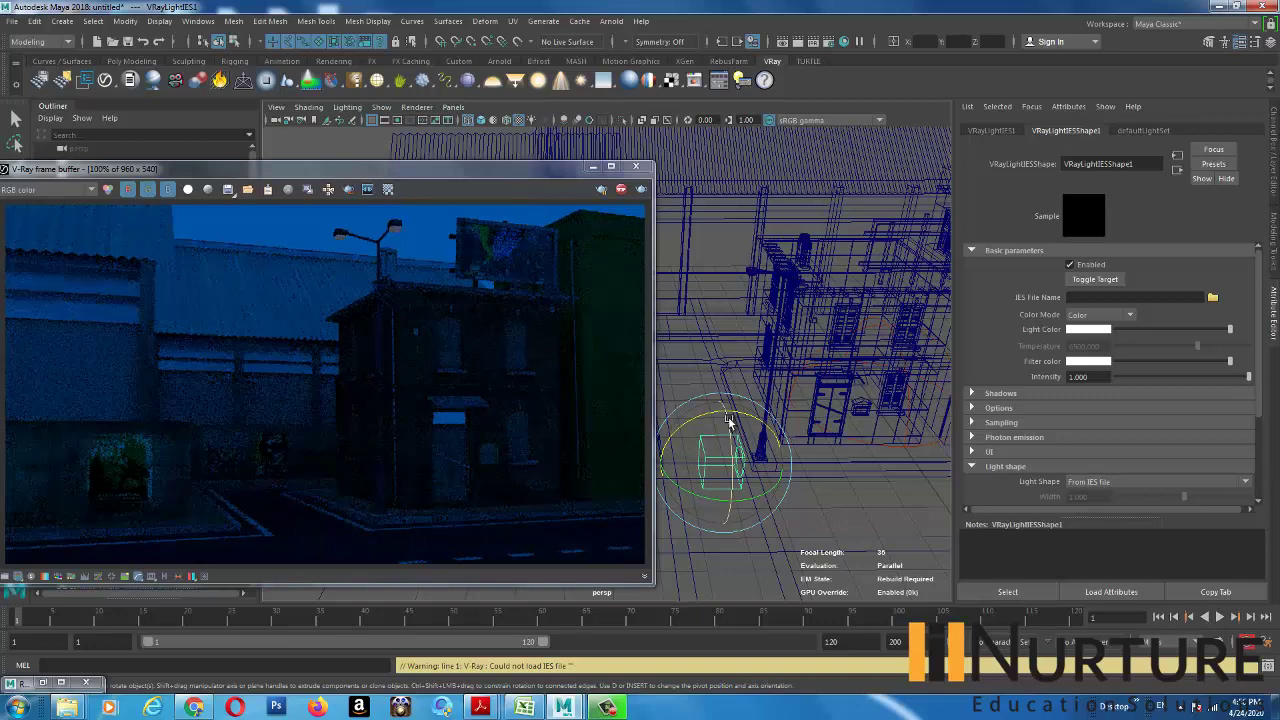
- Rotate the IES light to shine downward and move it up to one of the street lamp's heads
left_click_drag(698, 415, 748, 203)
key("w")
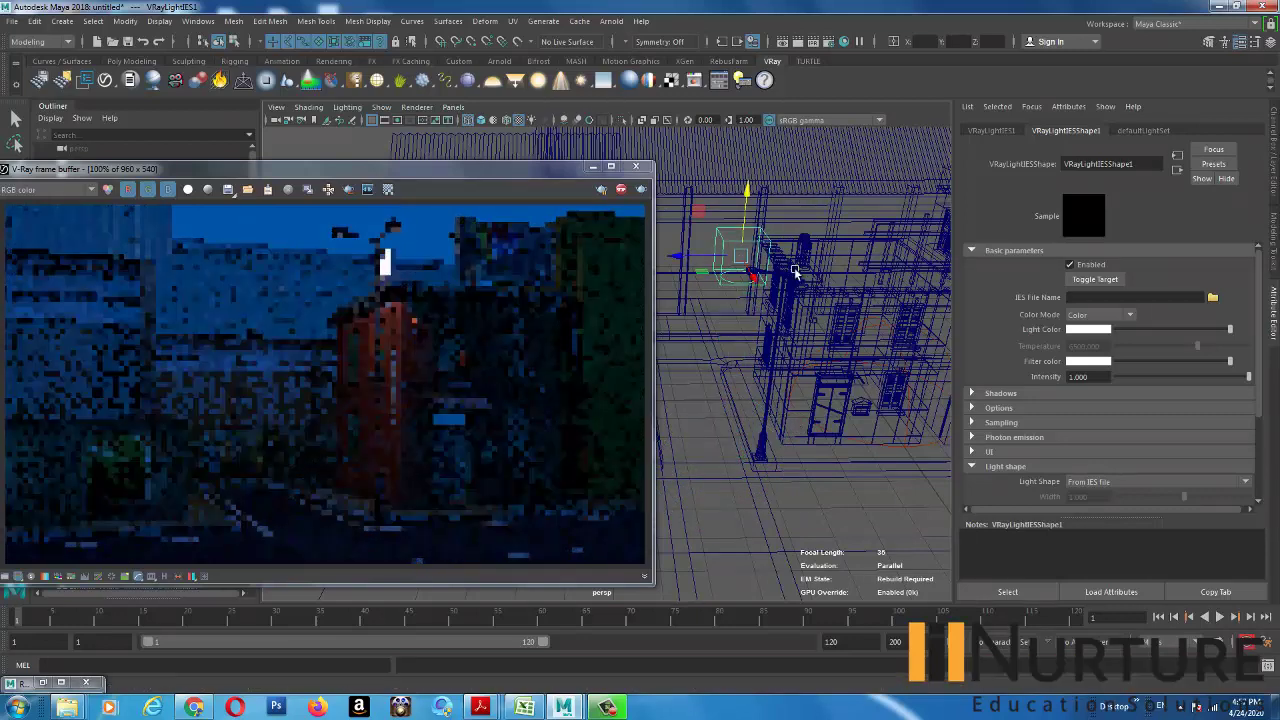
middle_click_drag(794, 244, 785, 298, "alt")
left_click_drag(788, 300, 786, 345, "alt")
left_click_drag(697, 363, 793, 325)
left_click_drag(784, 272, 860, 338)
scroll(768, 312, "up", 3)
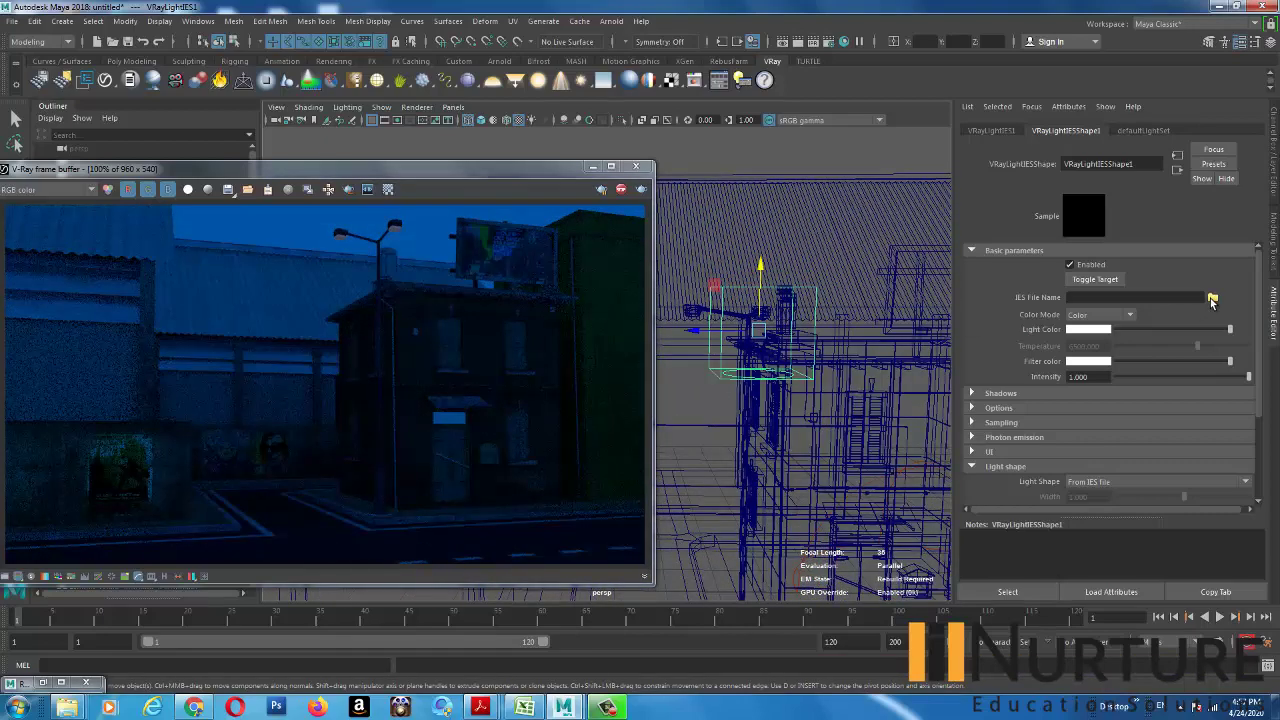
- Load the profile 16.ies from the T:\Resources\iesguide folder as the IES light's file
left_click(1212, 297)
left_click(108, 238)
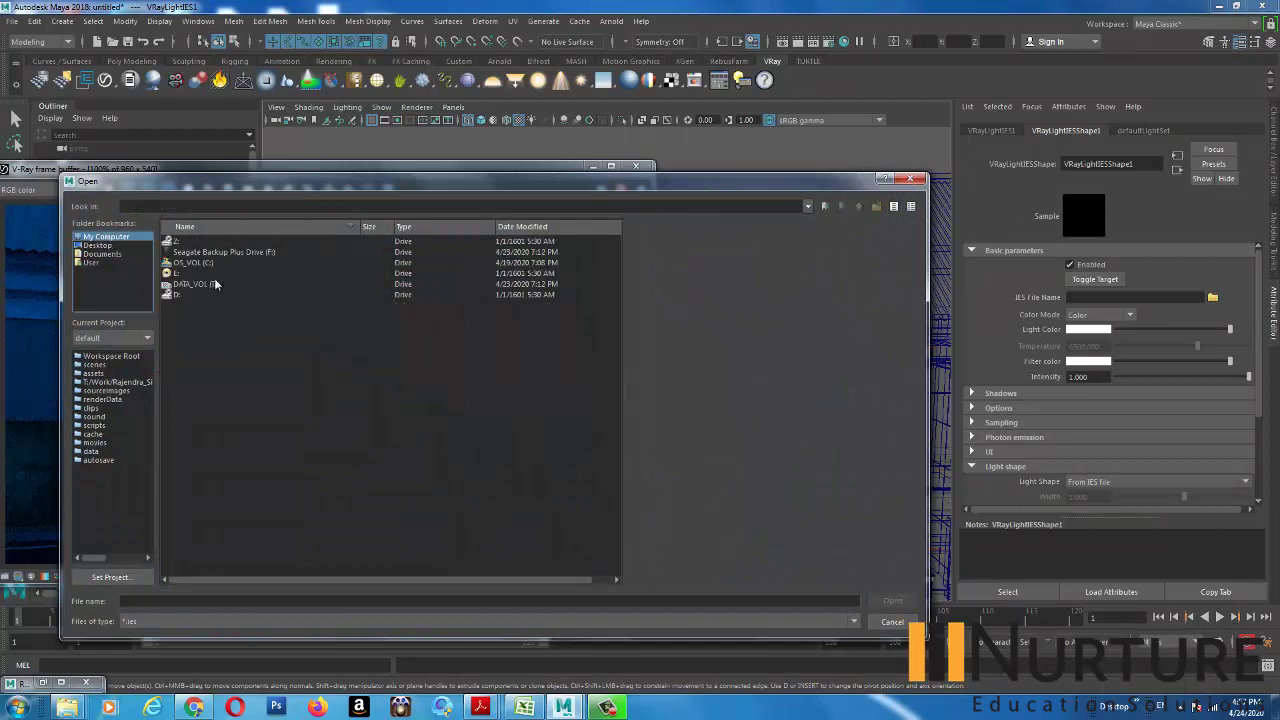
double_click(198, 283)
double_click(198, 285)
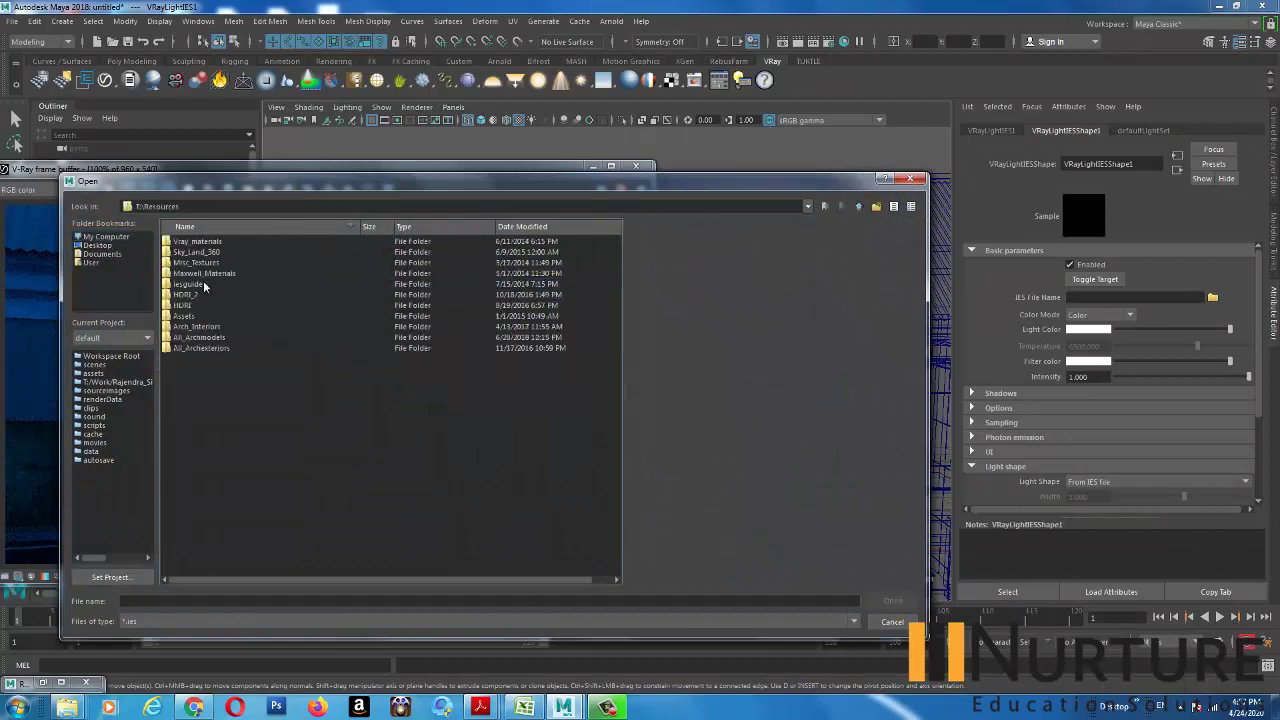
double_click(190, 284)
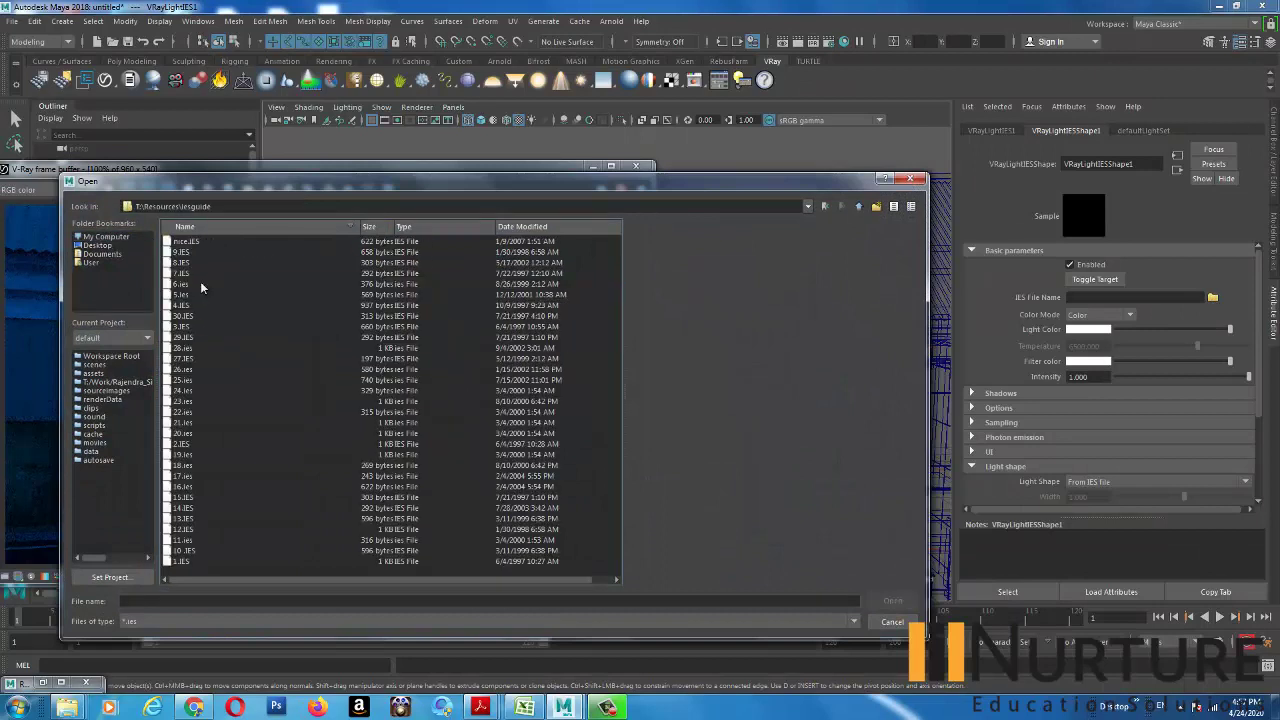
left_click(185, 445)
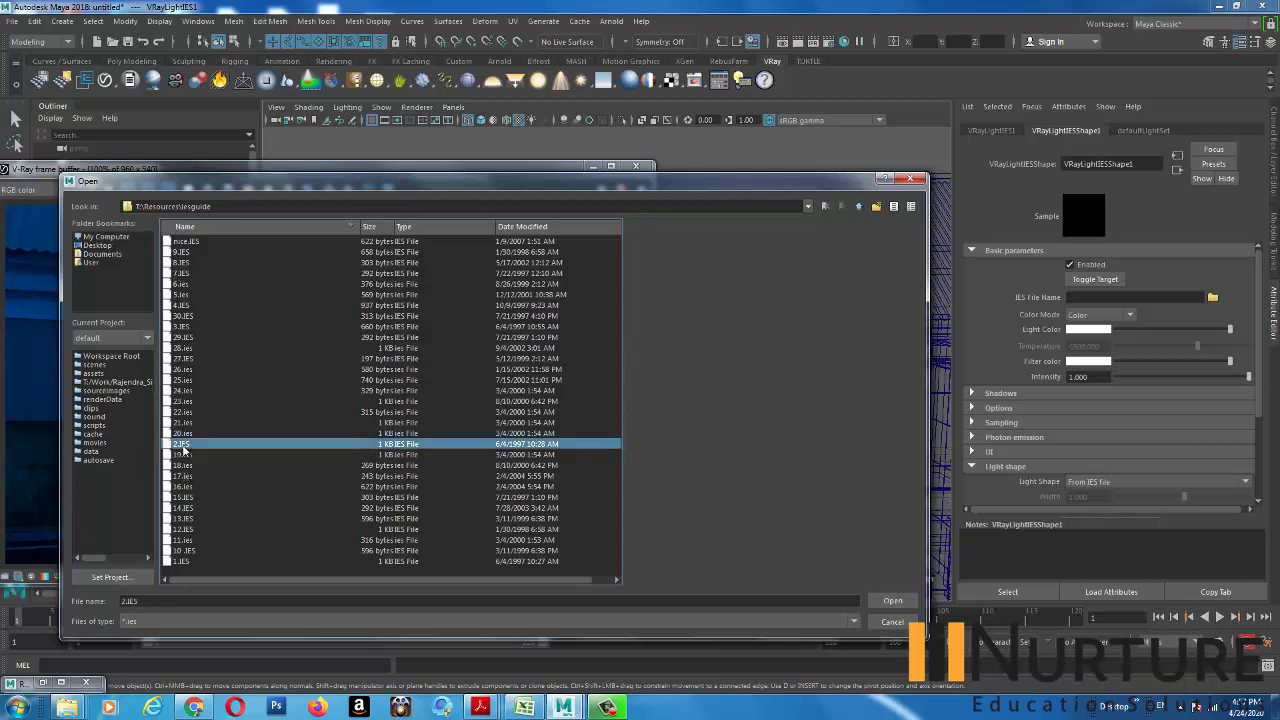
left_click(185, 412)
left_click(185, 527)
left_click(183, 486)
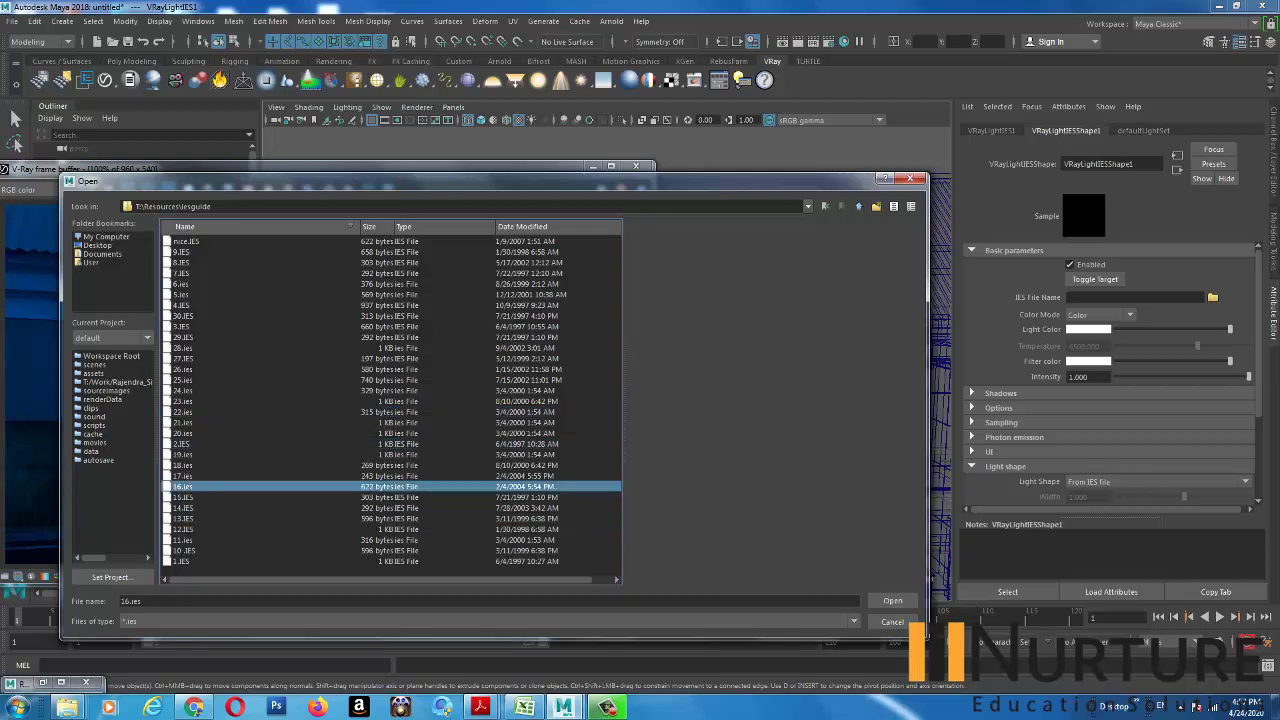
left_click(892, 601)
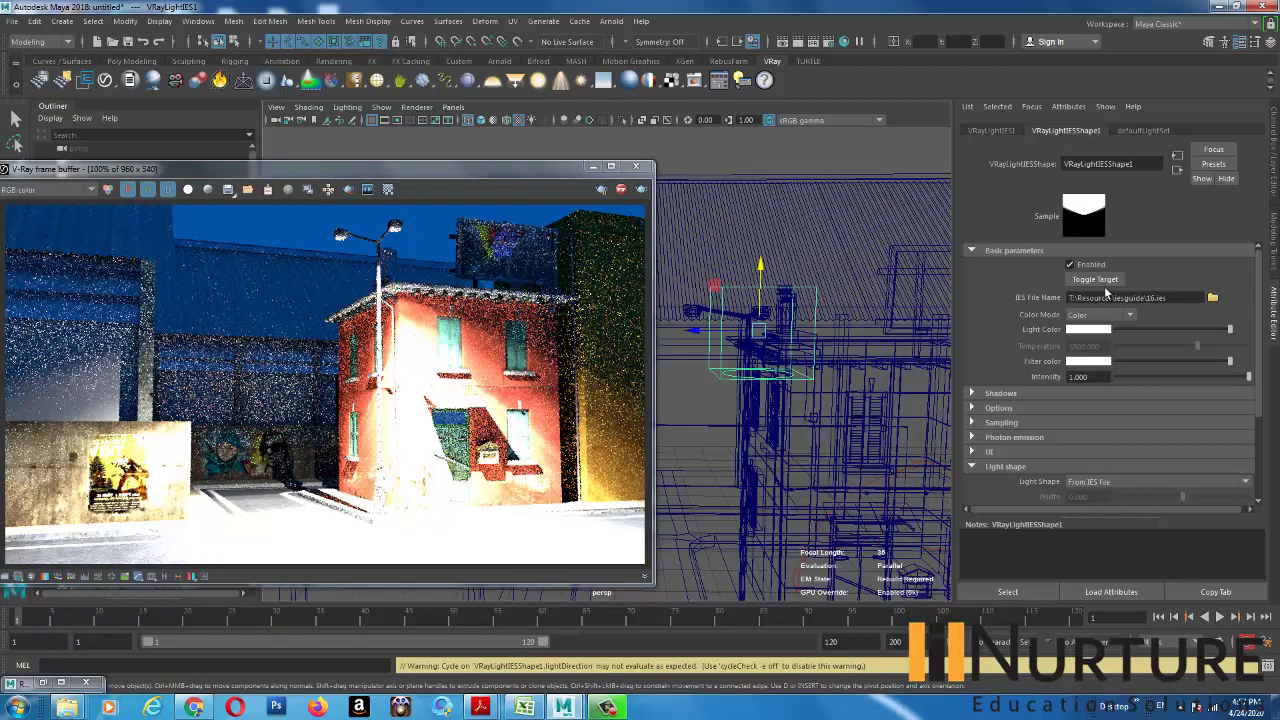
- Reduce the IES light's intensity to 0.01, trying 0.002 first
left_click(1078, 376)
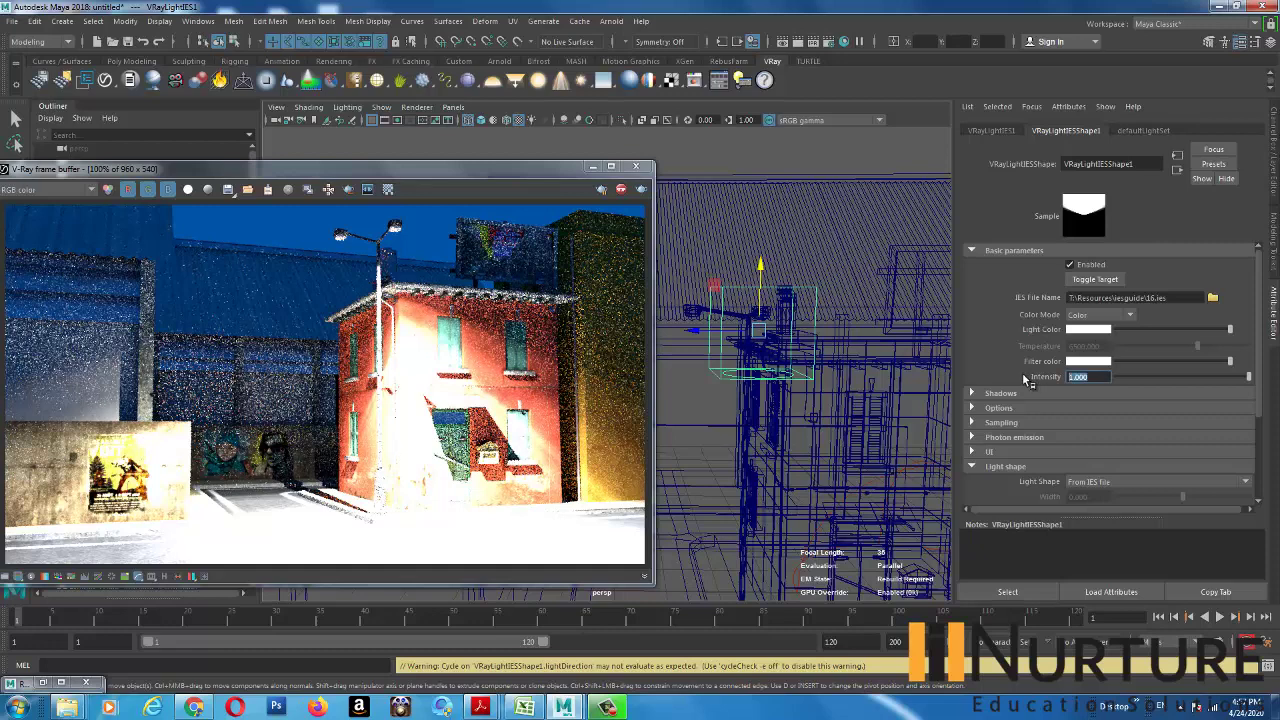
type("0.002")
key("Return")
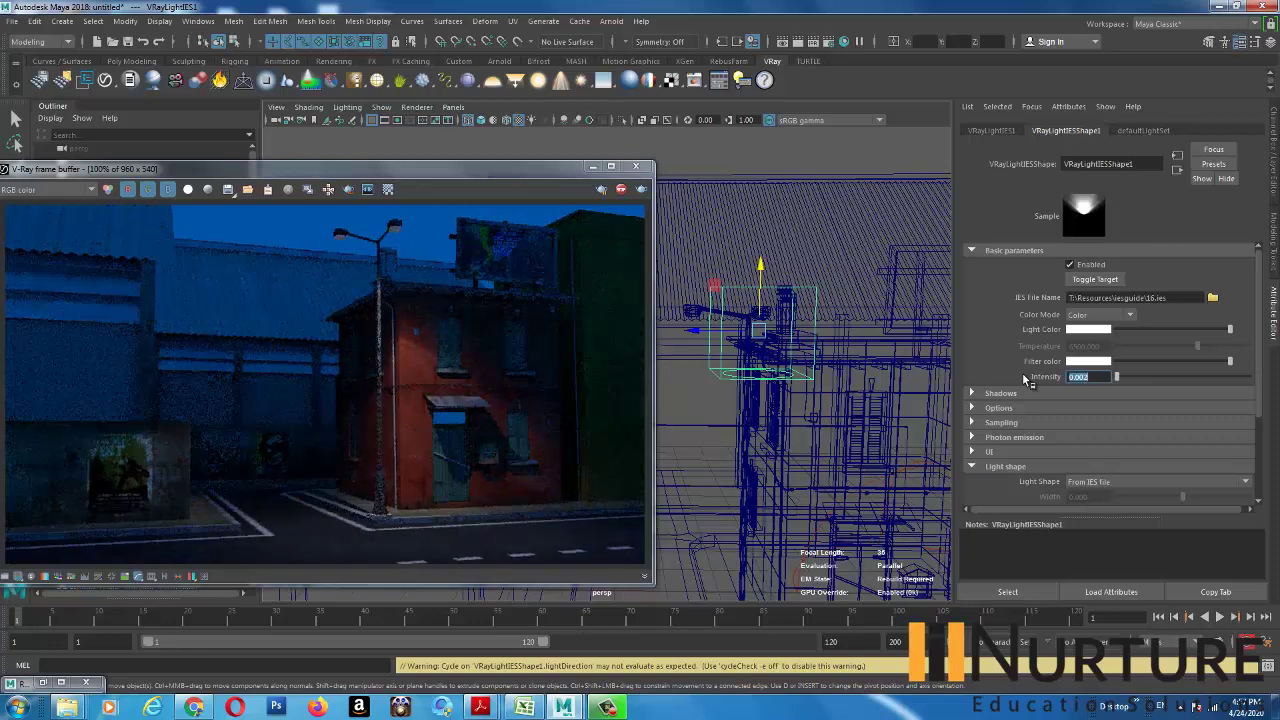
type("5")
key("Return")
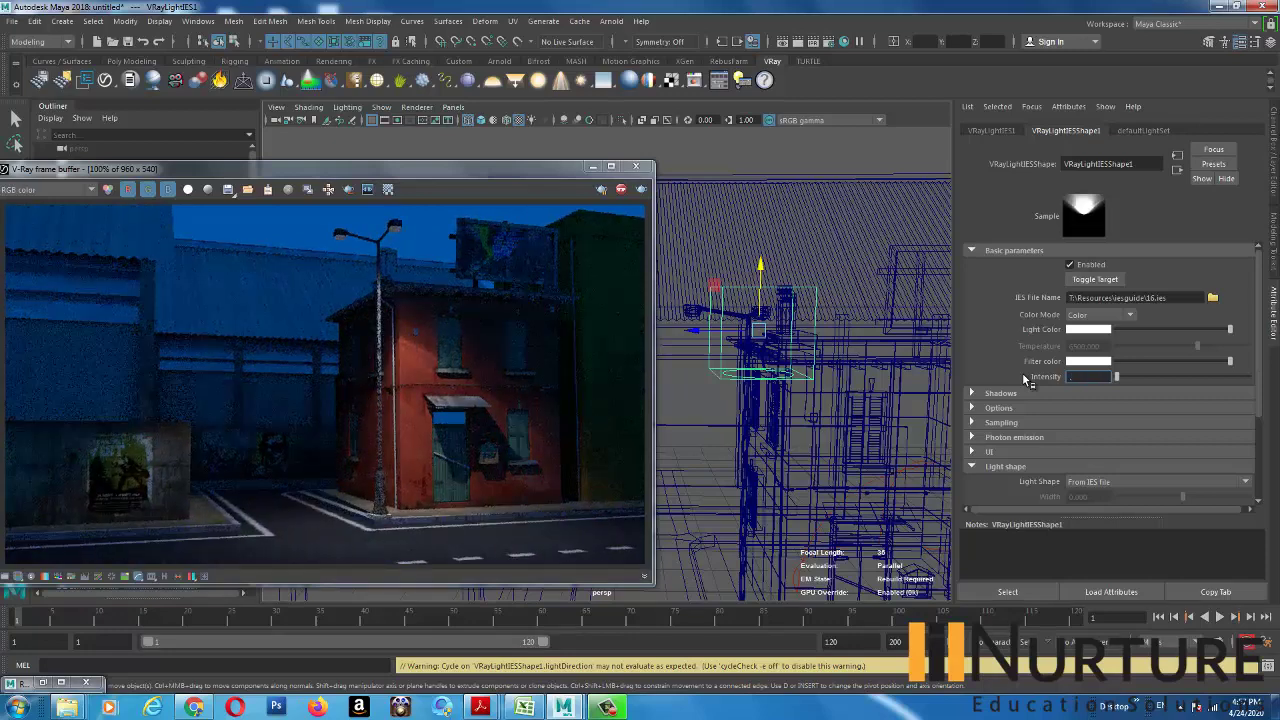
type(".01")
key("Return")
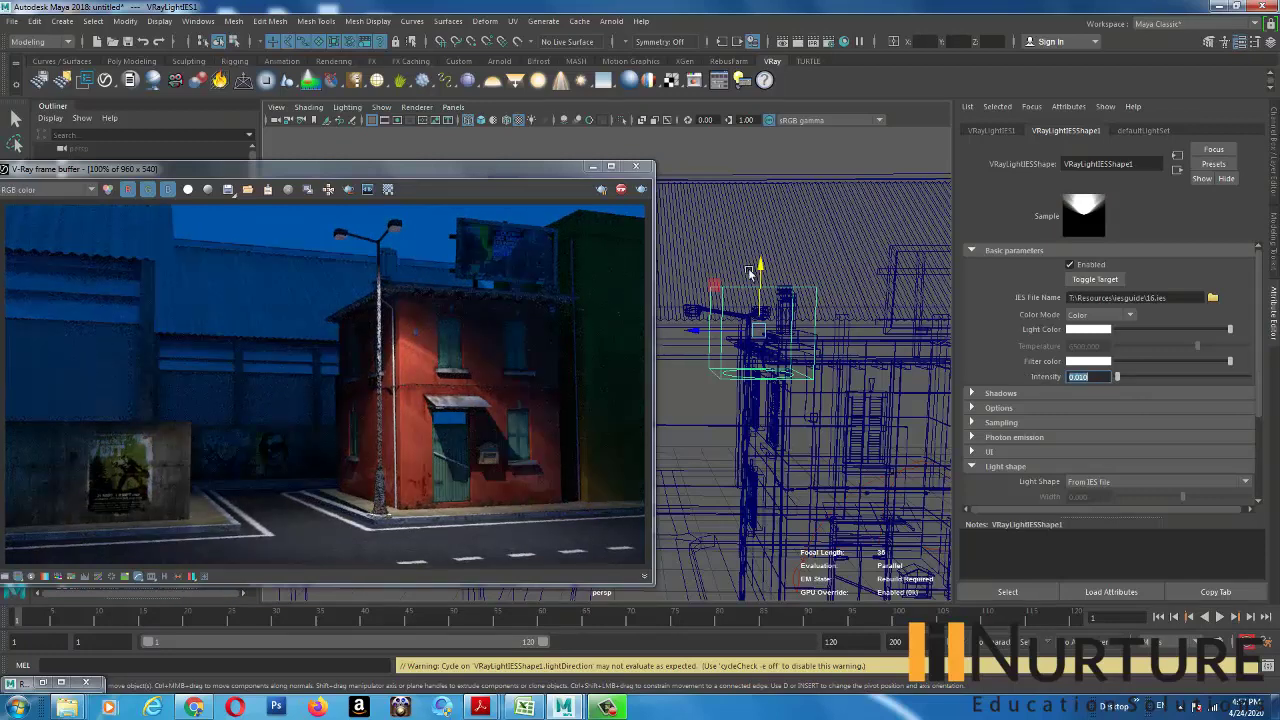
- Duplicate the IES light and place the copy at the street lamp's other head
left_click_drag(803, 267, 665, 380, "alt")
key("ctrl+d")
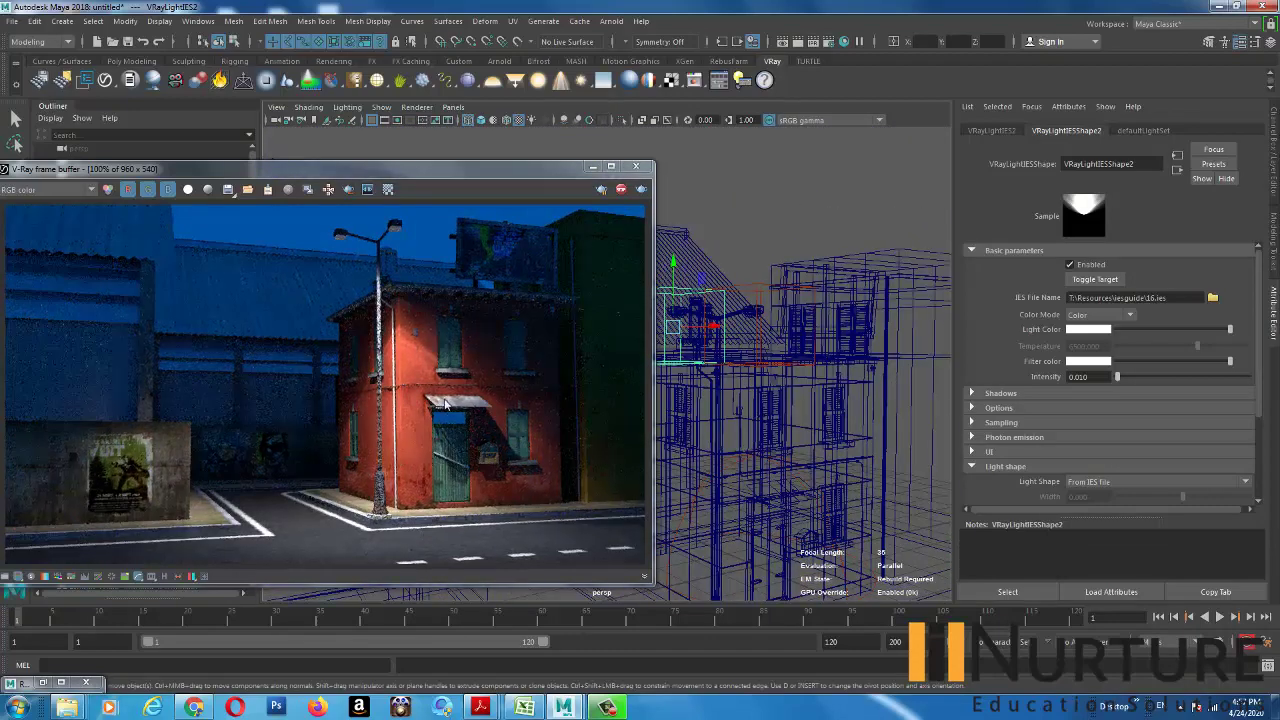
left_click_drag(777, 320, 766, 350, "alt")
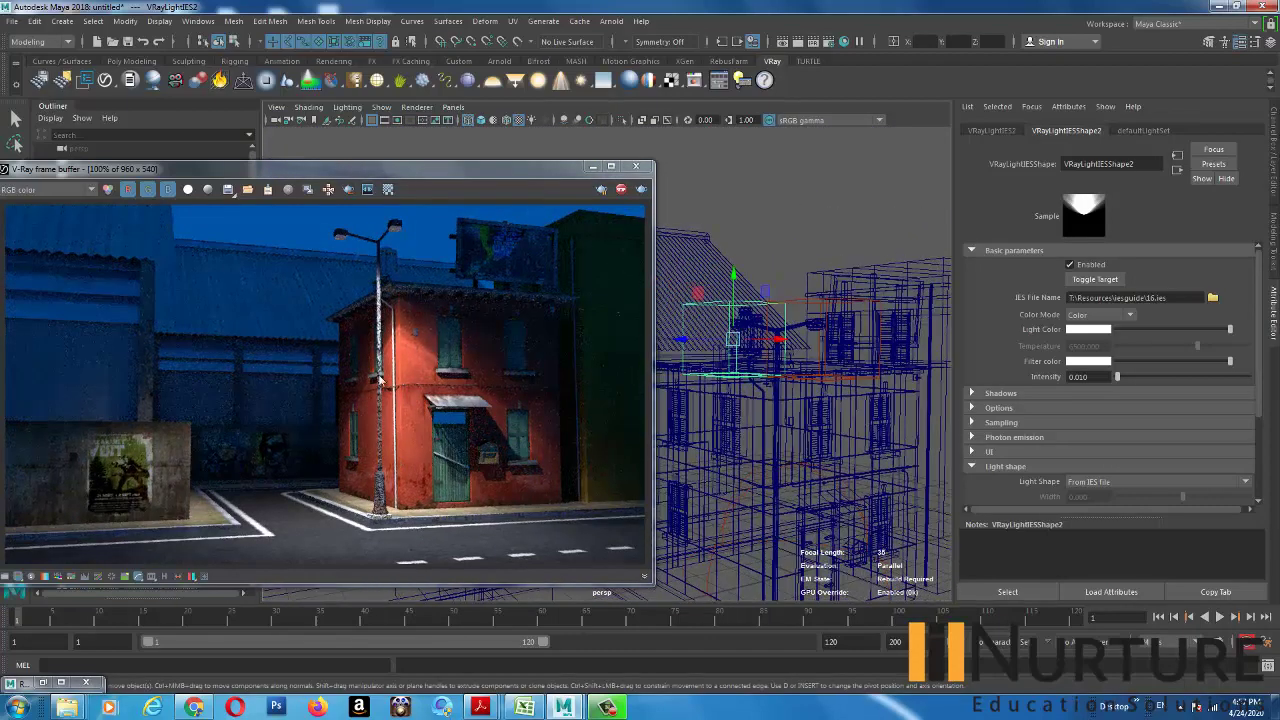
- Select the original IES light, switch its colour mode to Temperature and set the temperature to 3000
left_click(752, 248)
left_click(760, 300)
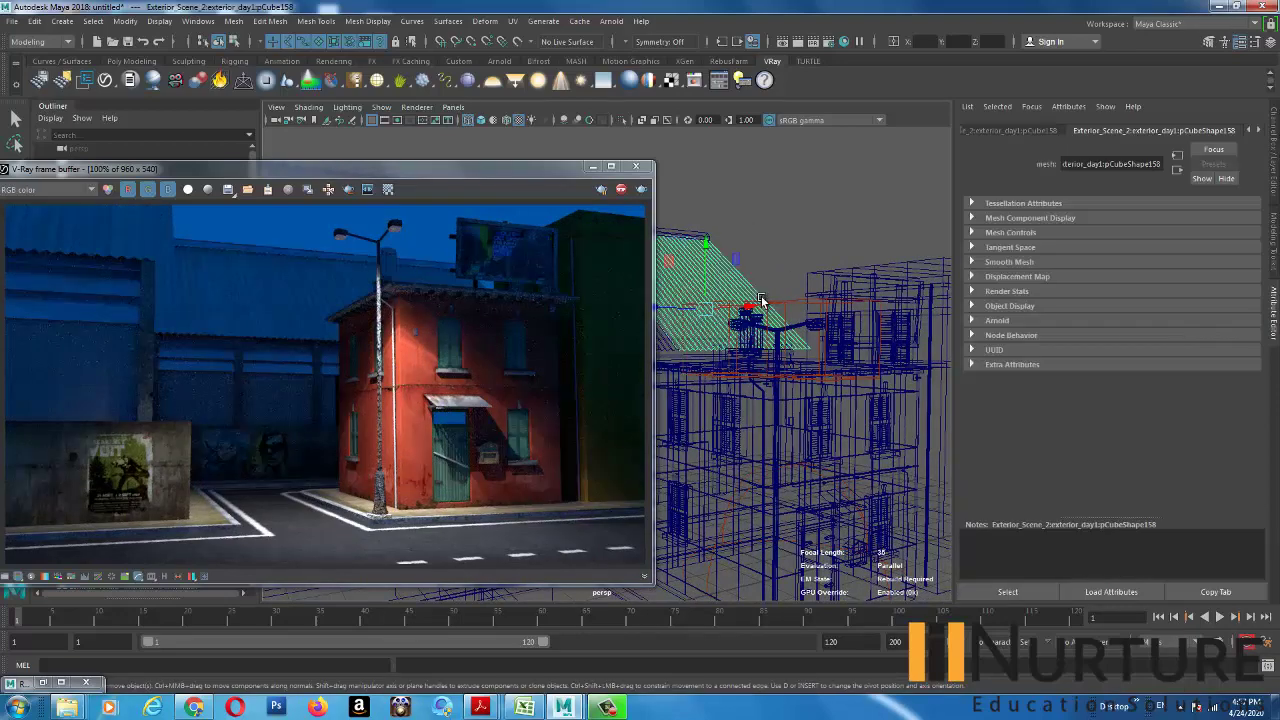
left_click_drag(781, 265, 840, 288, "alt")
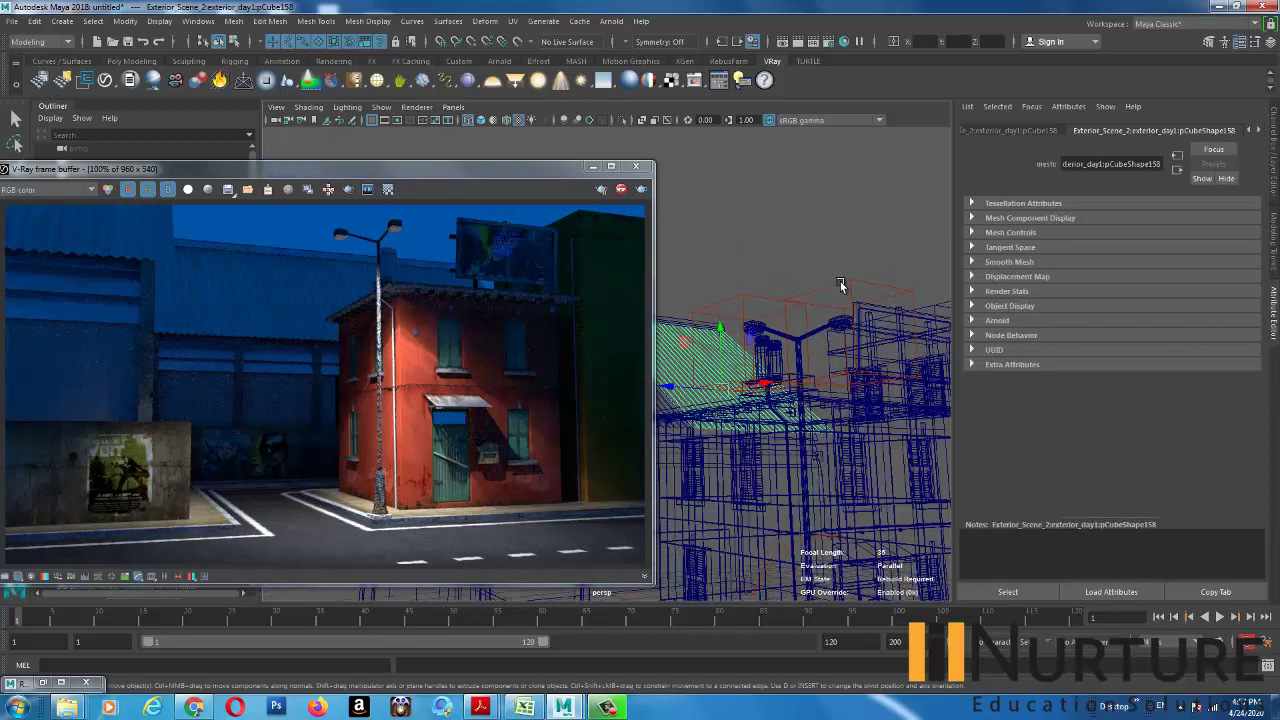
left_click(848, 283)
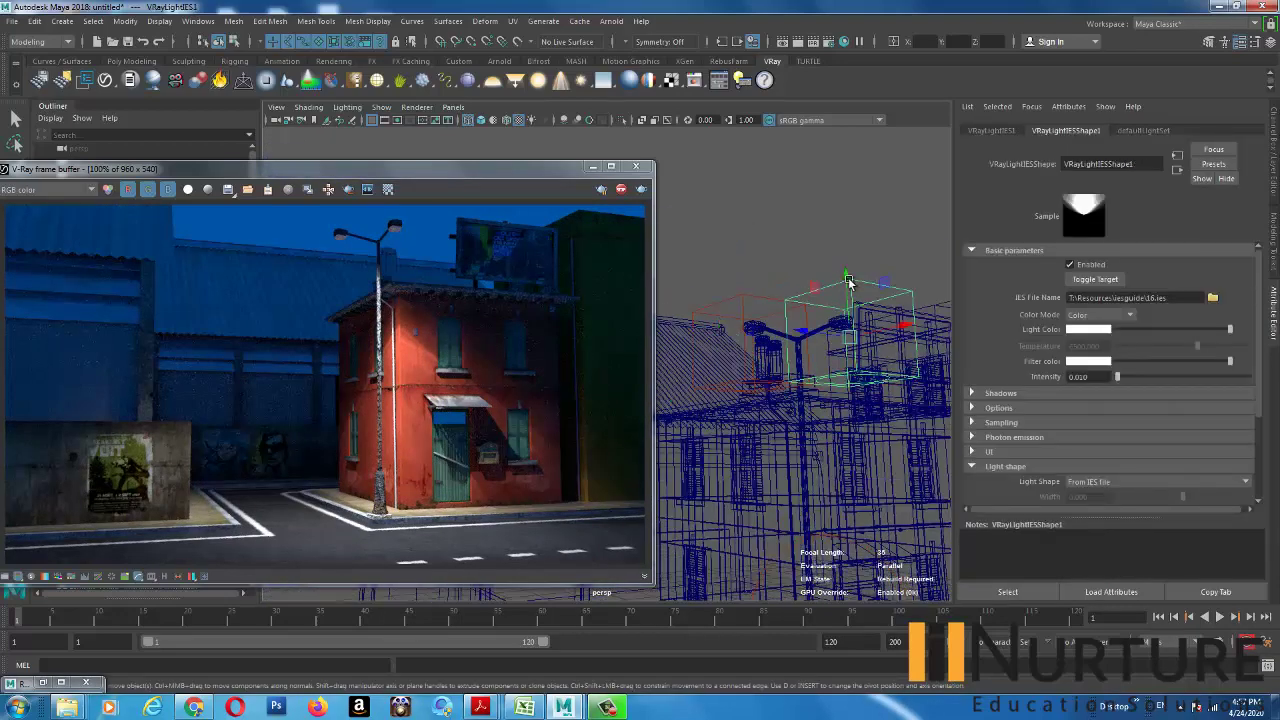
left_click(1098, 316)
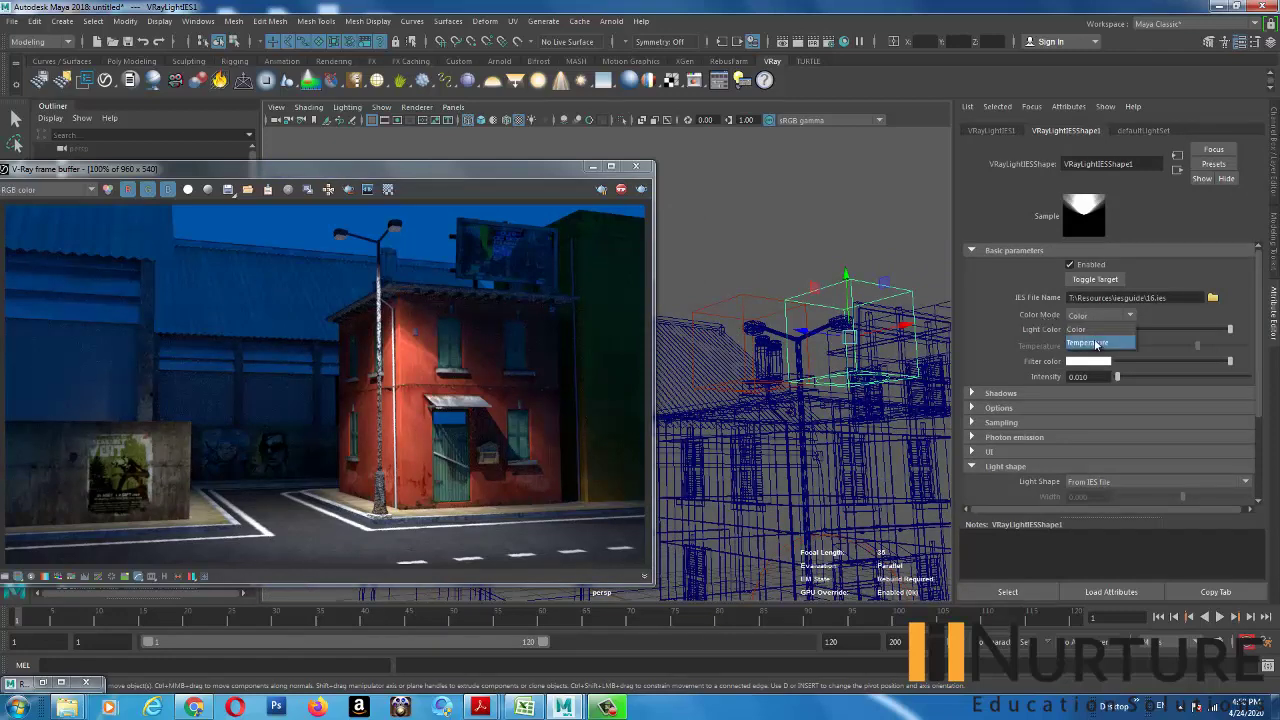
left_click(1098, 342)
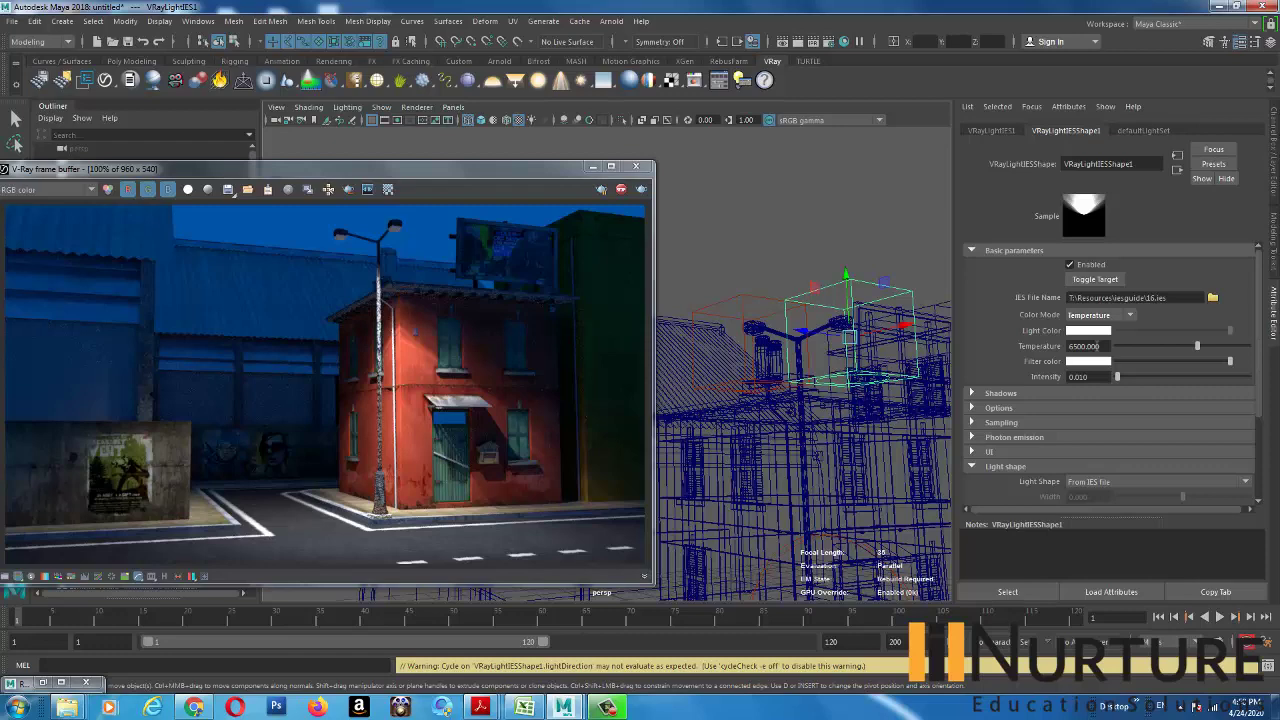
left_click_drag(1104, 346, 1058, 343)
type("5")
type("000")
key("Return")
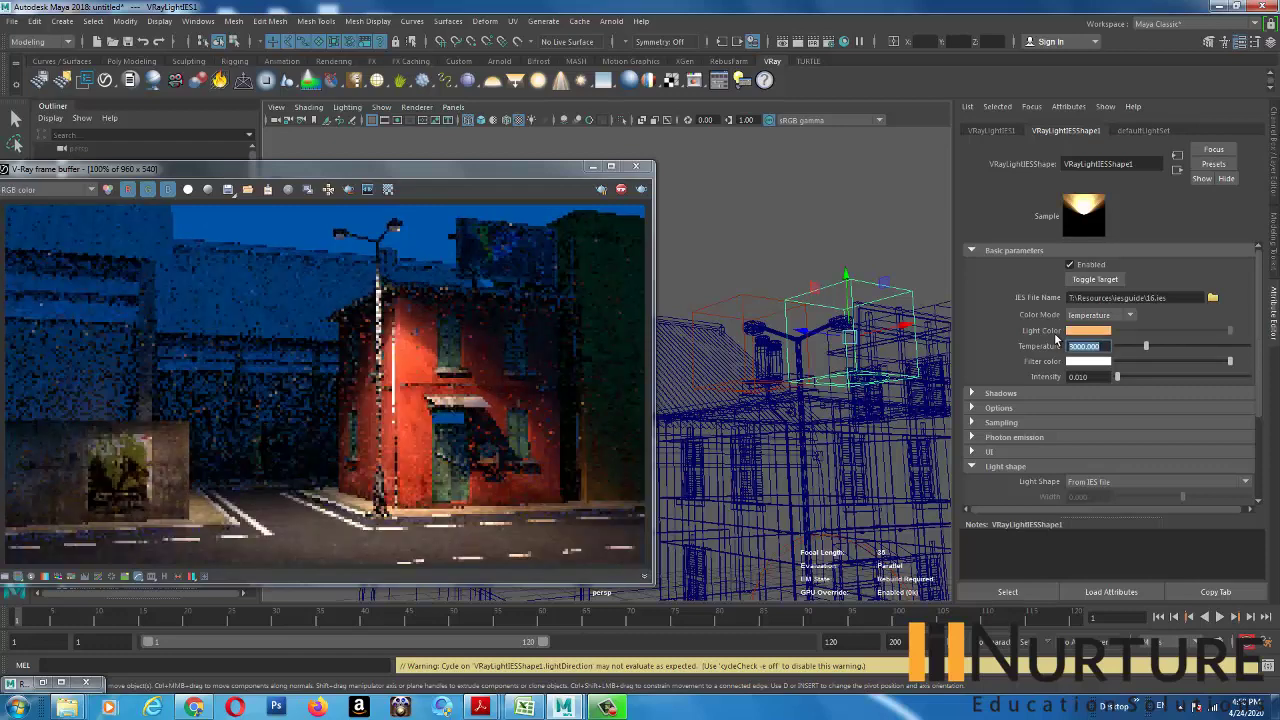
left_click(753, 295)
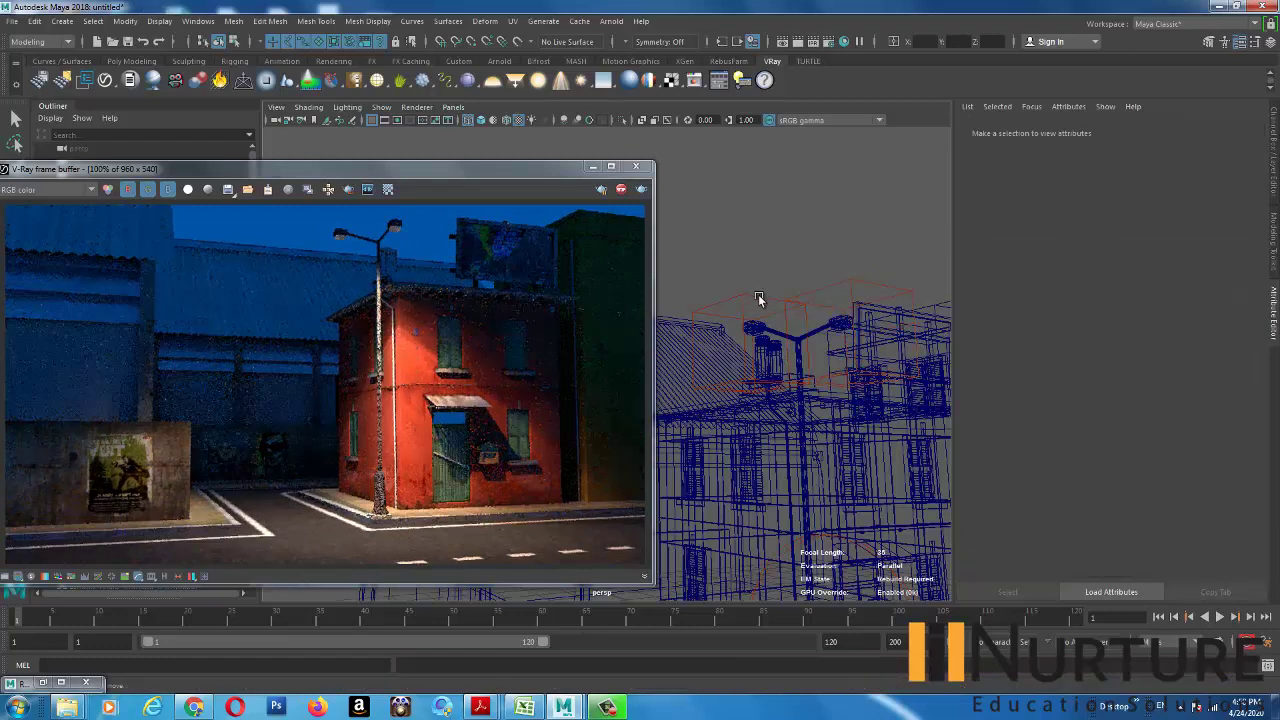
- Switch the second IES light's colour mode to Temperature, set its temperature to 3000 and clear the selection
left_click(750, 300)
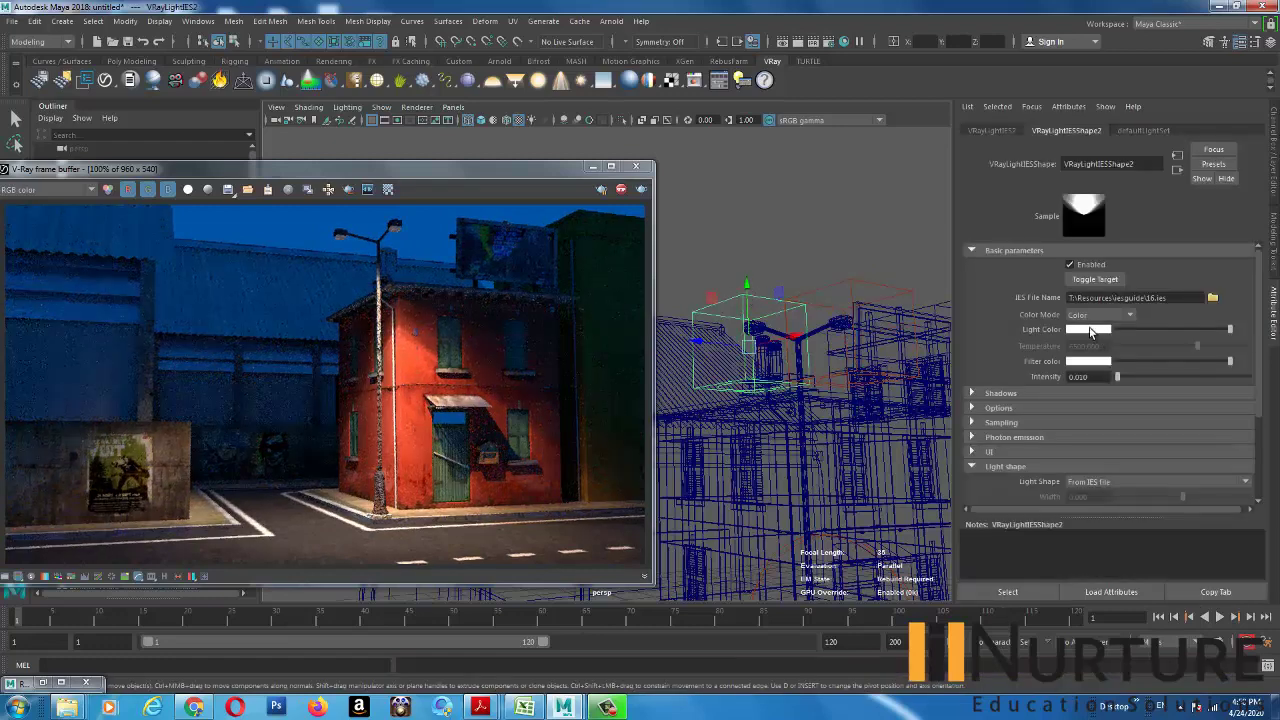
left_click(1094, 316)
left_click(1088, 342)
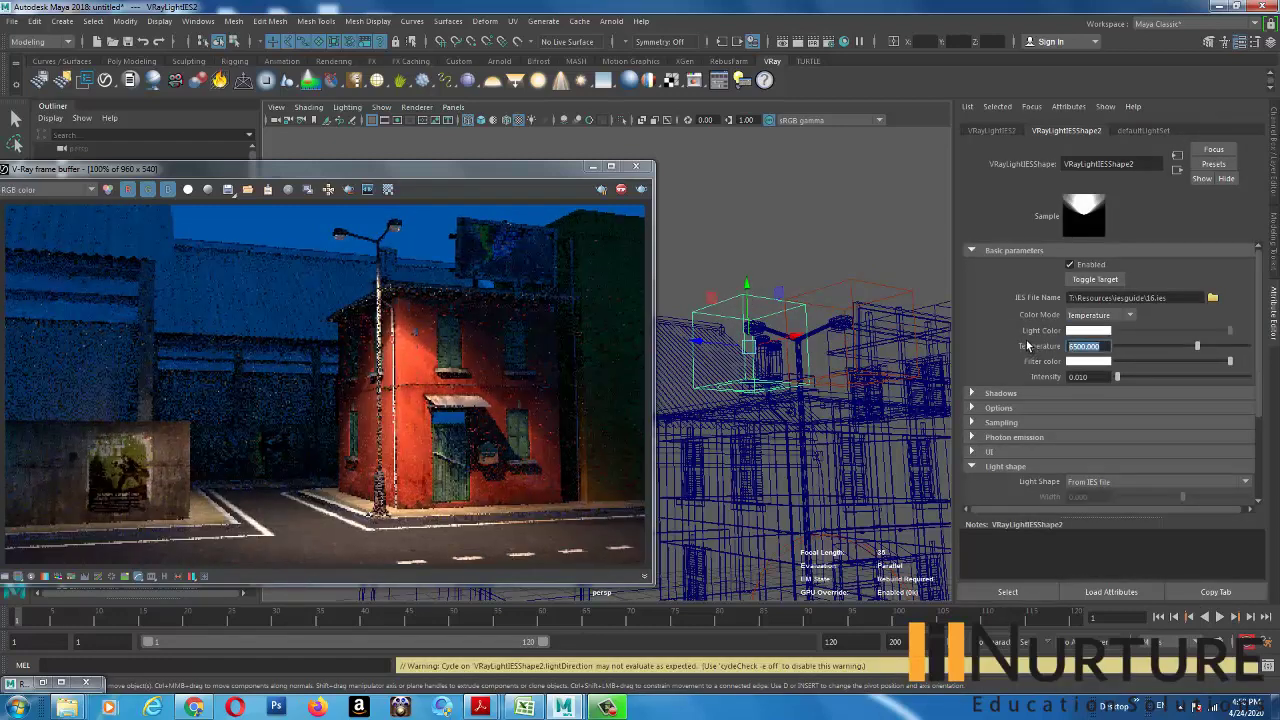
type("3000")
key("Return")
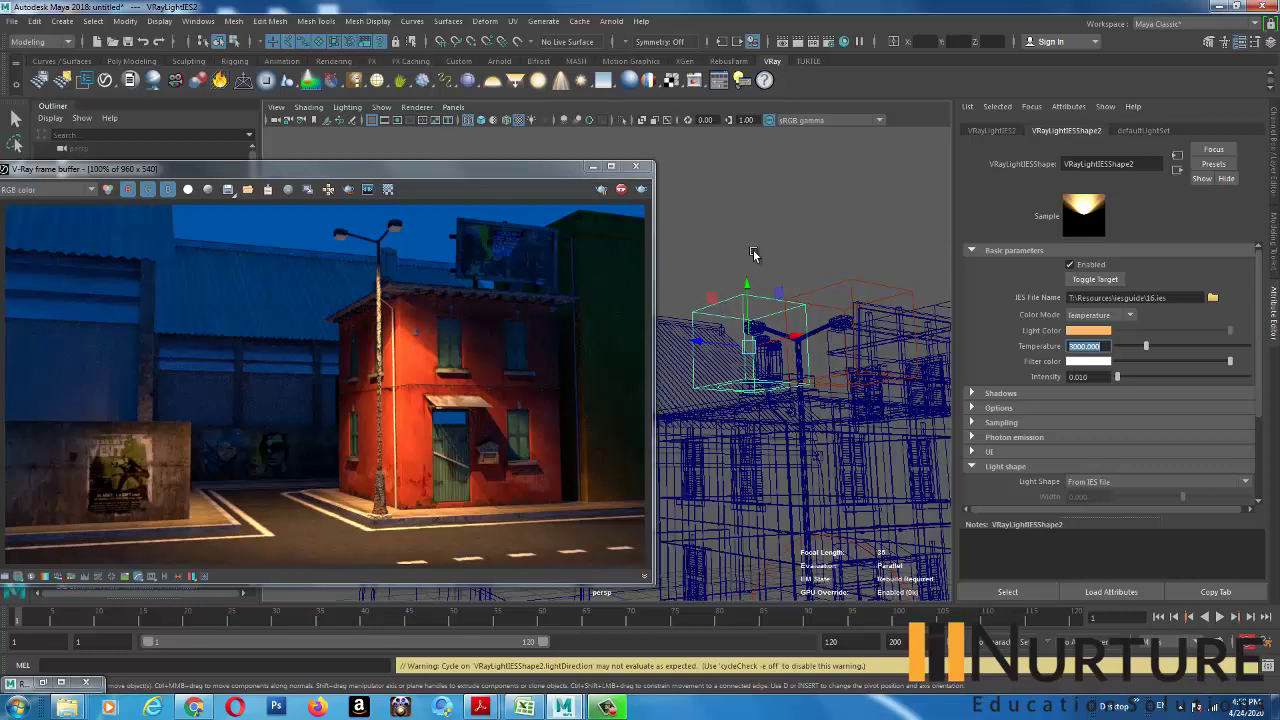
left_click(882, 307)
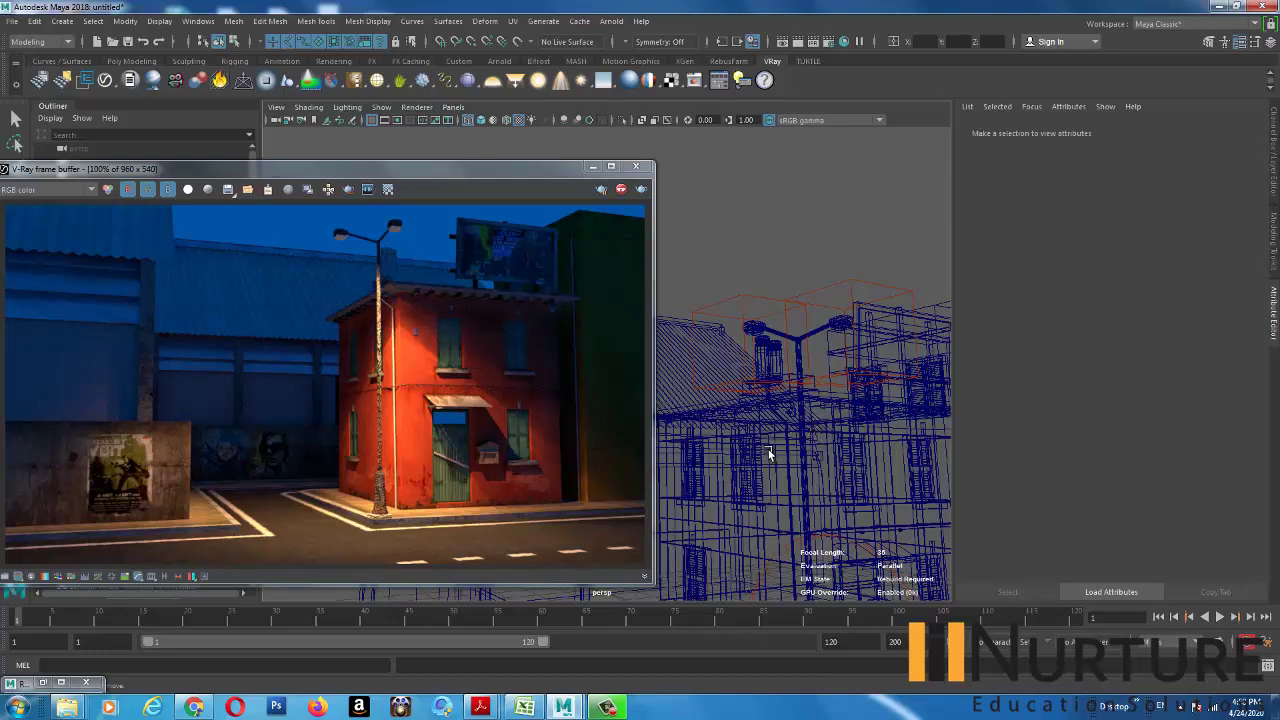
- Frame a window of the red corner building up close and switch the viewport to shaded display
left_click_drag(772, 422, 754, 344, "alt")
left_click(725, 337)
key("f")
scroll(760, 343, "up", 4)
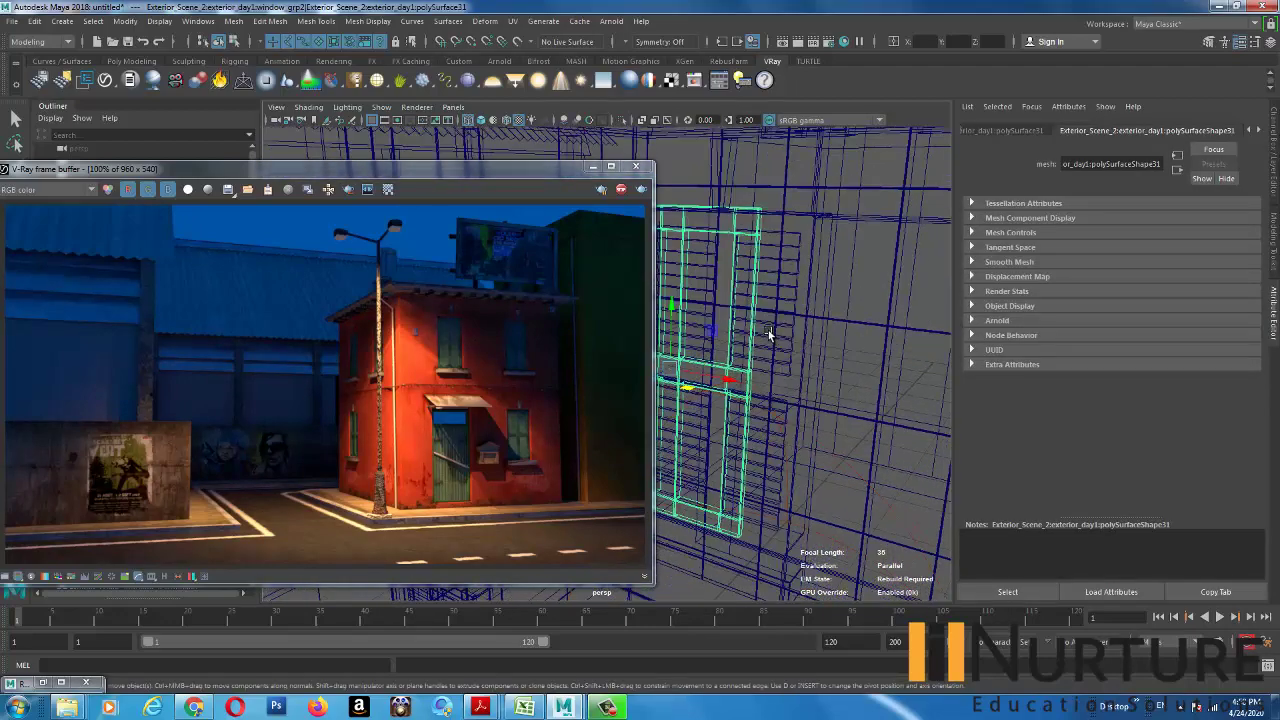
key("w")
key("5")
left_click(779, 310)
mouse_move(779, 310)
left_mouse_down("alt")
mouse_move(820, 370)
mouse_move(860, 366)
mouse_move(779, 358)
mouse_move(794, 357)
left_mouse_up("alt")
- Select the window panes on the front and side of the red building and assign them a new VRay Light Mtl
left_click(815, 296)
left_click(775, 363)
left_click_drag(822, 457, 785, 379, "alt")
scroll(795, 353, "up", 2)
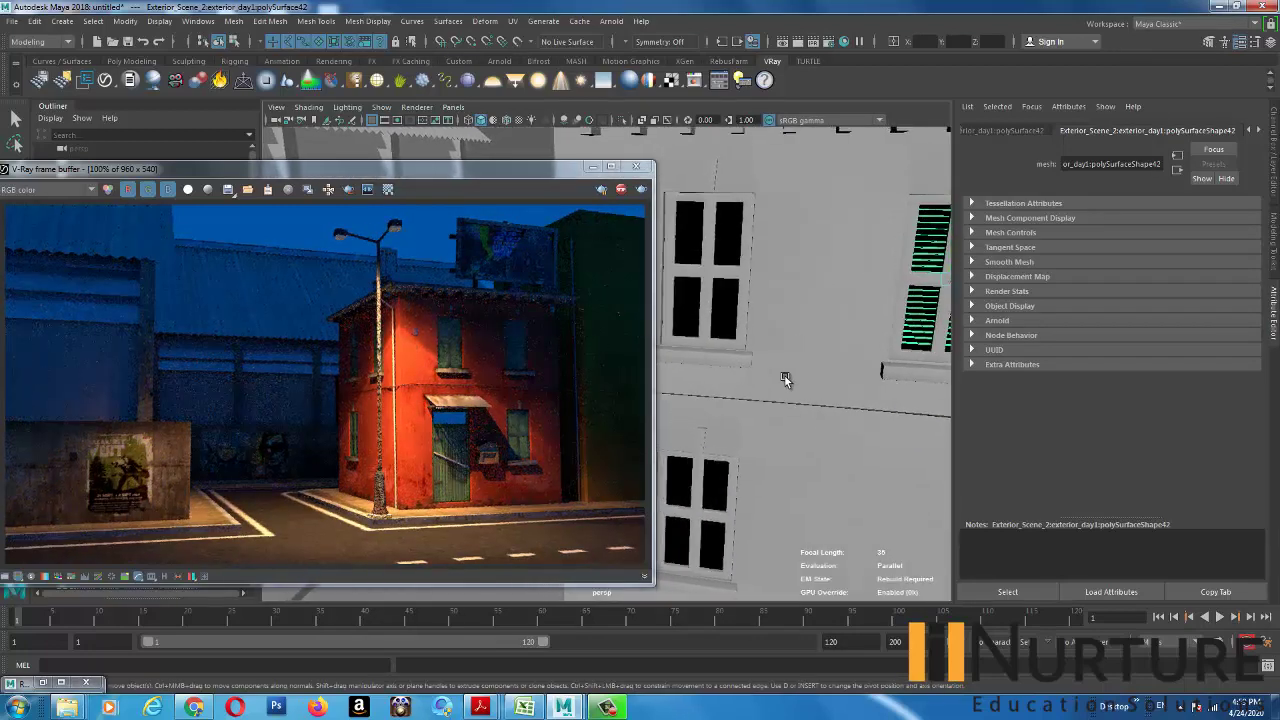
left_click(718, 483)
left_click_drag(780, 460, 790, 326, "alt")
left_click(805, 355)
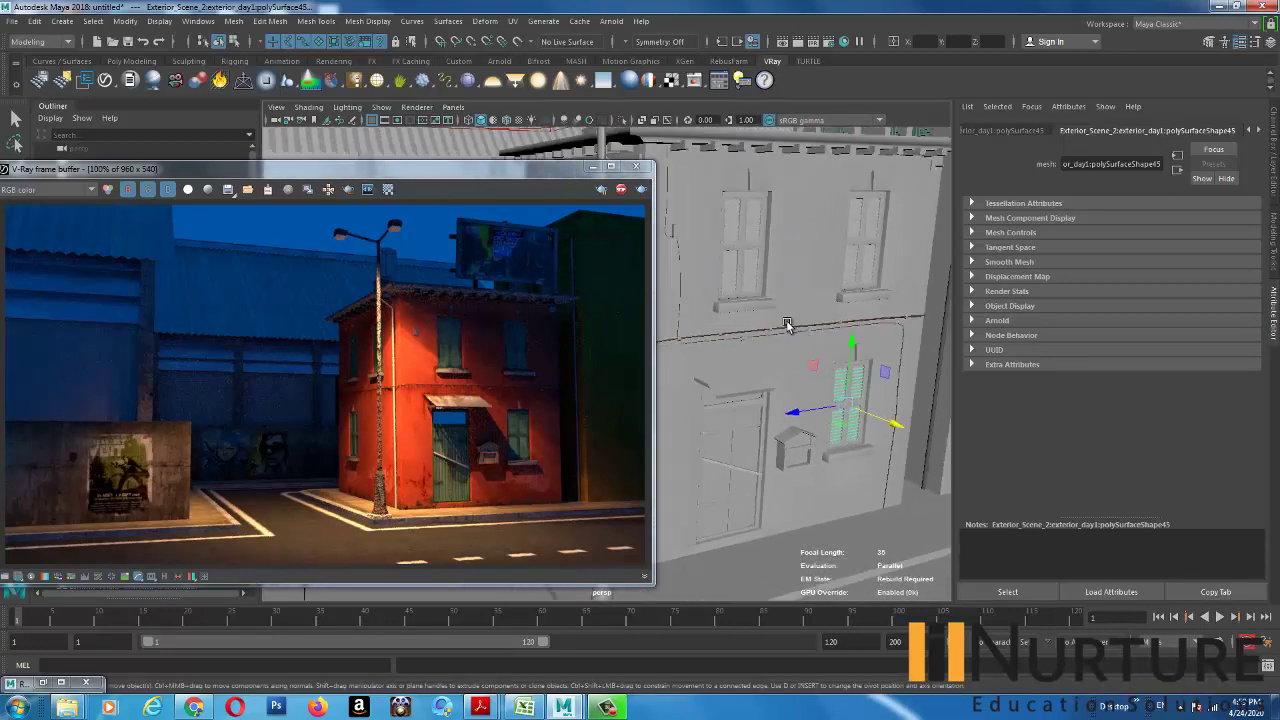
left_click(757, 216)
left_click_drag(757, 216, 849, 320, "alt")
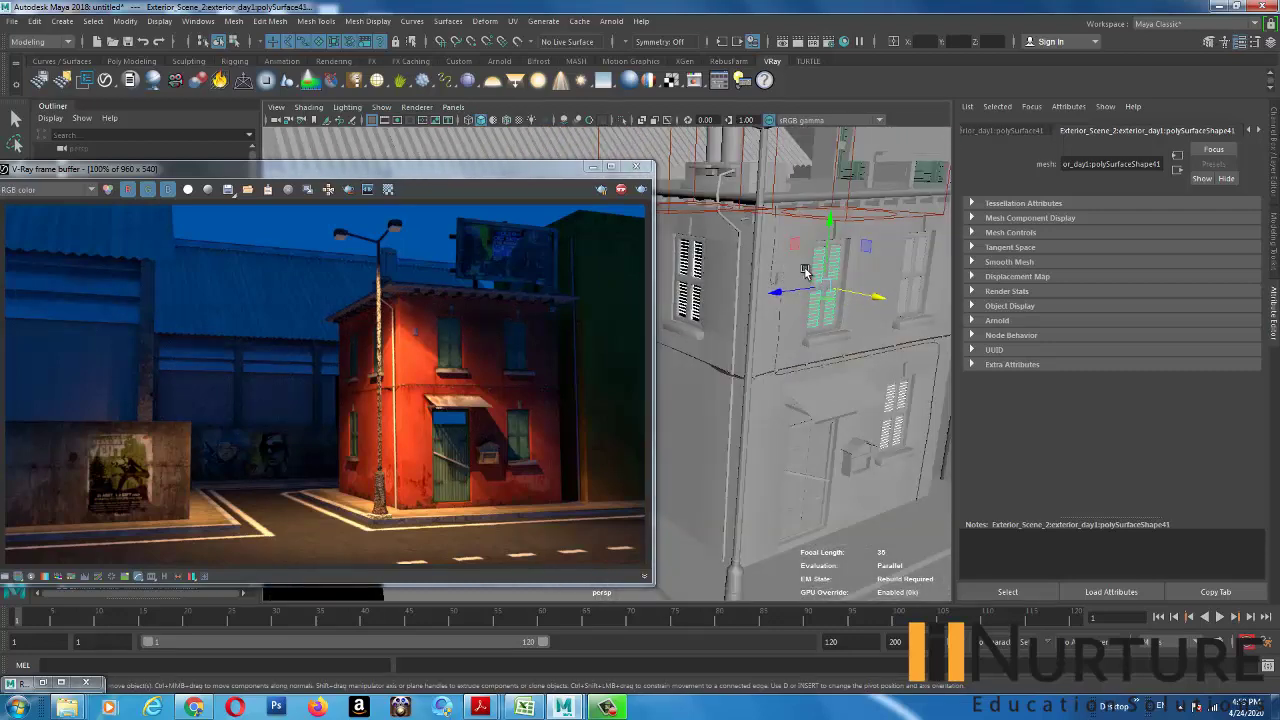
right_click_drag(822, 262, 788, 603)
left_click(668, 263)
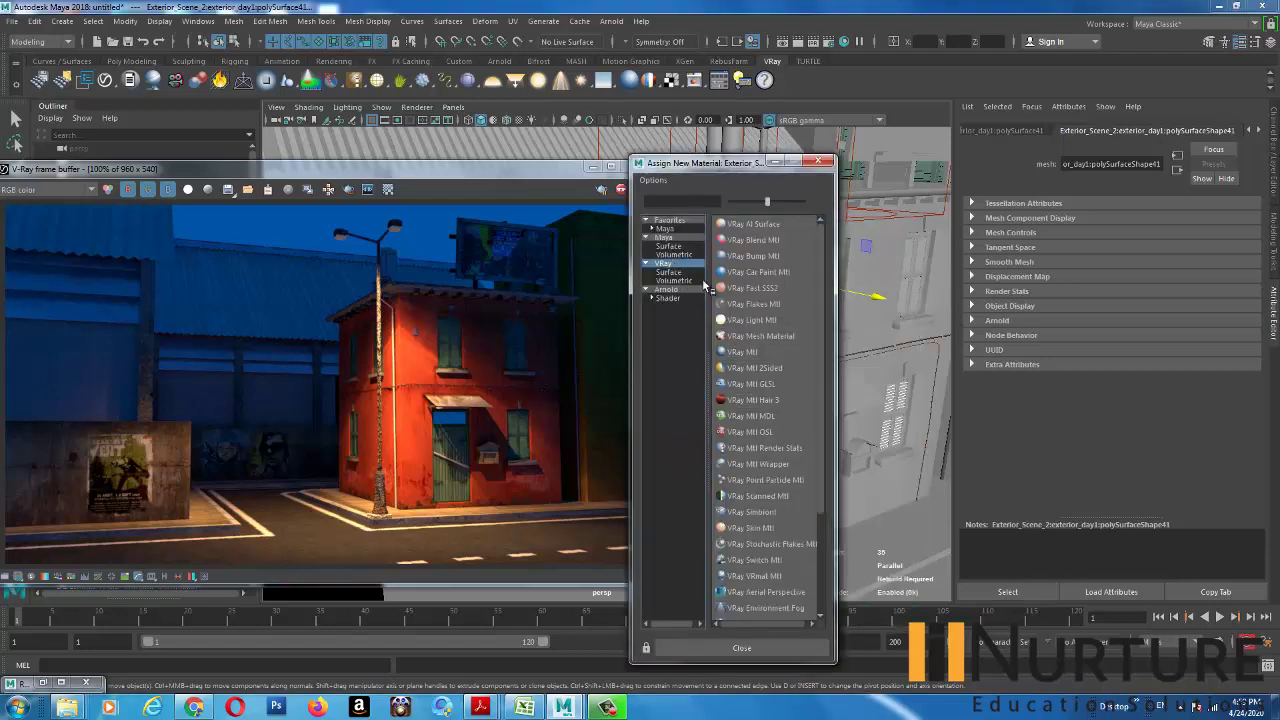
left_click(752, 321)
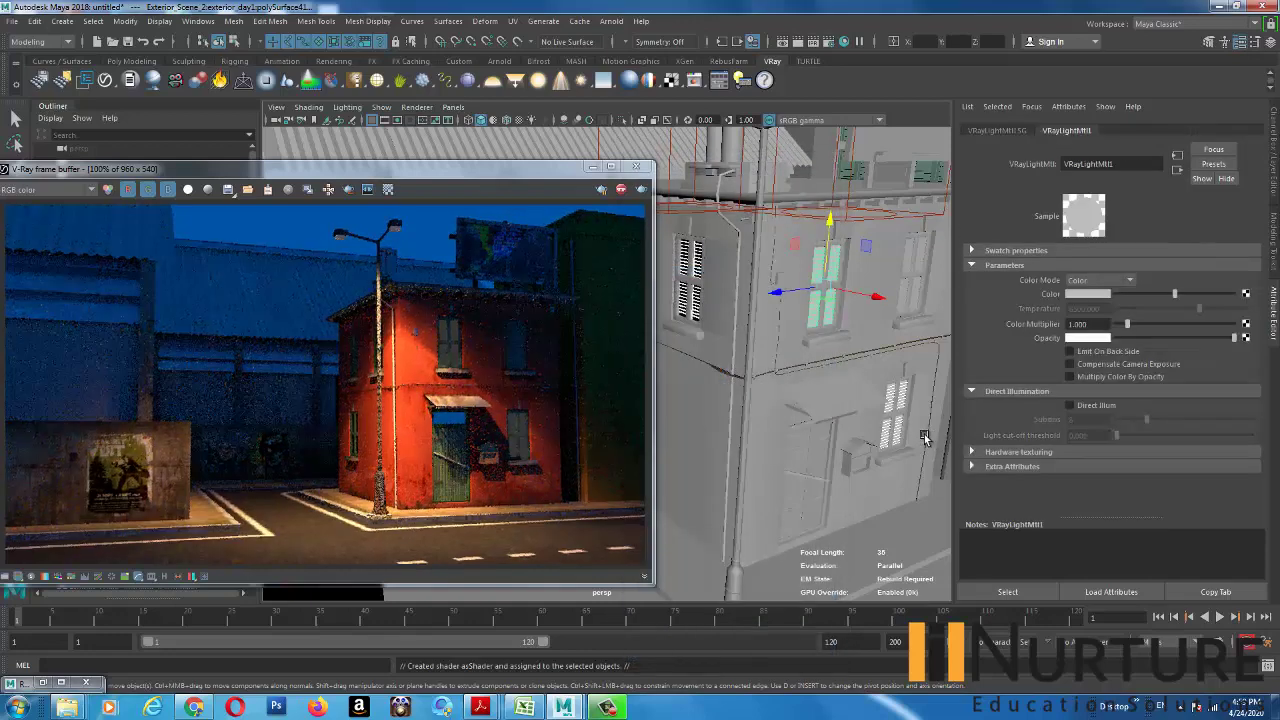
- Set the window light material's colour to pale yellow from the colour history, trying orange first
left_click(1083, 295)
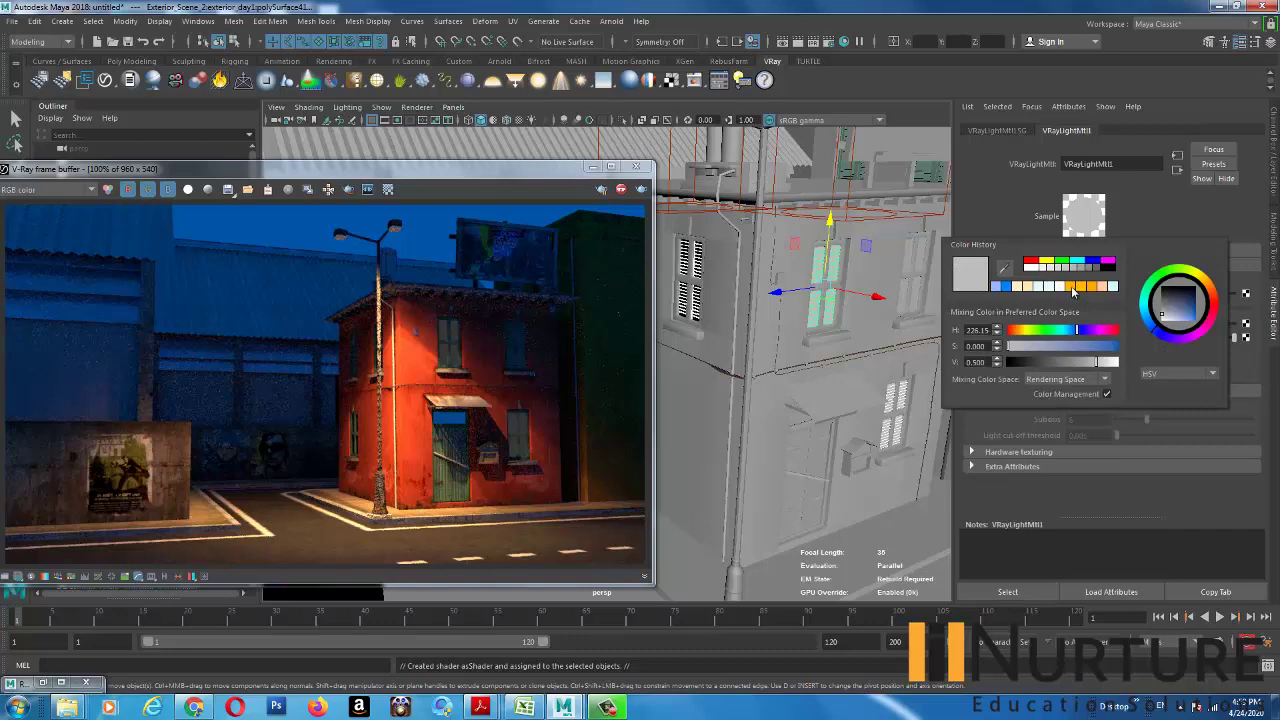
left_click(1073, 288)
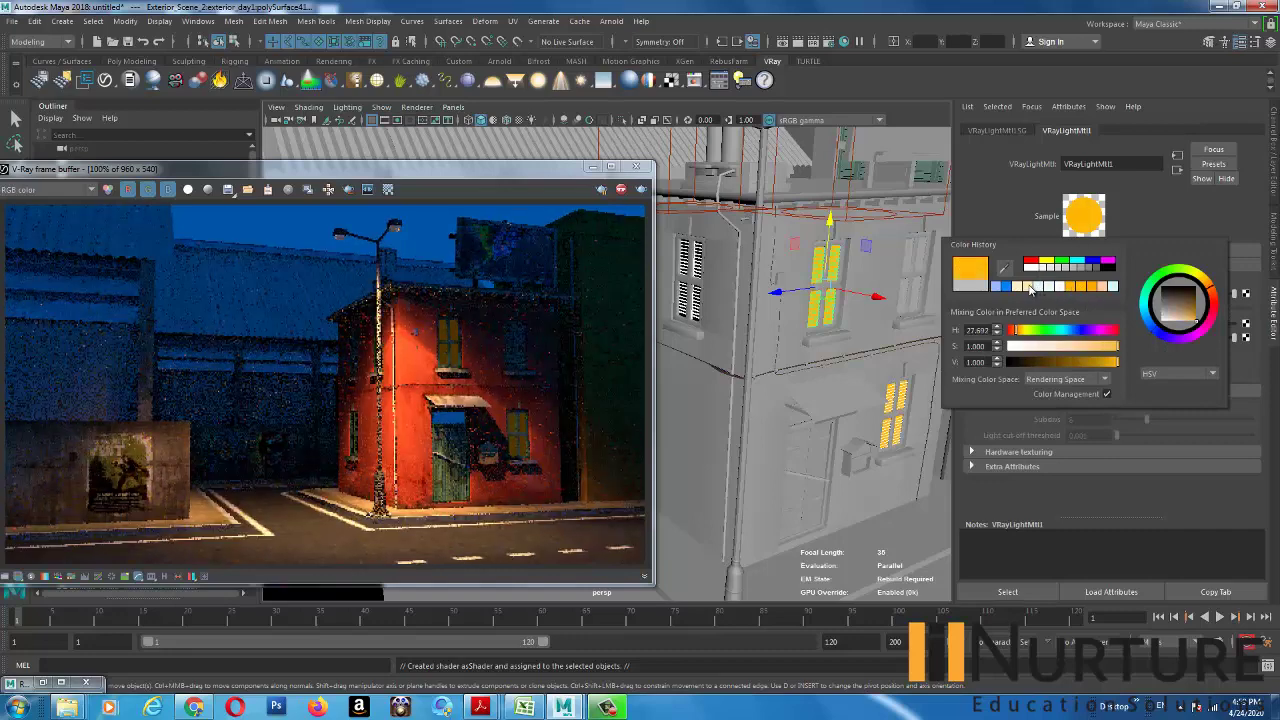
left_click(1030, 288)
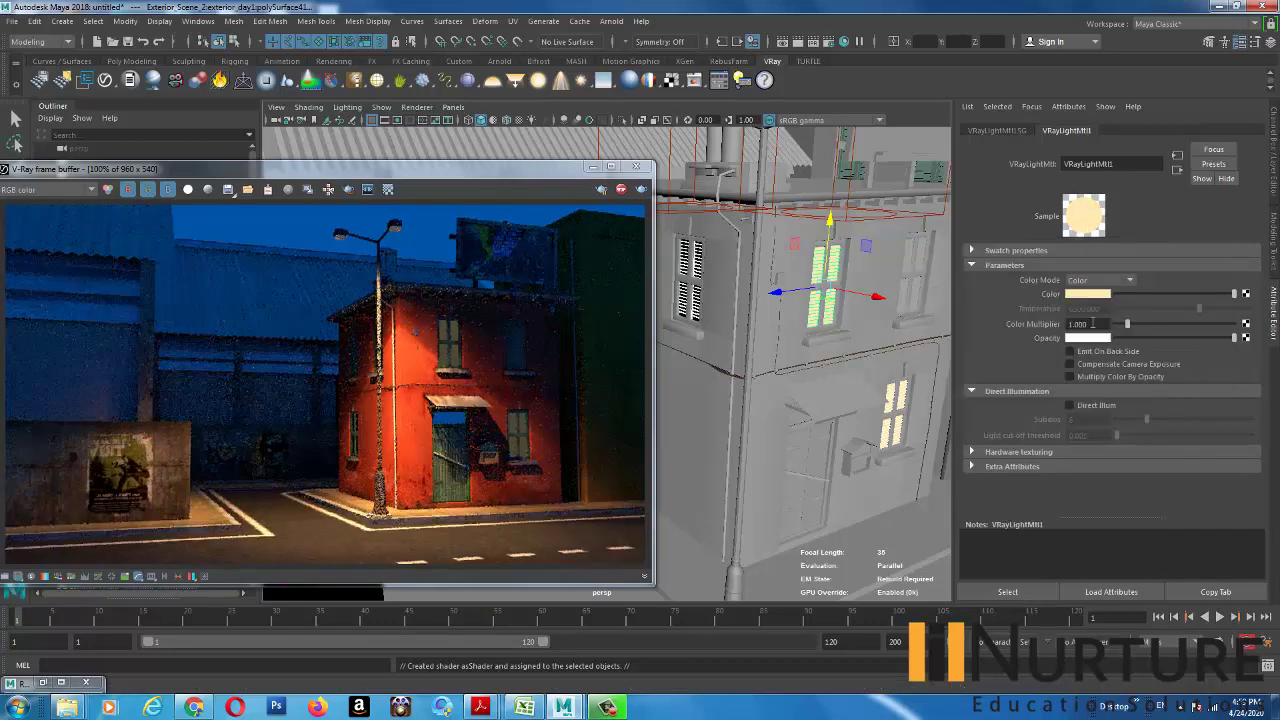
- Raise the window material's Color Multiplier to 20, trying 15 first, and enable Emit On Back Side
left_click(1093, 323)
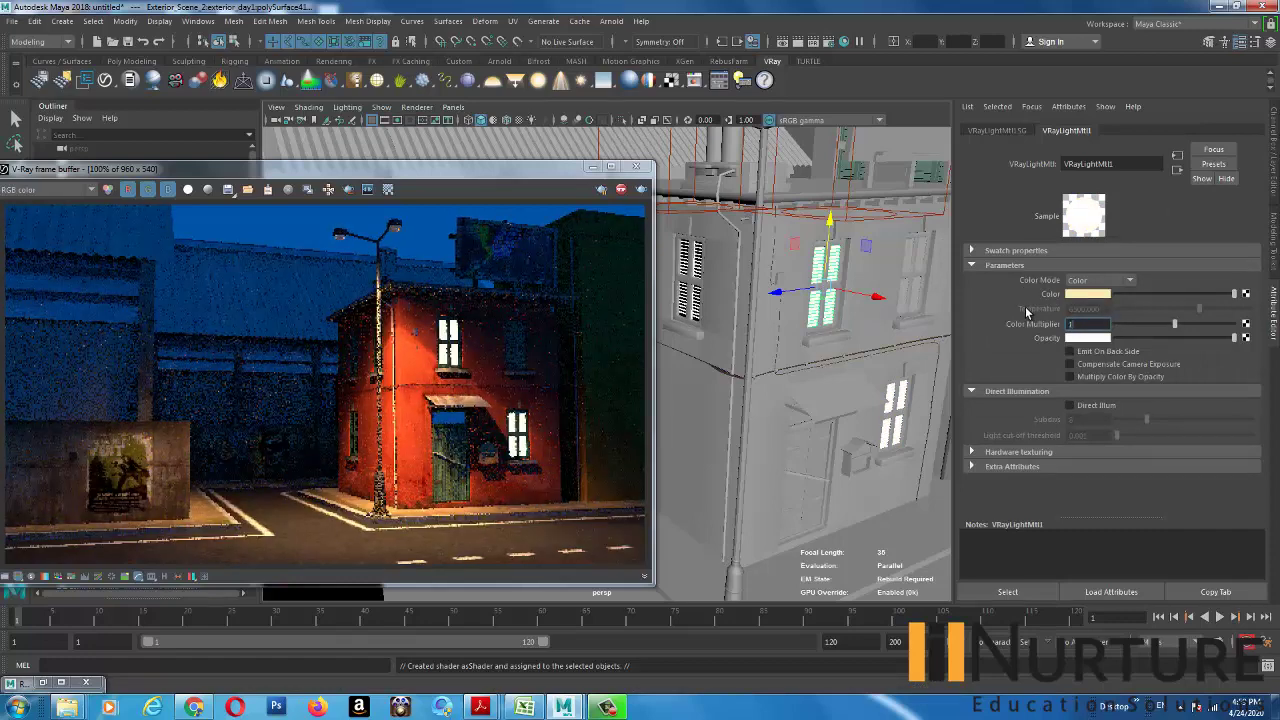
key("Return")
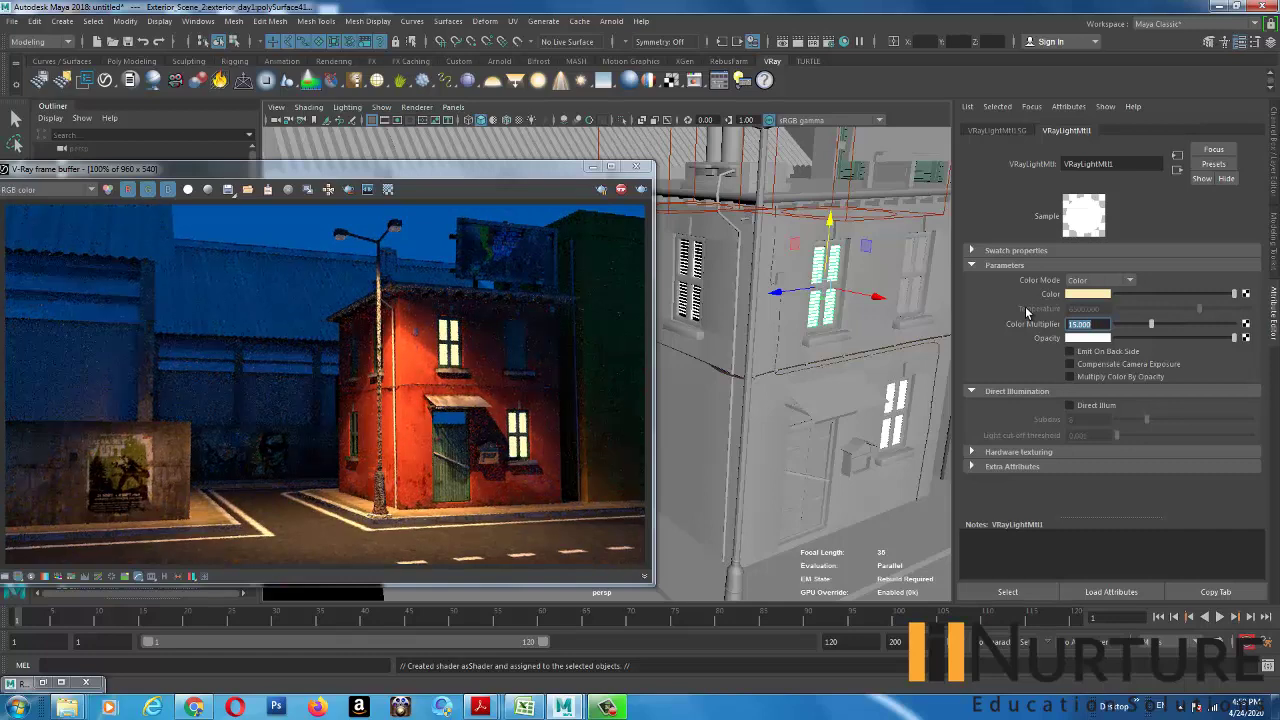
type("20")
key("Return")
left_click(1101, 352)
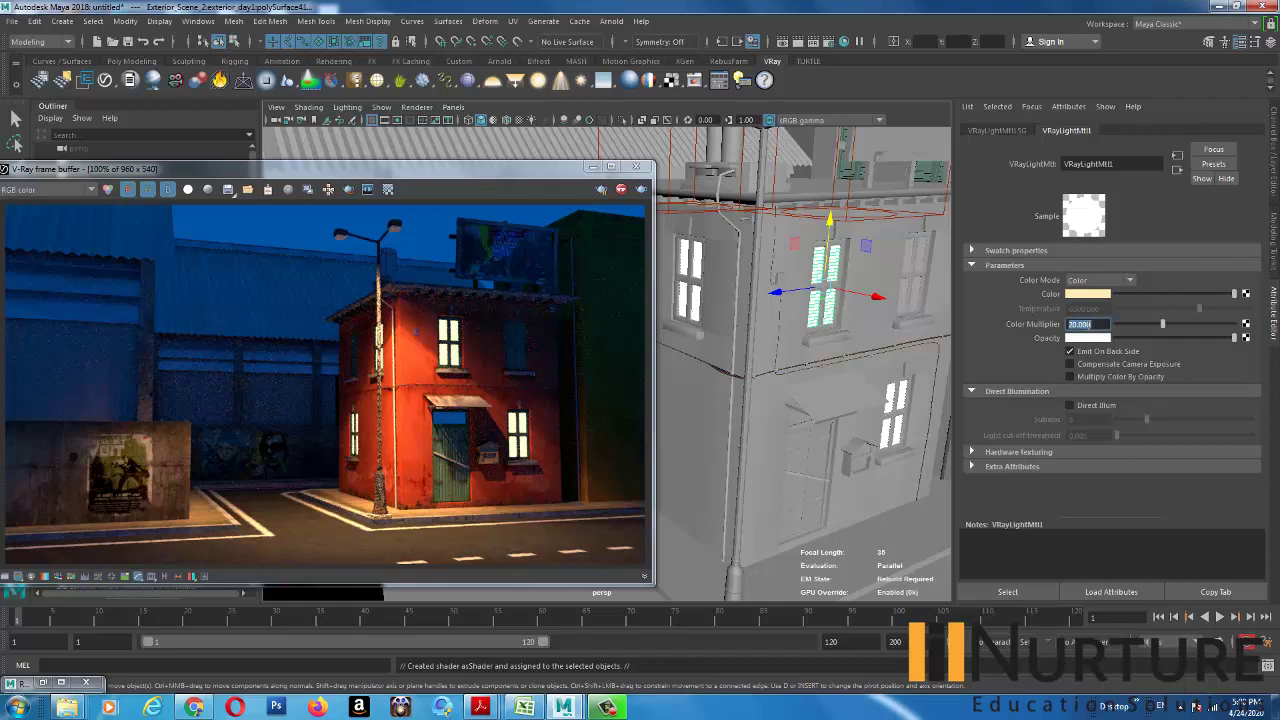
- Set the window material's Color Multiplier to 10, trying 500, 5000 and 25 first
type("500")
key("Return")
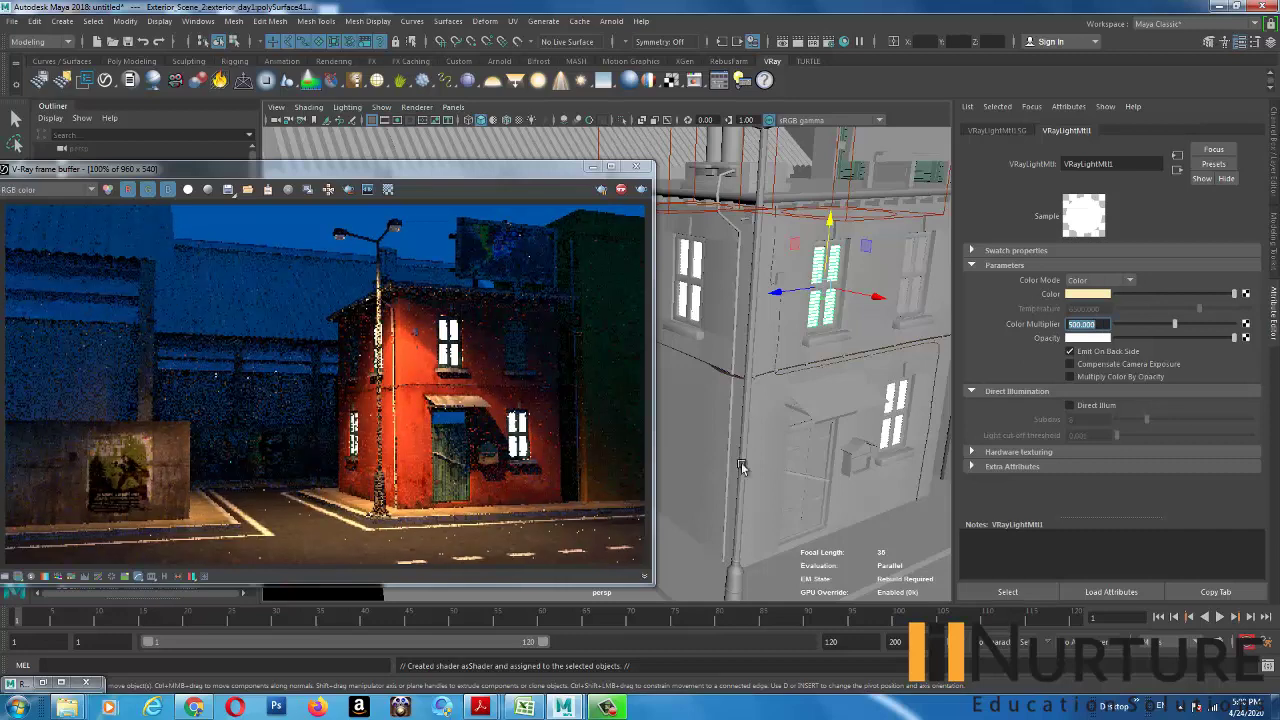
type("5000")
key("Return")
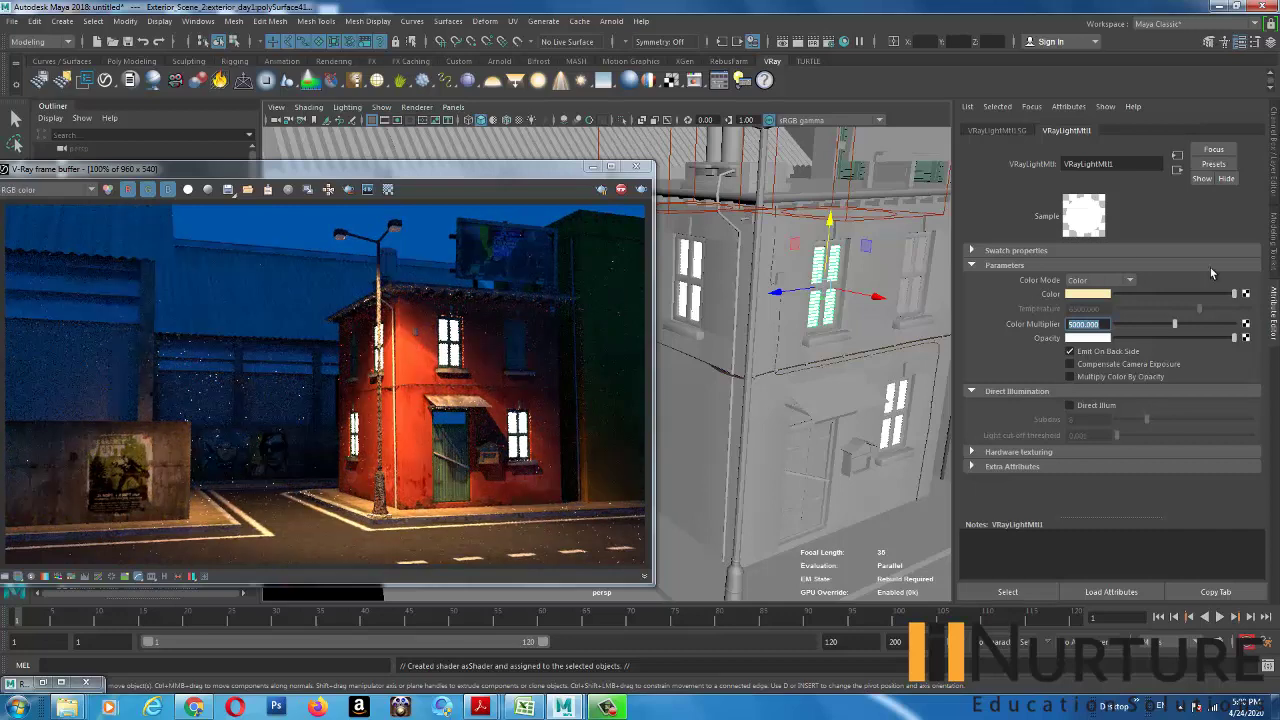
type("10")
key("Return")
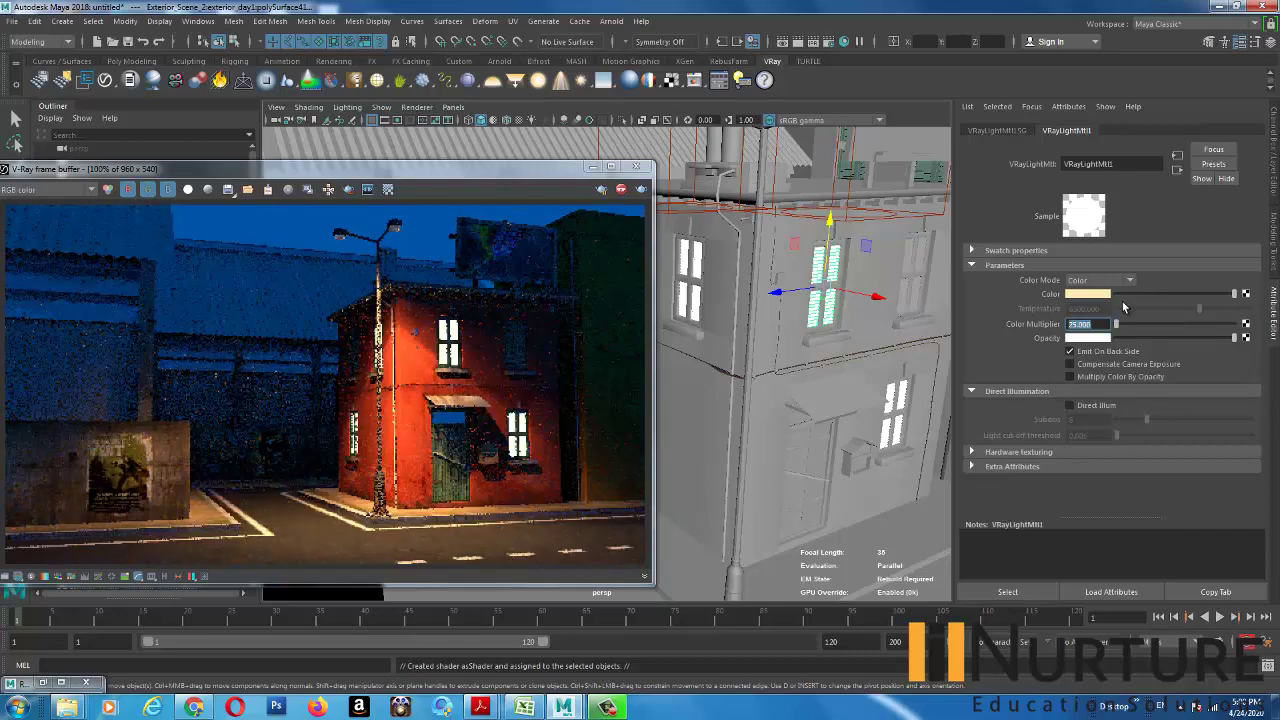
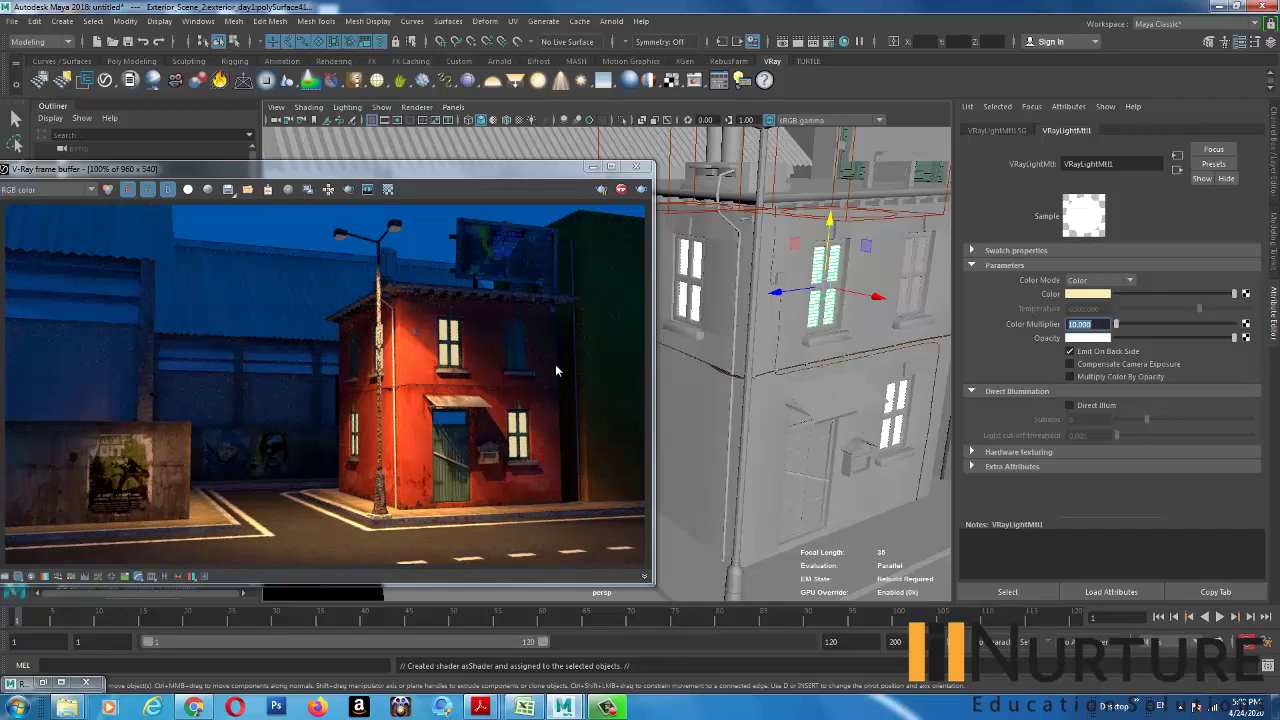
- Select the mesh of the small floodlights in front of the rooftop billboard and frame it up close
left_click_drag(814, 246, 809, 317, "alt")
middle_click_drag(809, 317, 769, 300, "alt")
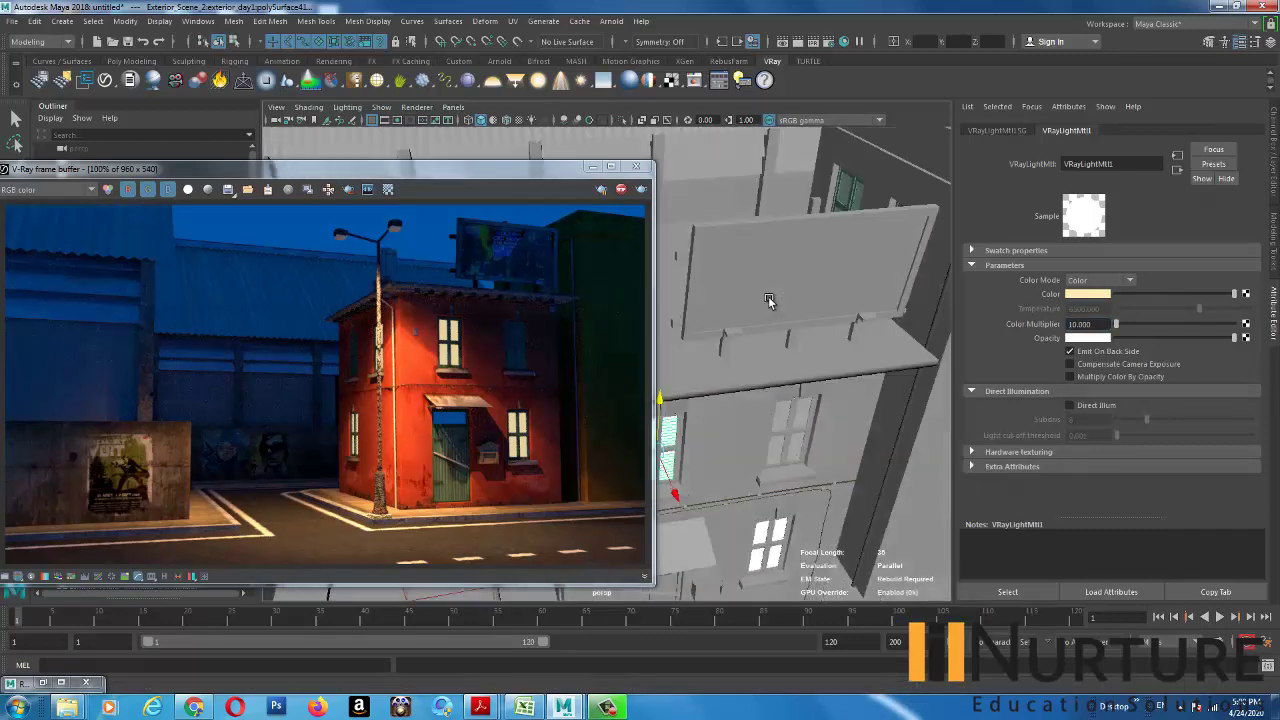
right_click_drag(769, 300, 789, 317, "alt")
middle_click_drag(789, 317, 771, 317, "alt")
left_click(766, 322)
left_click_drag(803, 347, 835, 348, "alt")
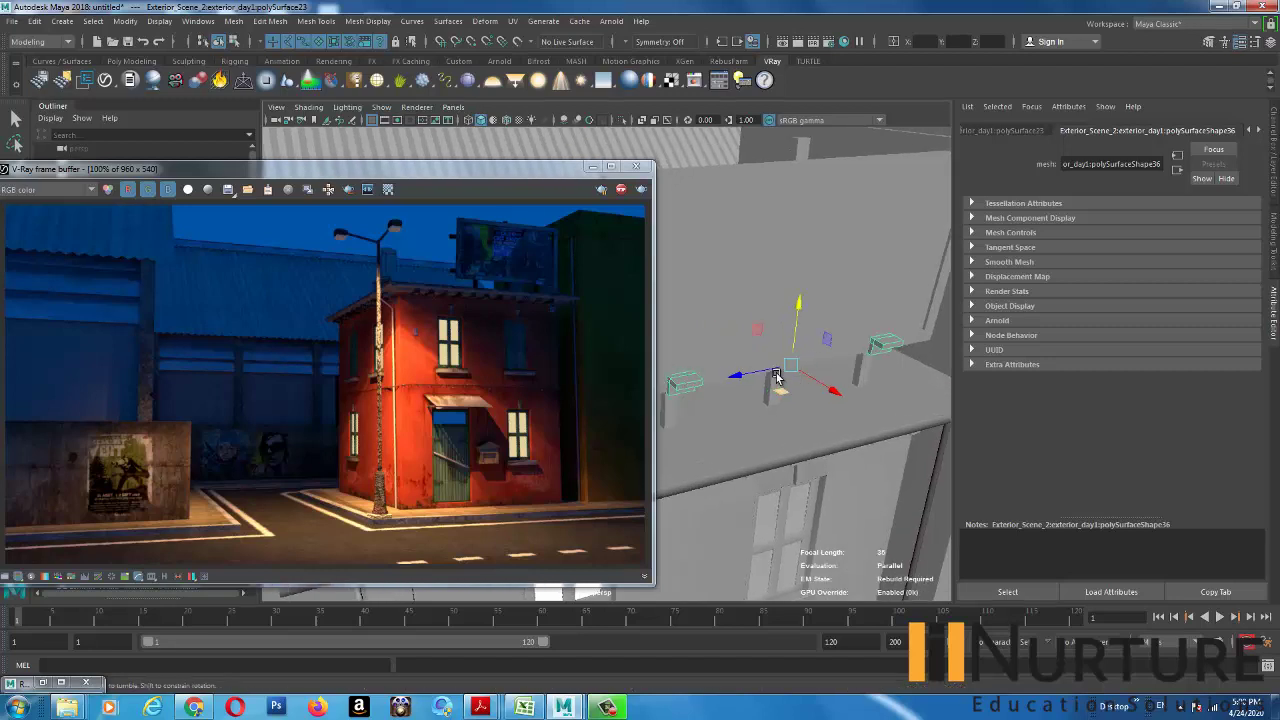
left_click_drag(725, 387, 700, 344, "alt")
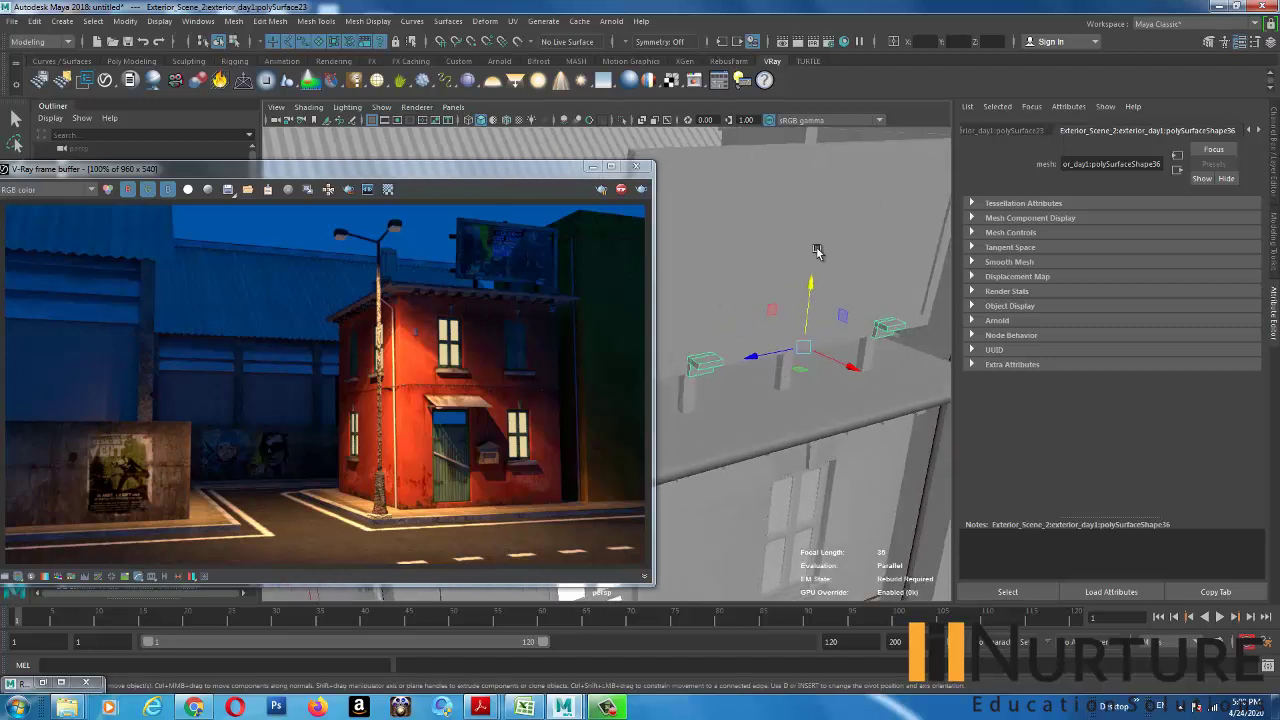
left_click_drag(817, 251, 735, 356, "alt")
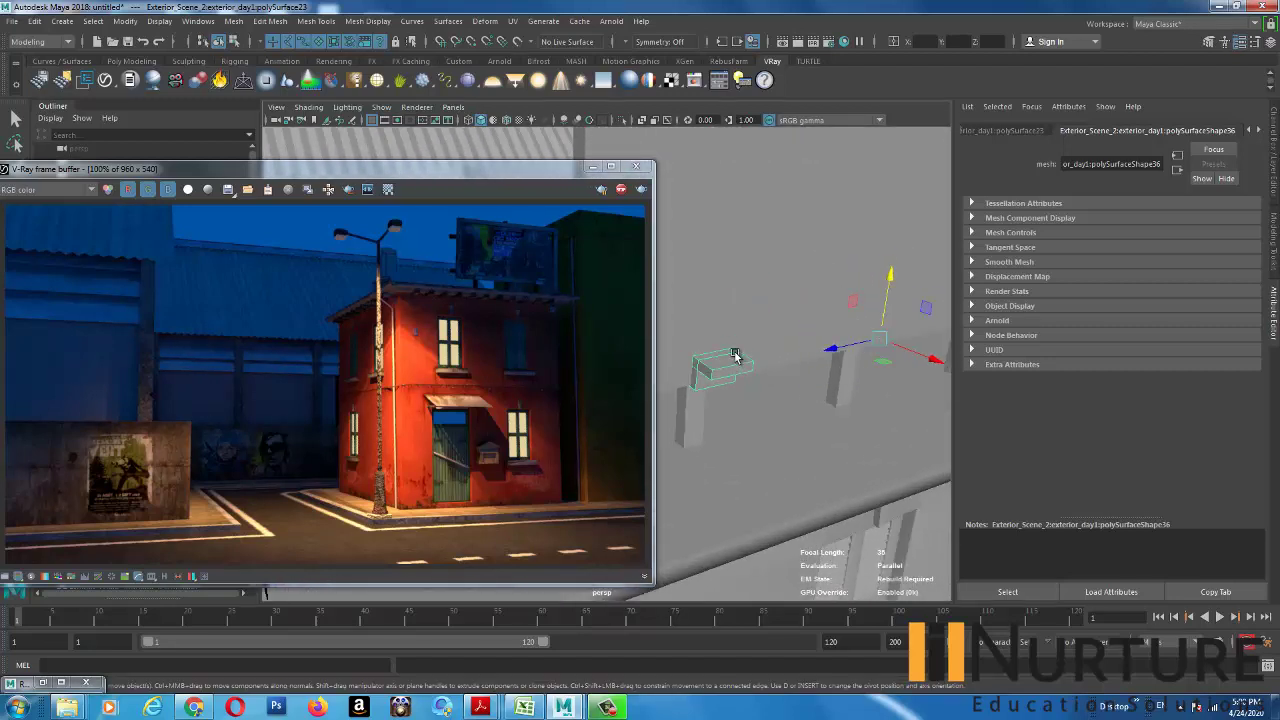
- Select the upper faces of both billboard floodlights and assign them a new VRay Light Mtl
right_click_drag(734, 358, 732, 369)
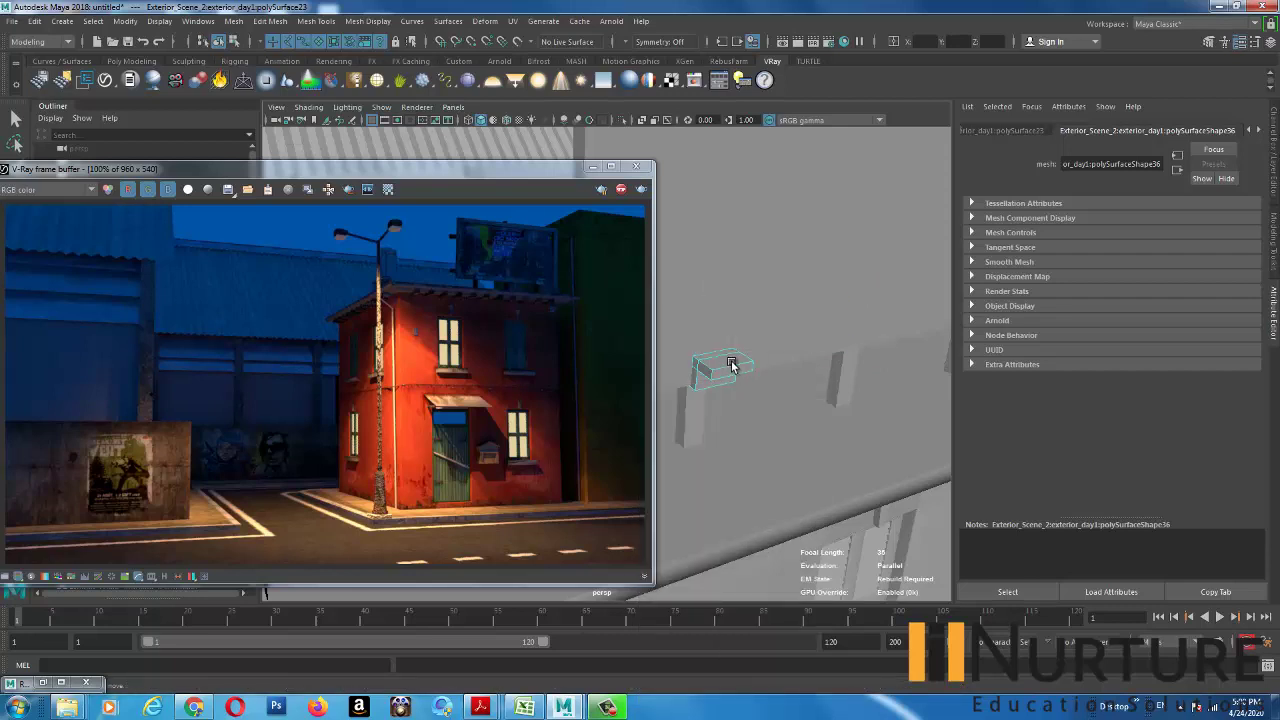
left_click(731, 364)
left_click_drag(766, 366, 845, 368, "alt")
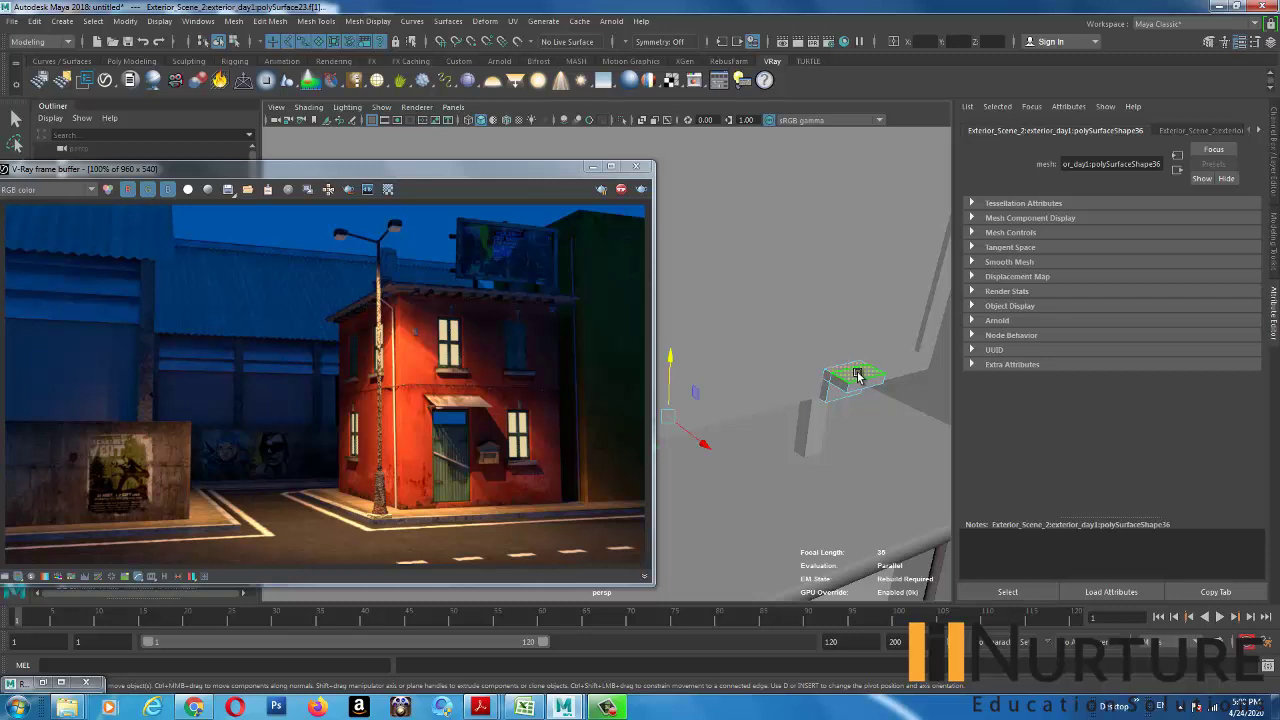
right_click_drag(858, 375, 848, 664)
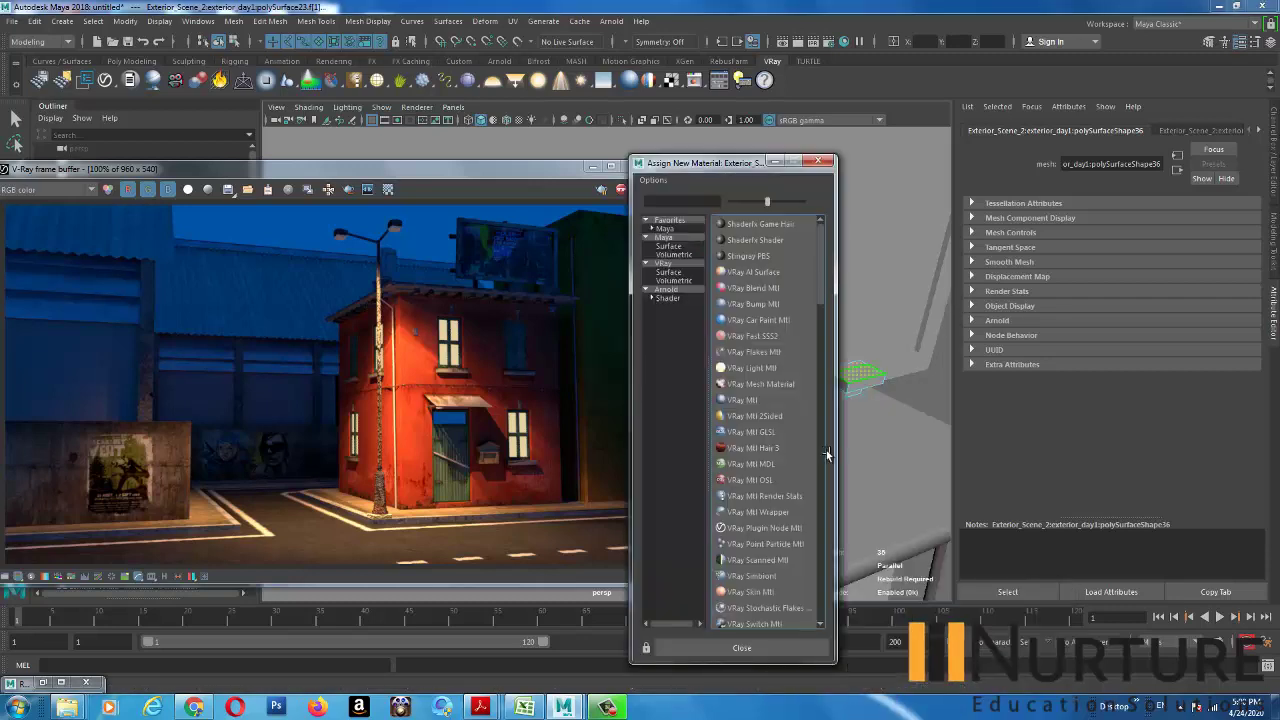
left_click(668, 298)
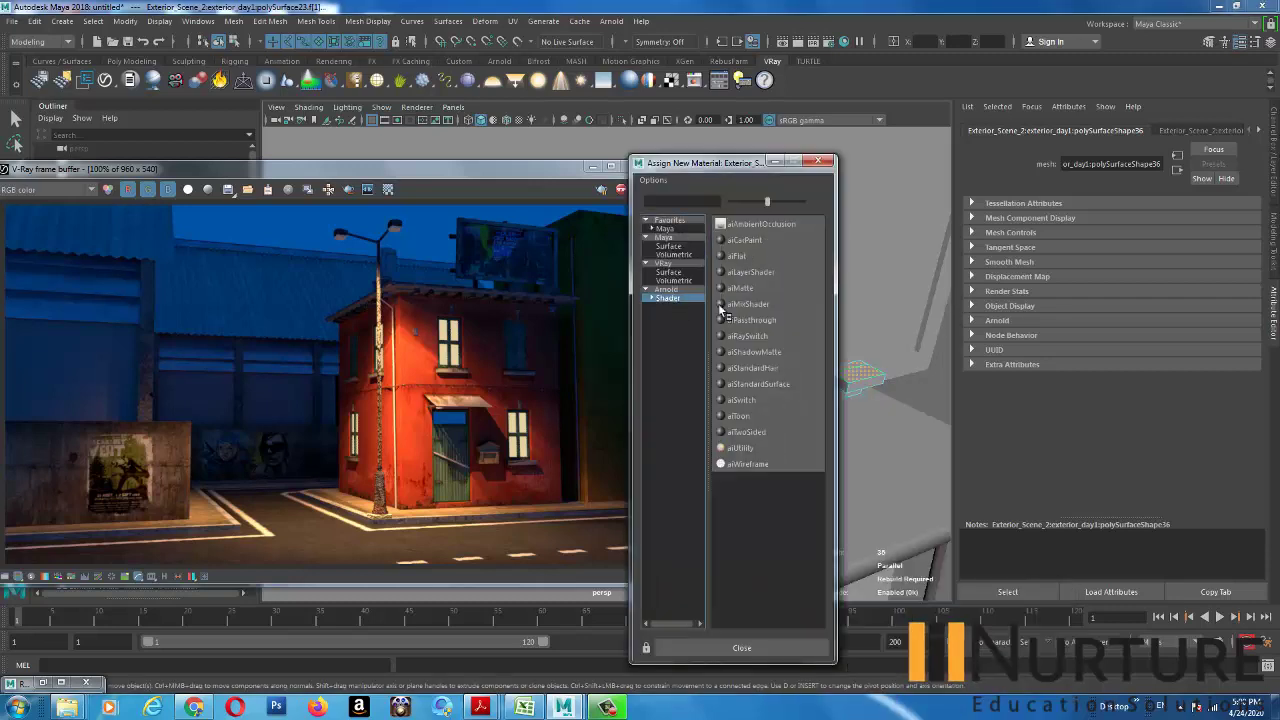
left_click(665, 263)
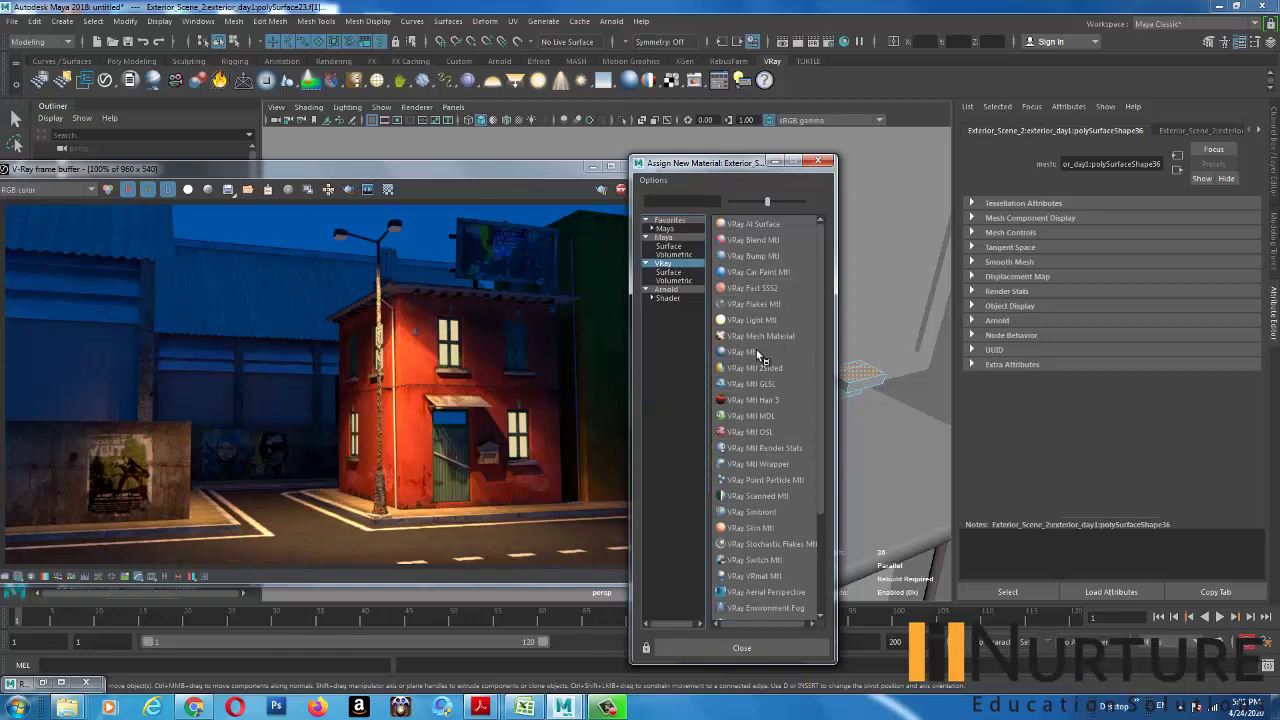
left_click(758, 321)
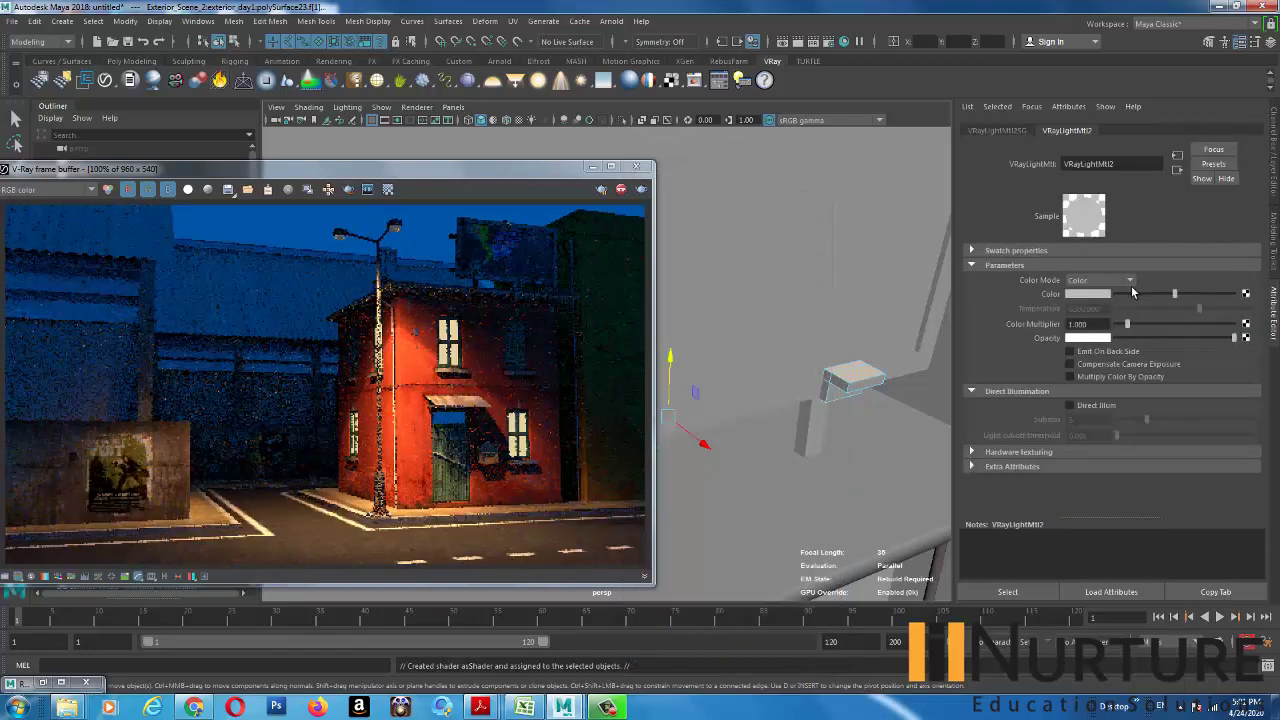
- Make the floodlight material white with a Color Multiplier of 100 and enable Emit On Back Side
left_click(1087, 294)
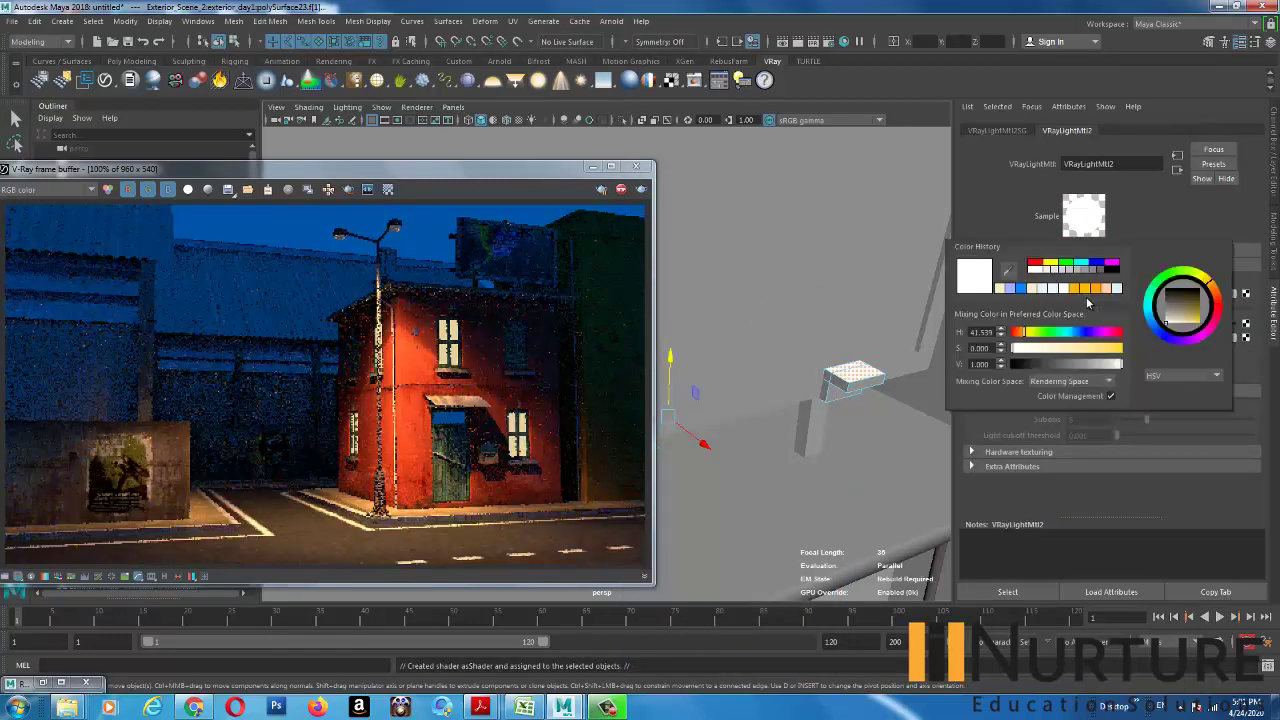
left_click(1098, 325)
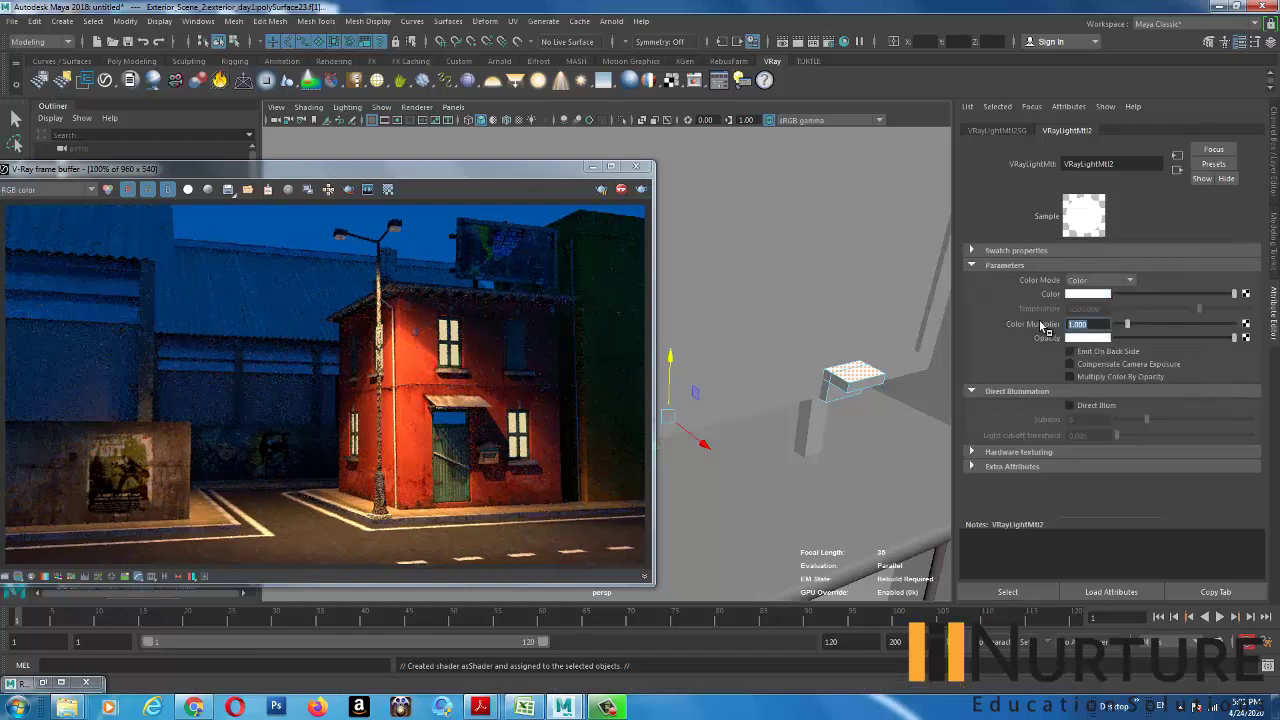
type("100")
key("Return")
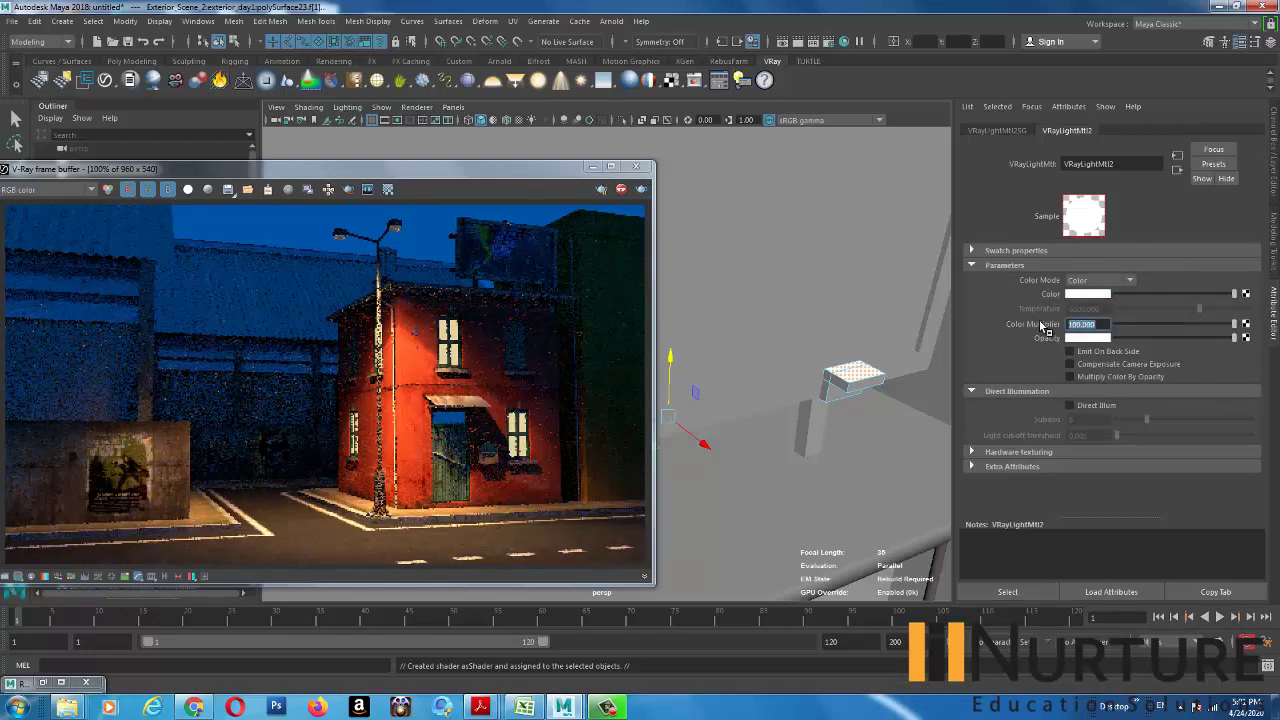
scroll(811, 314, "down", 1)
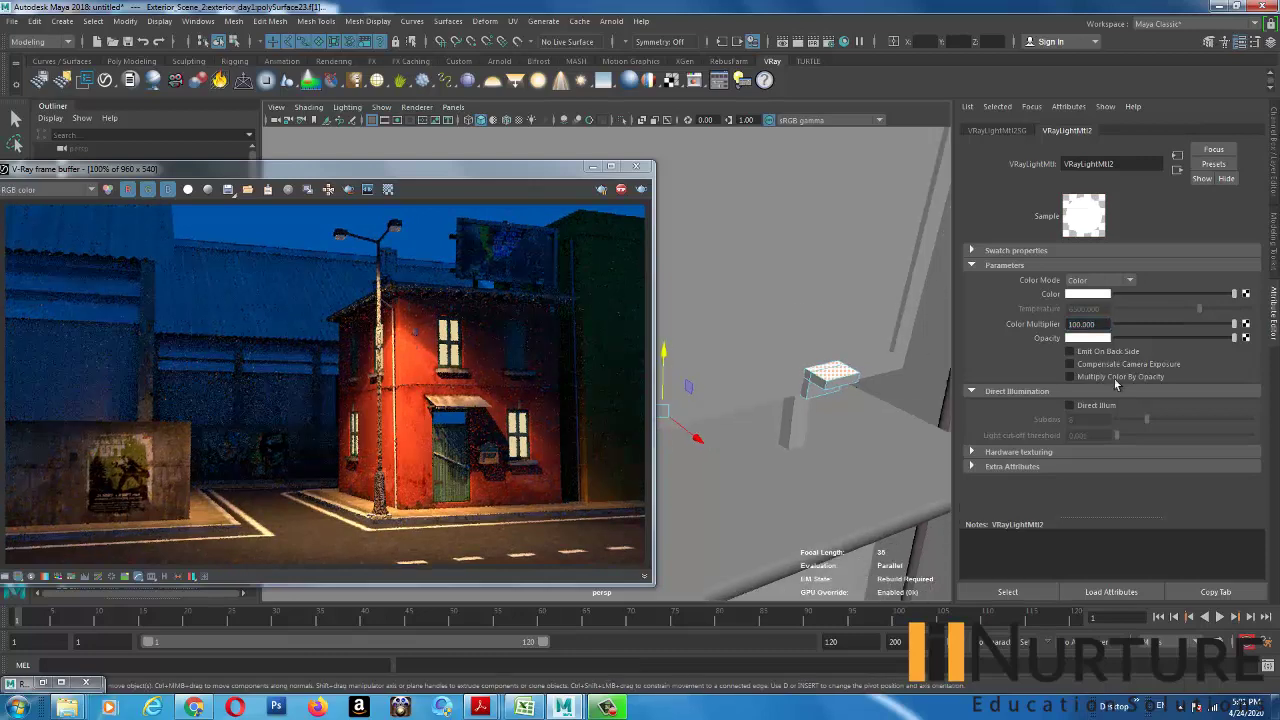
left_click(1098, 353)
left_click_drag(800, 312, 849, 338, "alt")
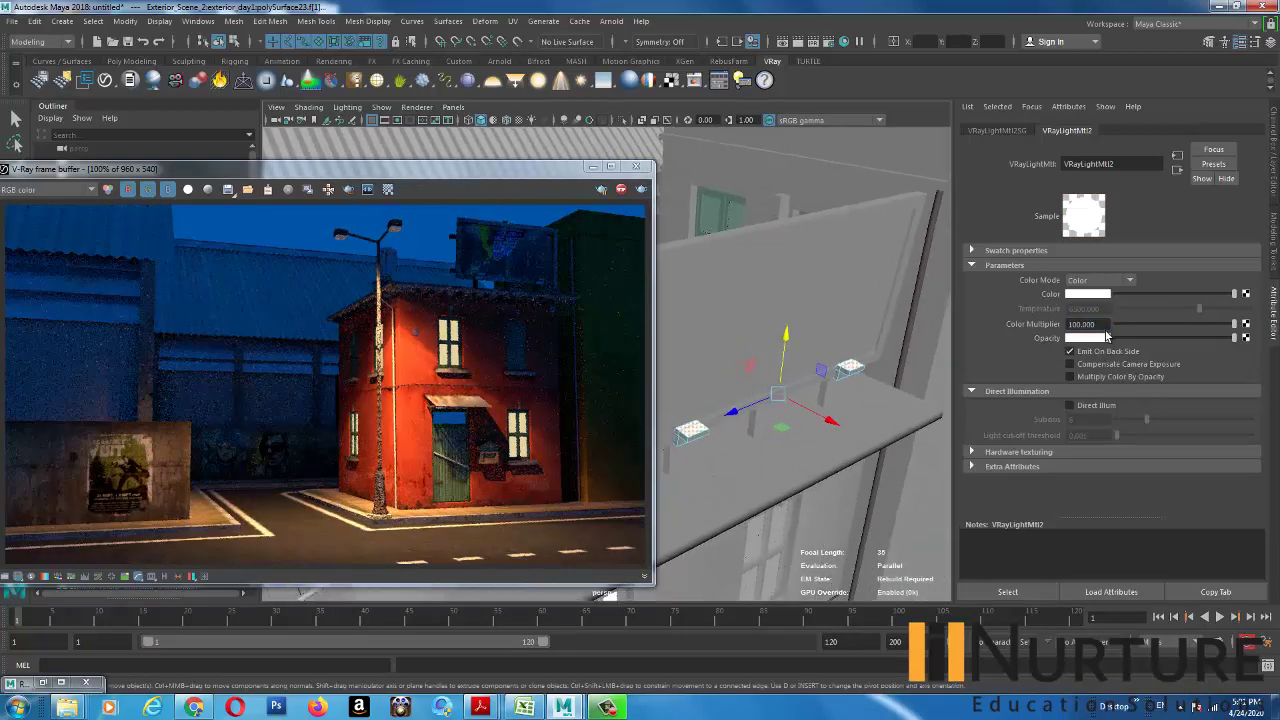
- Try Color Multiplier values of 500 and 10000 on the billboard floodlight material
left_click_drag(1105, 328, 1050, 325)
type("50")
key("Return")
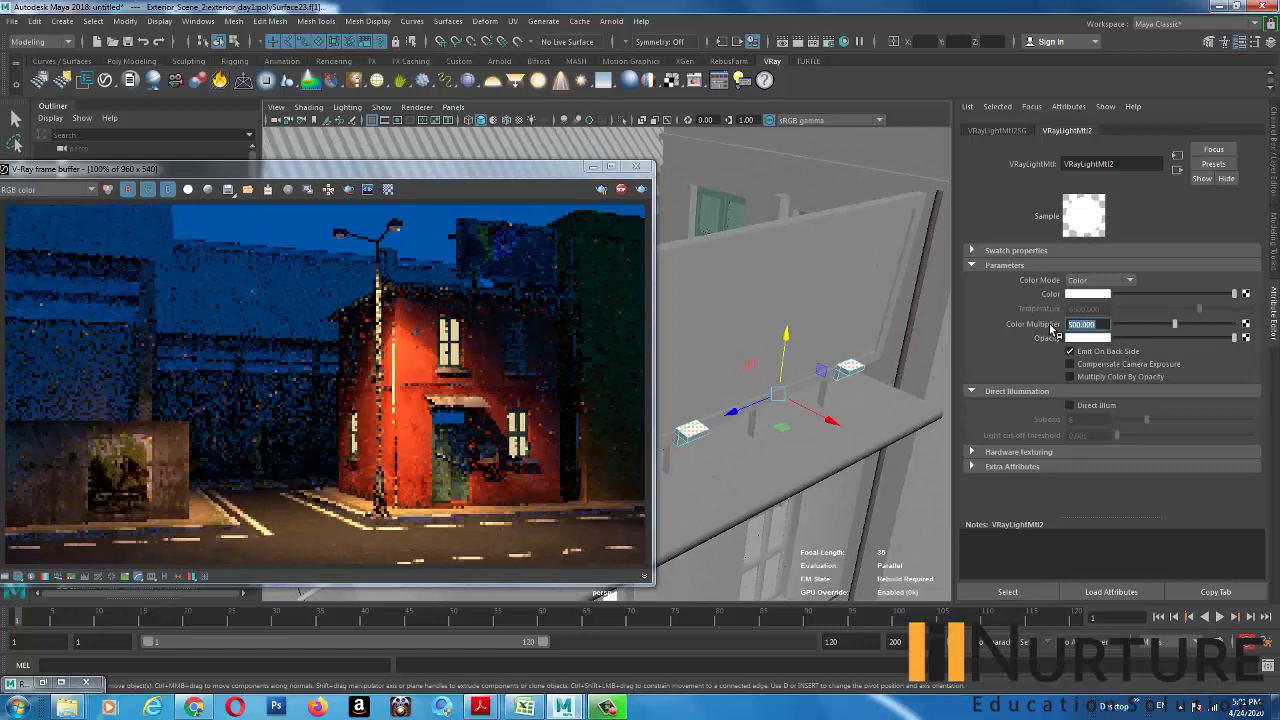
type("10000")
key("Return")
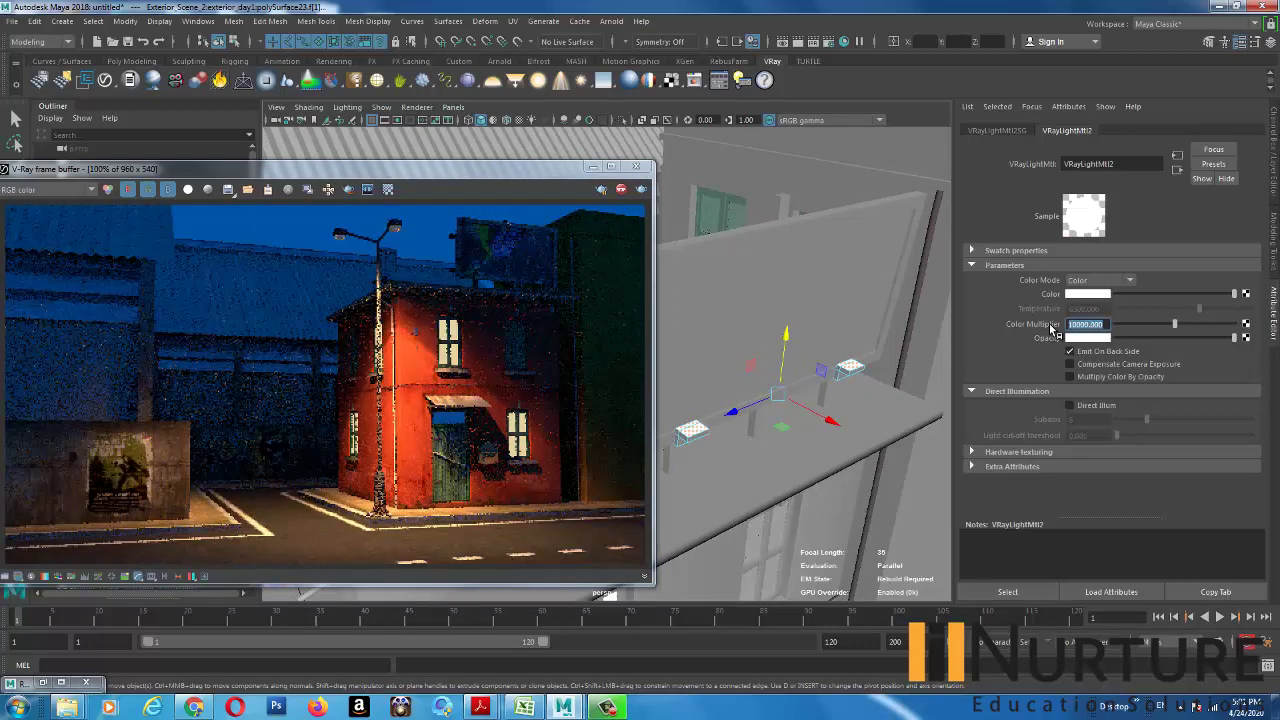
mouse_move(776, 372)
left_mouse_down("alt")
mouse_move(729, 343)
mouse_move(766, 372)
left_mouse_up("alt")
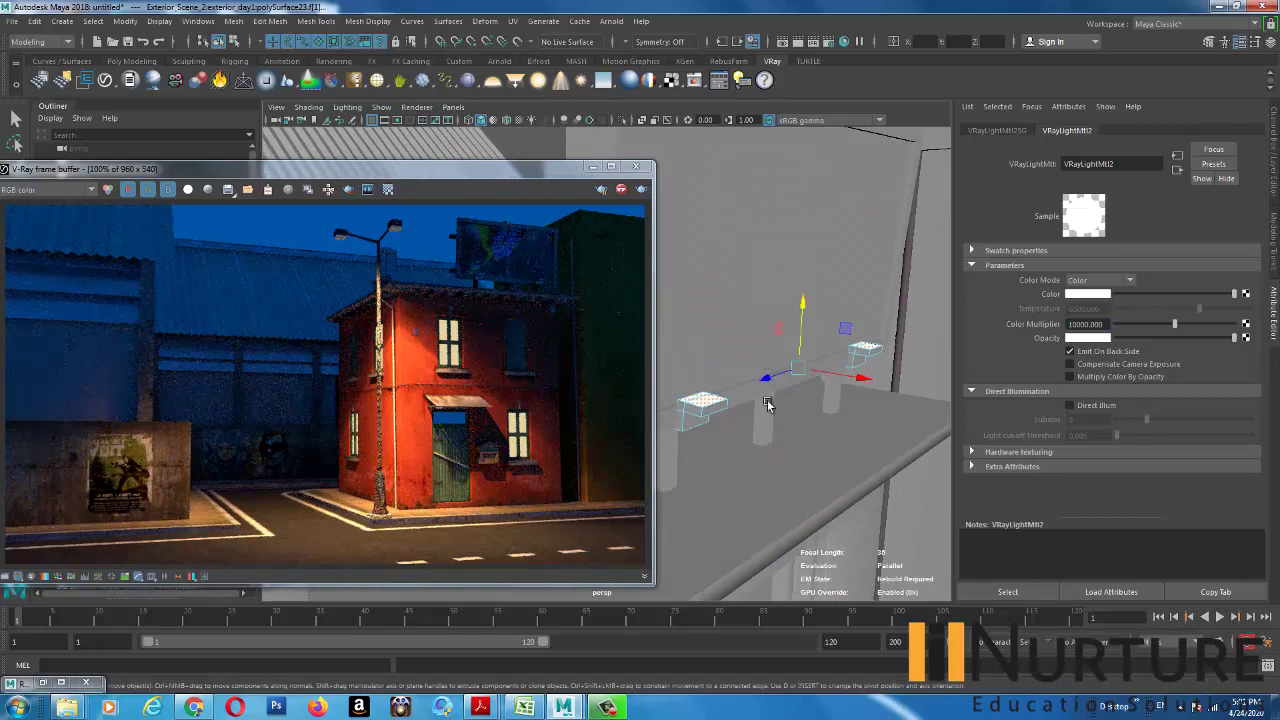
- Separate the combined billboard floodlight mesh into individual objects
key("F8")
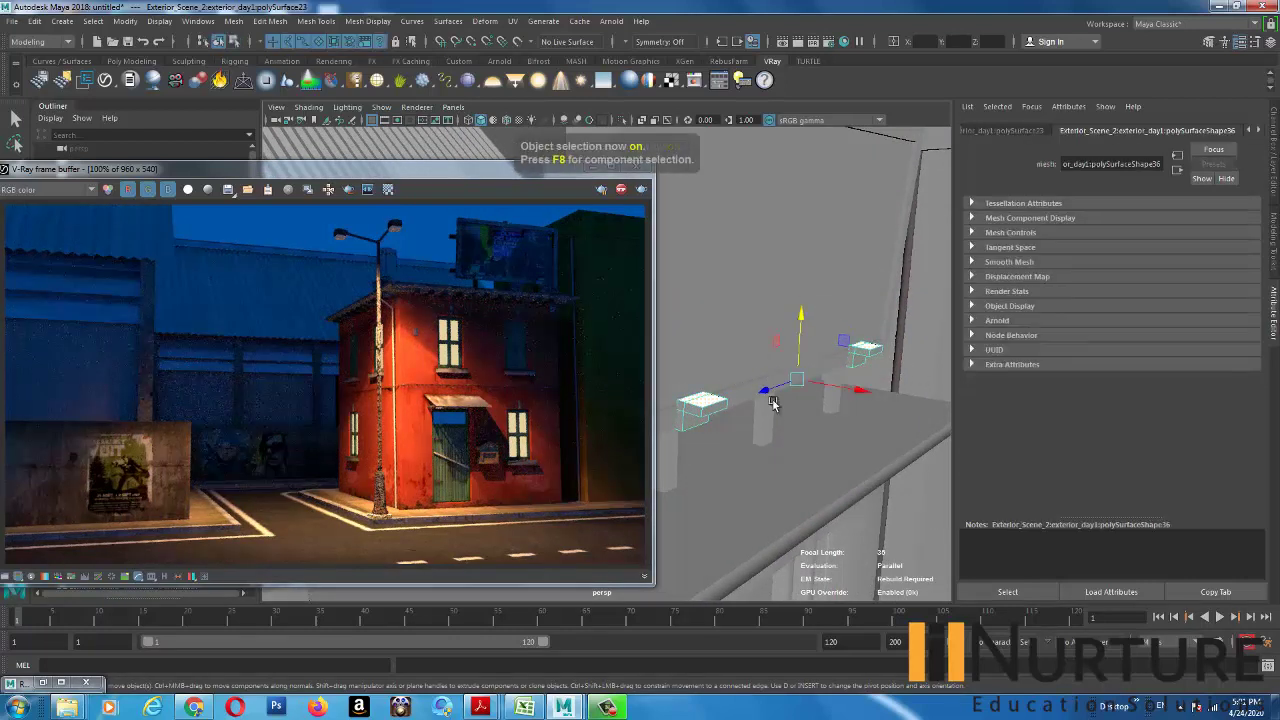
key("ctrl+z")
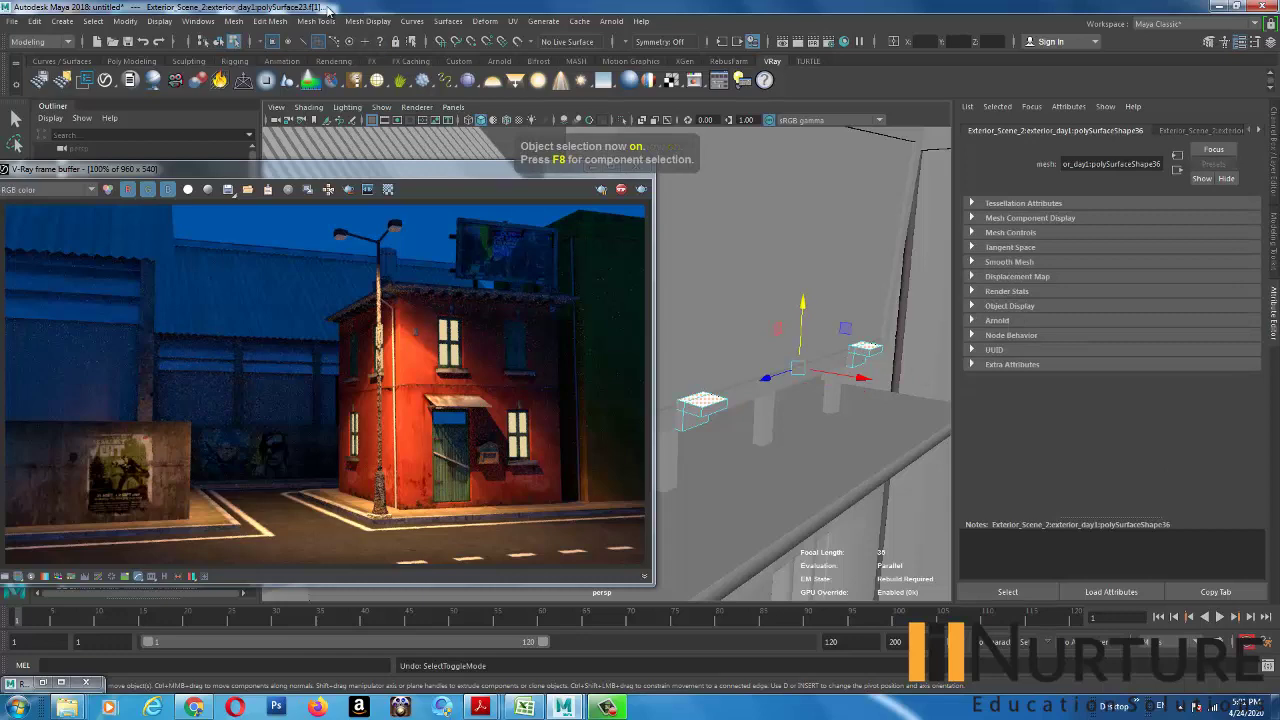
left_click(233, 21)
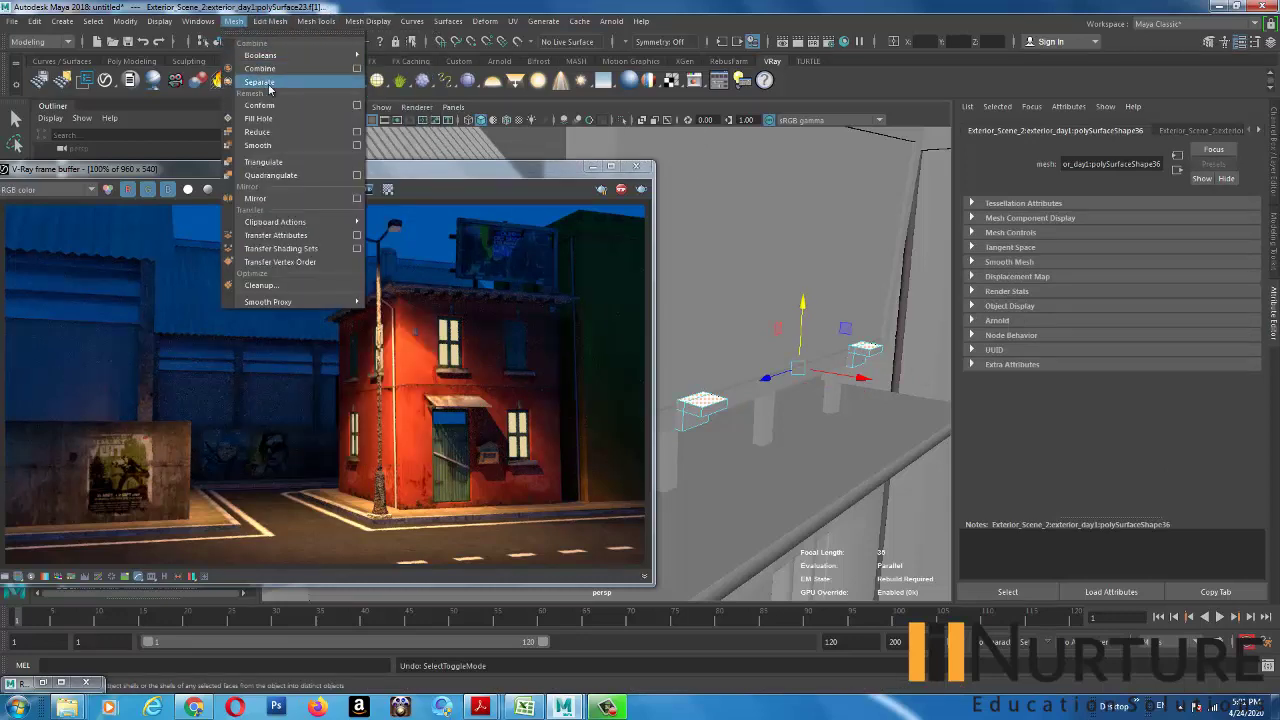
left_click(259, 81)
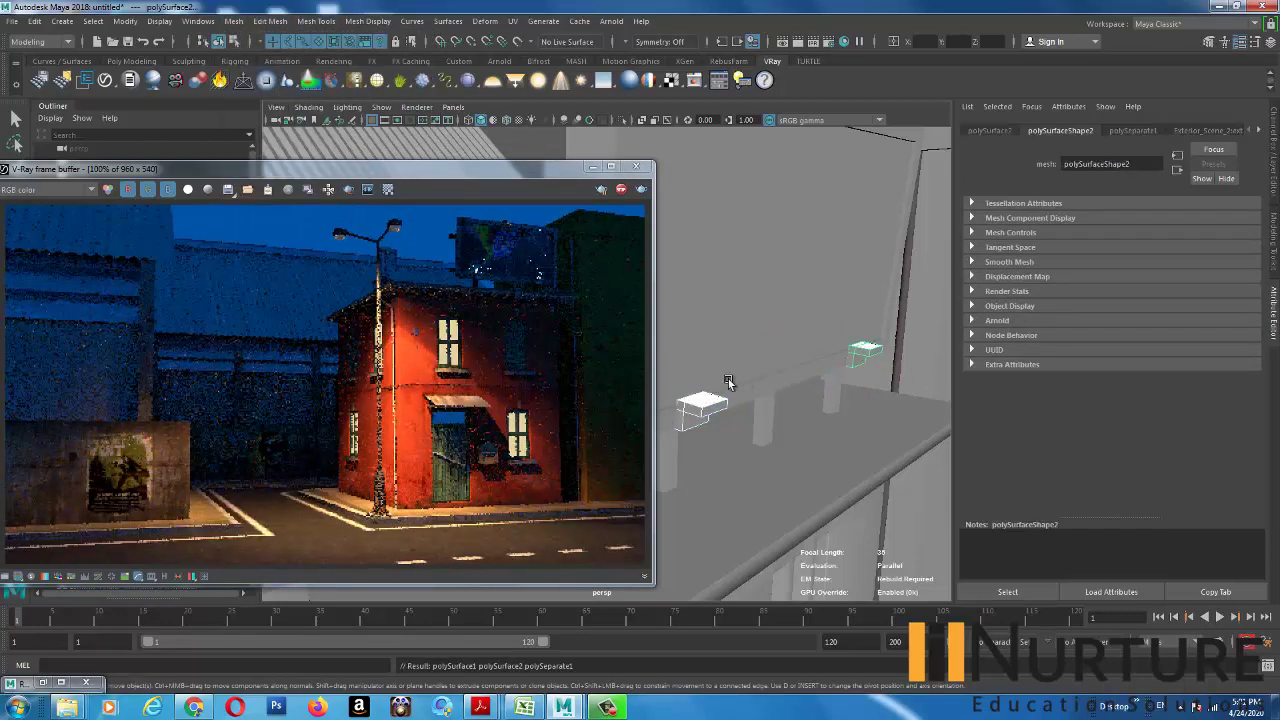
left_click(710, 401)
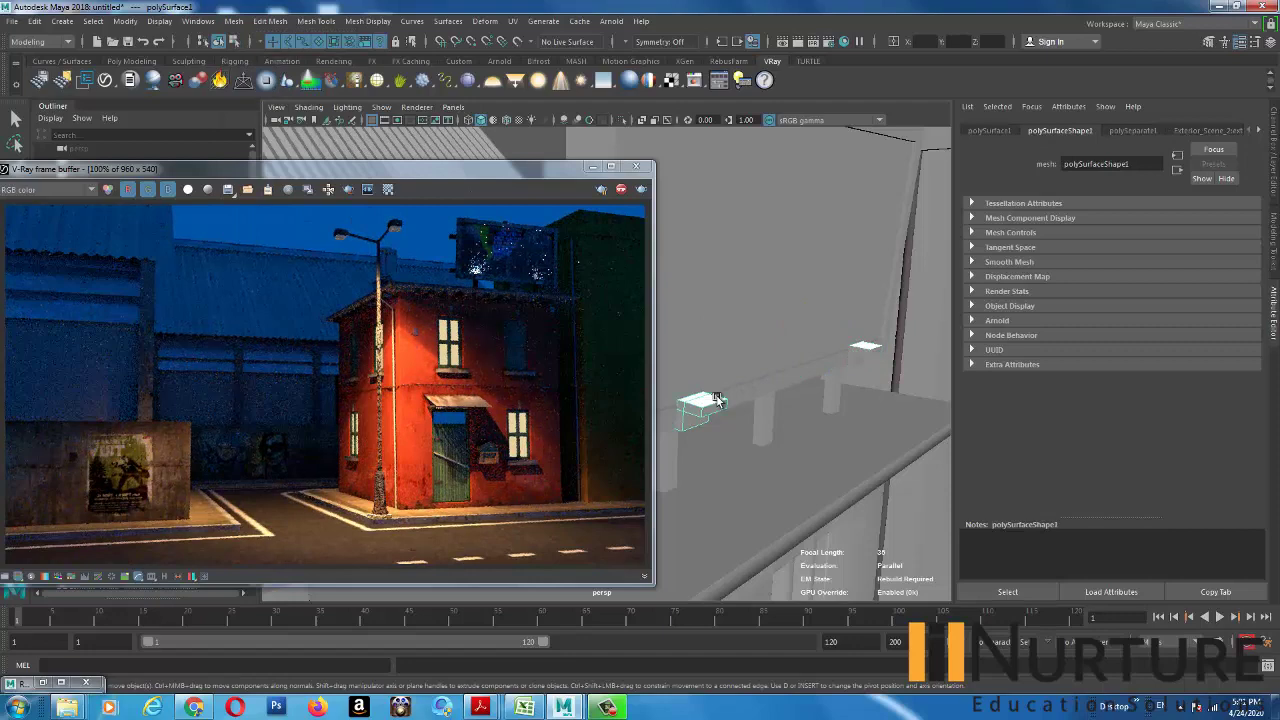
left_click(820, 376)
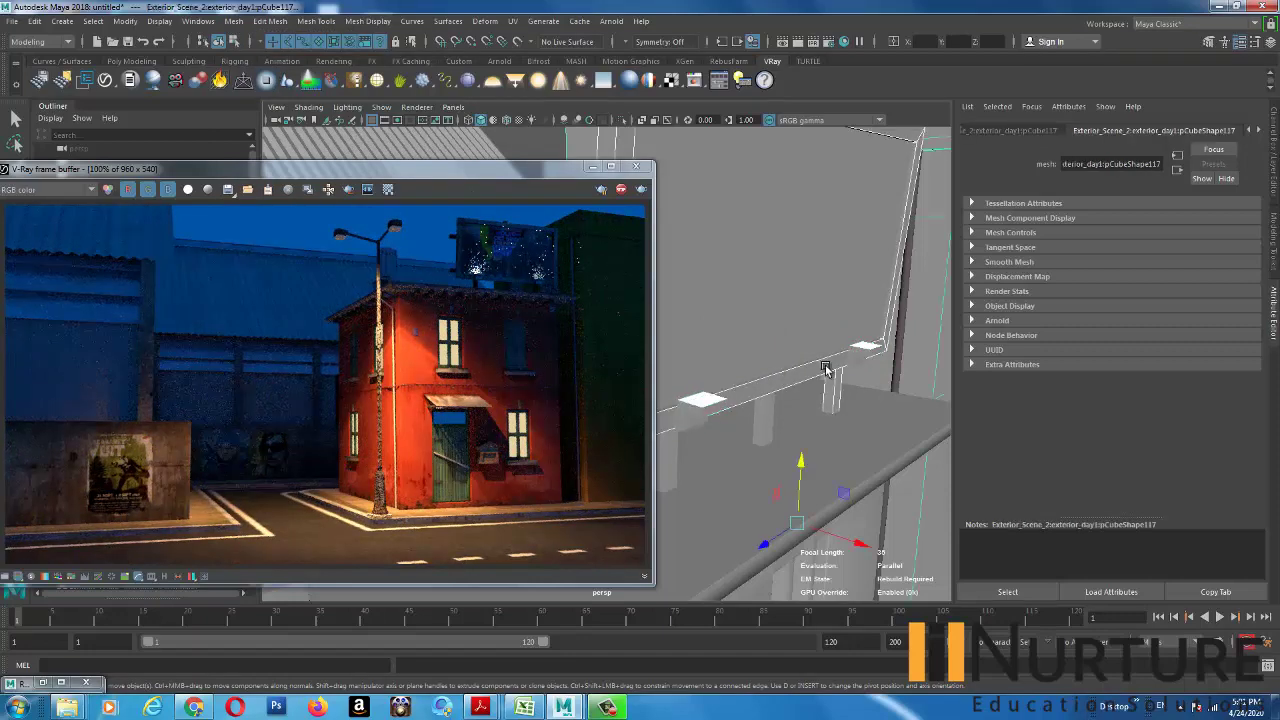
left_click_drag(843, 374, 812, 376, "alt")
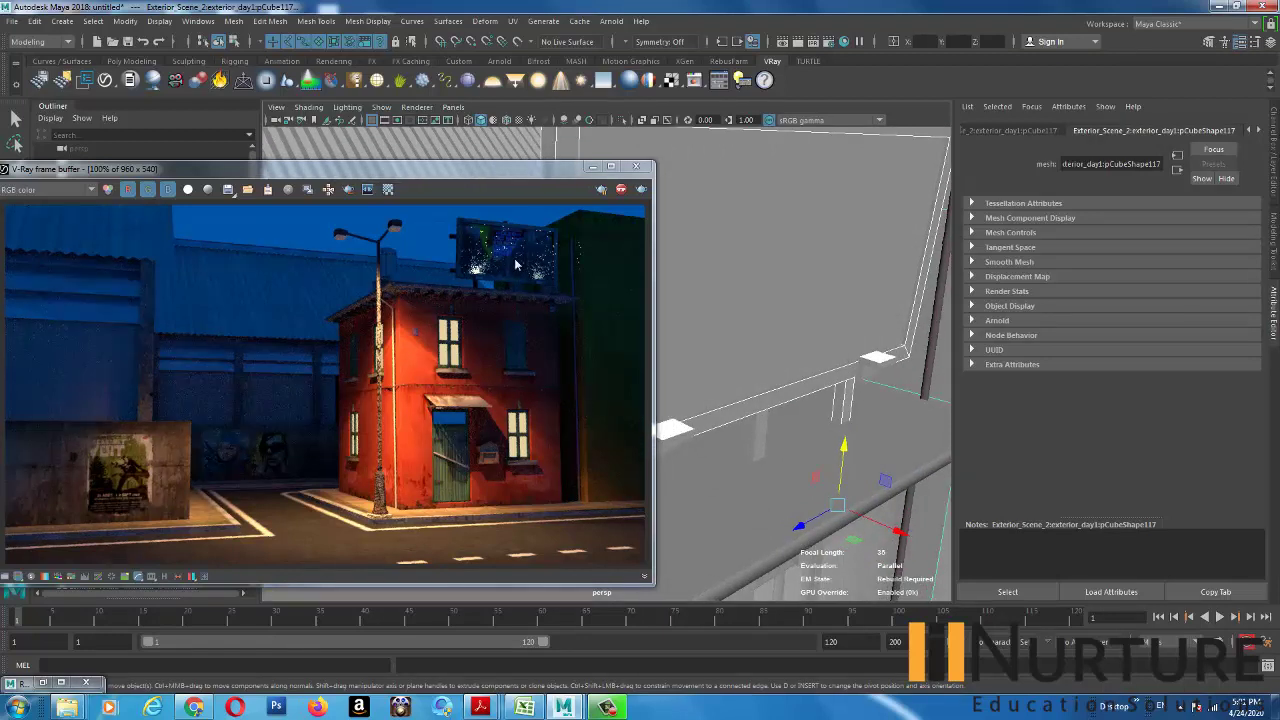
- Select the floodlight at the billboard's far end and set its VRay Light Mtl Color Multiplier to 100
left_click(686, 425)
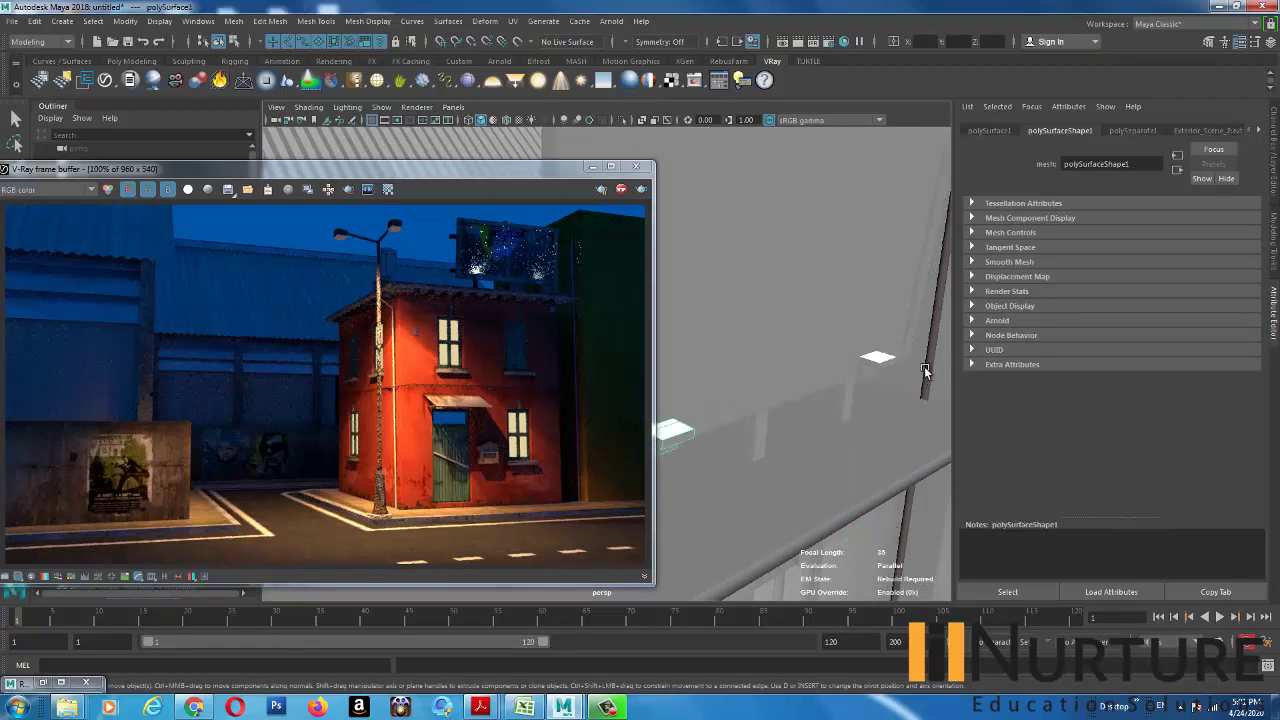
left_click(883, 359)
left_click_drag(891, 363, 808, 418, "alt")
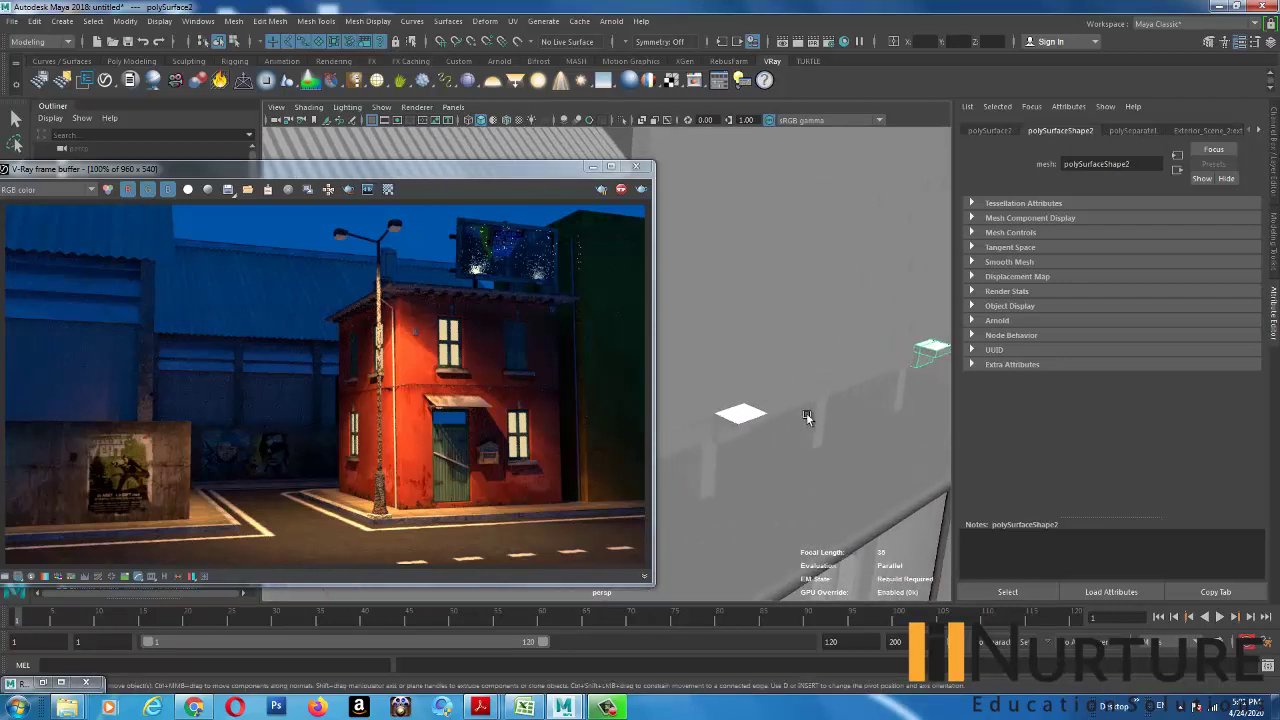
left_click(1258, 131)
left_click(1258, 131)
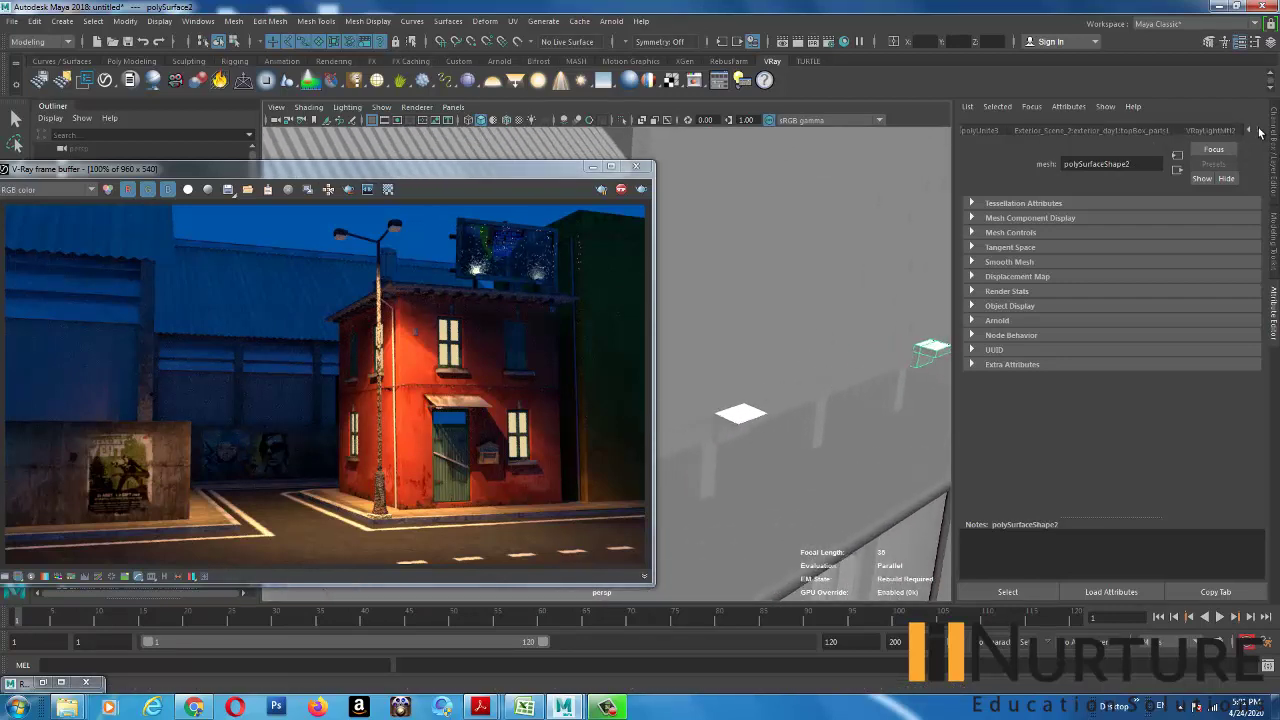
left_click(1215, 131)
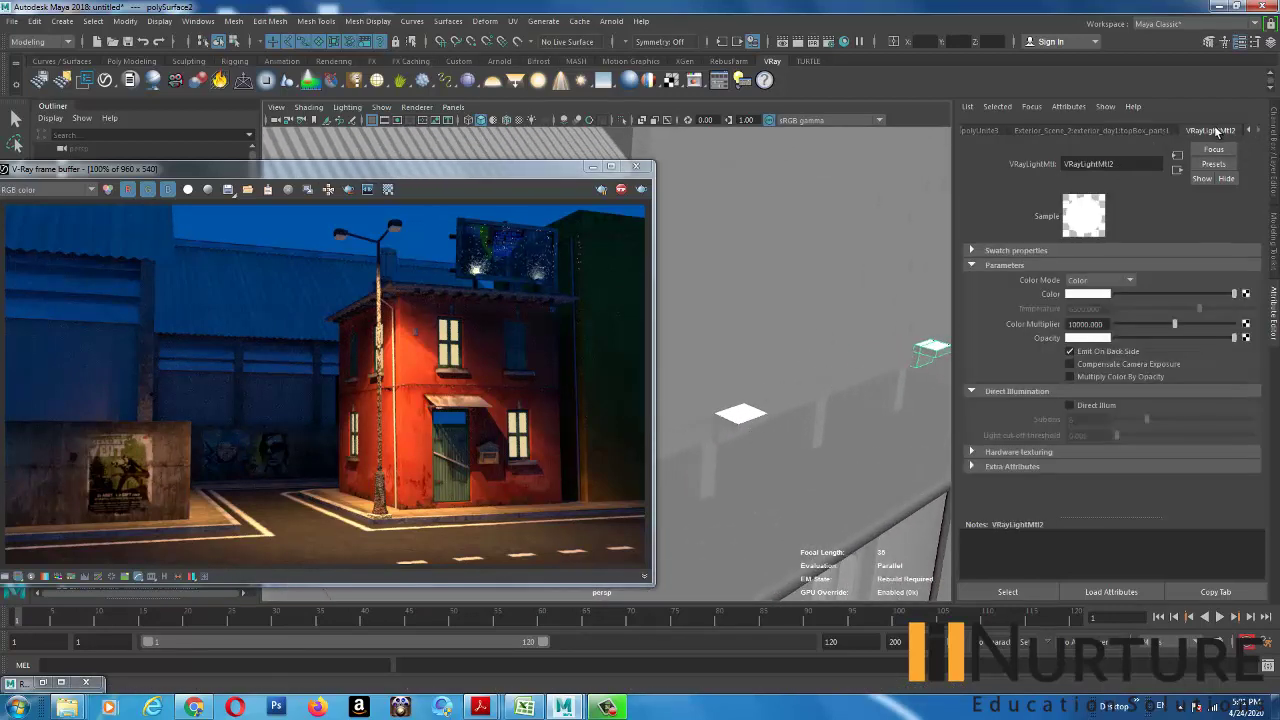
double_click(1106, 323)
type("5")
key("Return")
type("100")
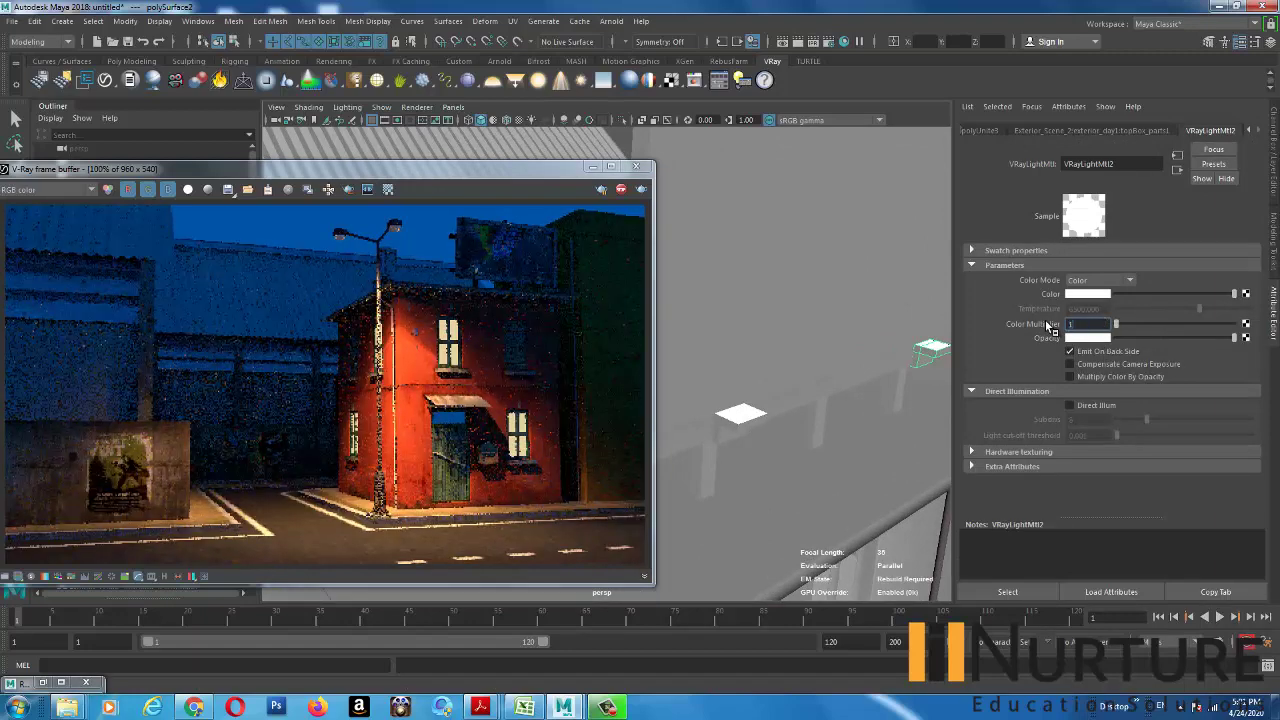
key("Return")
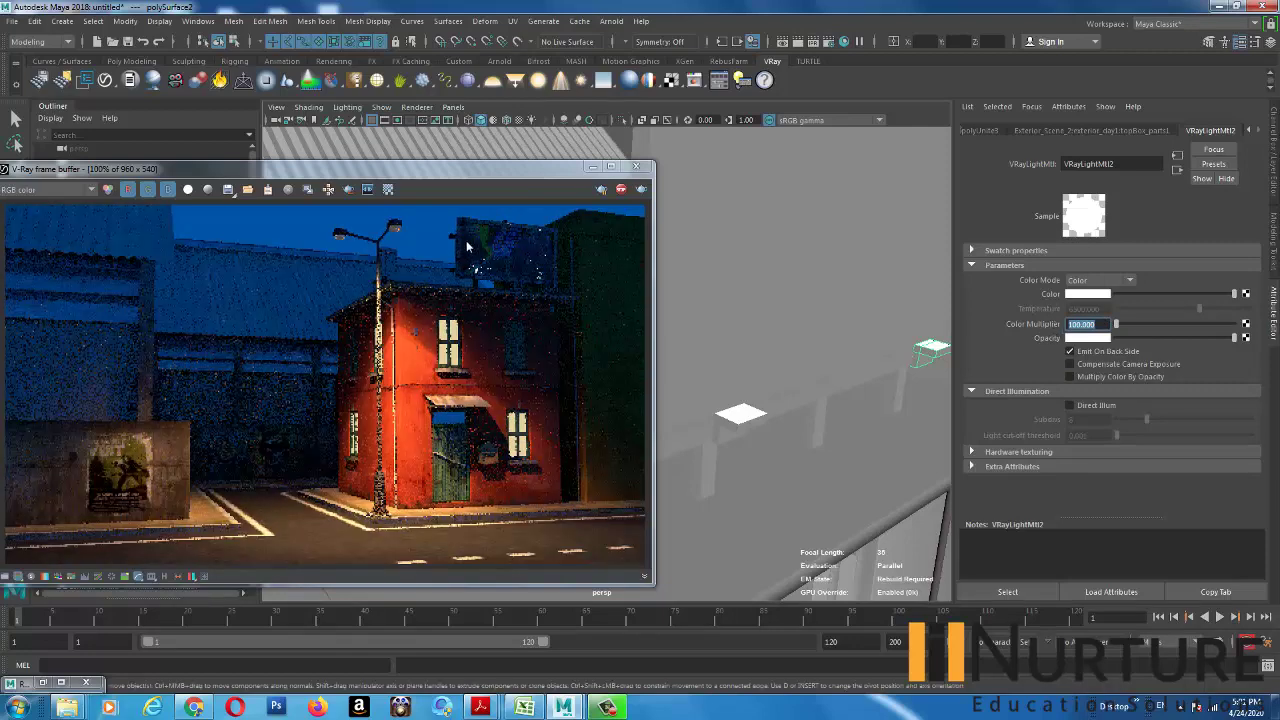
- Create a VRay rect light and raise it to the height of the rooftop billboard
left_click_drag(886, 314, 815, 315, "alt")
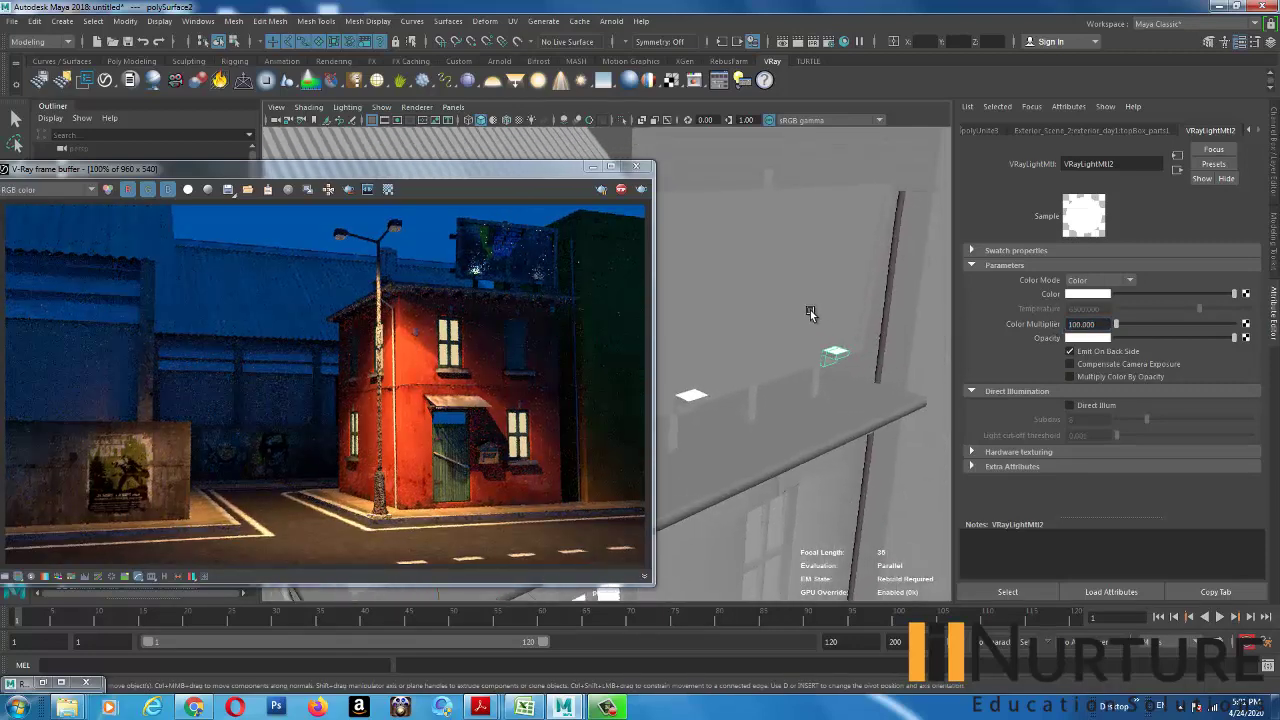
left_click_drag(820, 385, 775, 383, "alt")
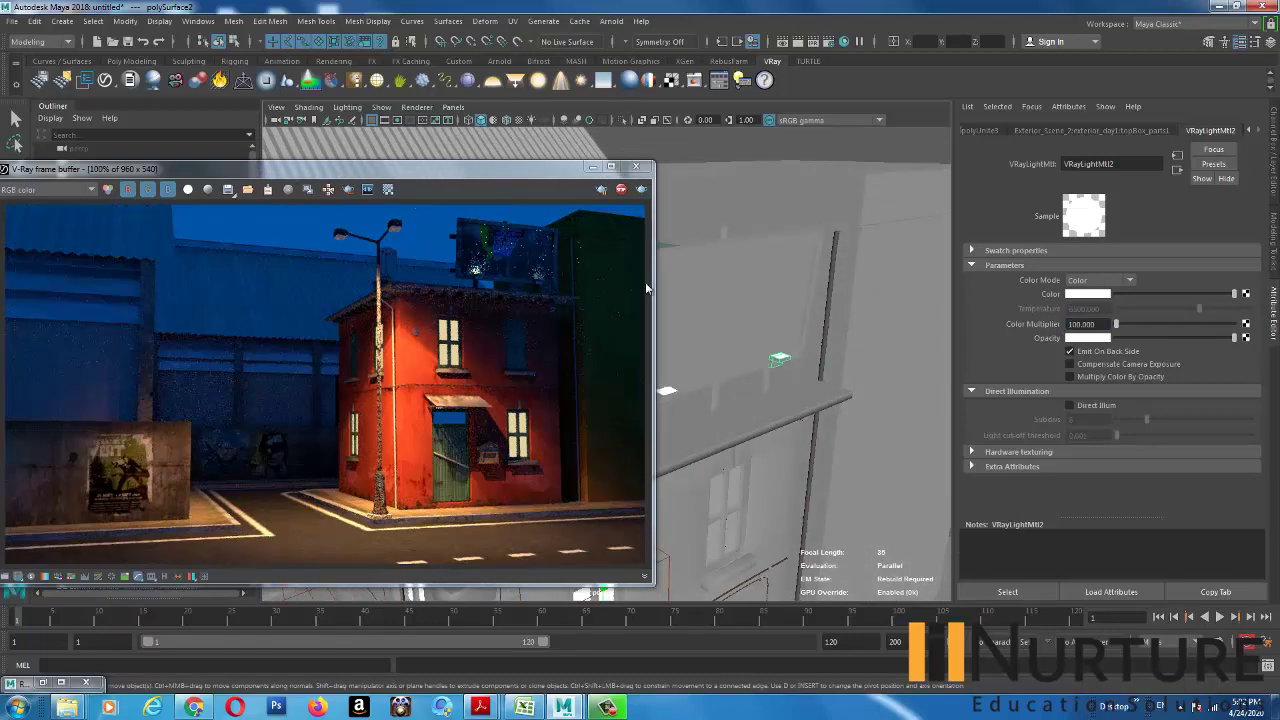
left_click(518, 82)
right_click_drag(794, 511, 726, 483, "alt")
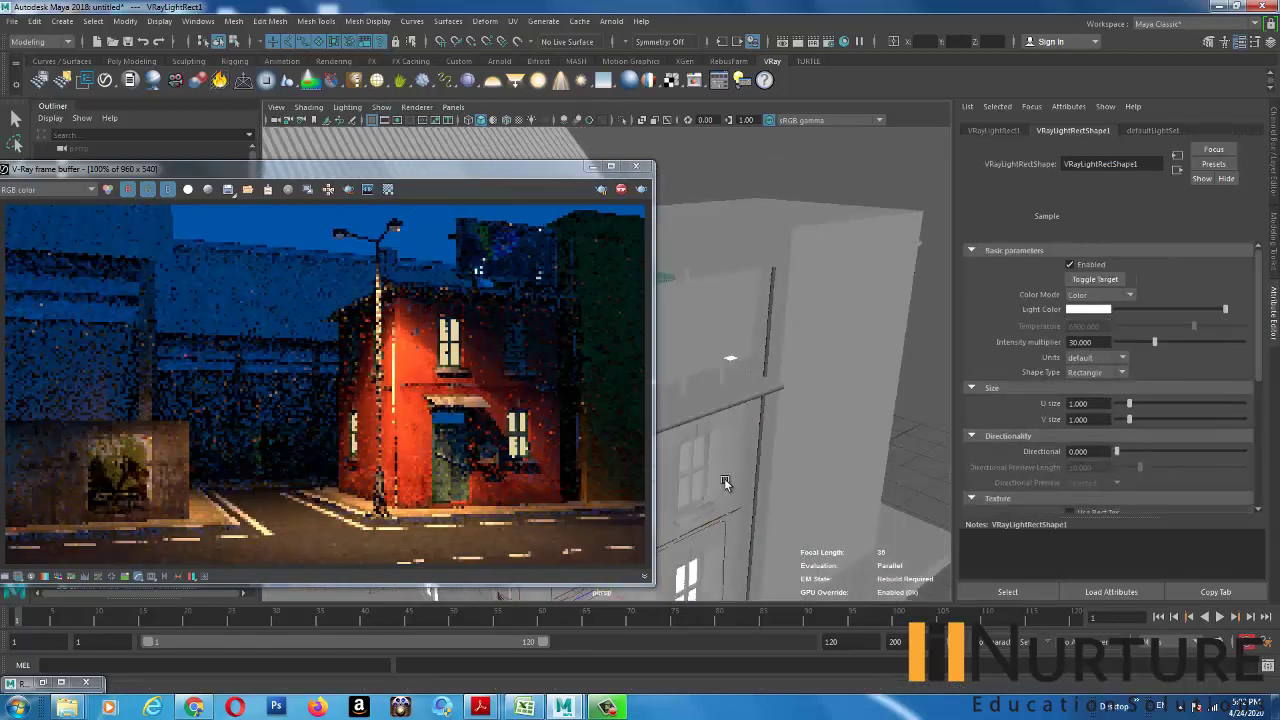
middle_click_drag(726, 483, 812, 325, "alt")
left_click_drag(673, 450, 748, 456)
left_click_drag(754, 368, 776, 122)
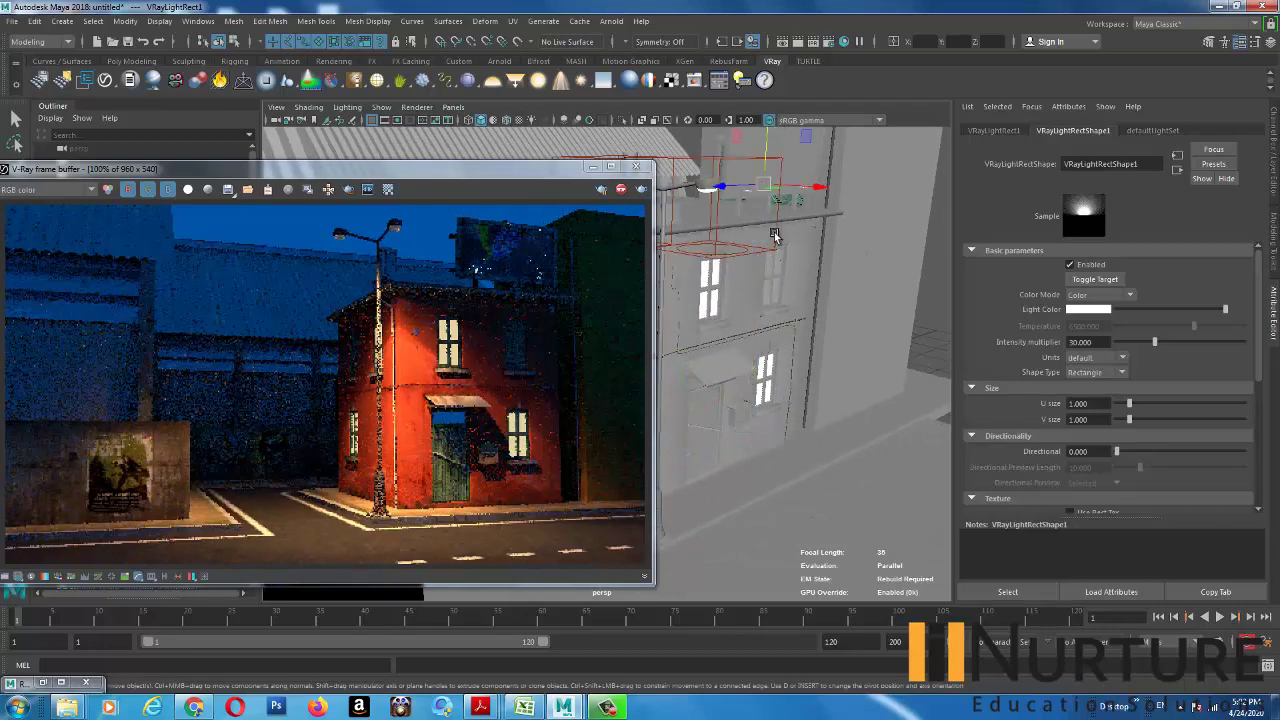
- Enlarge the rect light in front of the billboard and rotate it to face upward
key("r")
left_click_drag(774, 240, 717, 354, "alt")
middle_click_drag(717, 354, 660, 408, "alt")
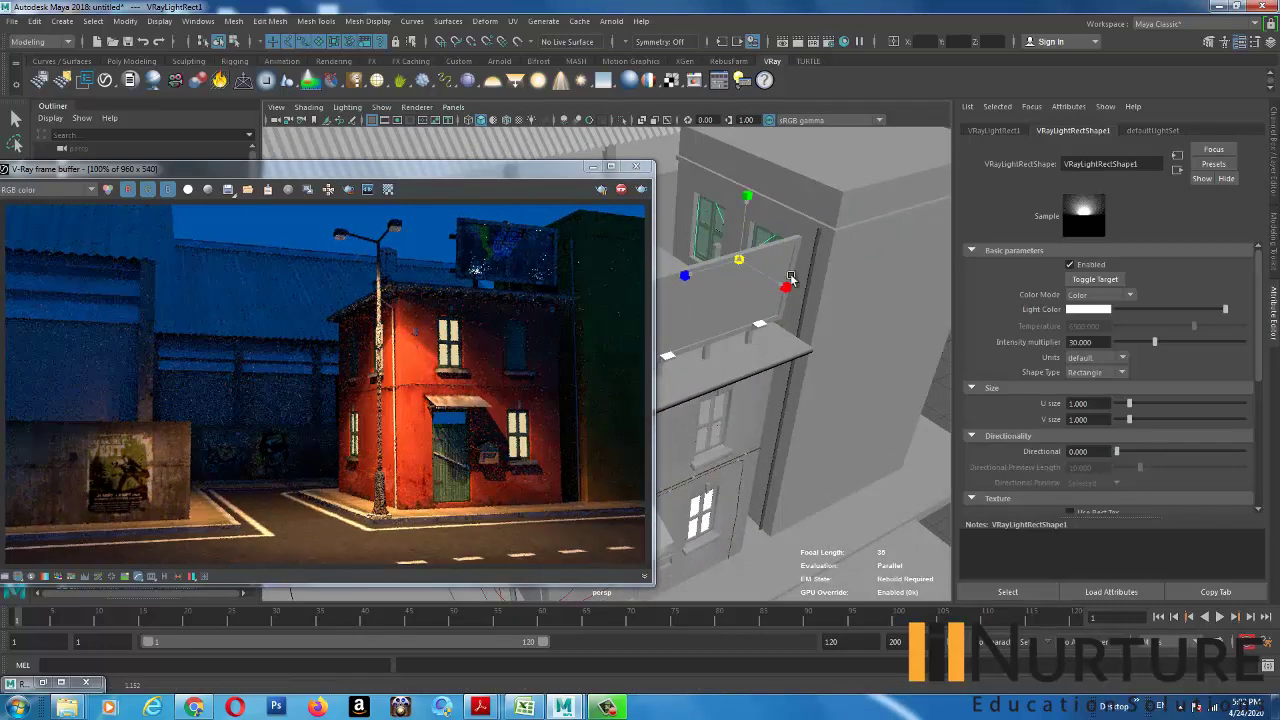
left_click_drag(737, 278, 701, 428)
key("e")
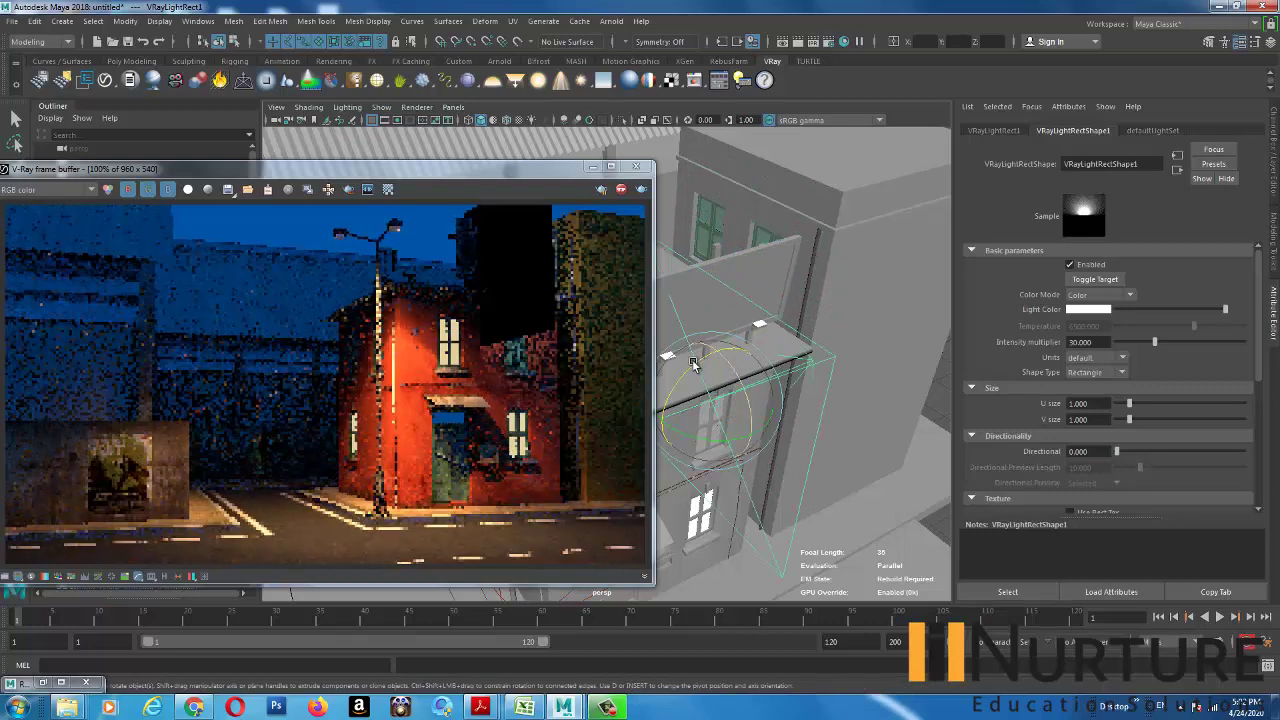
left_click_drag(694, 364, 644, 461)
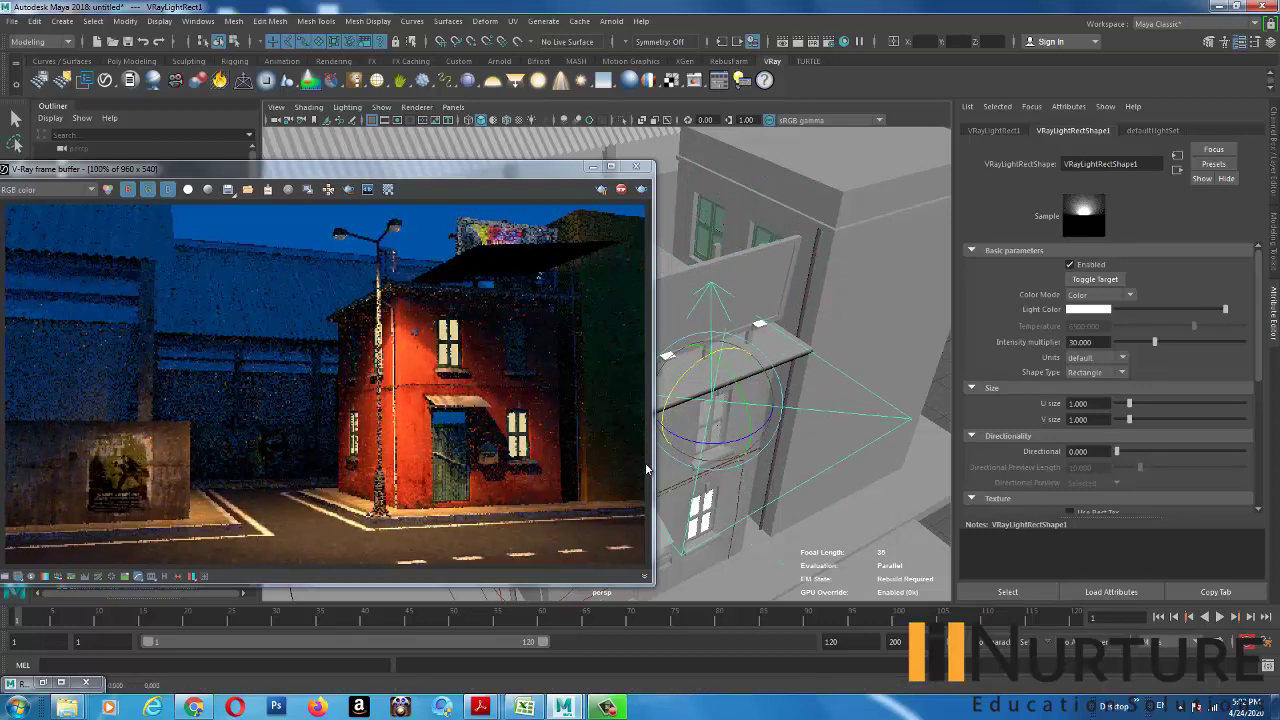
key("ctrl+z")
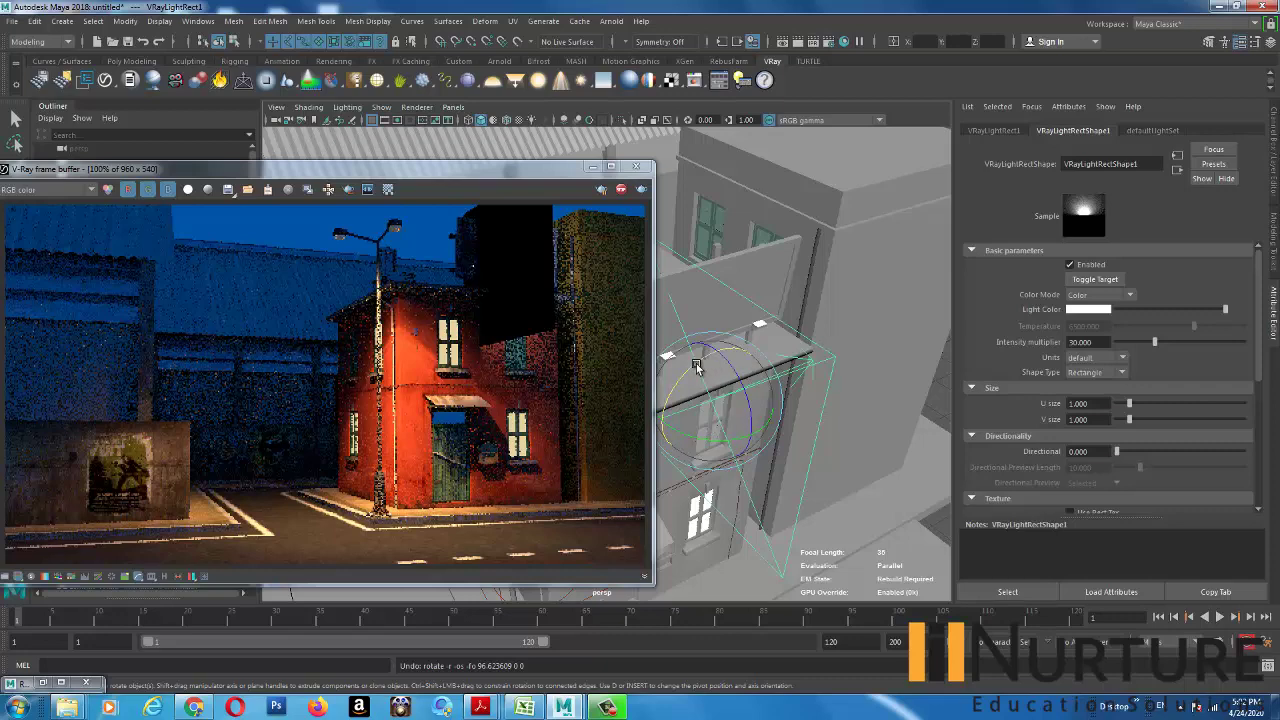
left_click_drag(697, 363, 634, 434)
- Scale the rect light down and enable Invisible in its options
middle_click_drag(820, 330, 882, 312, "alt")
key("r")
left_click_drag(781, 390, 614, 408)
scroll(1214, 447, "down", 5)
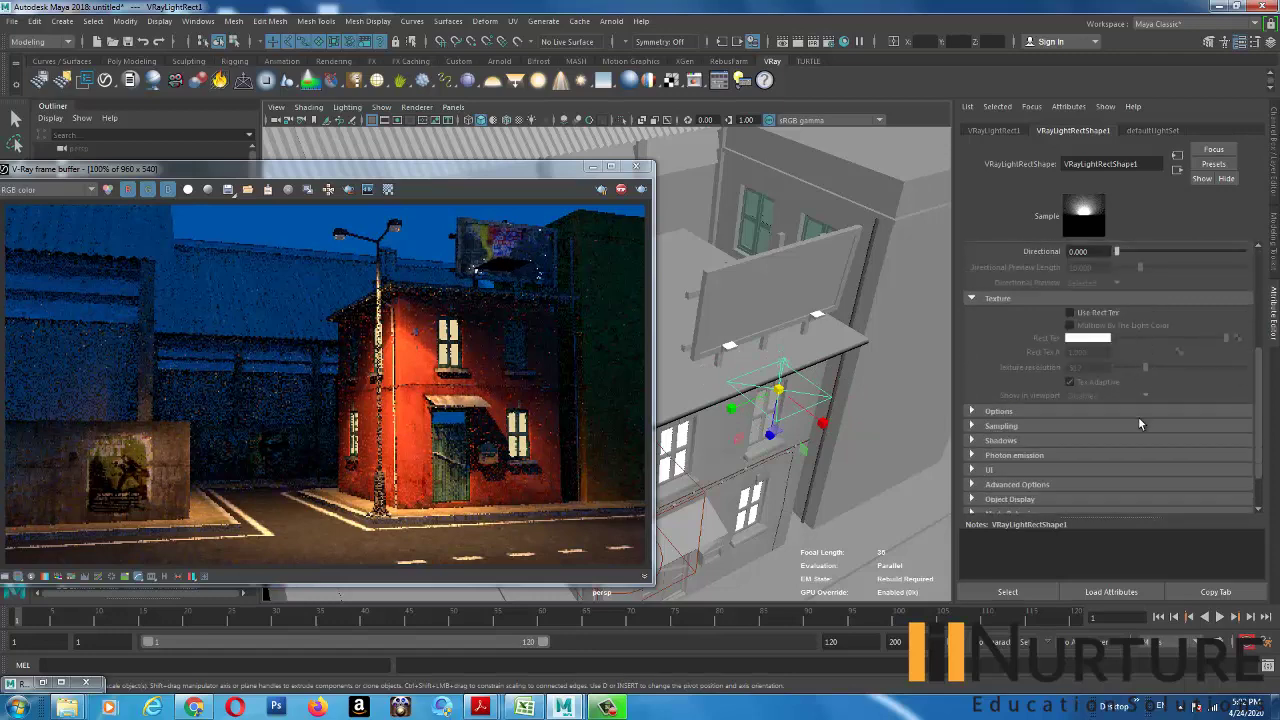
left_click(1000, 358)
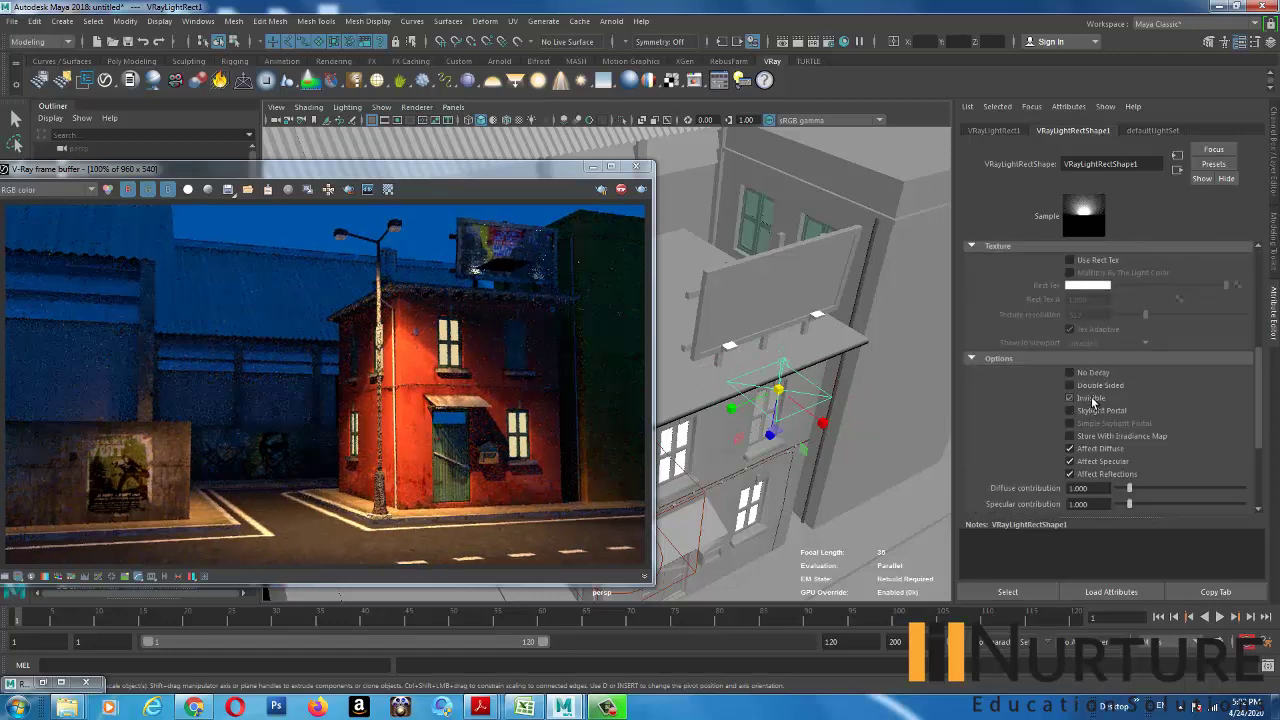
- Move the rect light to the billboard's near floodlight and scale it down slightly to fit there
key("w")
left_click_drag(775, 430, 742, 409)
left_click_drag(748, 310, 750, 305)
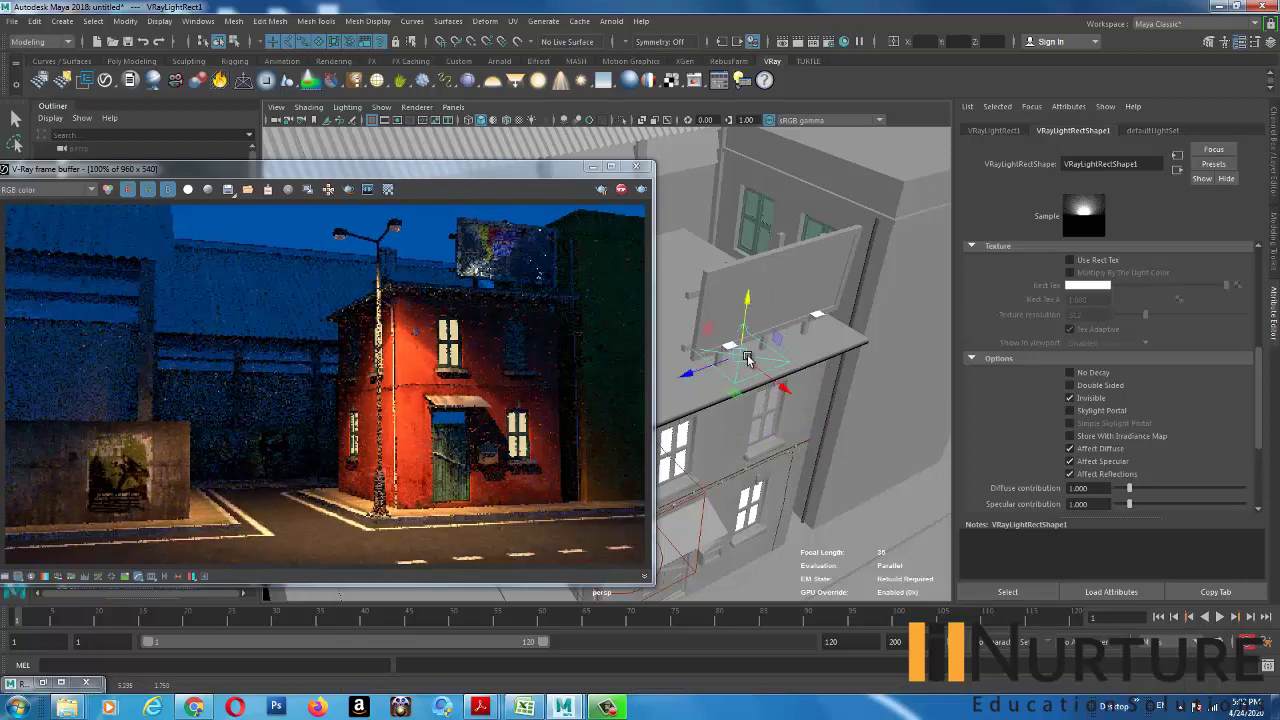
key("r")
left_click_drag(745, 358, 730, 389)
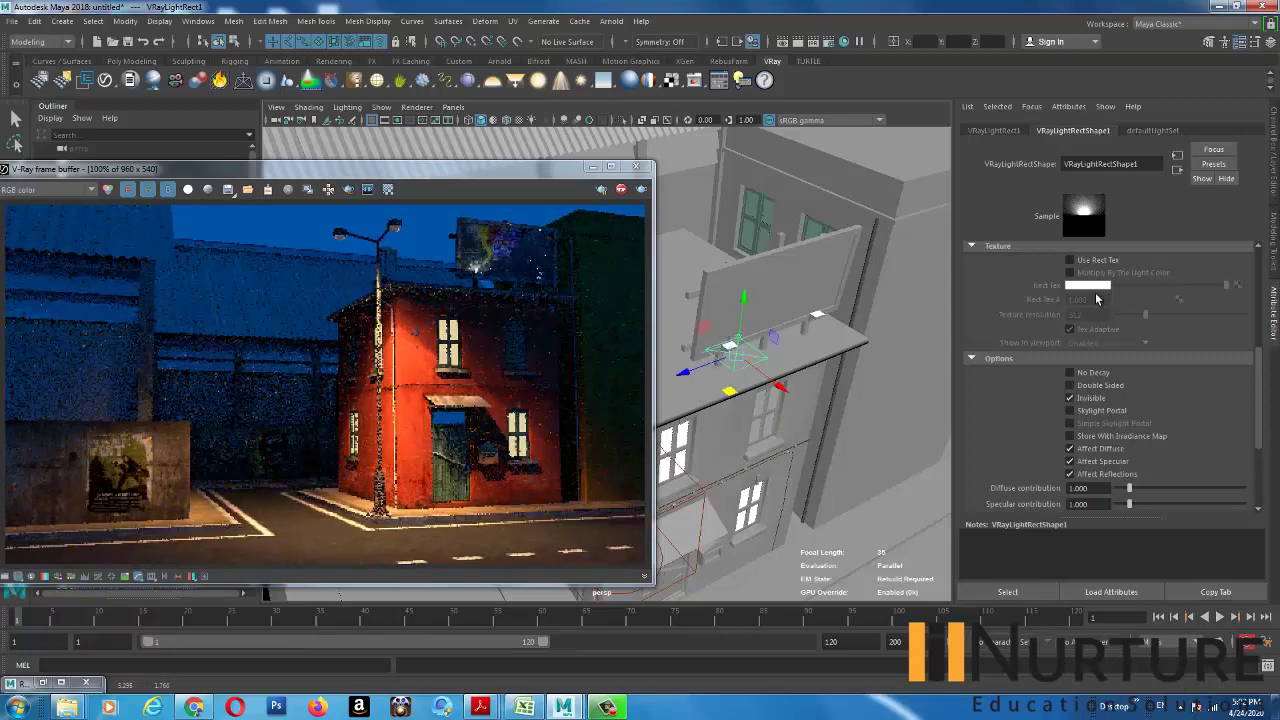
- Set the rect light's Intensity multiplier to 150
scroll(1097, 298, "up", 5)
left_click(1085, 345)
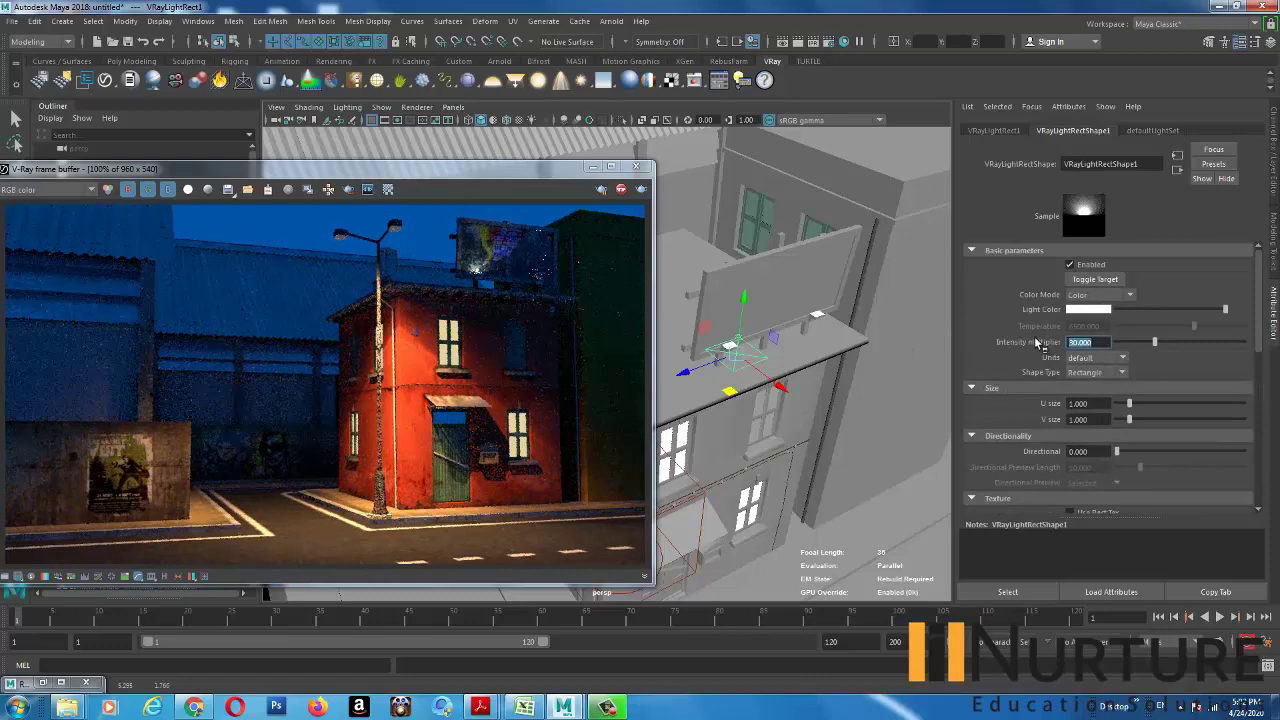
type("1100")
key("Return")
type("15")
key("Return")
type("015")
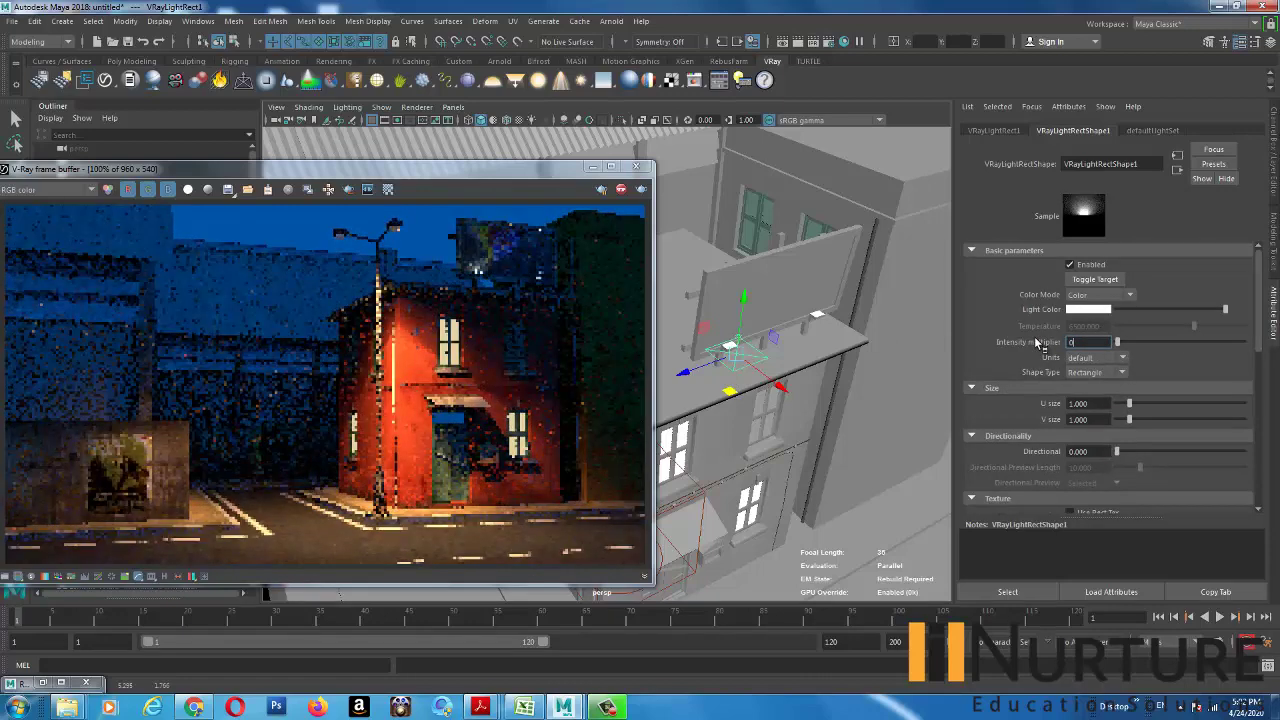
type(".5")
key("Return")
type("1")
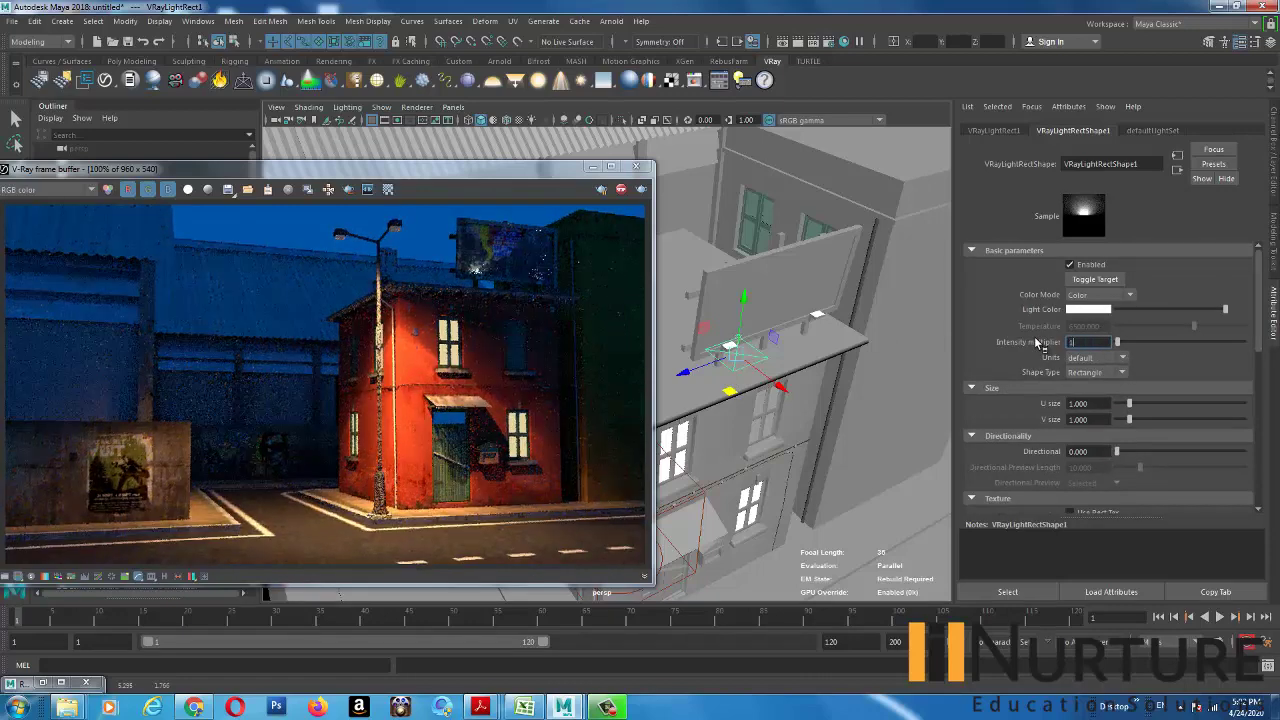
type("150")
key("Return")
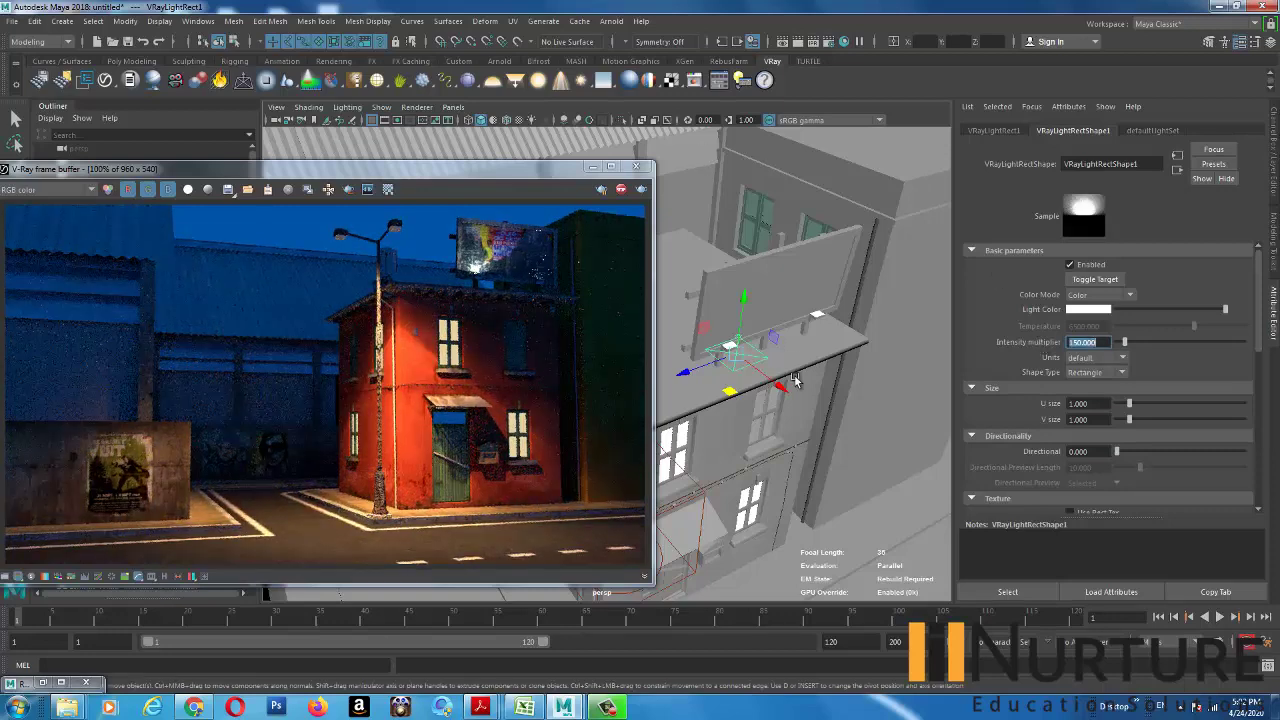
- Duplicate the rect light and move the copy along the billboard to its other floodlight
left_click_drag(797, 381, 777, 365, "alt")
key("ctrl+d")
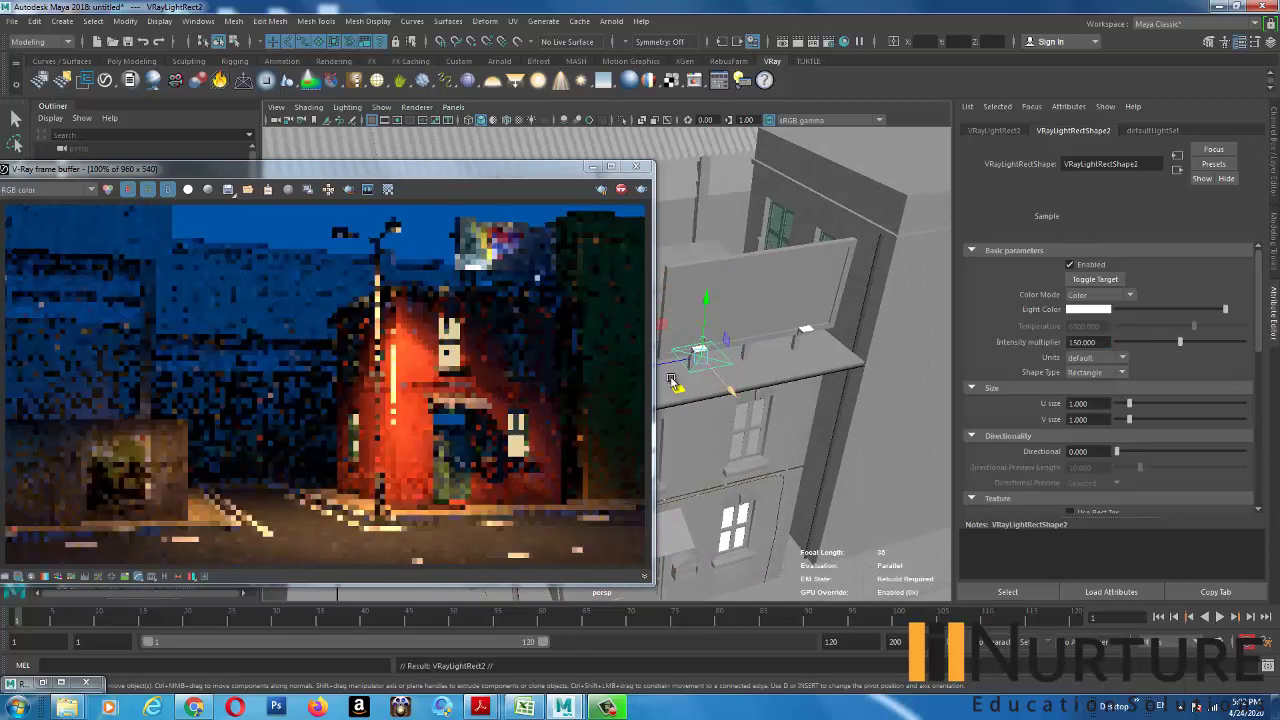
left_click_drag(678, 380, 698, 381, "alt")
middle_click_drag(698, 381, 810, 371)
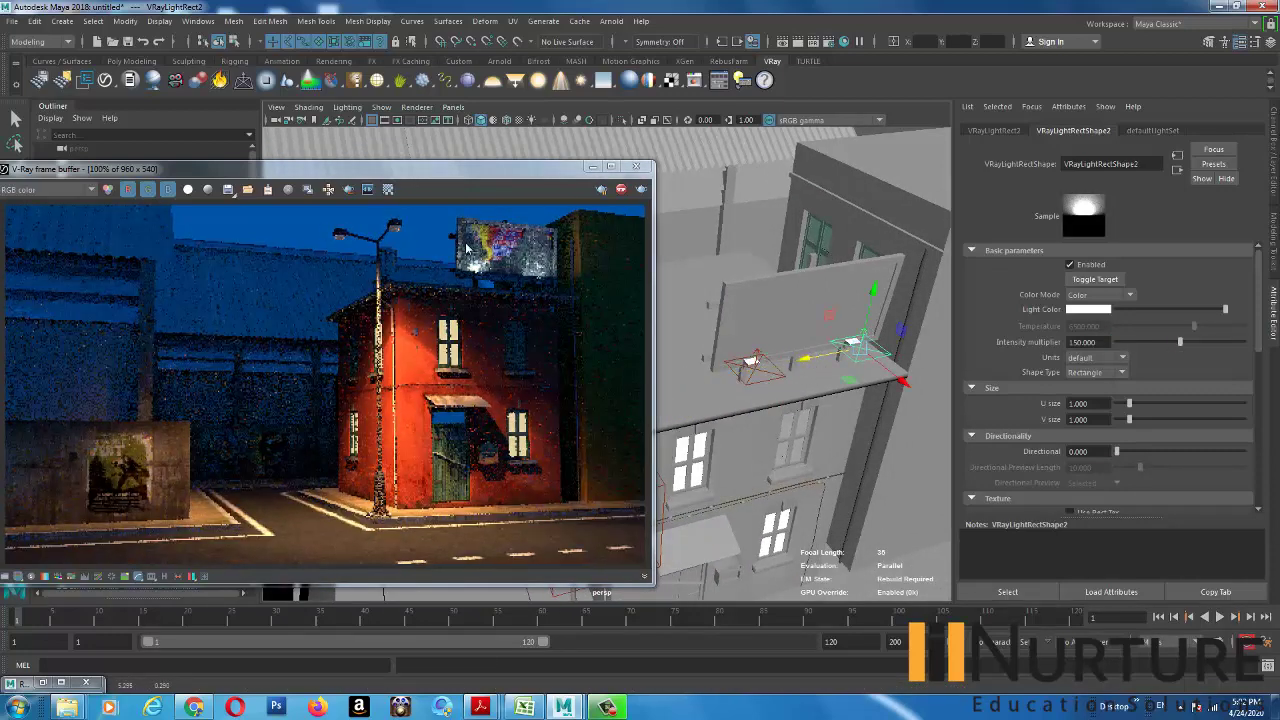
left_click_drag(828, 322, 840, 320, "alt")
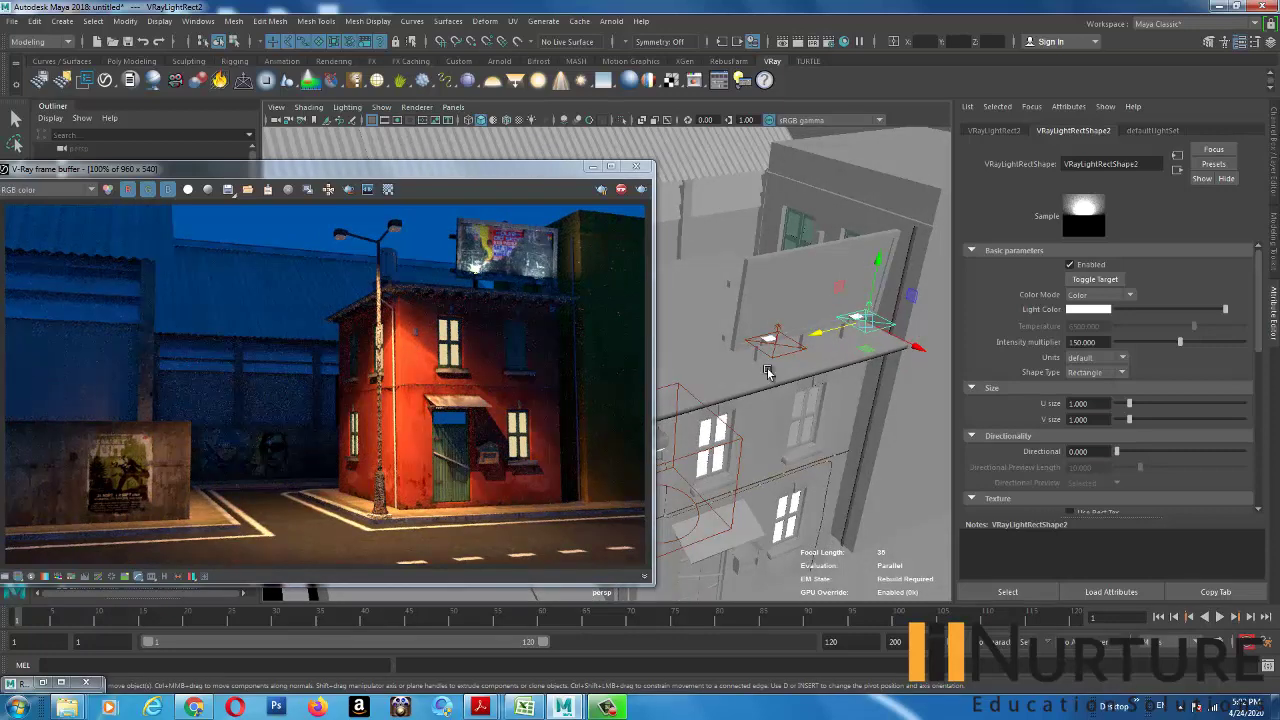
- Assign a new VRay Mtl to the glass covers of the double-armed street lamp's heads
left_click_drag(768, 372, 757, 273, "alt")
right_click_drag(757, 273, 786, 281, "alt")
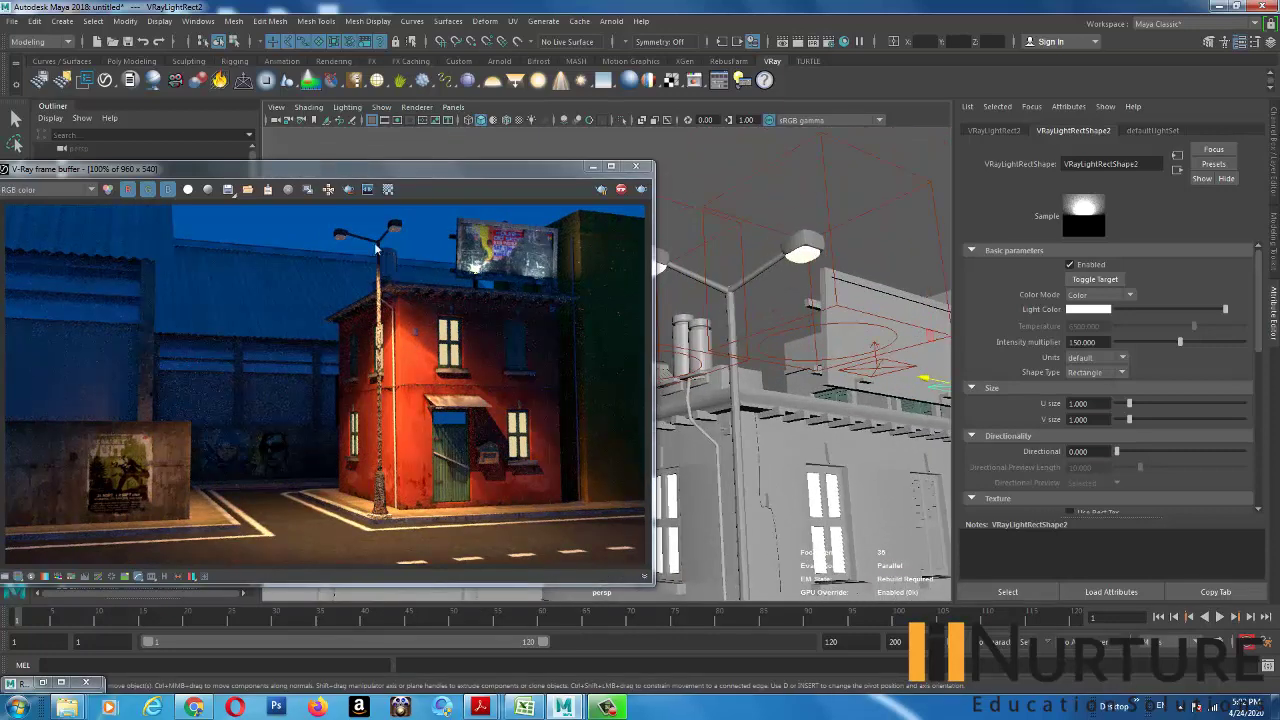
left_click(803, 254)
left_click_drag(803, 254, 752, 258, "alt")
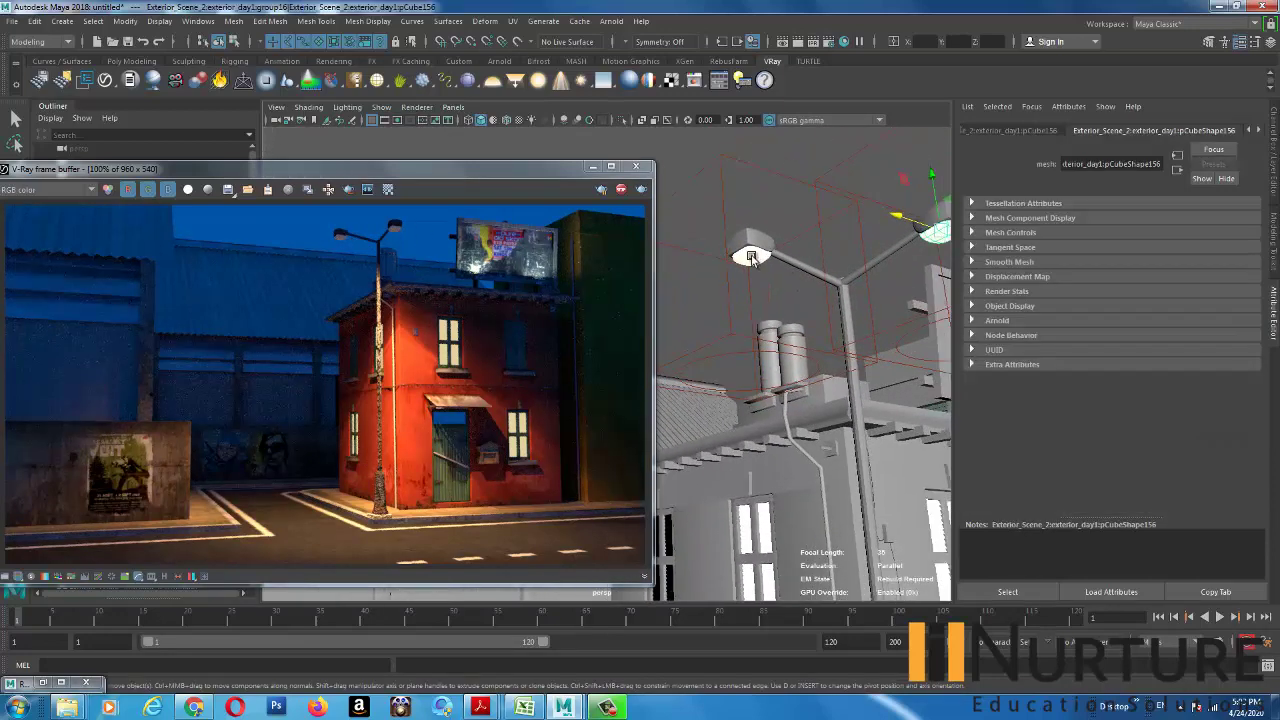
left_click(752, 258)
left_click_drag(868, 241, 864, 252, "alt")
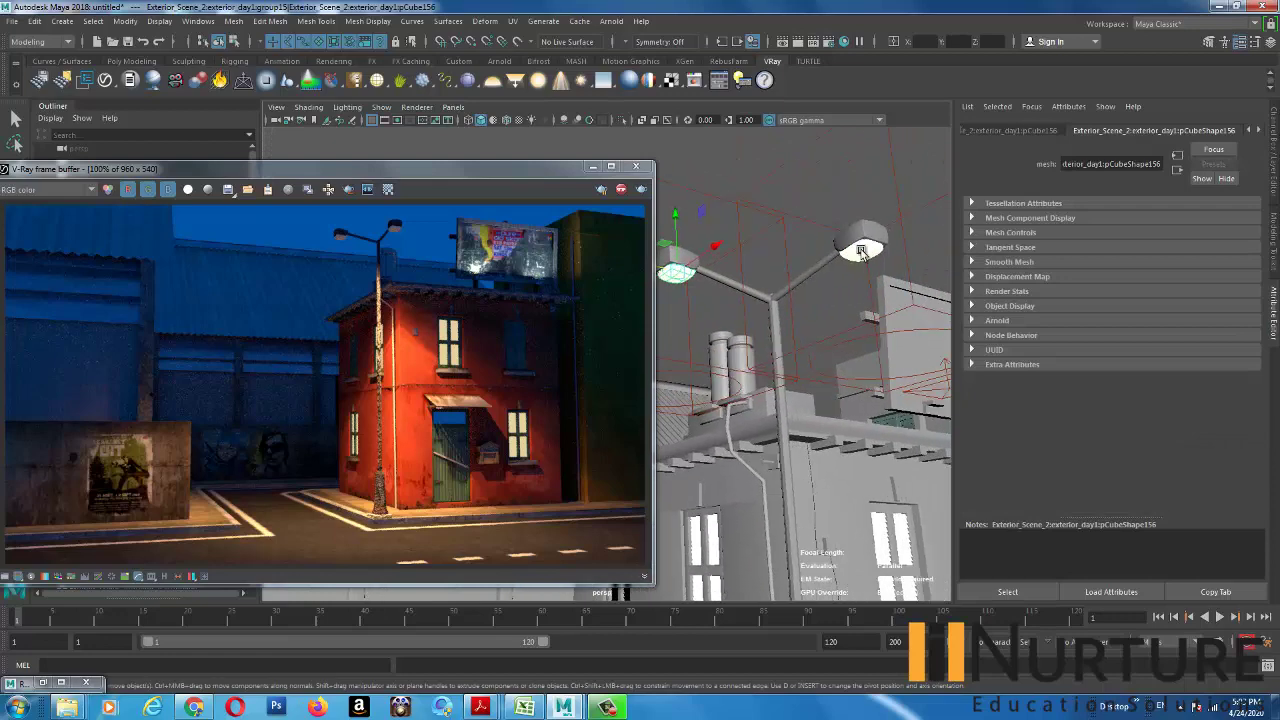
left_click(864, 254)
right_click(864, 258)
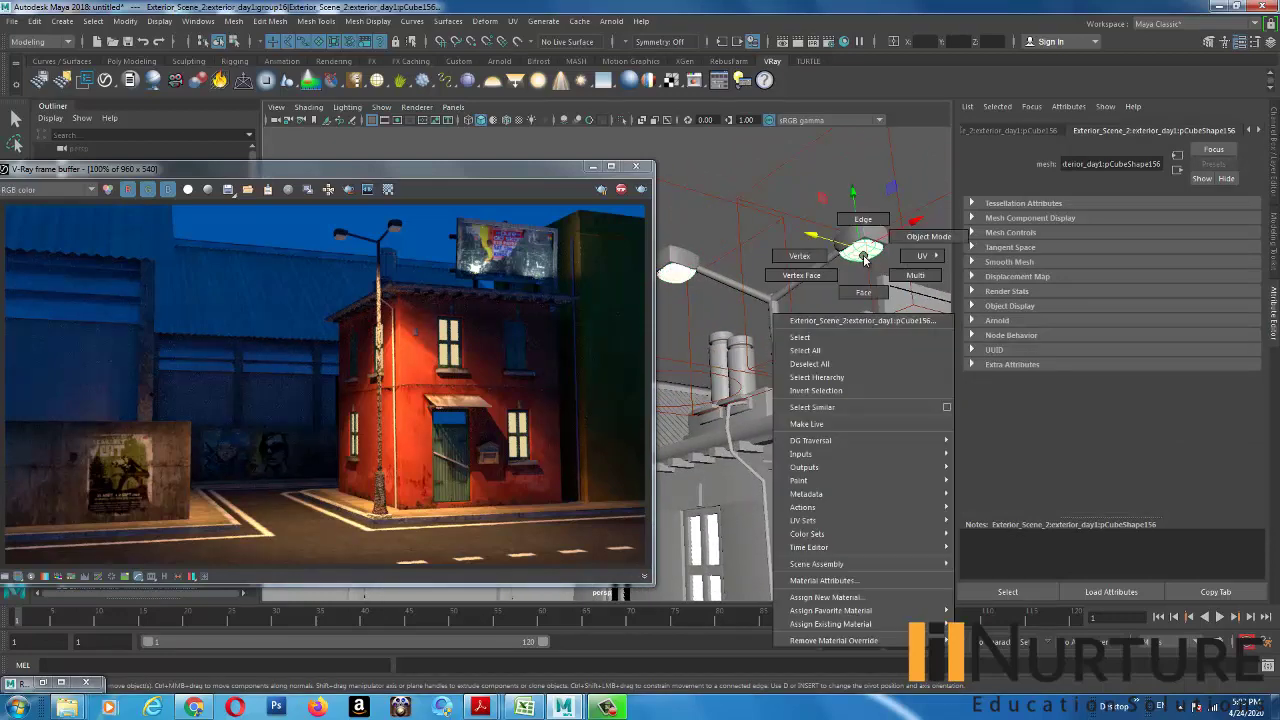
left_click(828, 598)
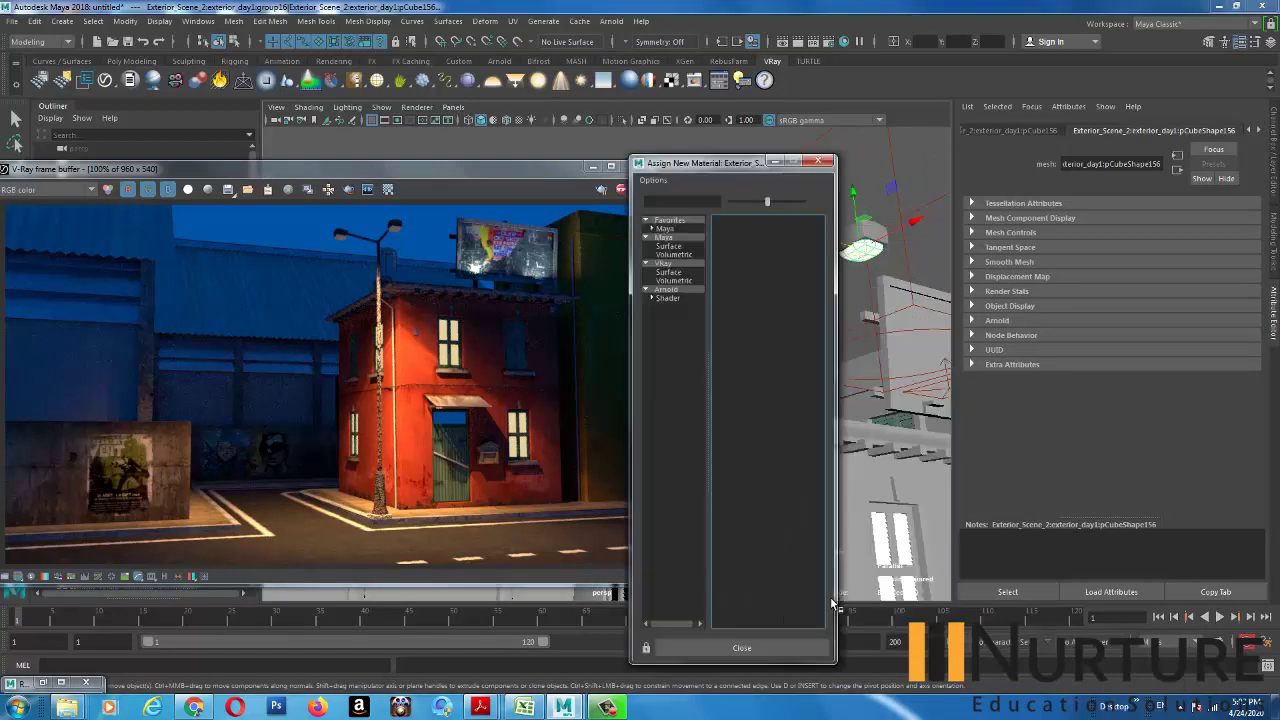
left_click(669, 299)
left_click(671, 264)
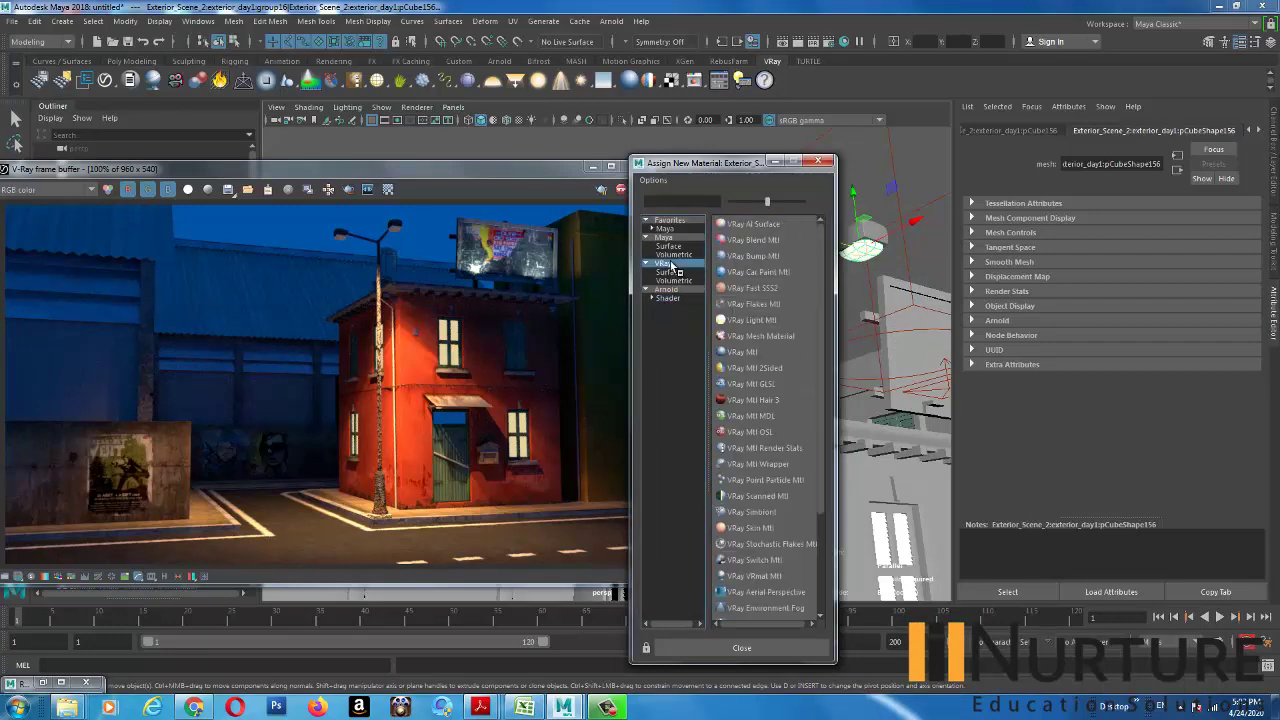
left_click(753, 355)
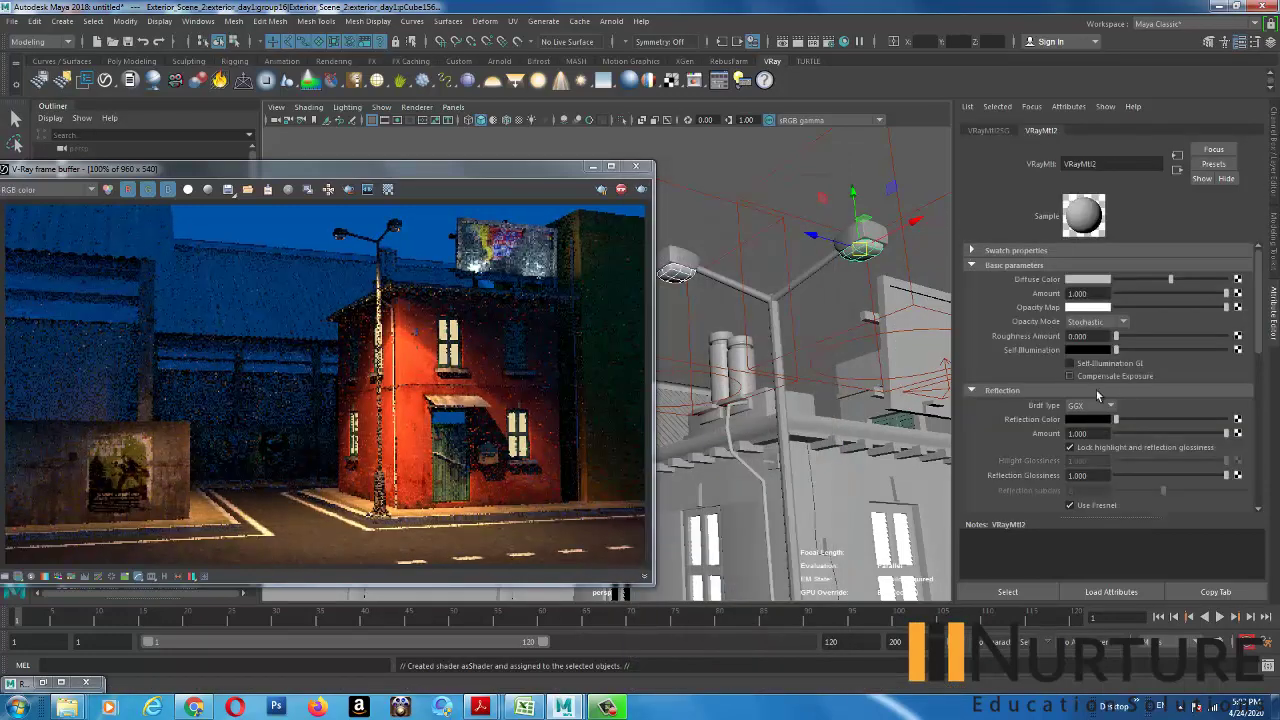
- Make the lamp glass material's self-illumination white with a colour value of 50 and enable Self-Illumination GI
left_click_drag(1116, 349, 1240, 357)
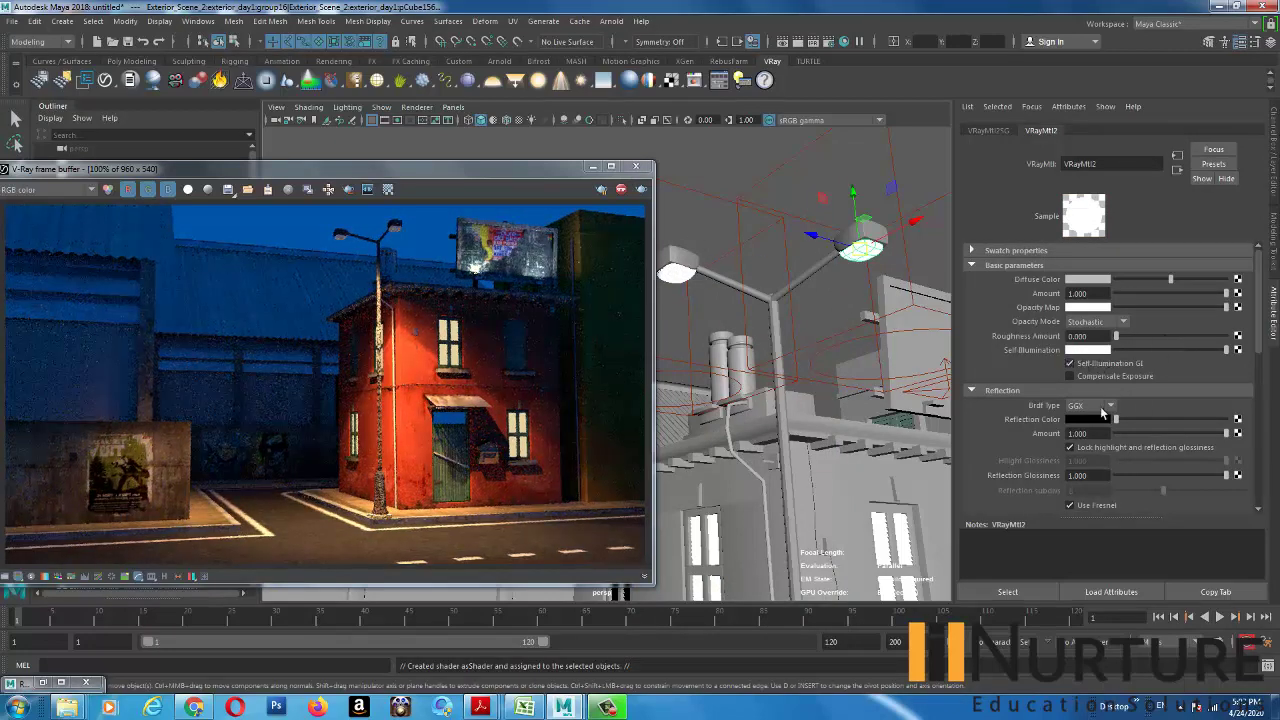
left_click(1090, 352)
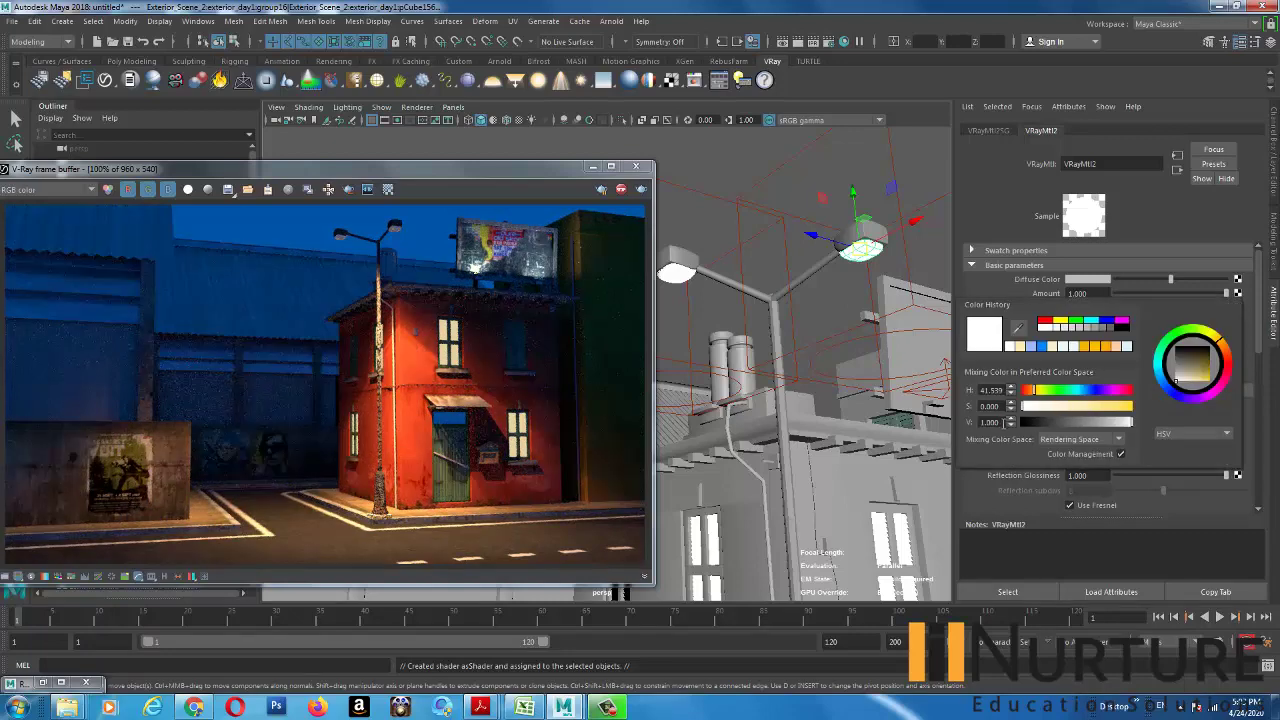
type("50")
key("Return")
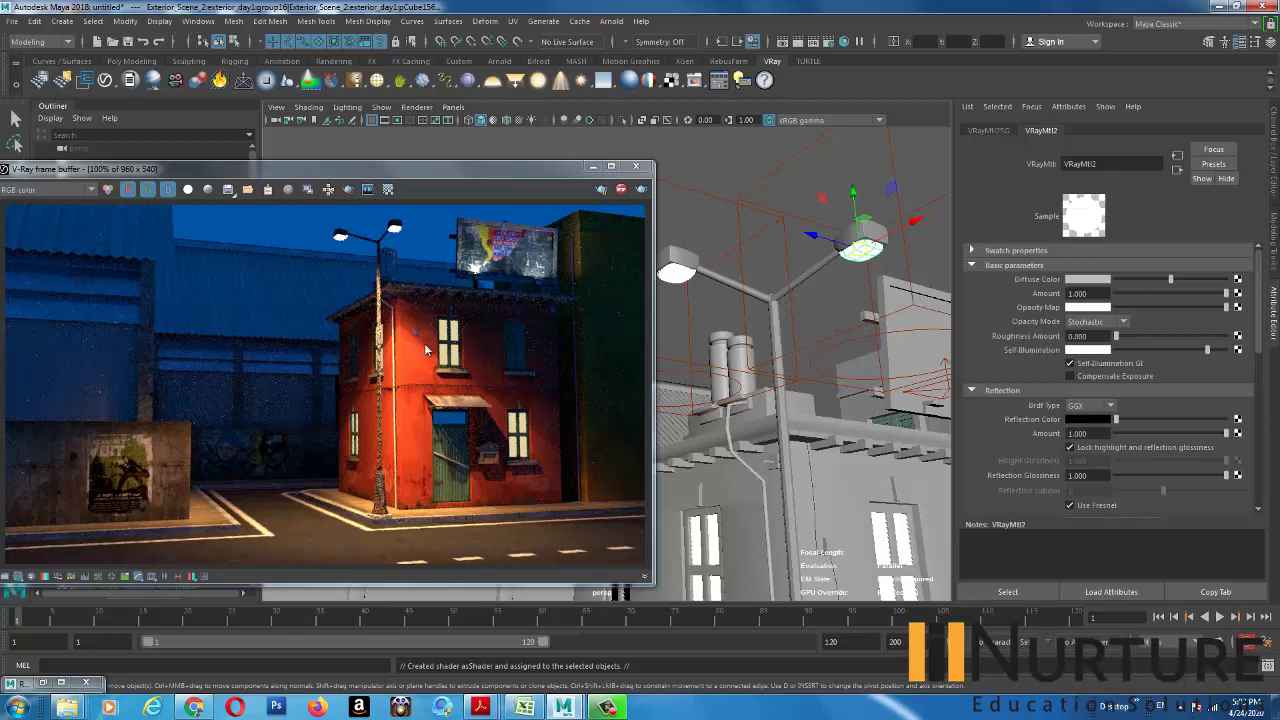
- Adjust the lamp glass self-illumination colour value, trying 10 and 150, and enable Compensate Exposure
left_click(1091, 350)
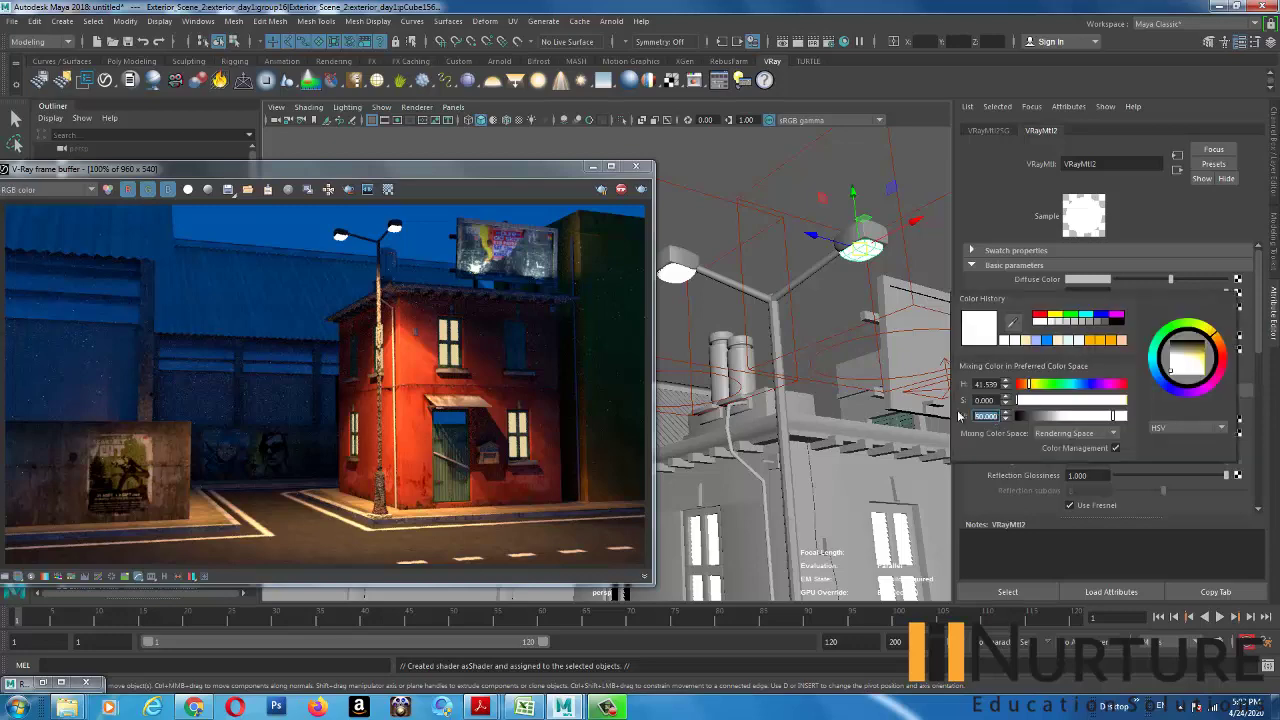
key("Return")
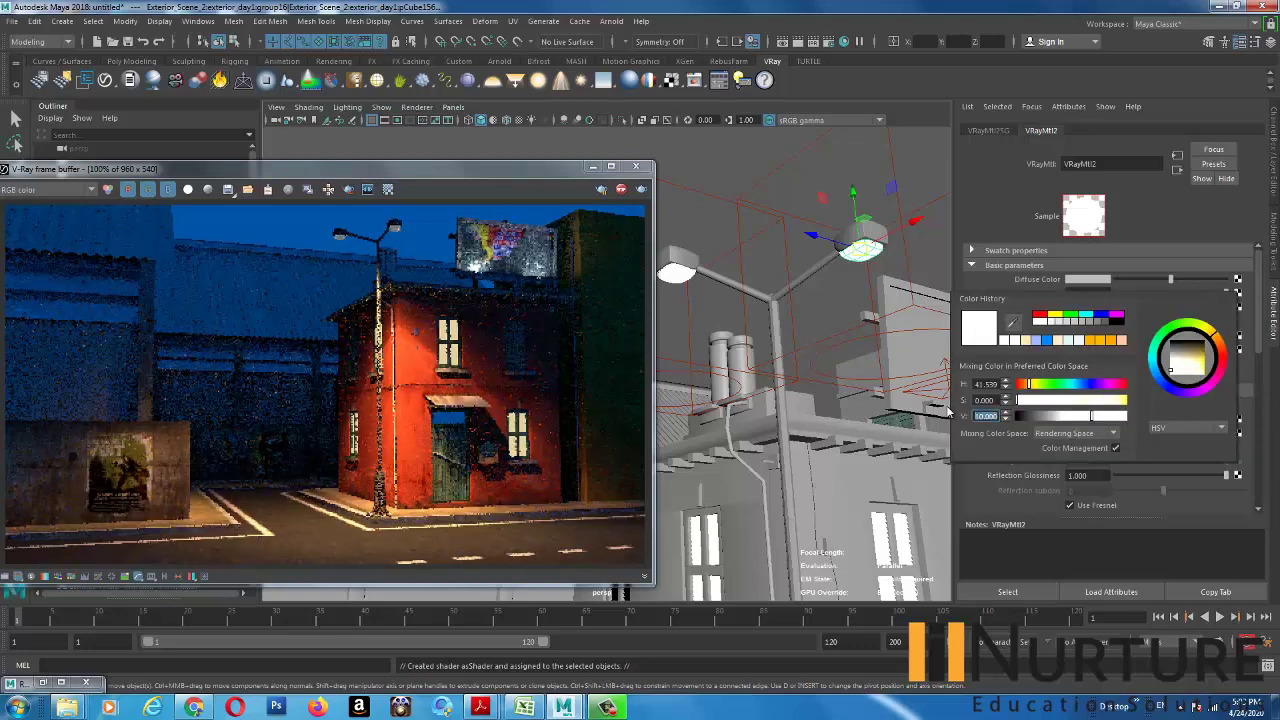
type("150")
key("Return")
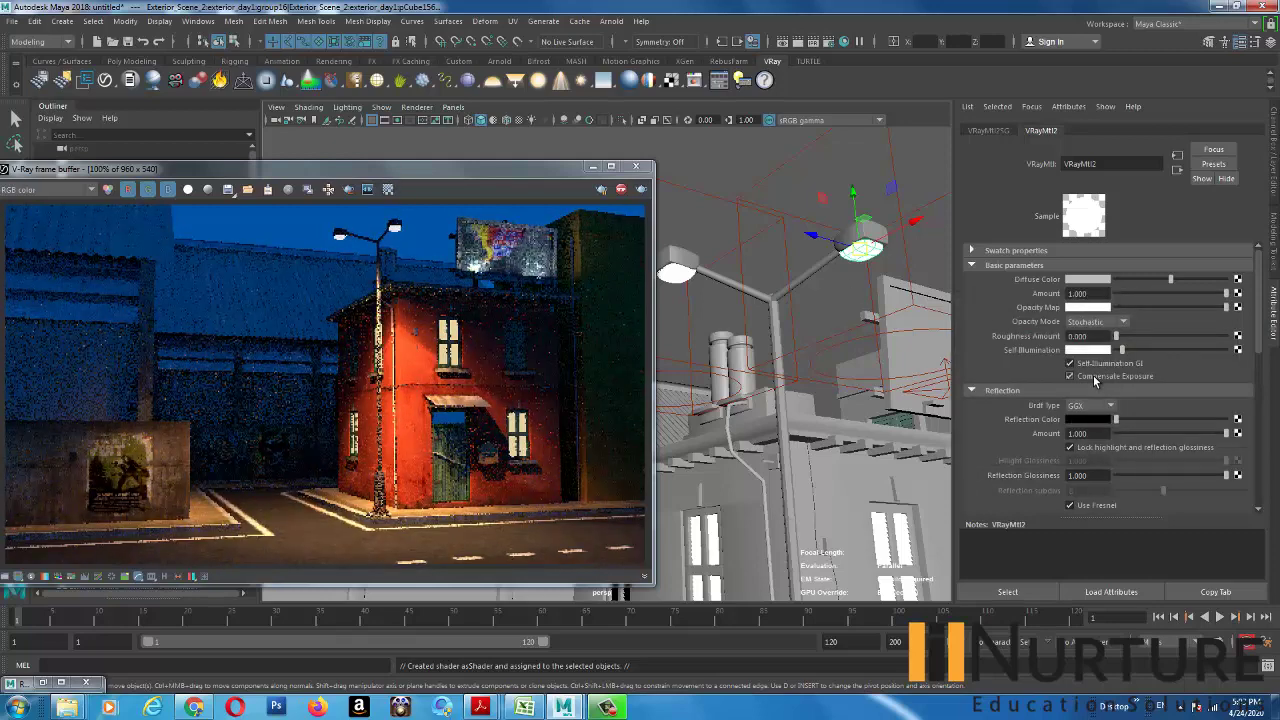
left_click_drag(840, 384, 778, 200, "alt")
left_click(790, 199)
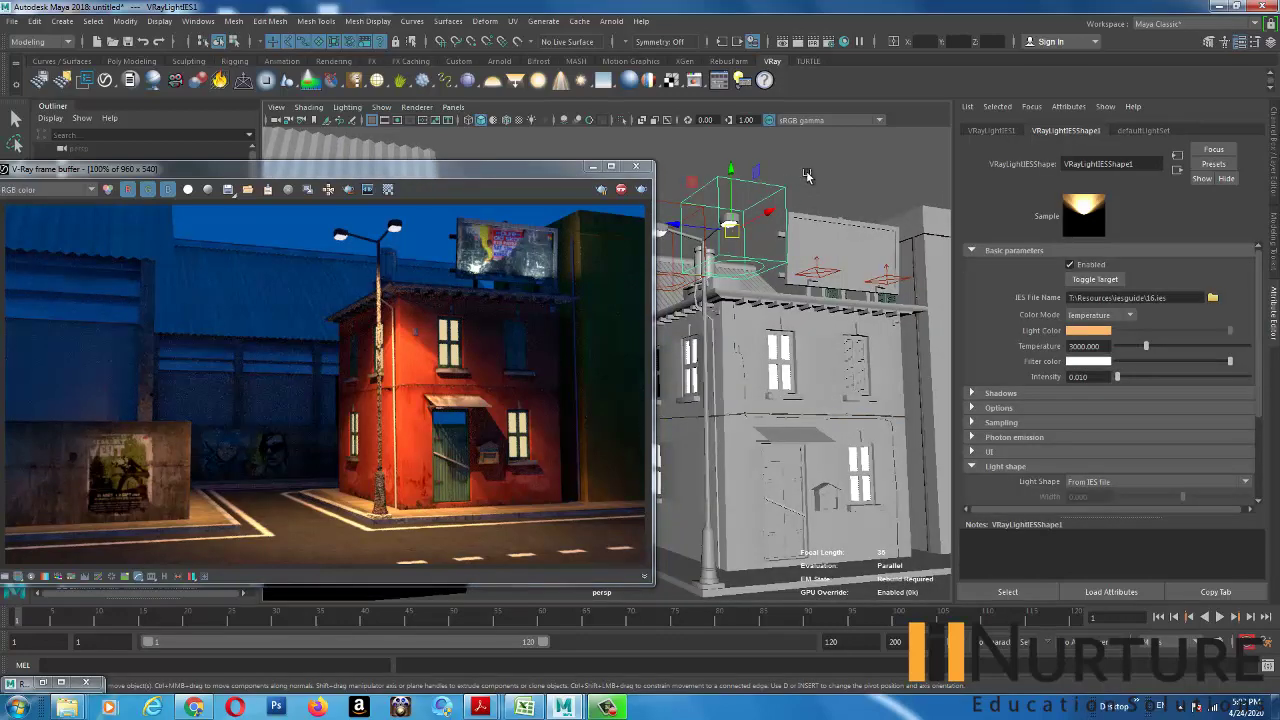
left_click(818, 184)
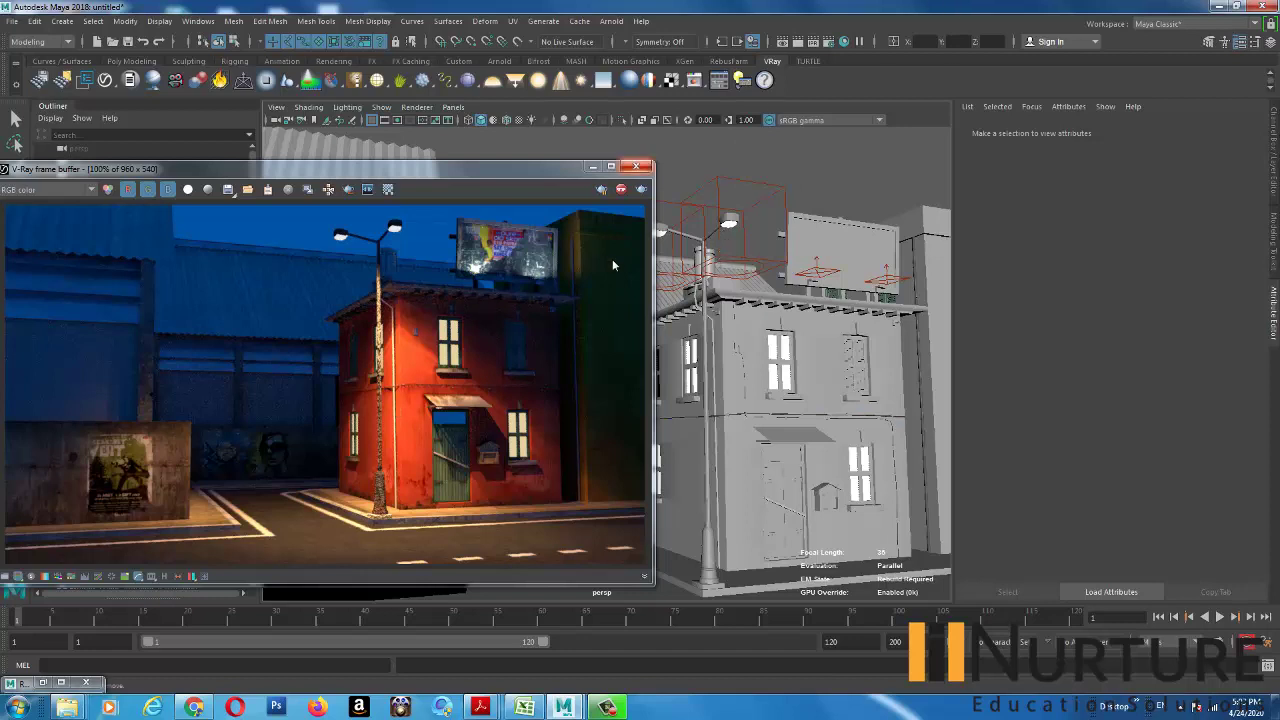
left_click(766, 185)
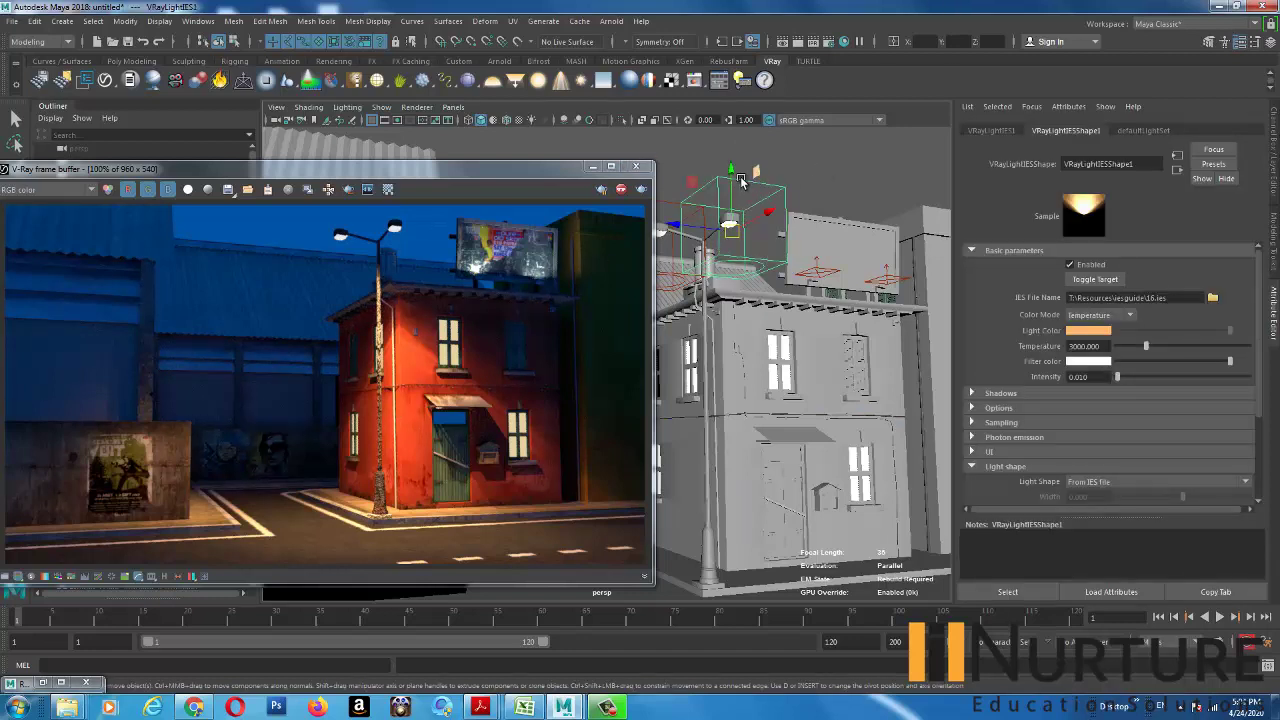
left_click(822, 182)
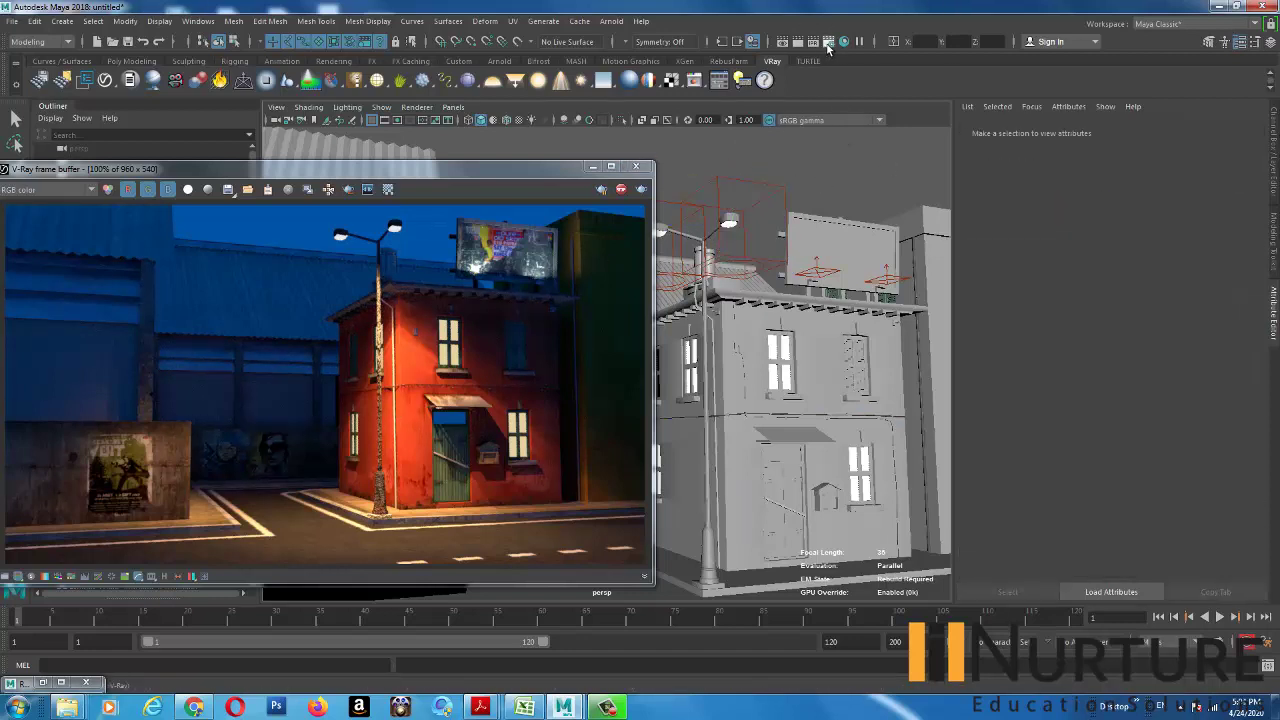
- Enable Use environment volume in the Volumetrics section of the V-Ray render overrides
left_click(828, 47)
left_click(750, 195)
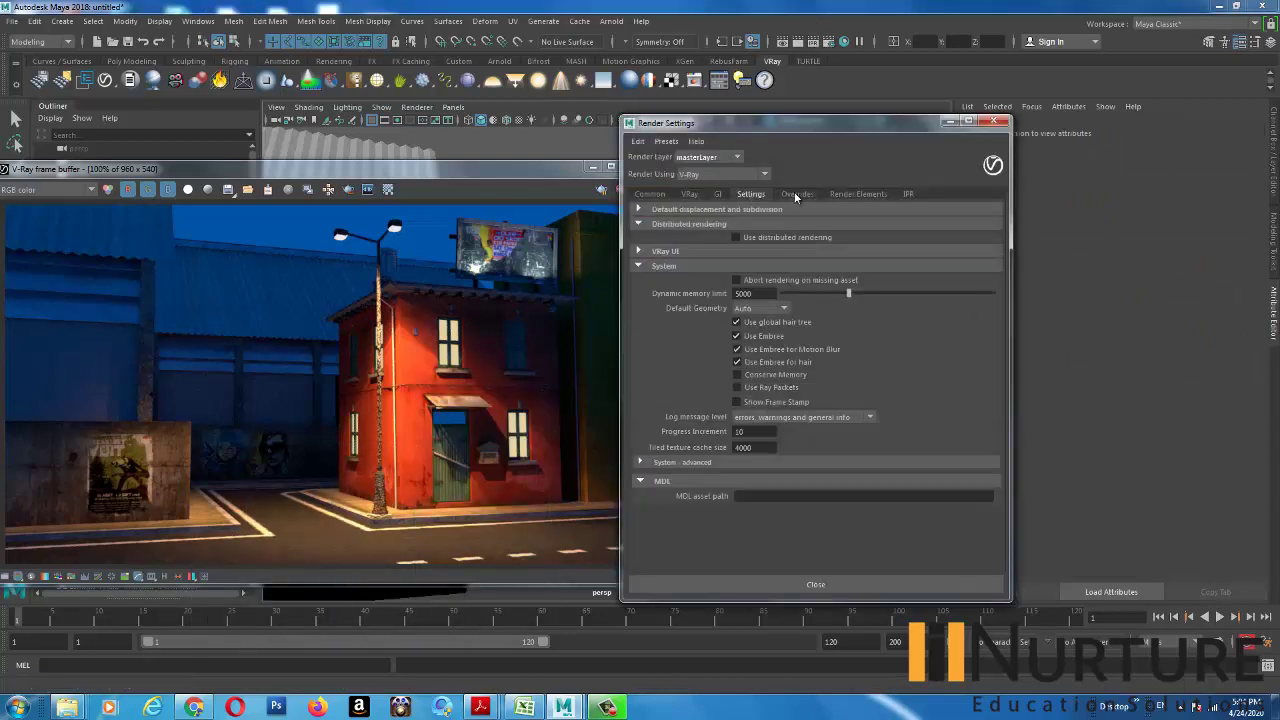
left_click(796, 194)
left_click(702, 401)
left_click(702, 401)
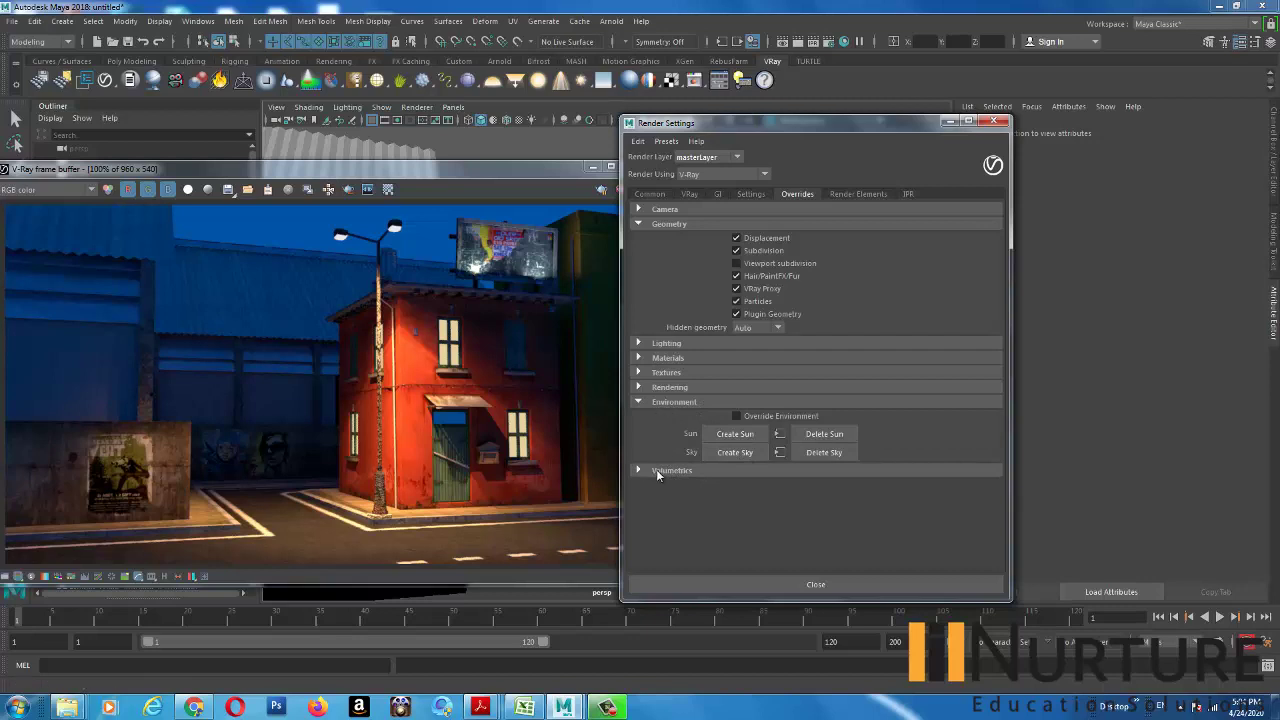
left_click(656, 469)
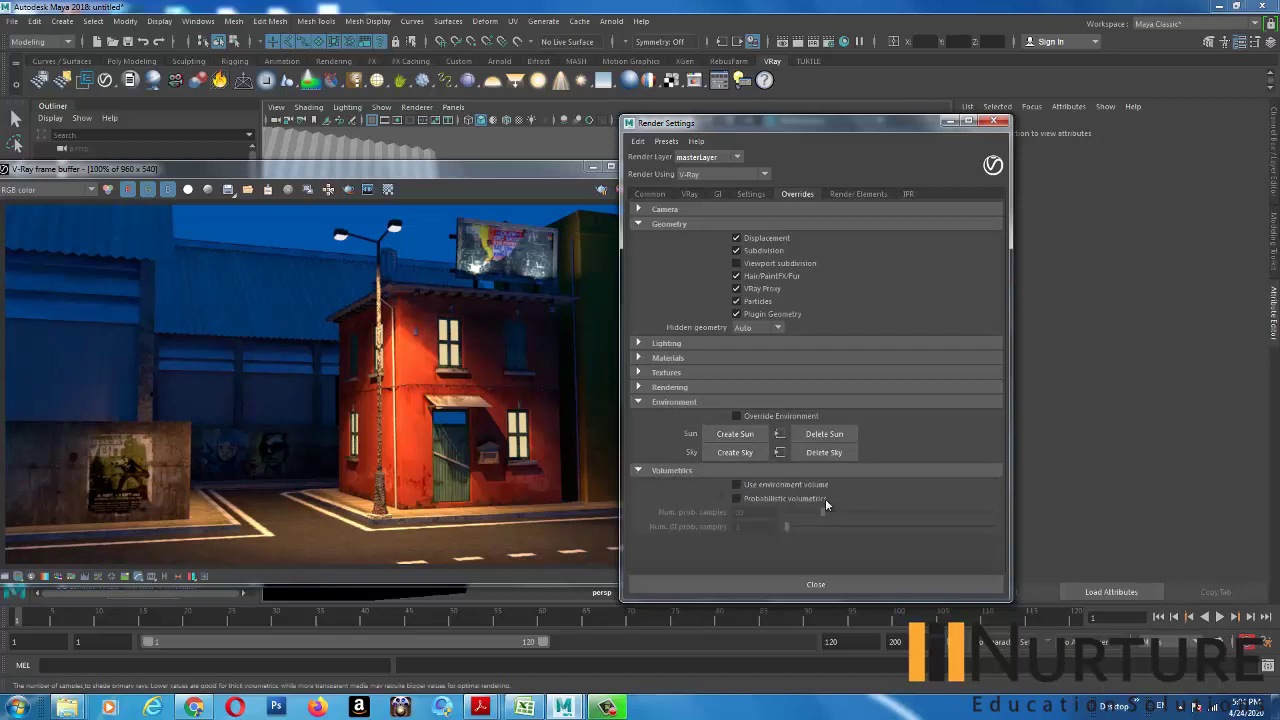
left_click(737, 485)
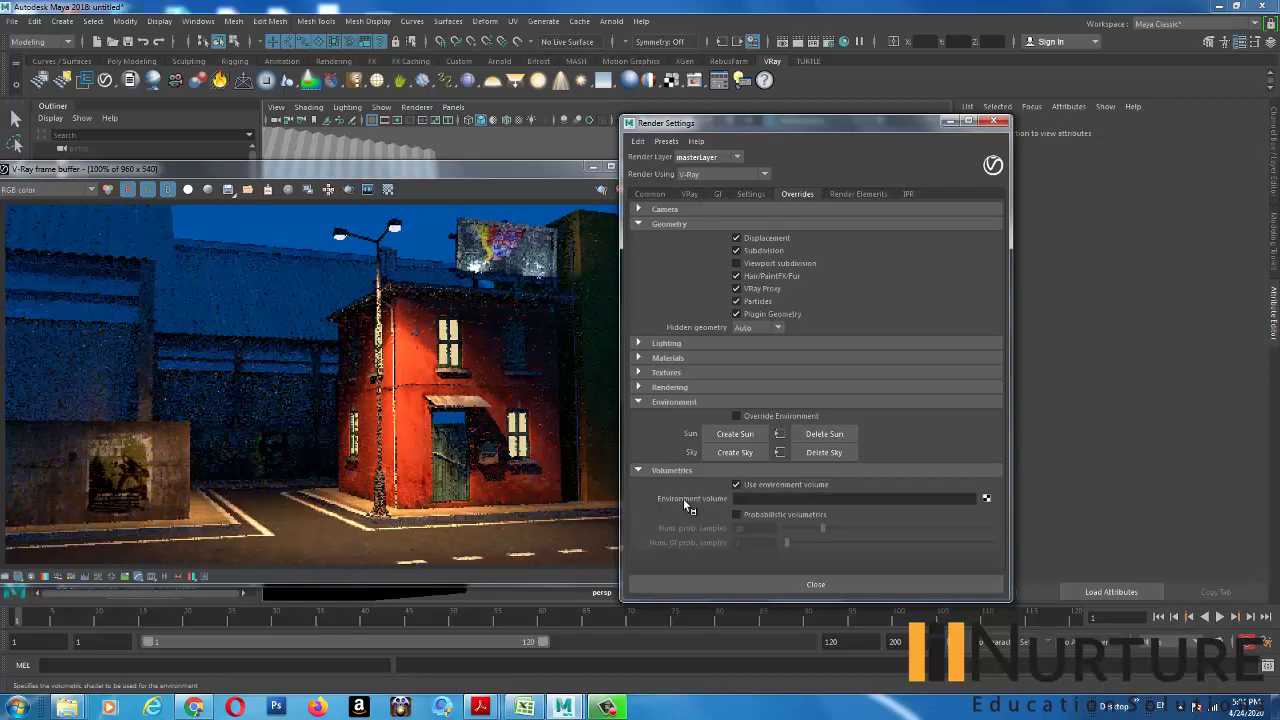
- Assign a VRay Environment Fog as the environment volume, open its attributes and minimize the render settings
left_click(987, 499)
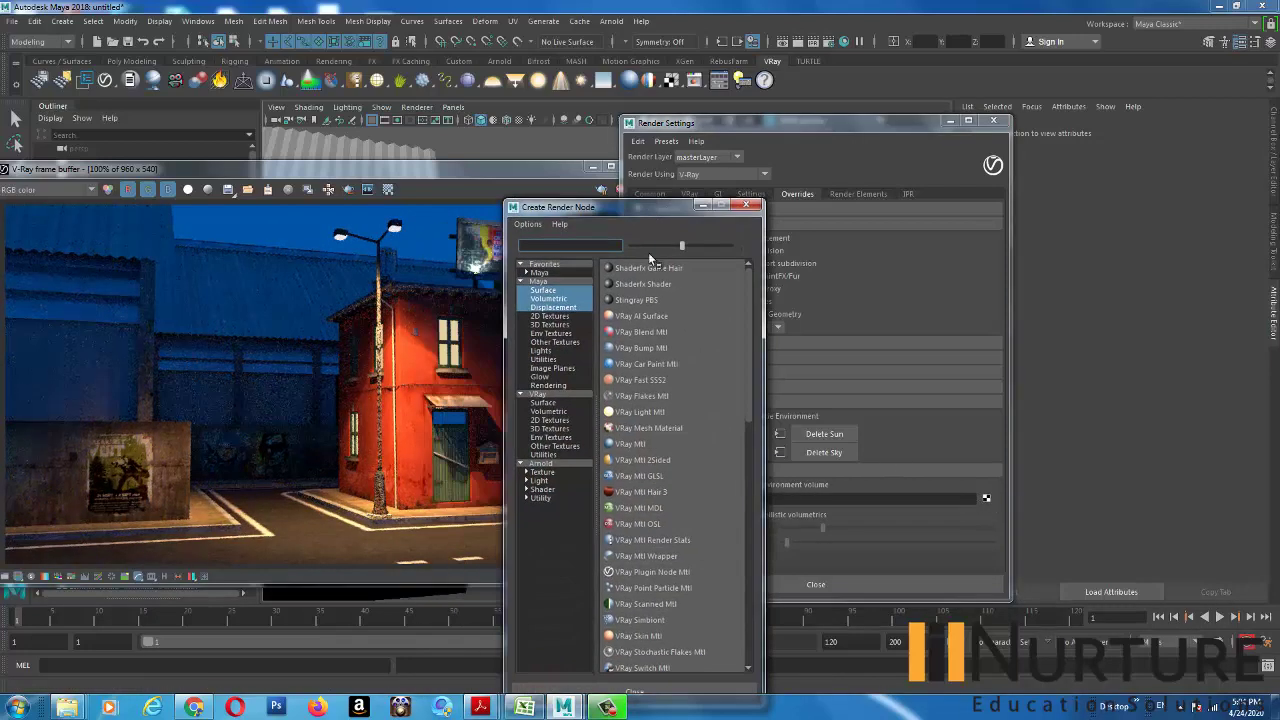
scroll(662, 503, "down", 10)
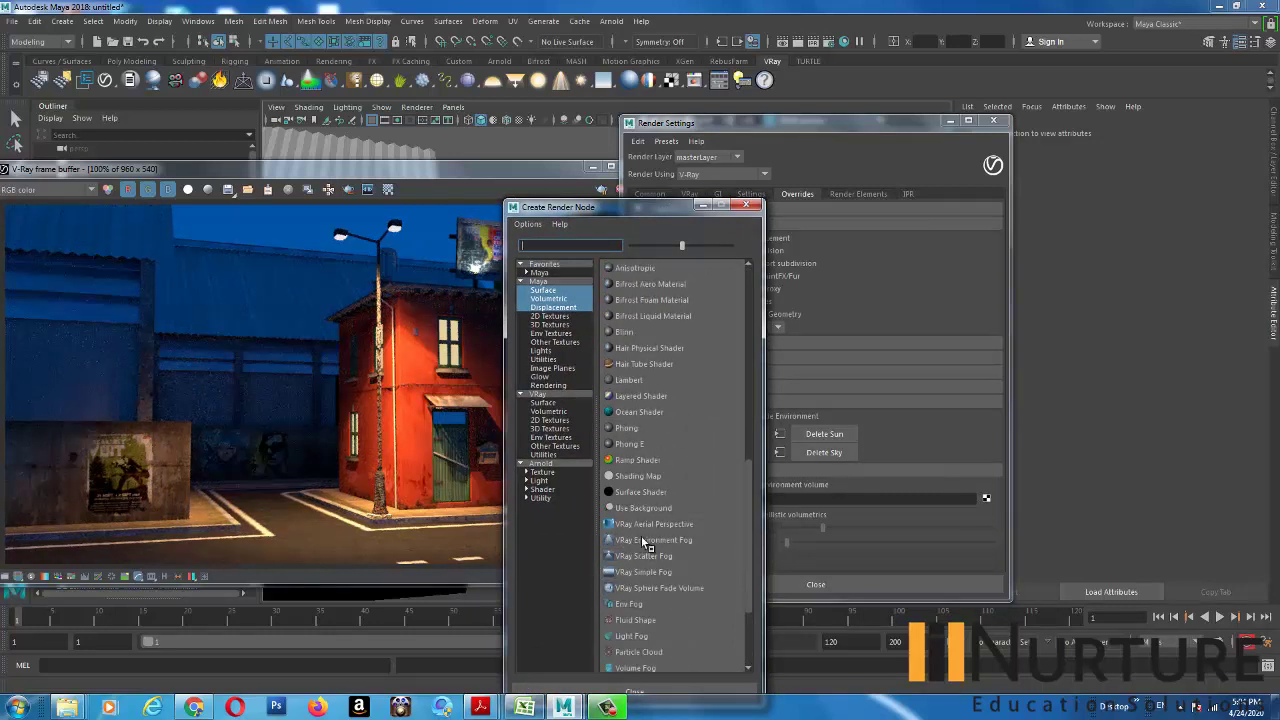
left_click(652, 540)
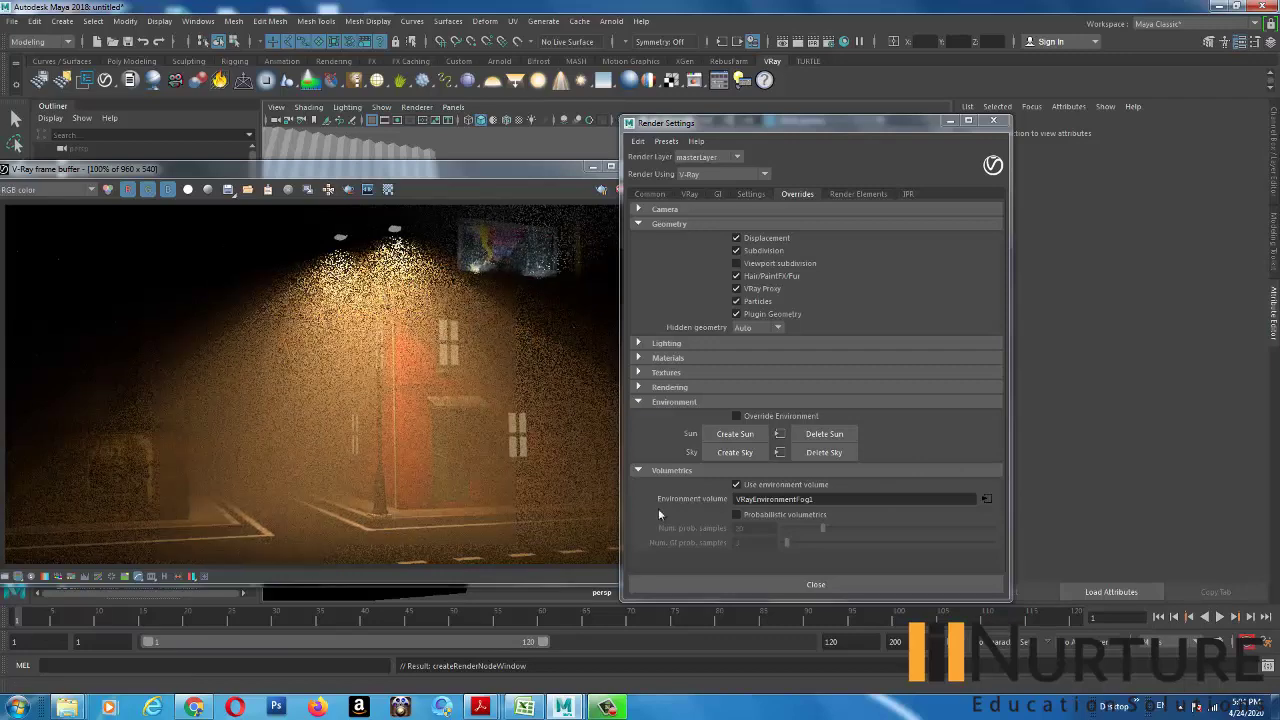
left_click(986, 499)
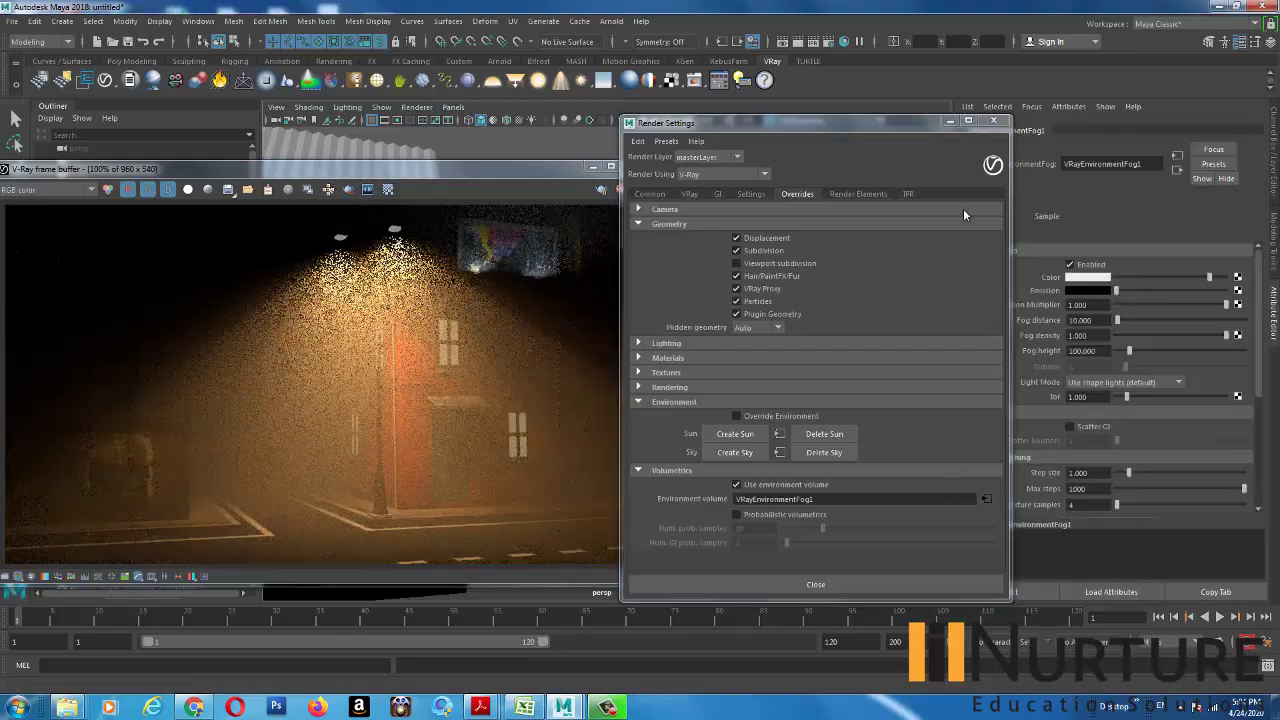
left_click(948, 121)
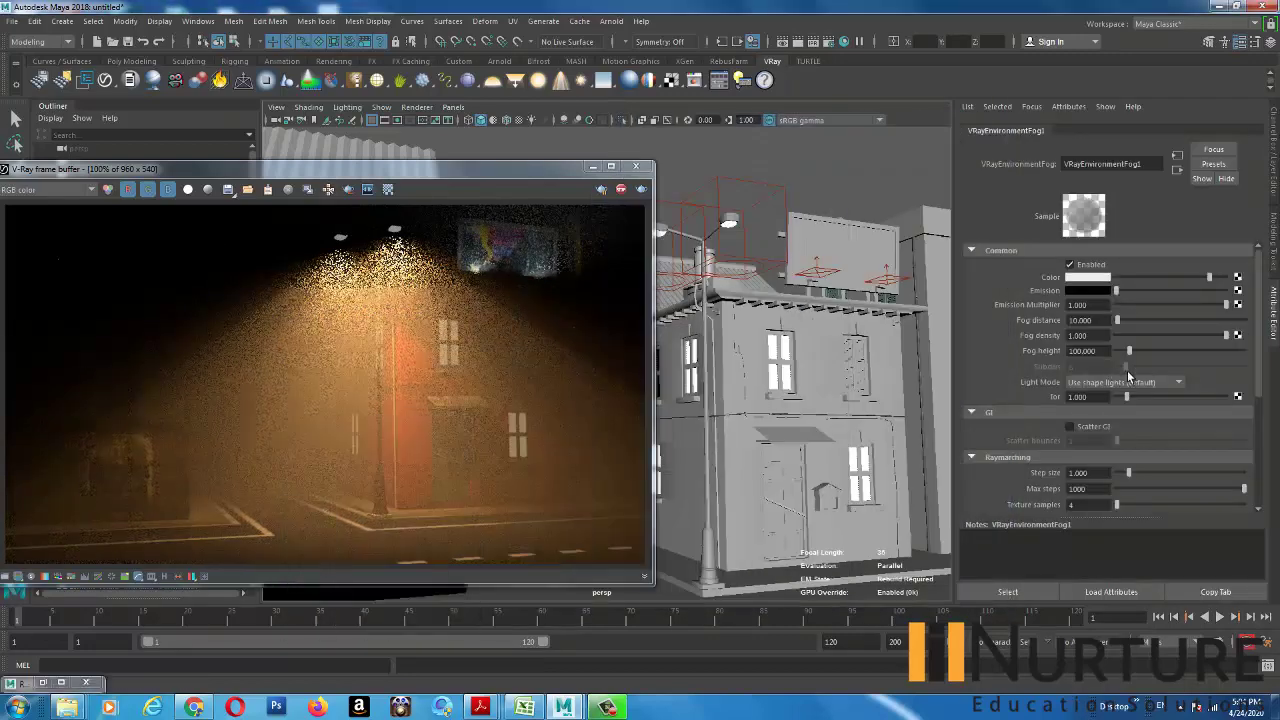
- Try Fog height values of 0, about 5.3, 2.5 and 5 for the environment fog
left_click_drag(1129, 351, 1114, 351)
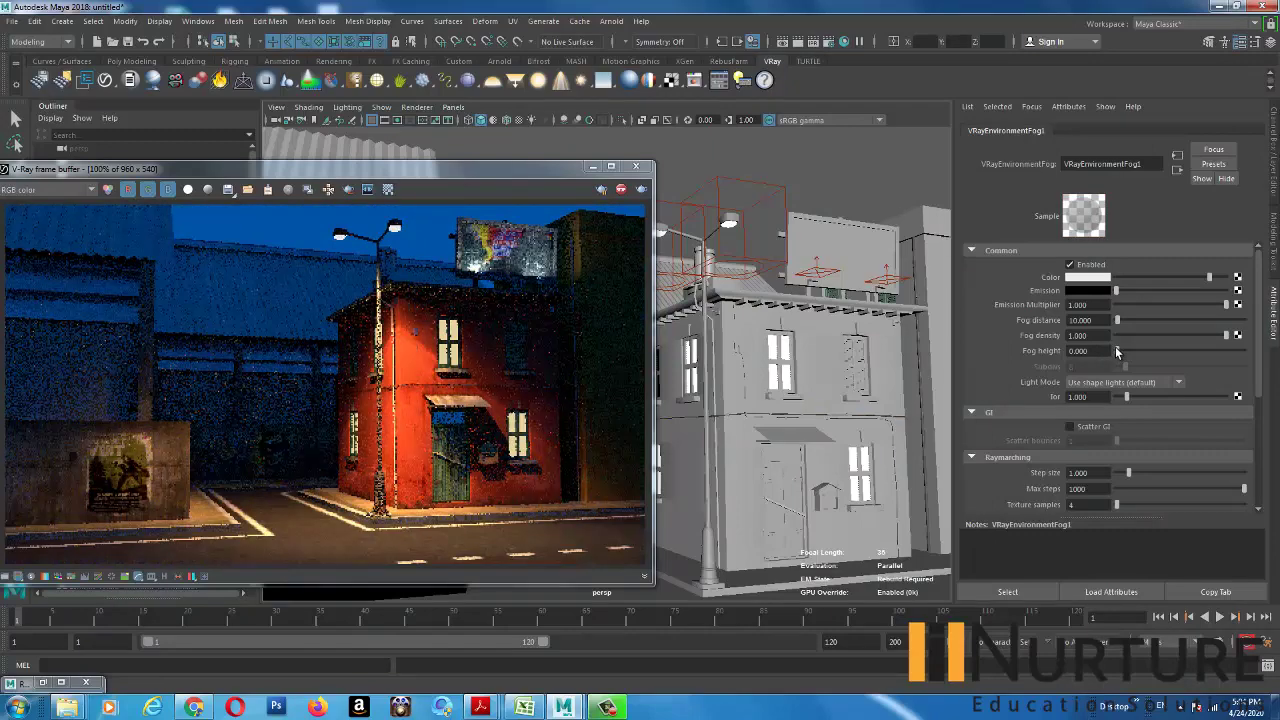
left_click_drag(1115, 346, 1116, 344)
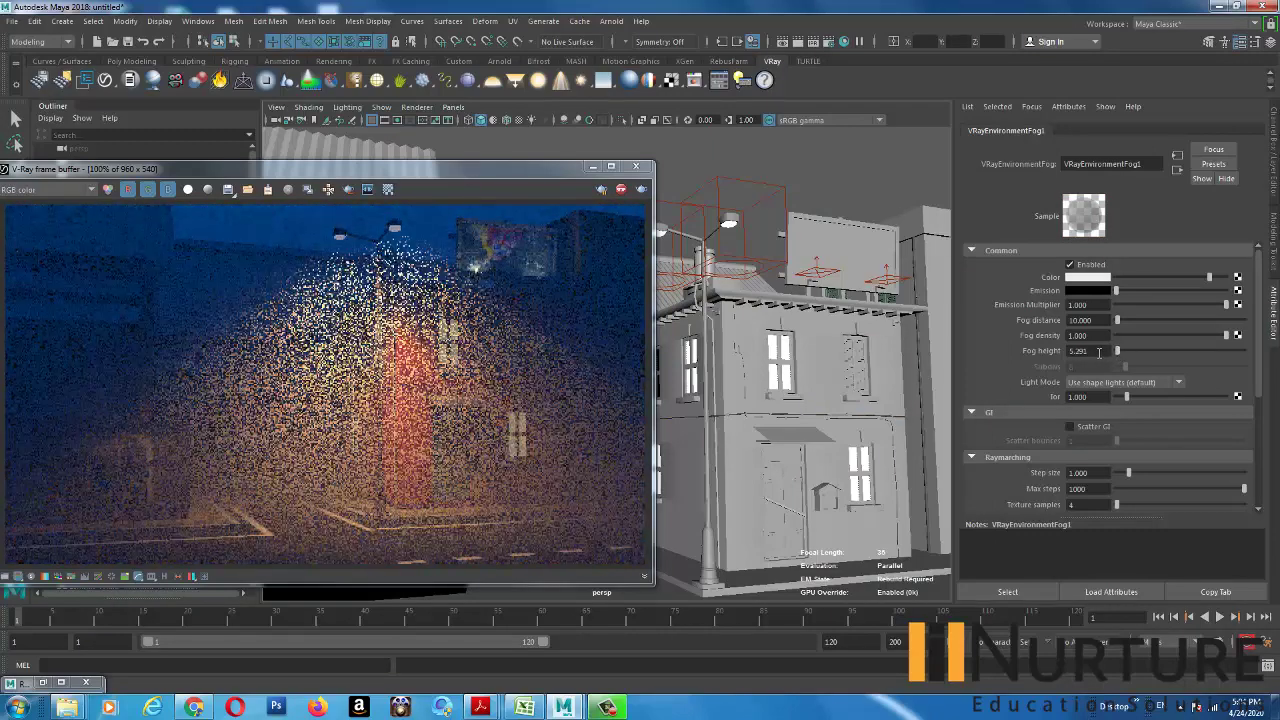
left_click(1090, 350)
type("2.5")
key("Return")
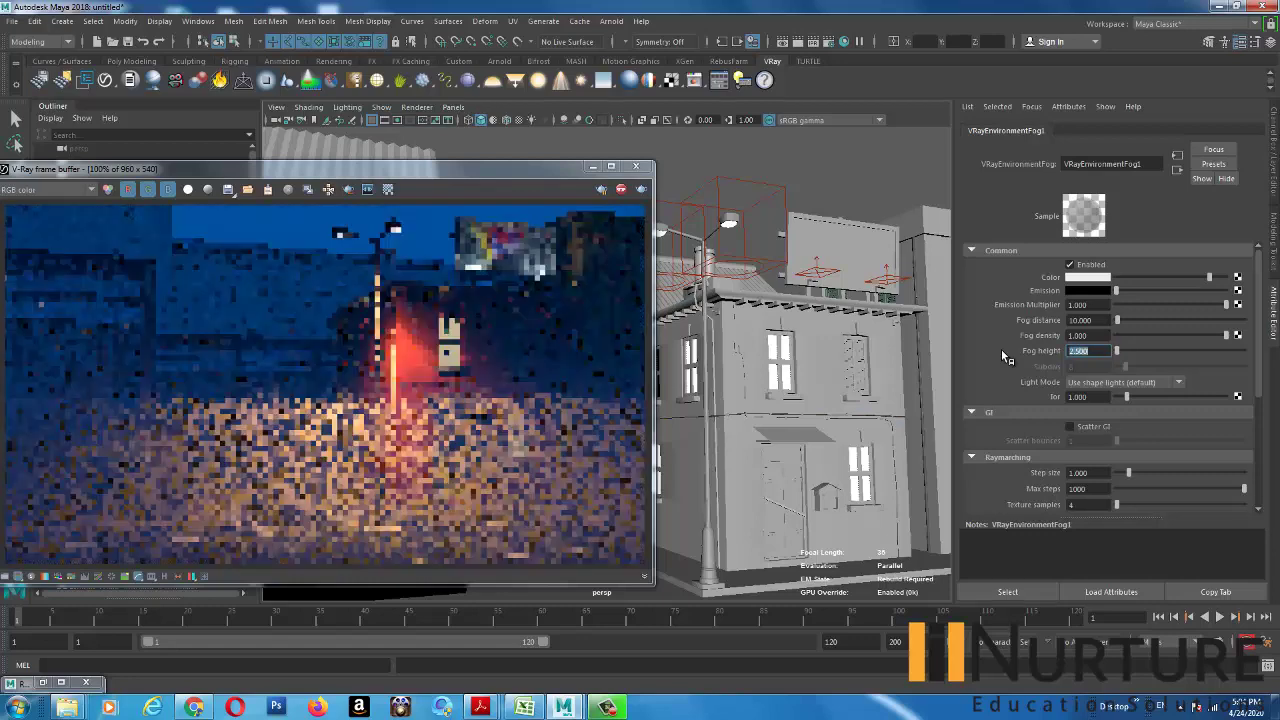
type("5")
key("Return")
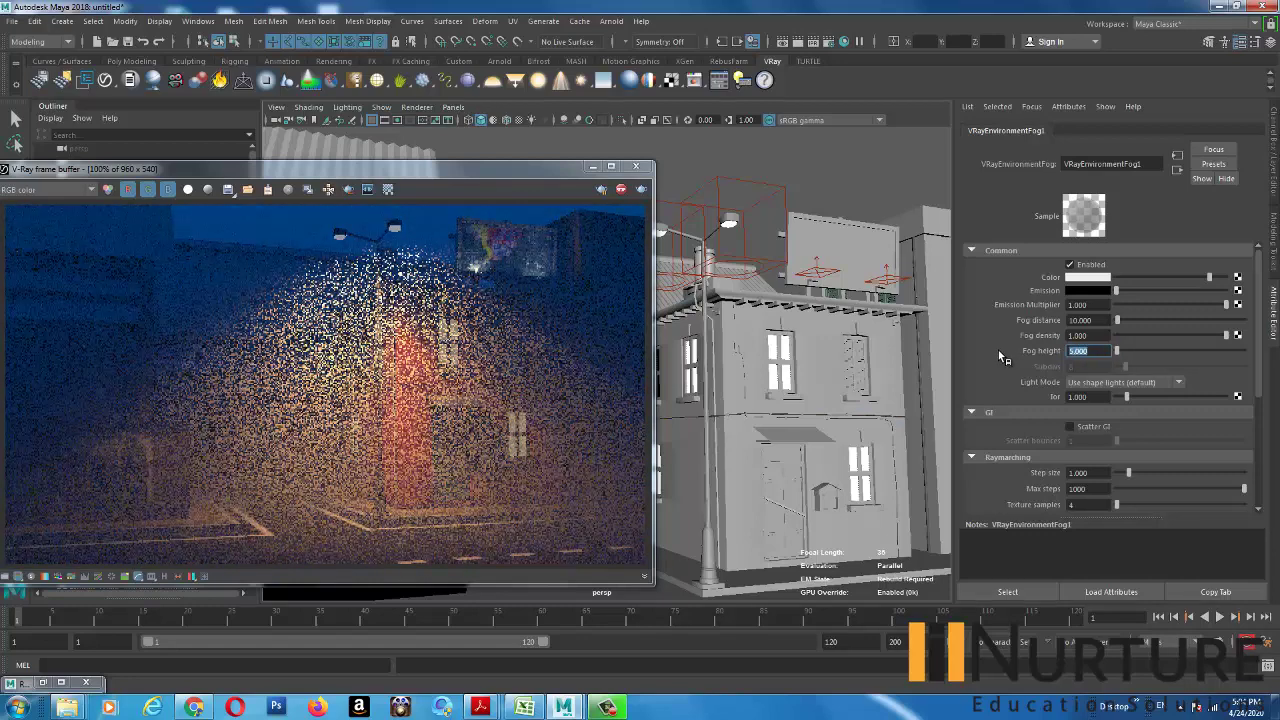
- Test Fog height values of 10, 15 and 25, settling on 15
type("10")
key("Return")
type("15")
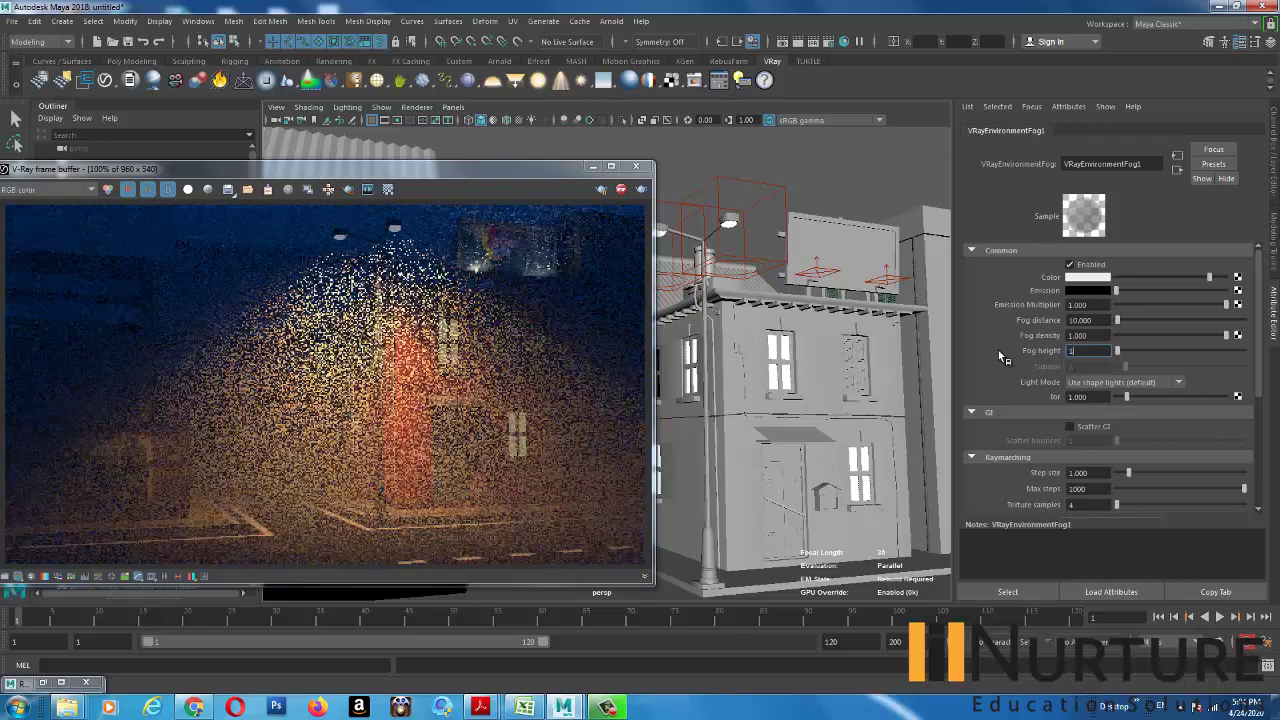
key("Return")
type("25")
key("Return")
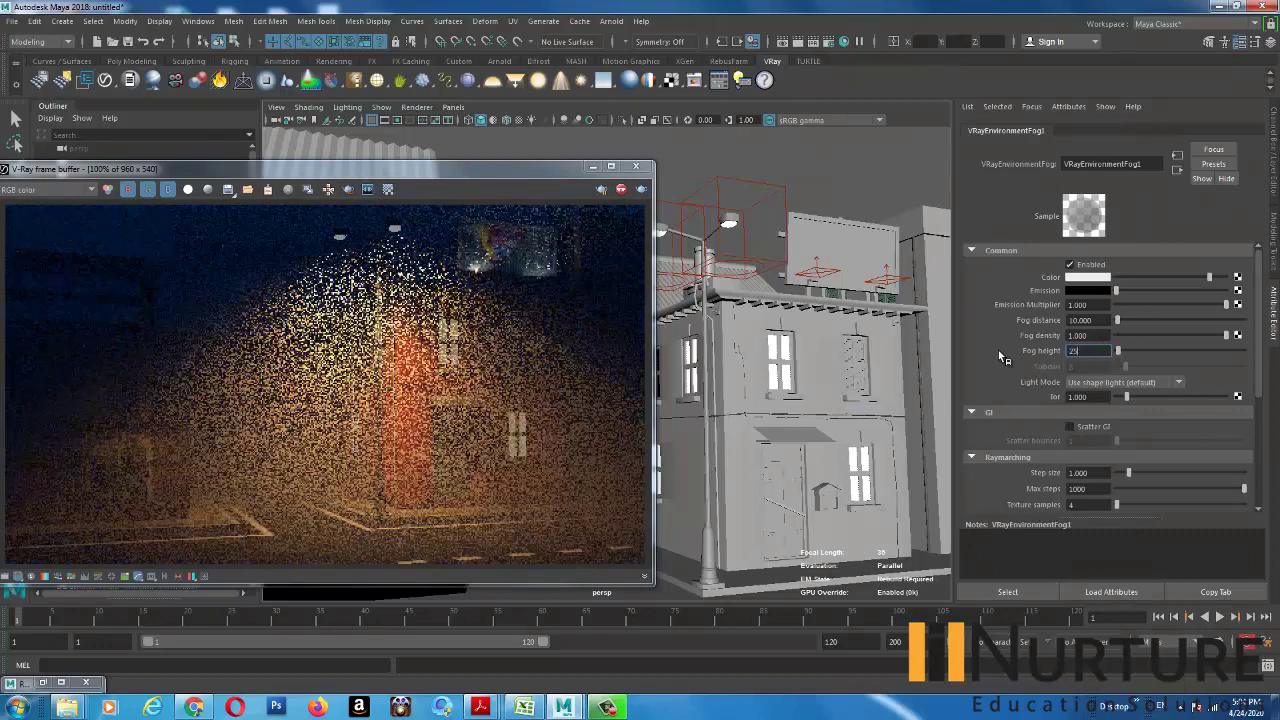
type("15")
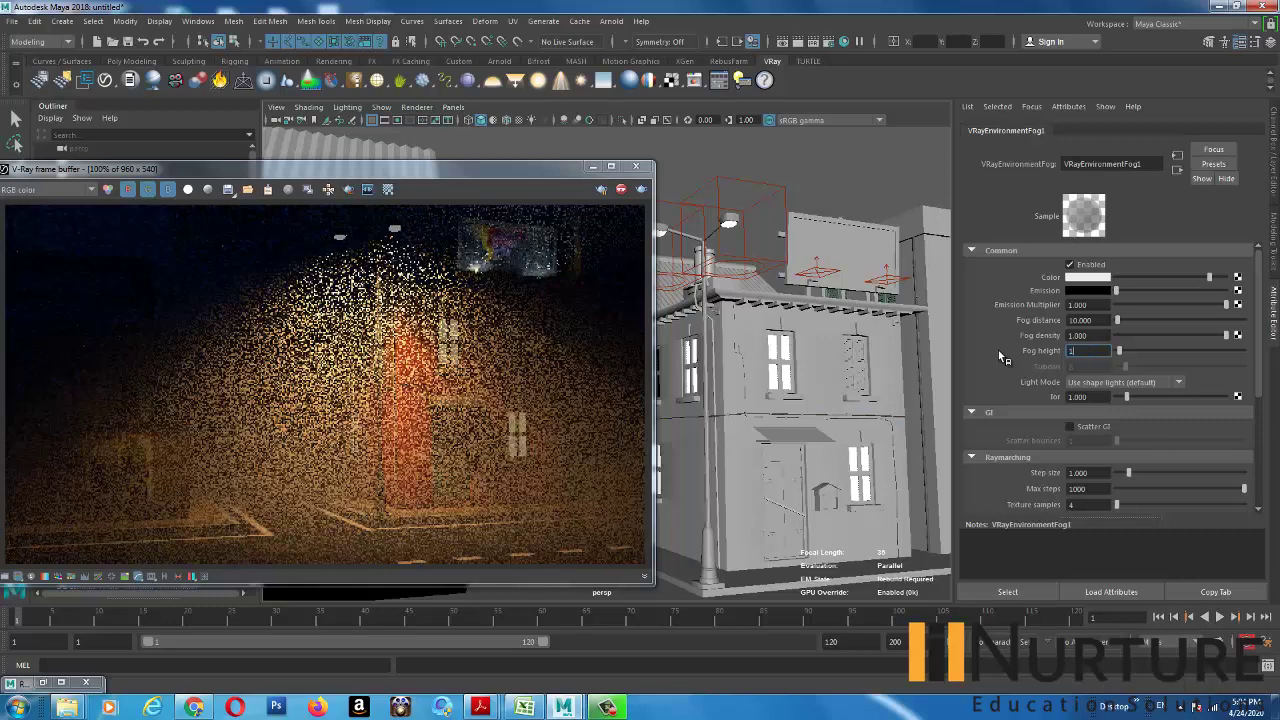
key("Return")
- Set the environment fog's Fog distance to 2.5
left_click_drag(1098, 320, 1035, 322)
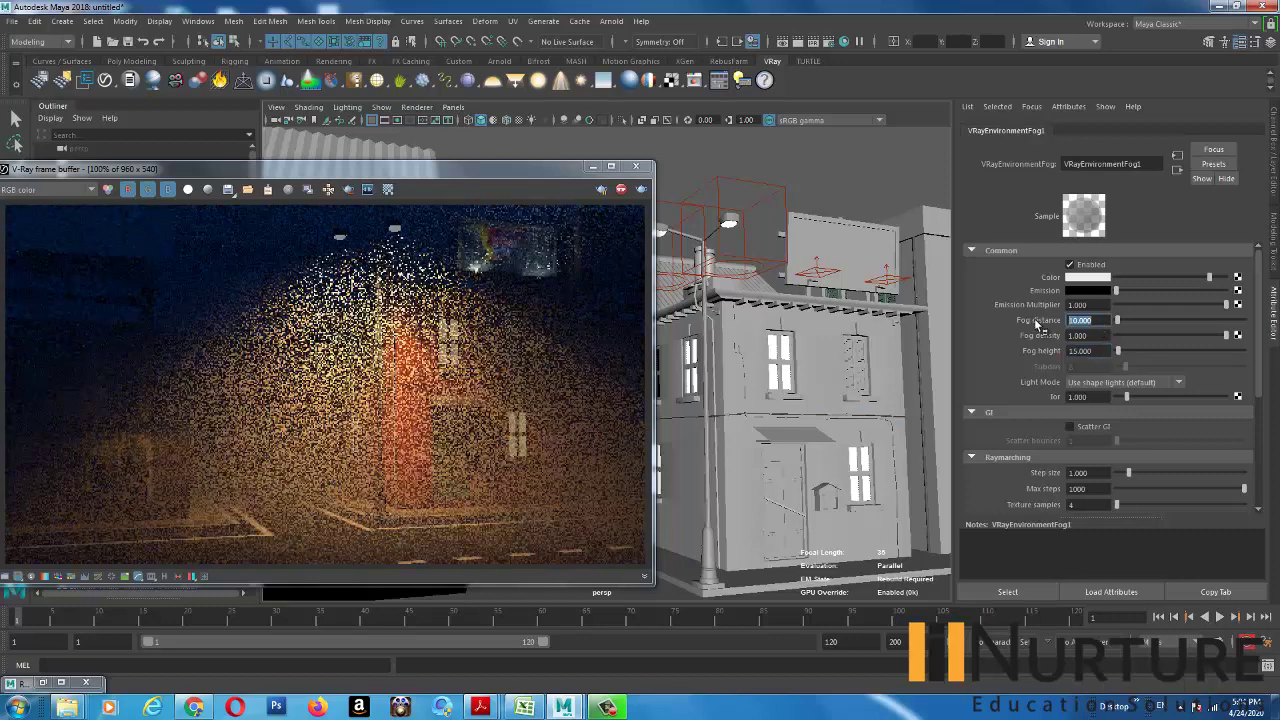
type("2.5")
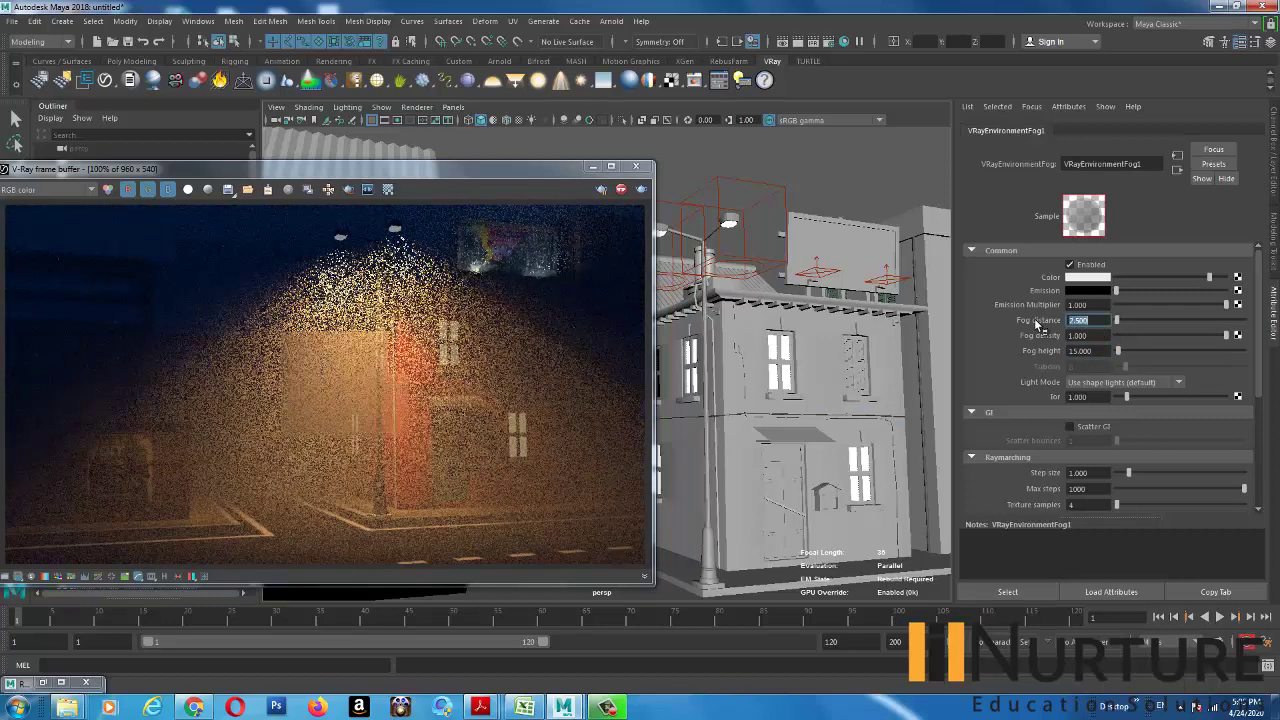
- Test larger Fog distance values for the environment fog, settle on 100, and lower the Fog density to about 0.583
key("Return")
type("155")
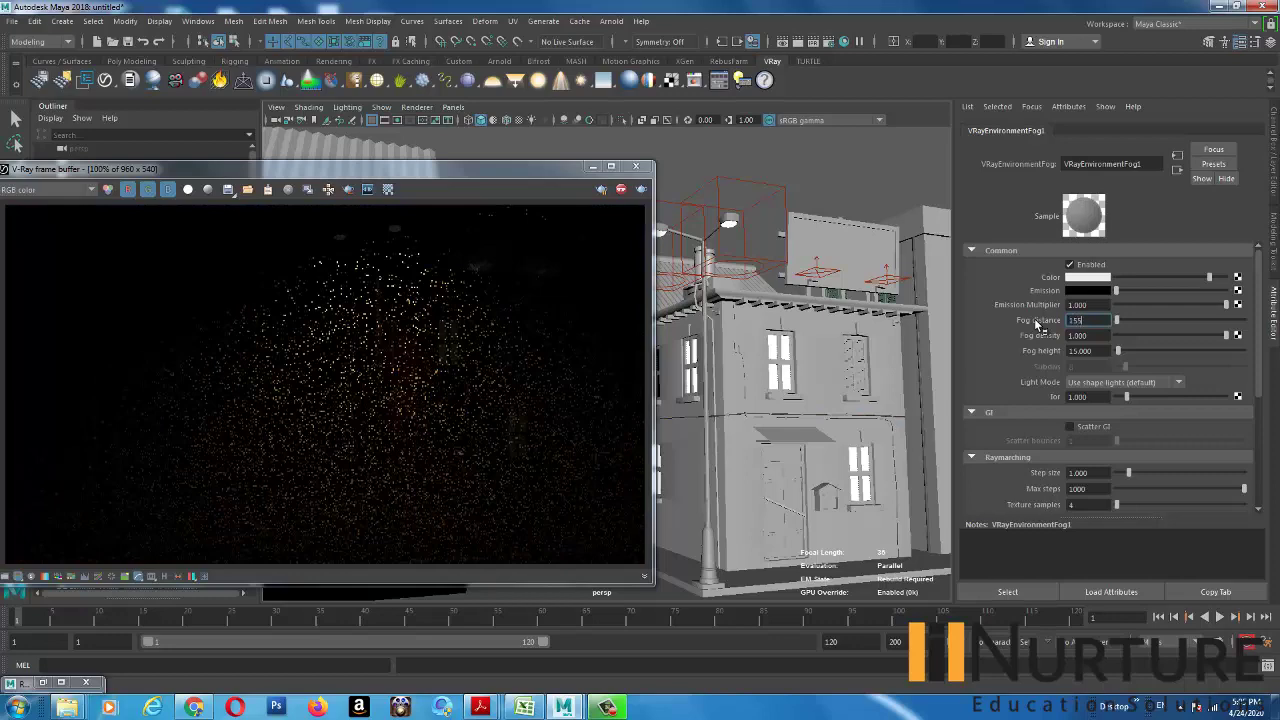
key("Return")
type("1")
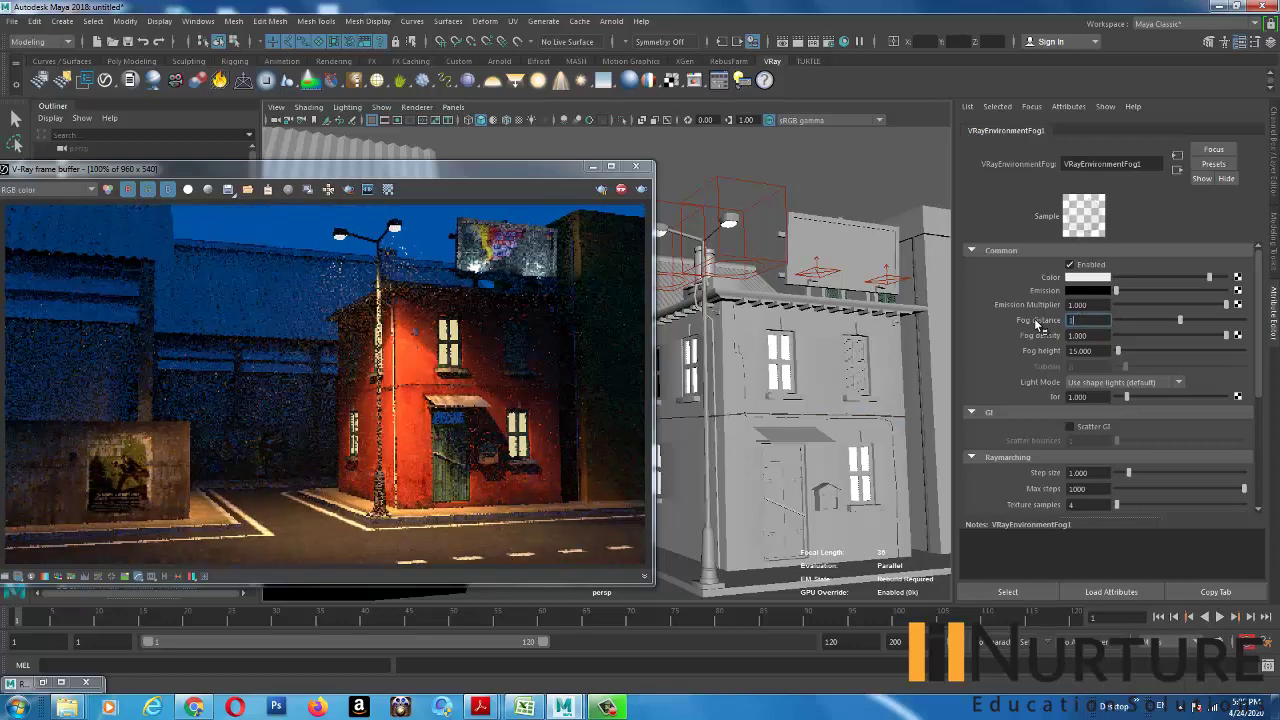
type("00")
key("Return")
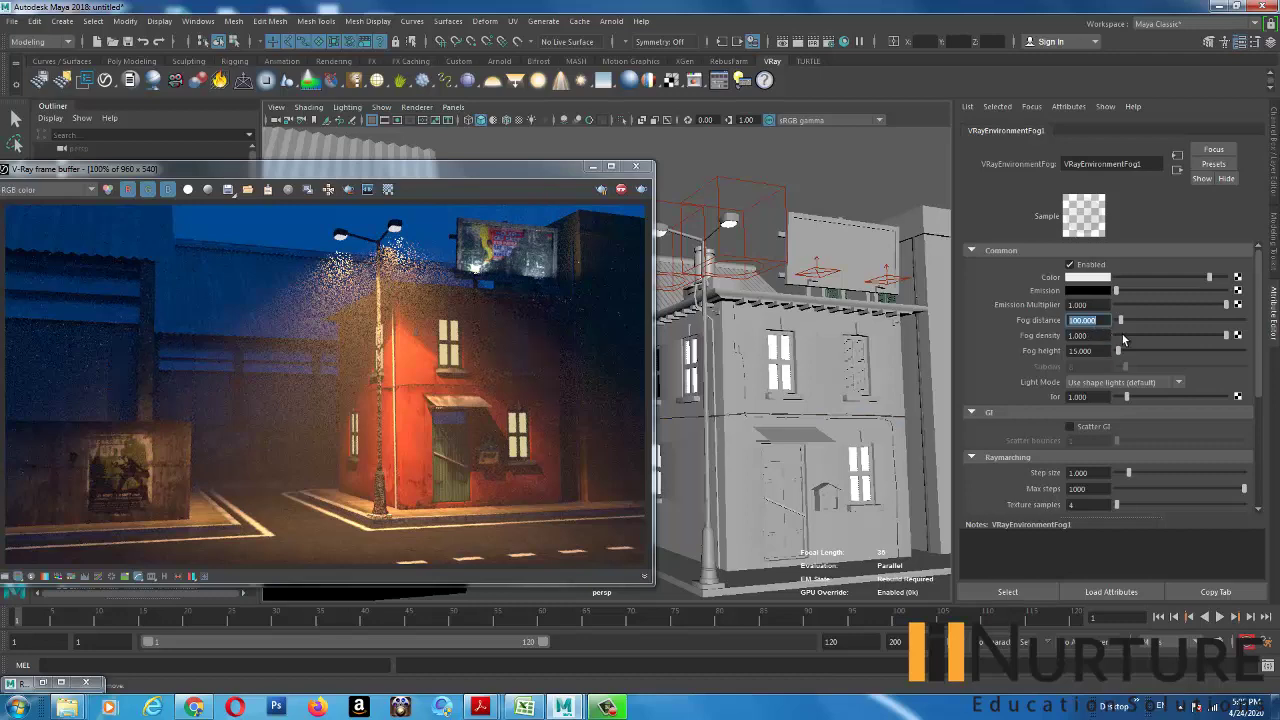
left_click_drag(1124, 340, 1180, 341)
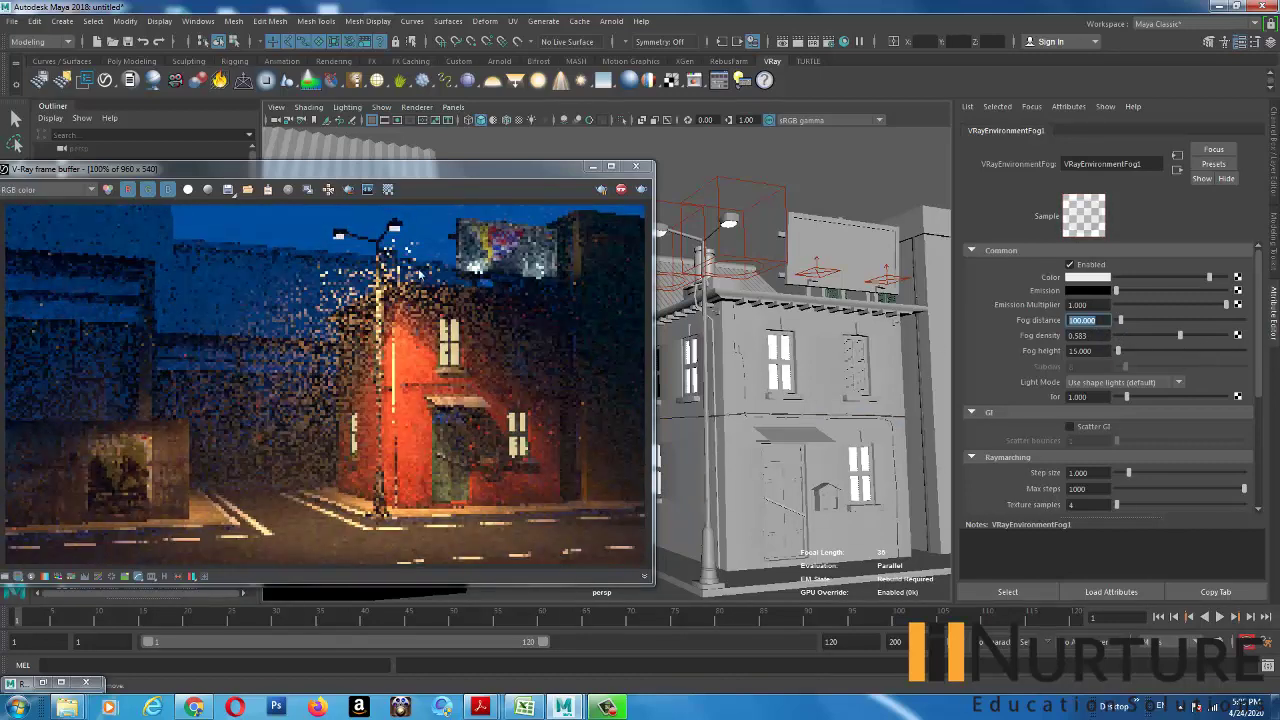
- Duplicate the IES light at the right street lamp head, move the copy to the left lamp head and deselect it
left_click(742, 200)
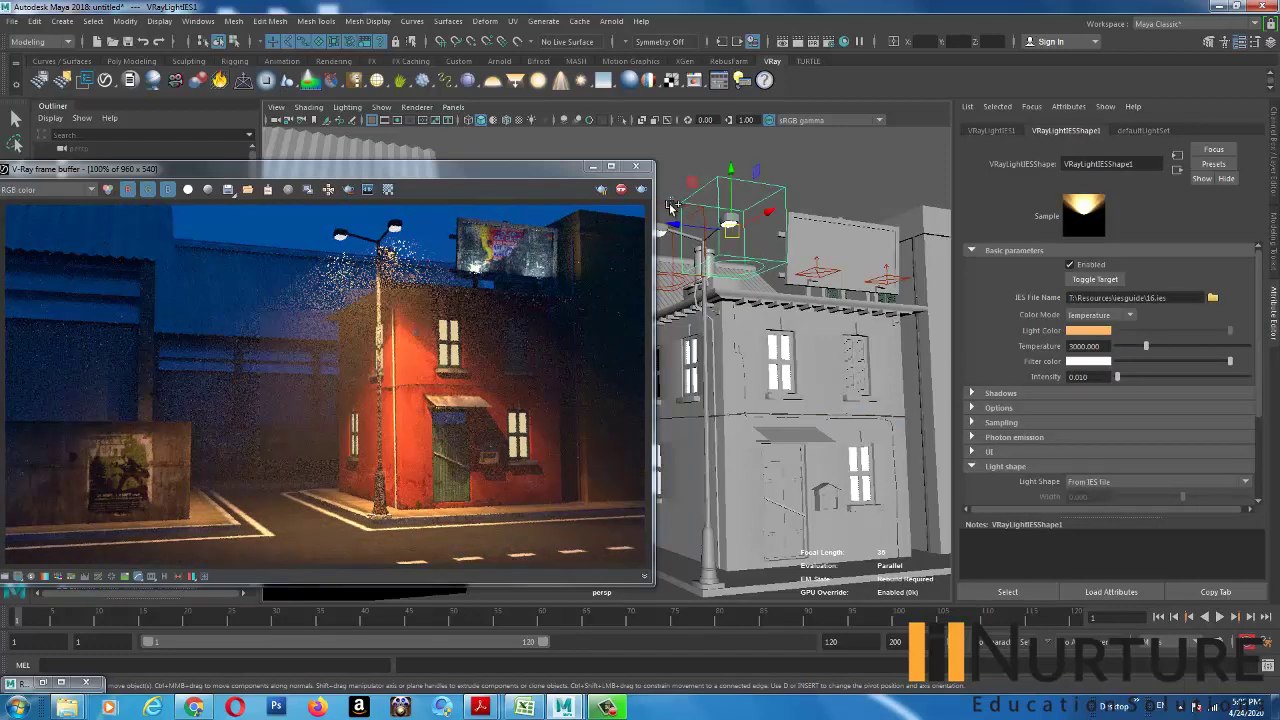
key("ctrl+d")
left_click_drag(557, 177, 492, 177)
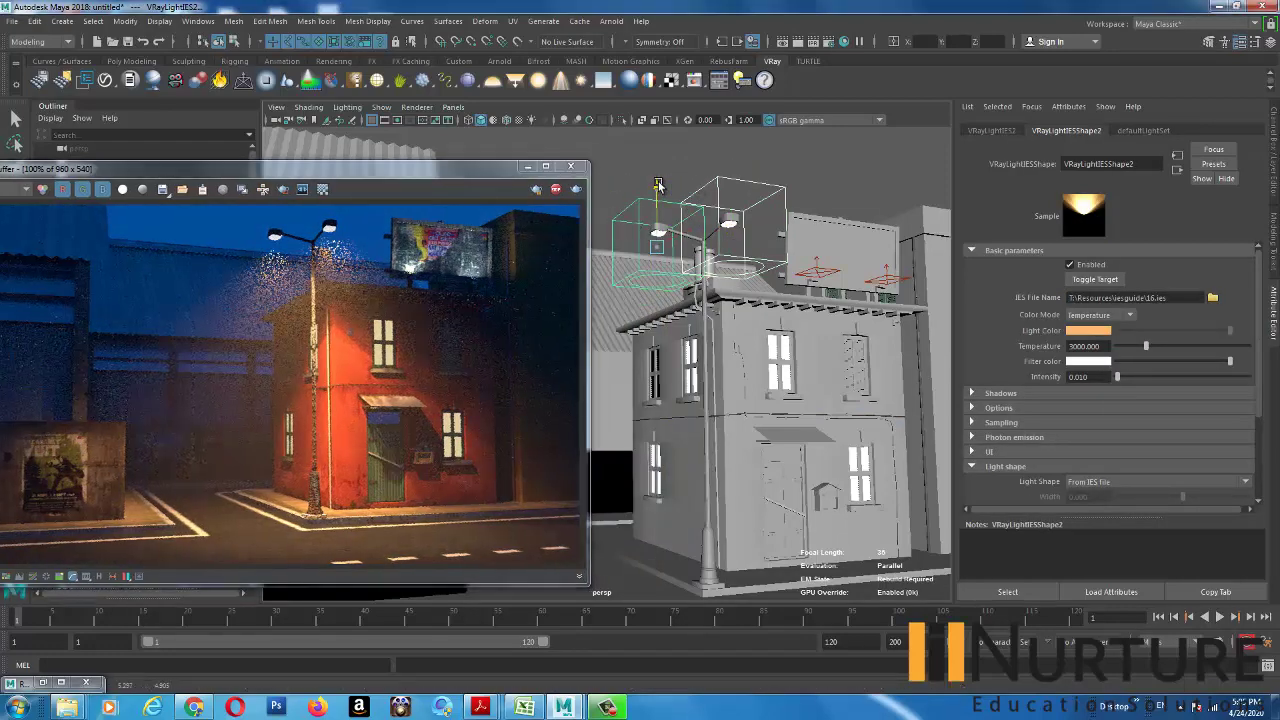
left_click_drag(730, 170, 658, 181)
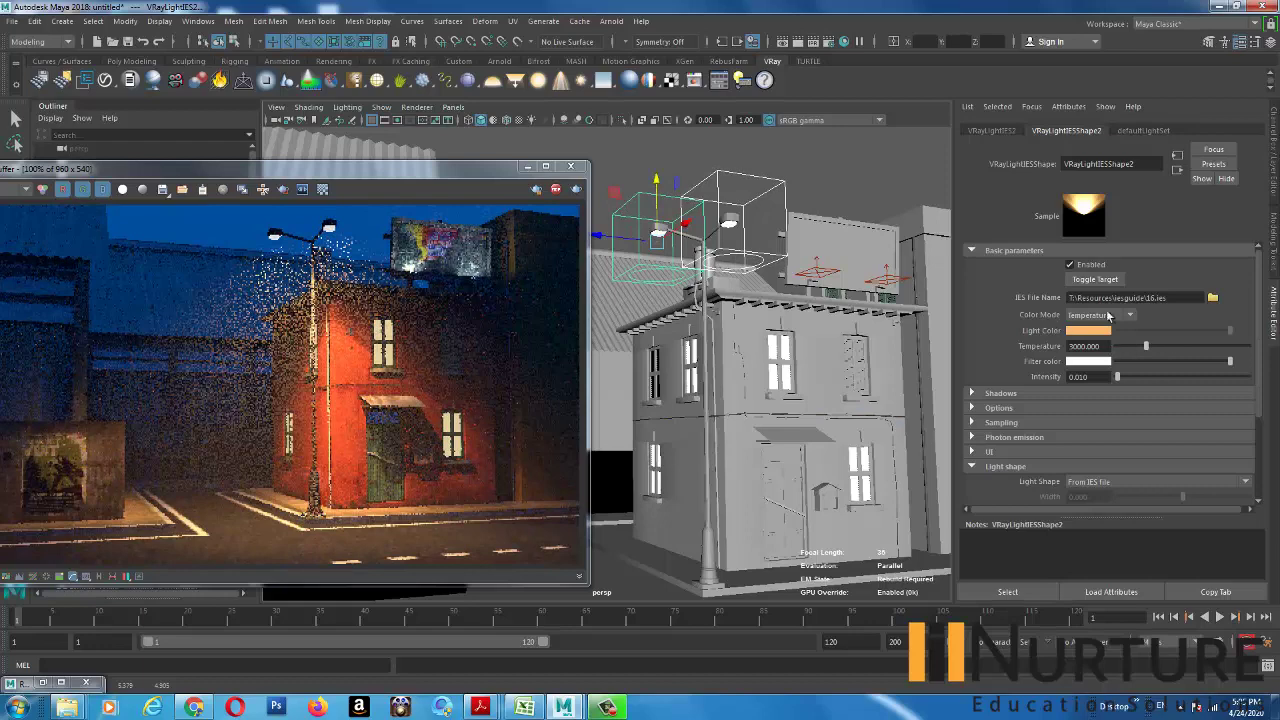
left_click(822, 186)
- Reopen the environment fog's attributes from the render settings' environment volume and minimize the render settings
left_click(828, 42)
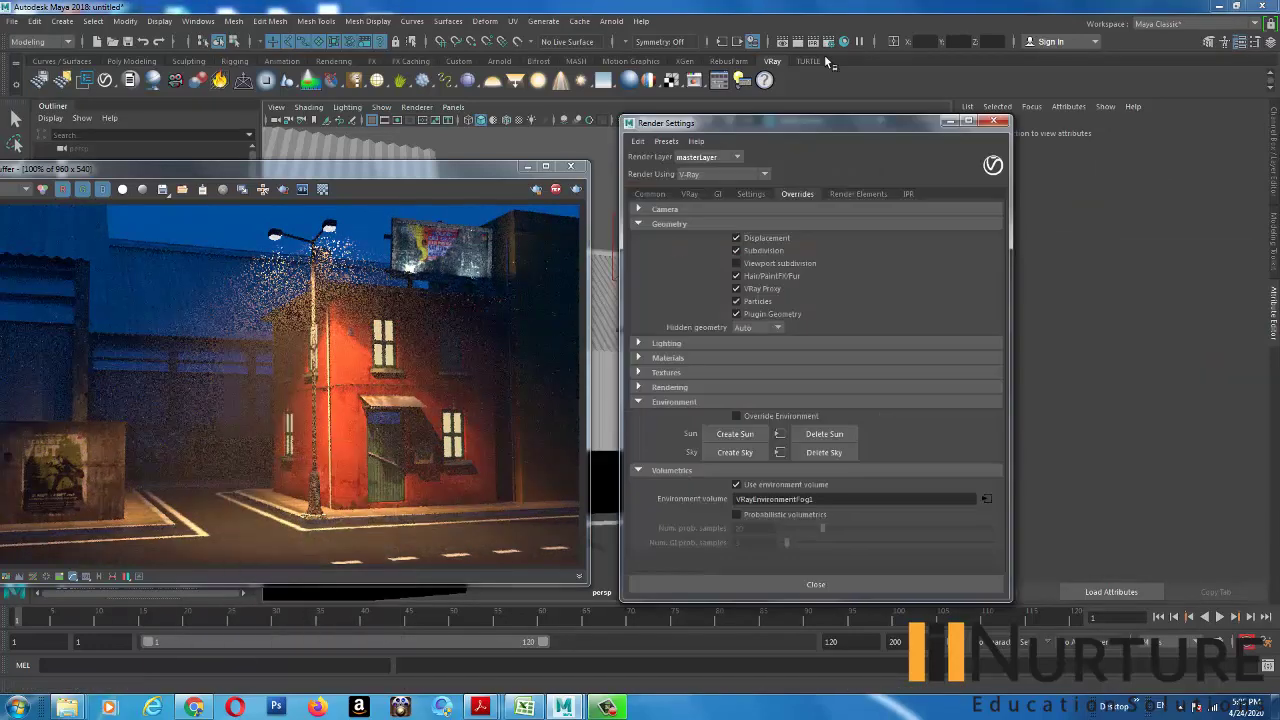
left_click(985, 498)
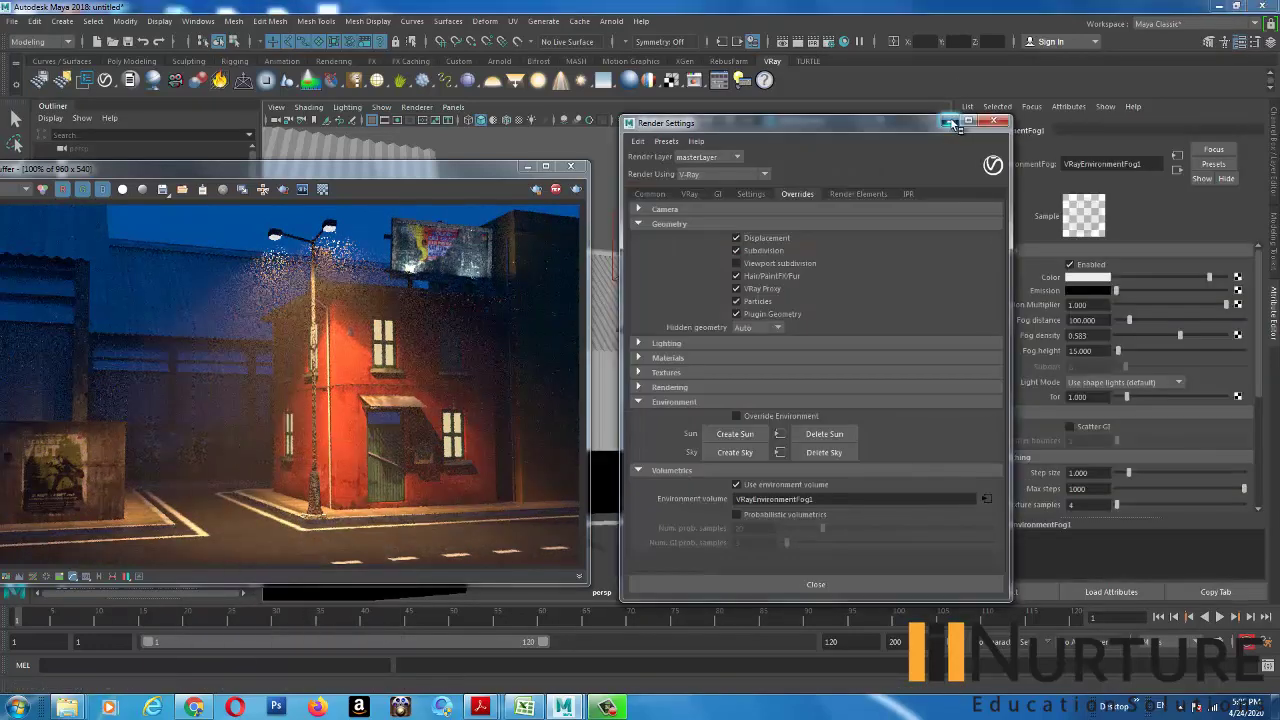
left_click(948, 121)
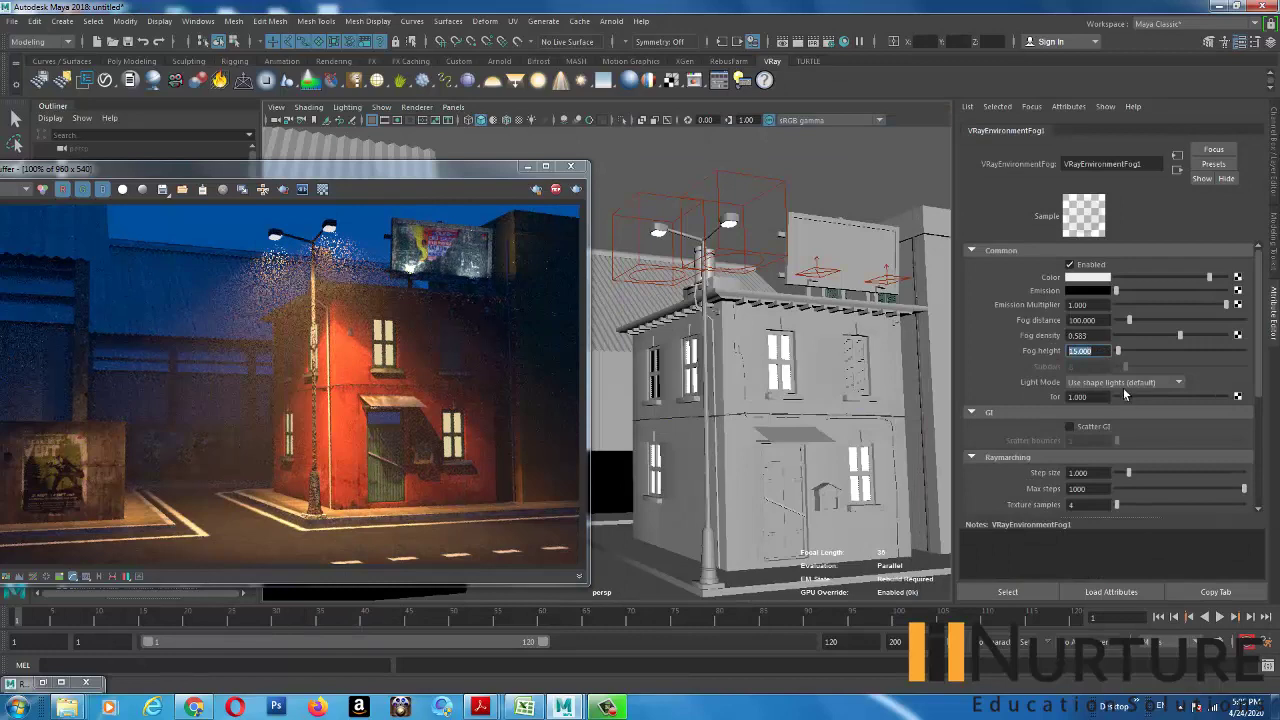
- Test Fog height values of 250 and 5 for the environment fog, then restore 15
type("250")
key("Return")
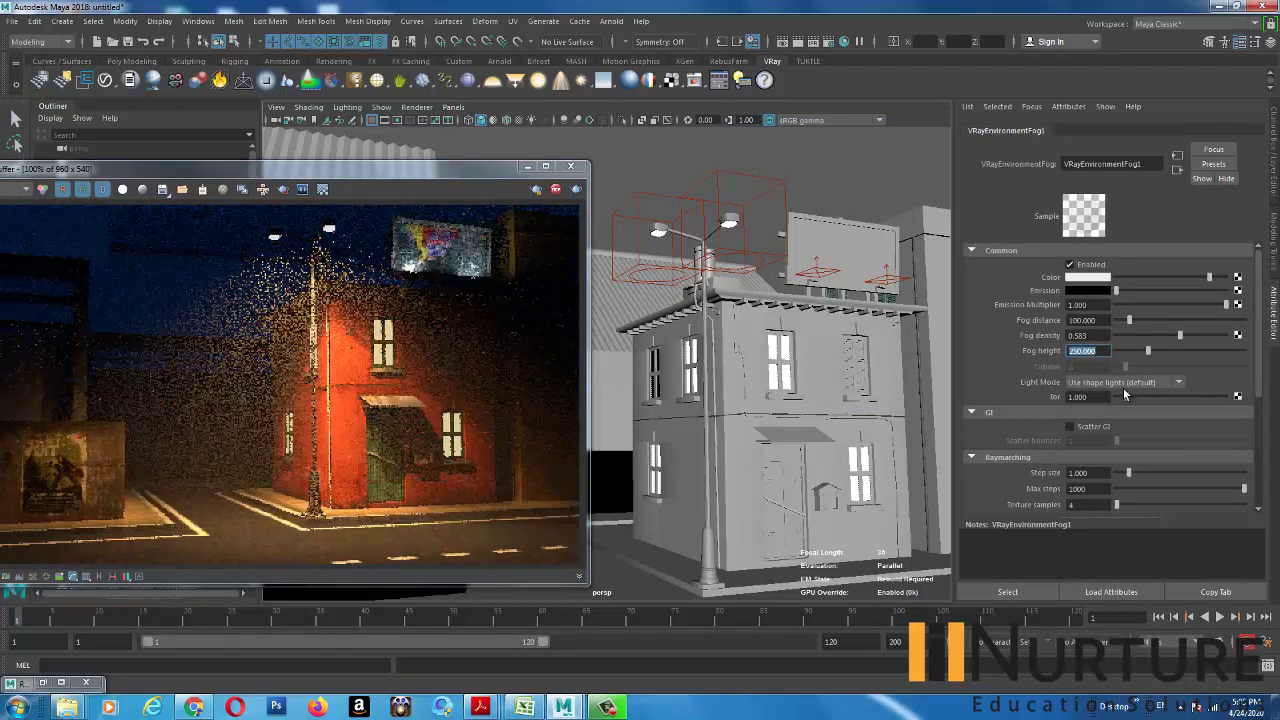
type("5")
key("Return")
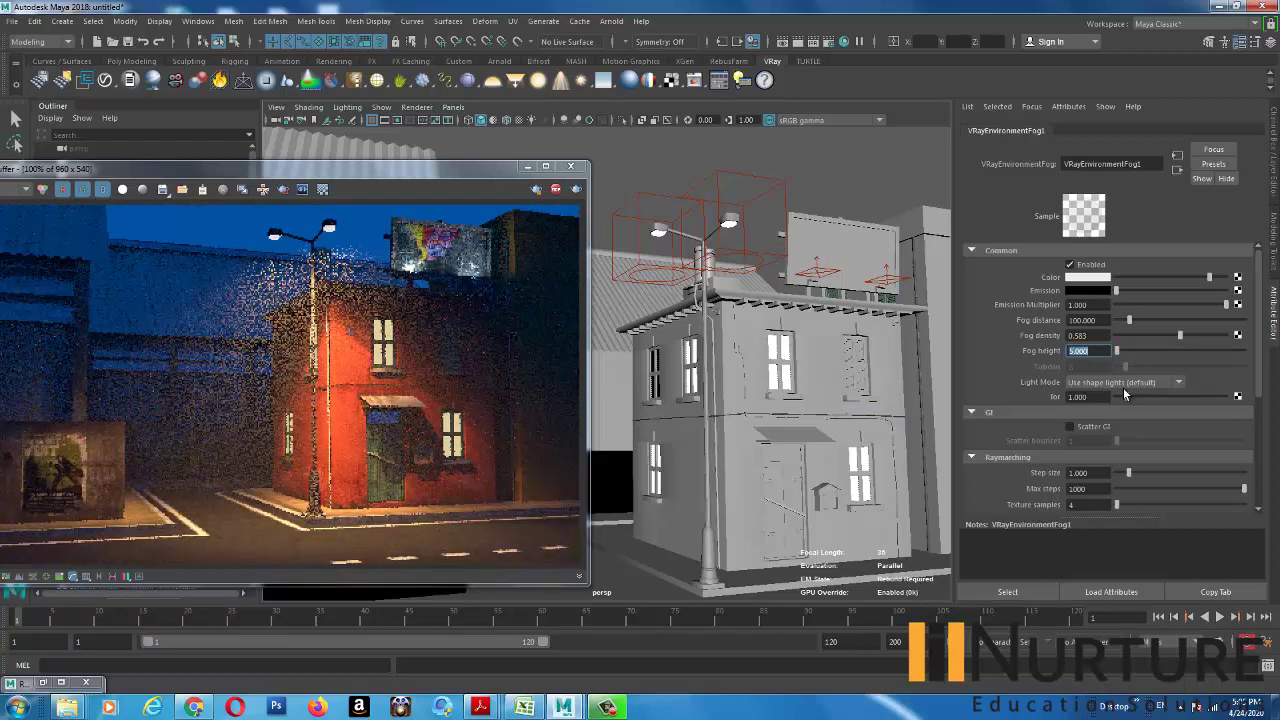
type("15")
key("Return")
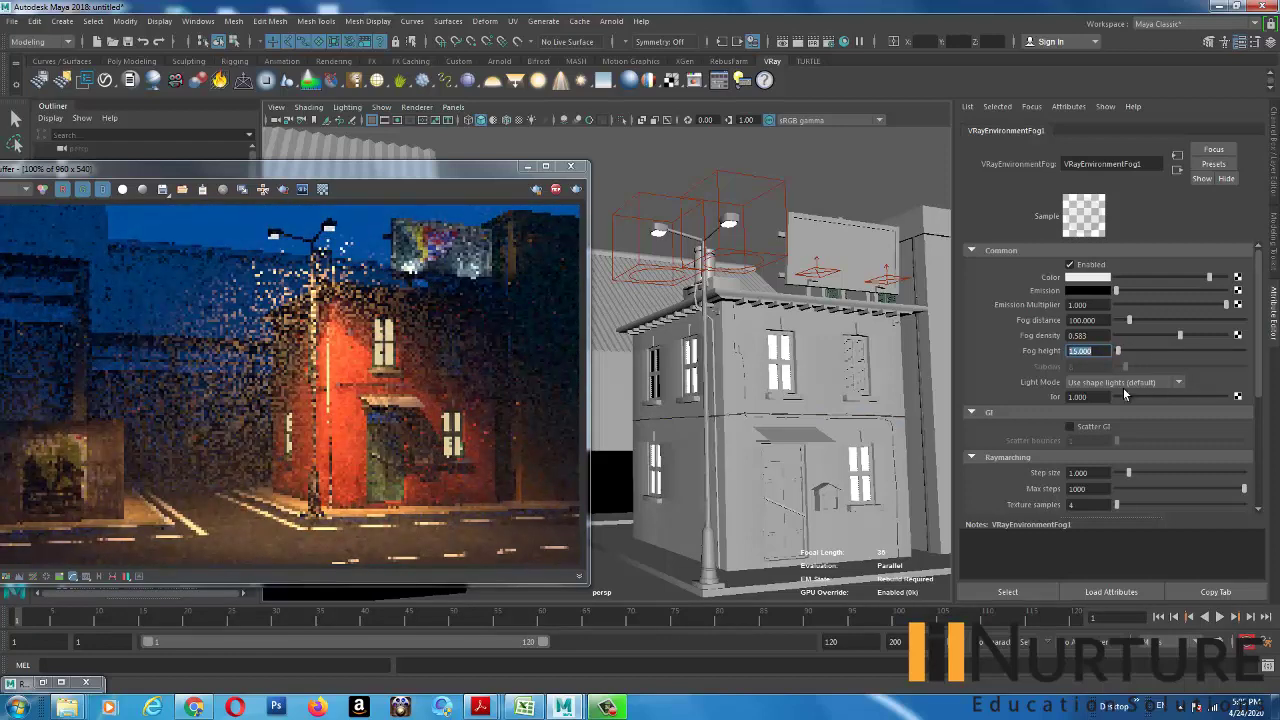
- Raise the environment fog's Fog distance to about 175
left_click_drag(1128, 320, 1139, 319)
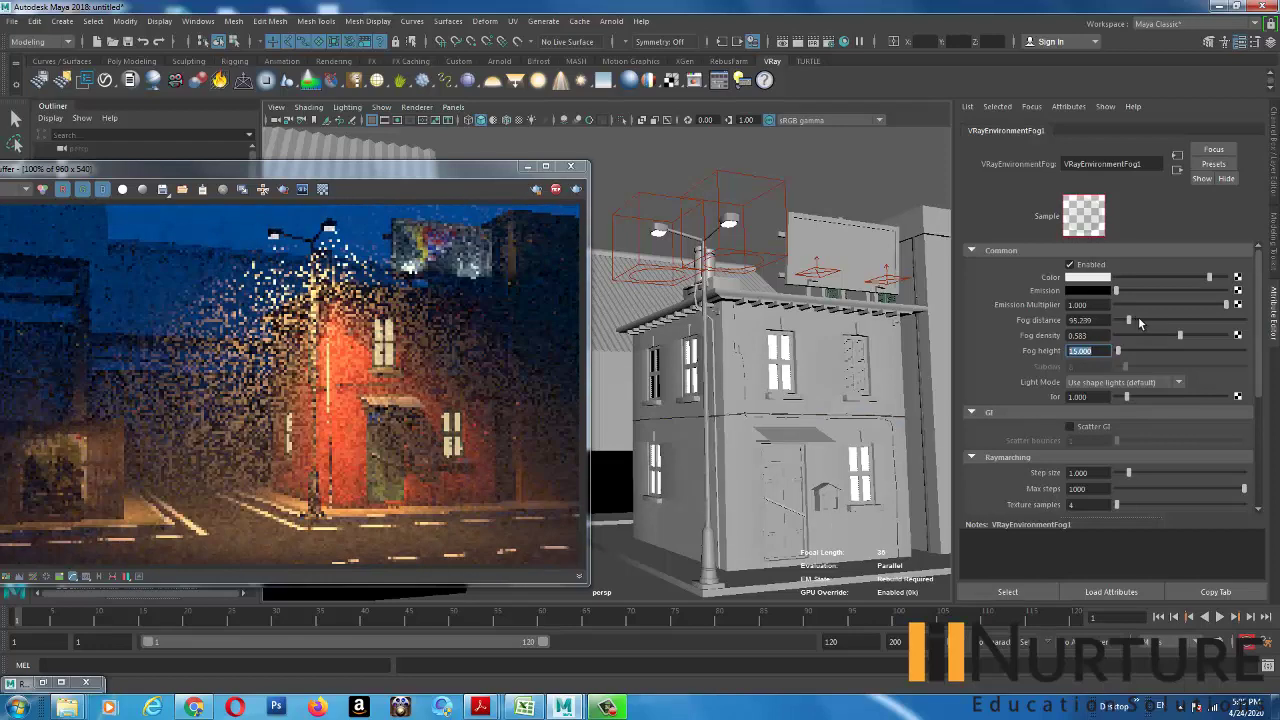
left_click(1139, 322)
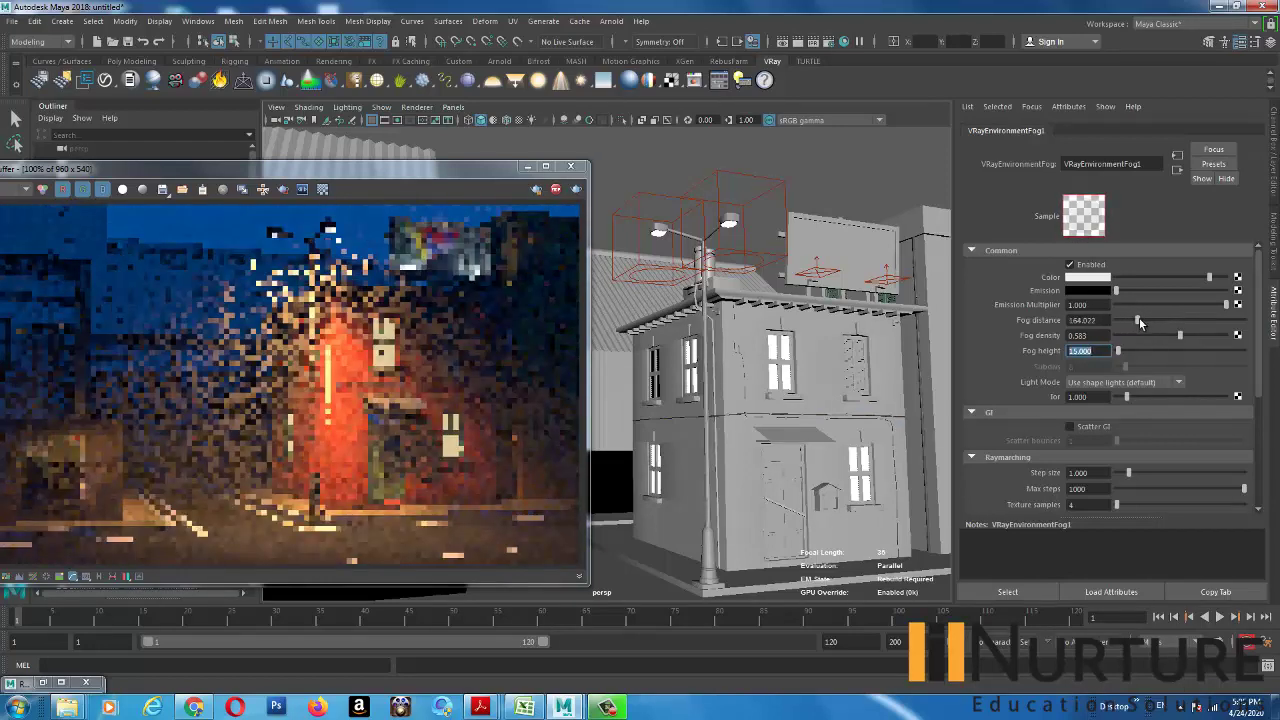
left_click(1138, 322)
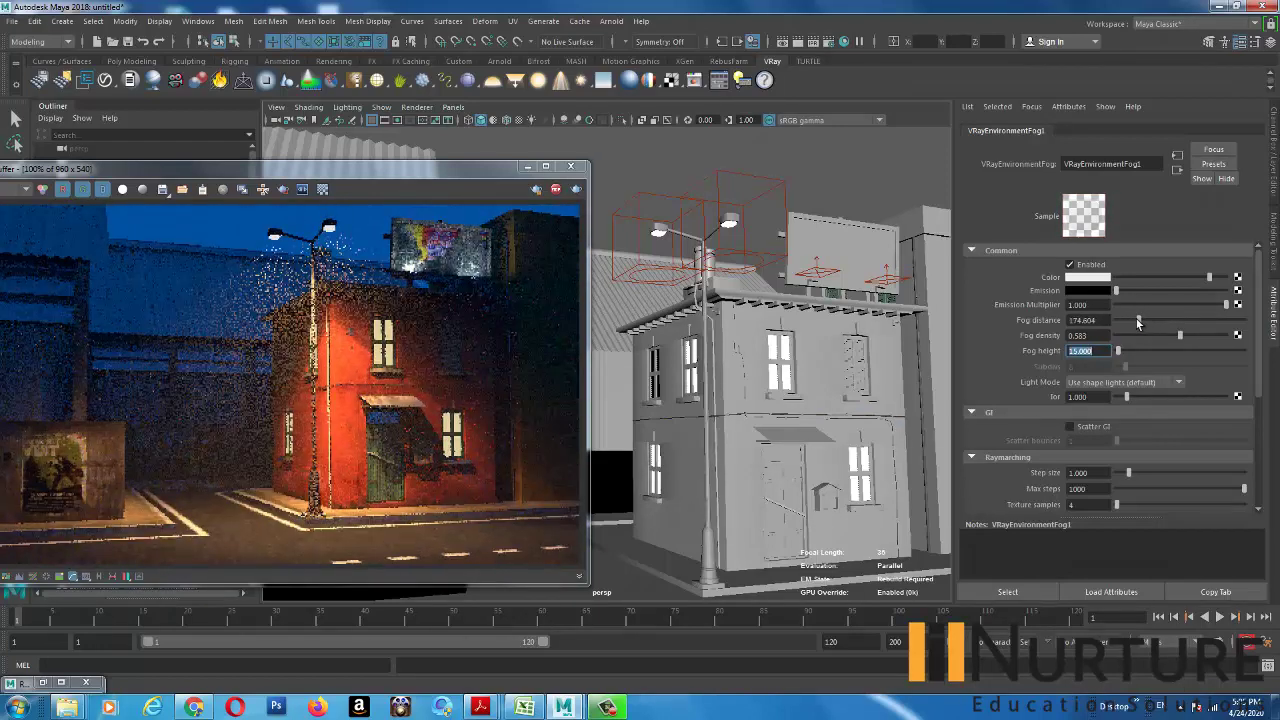
key("Return")
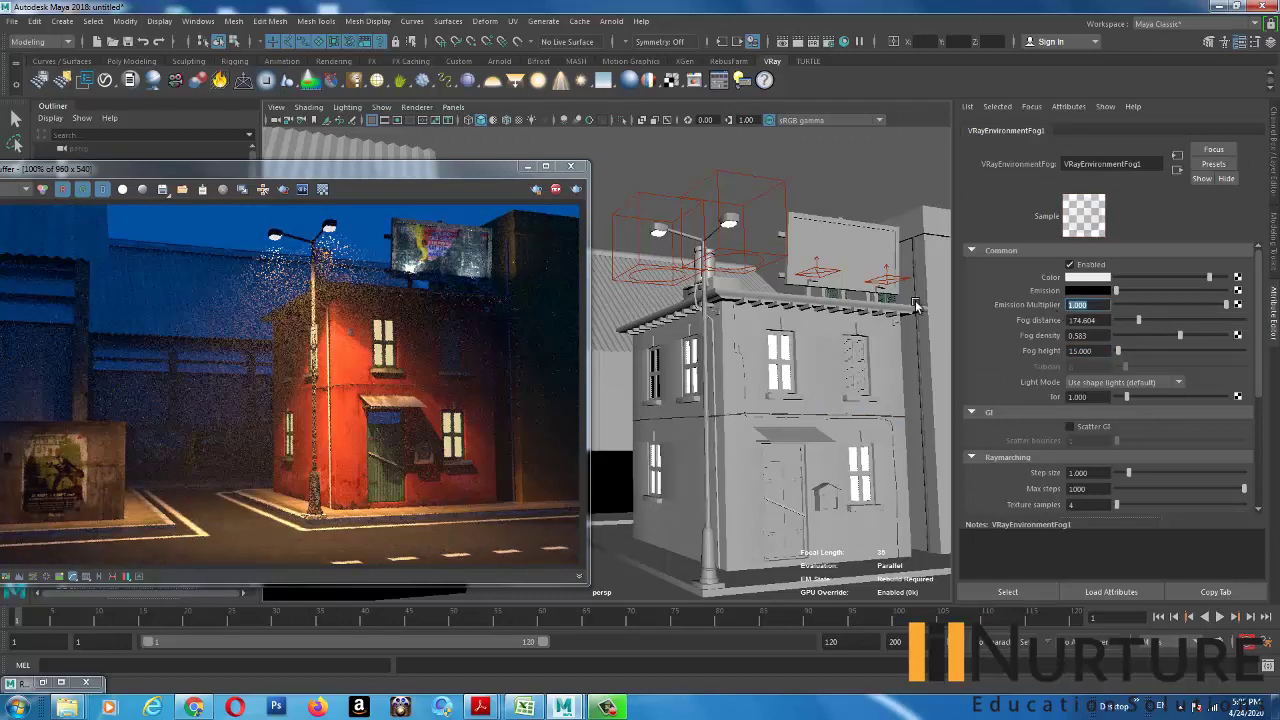
- Test intensities of 0.05, 0.01 and 0.25 on the right street lamp's IES light, settling on 0.025
left_click(757, 178)
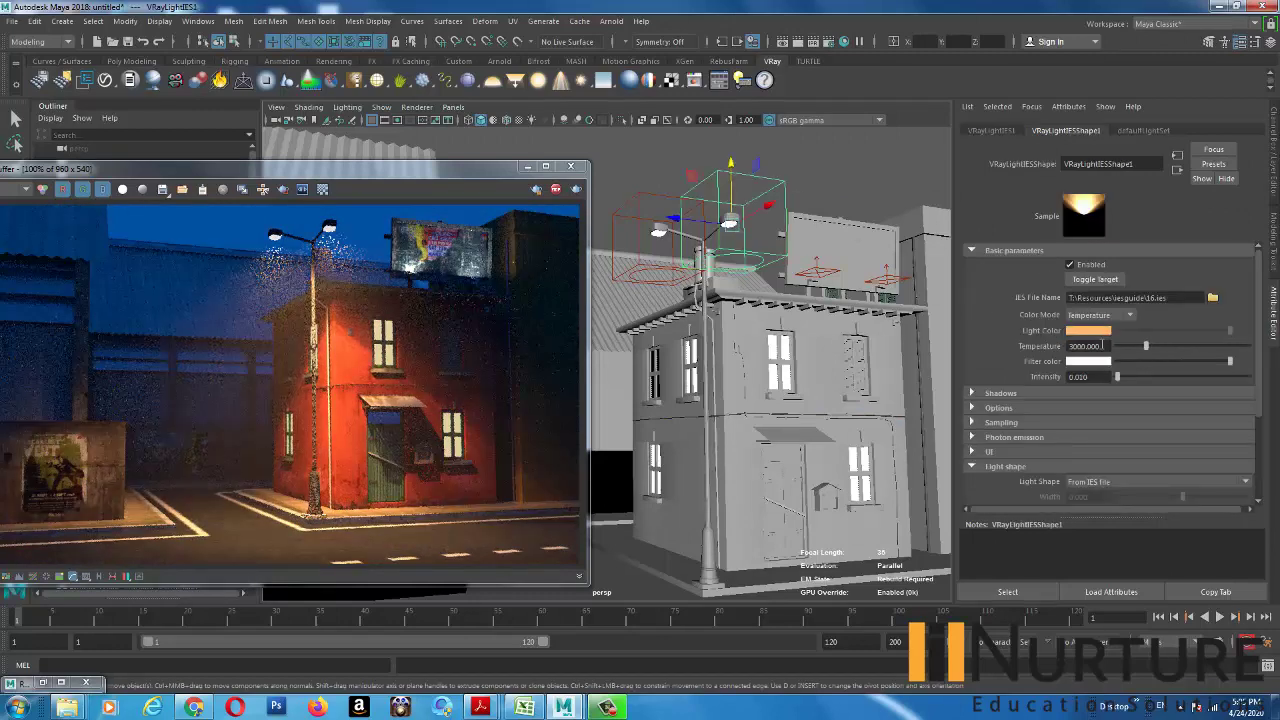
left_click(1094, 376)
left_click_drag(1035, 370, 1060, 377)
type(".05")
key("Return")
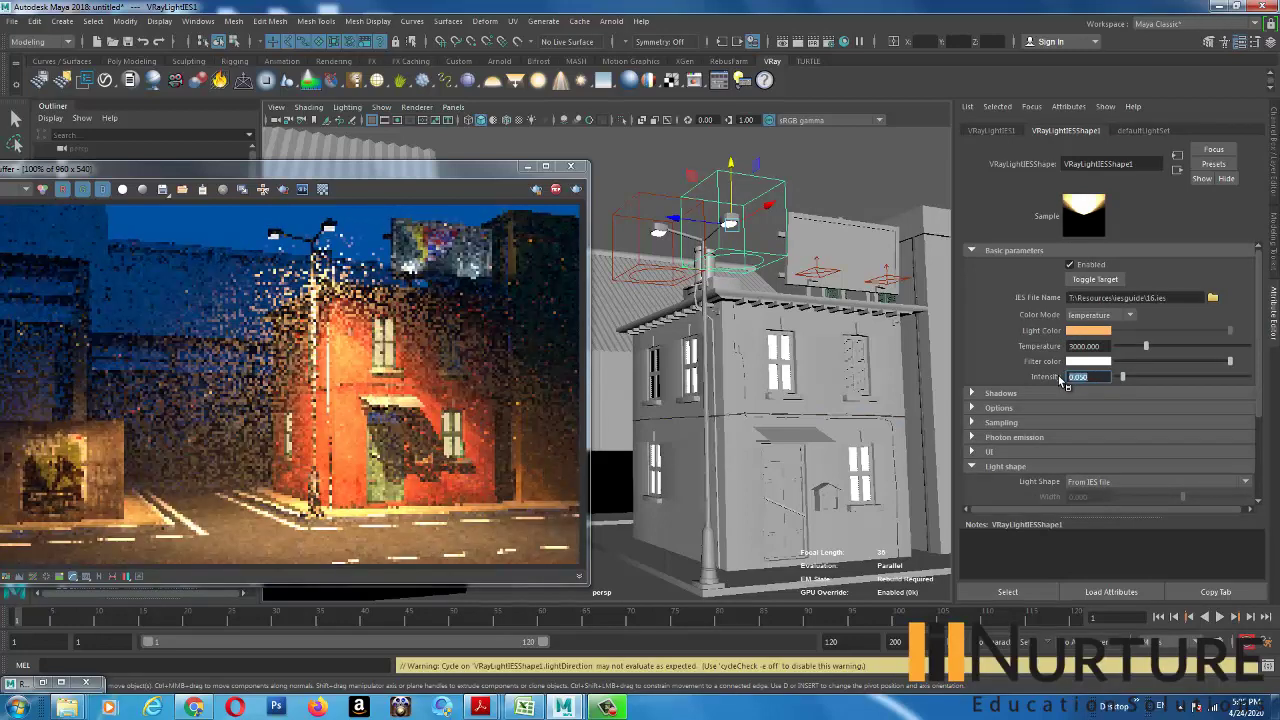
type(".0")
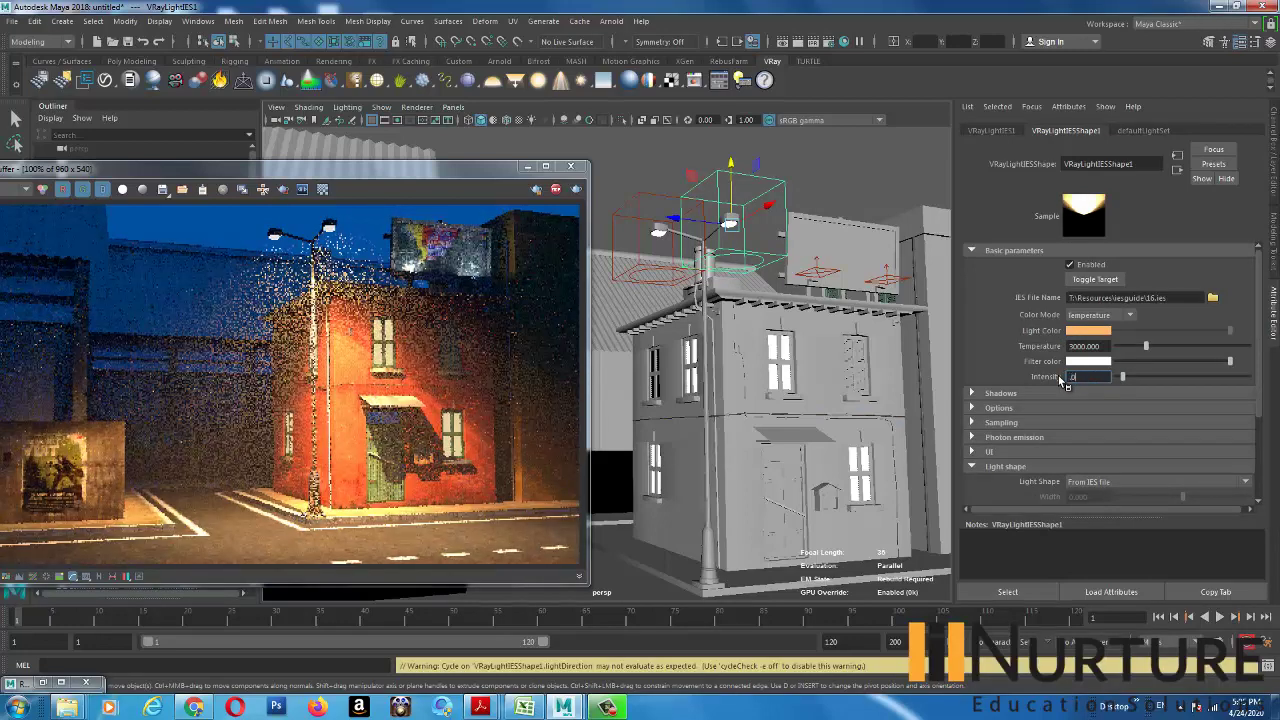
type("1")
key("Return")
type(".")
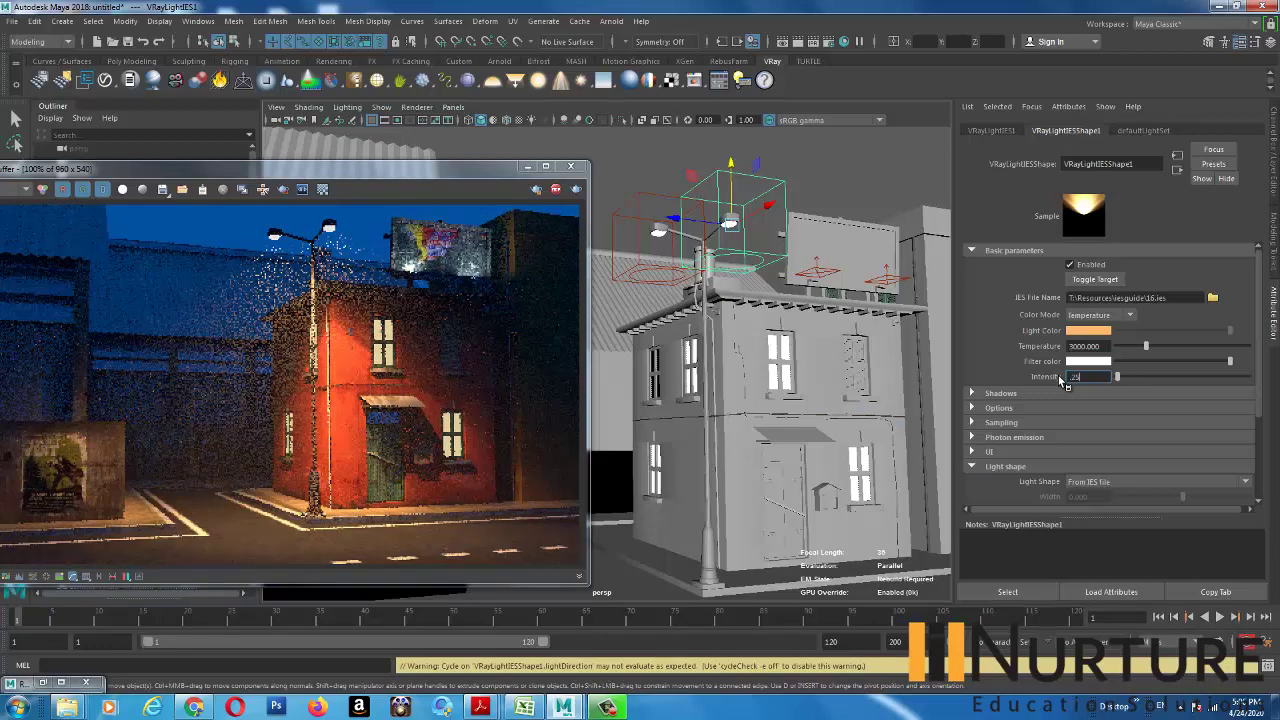
type(".25")
key("Return")
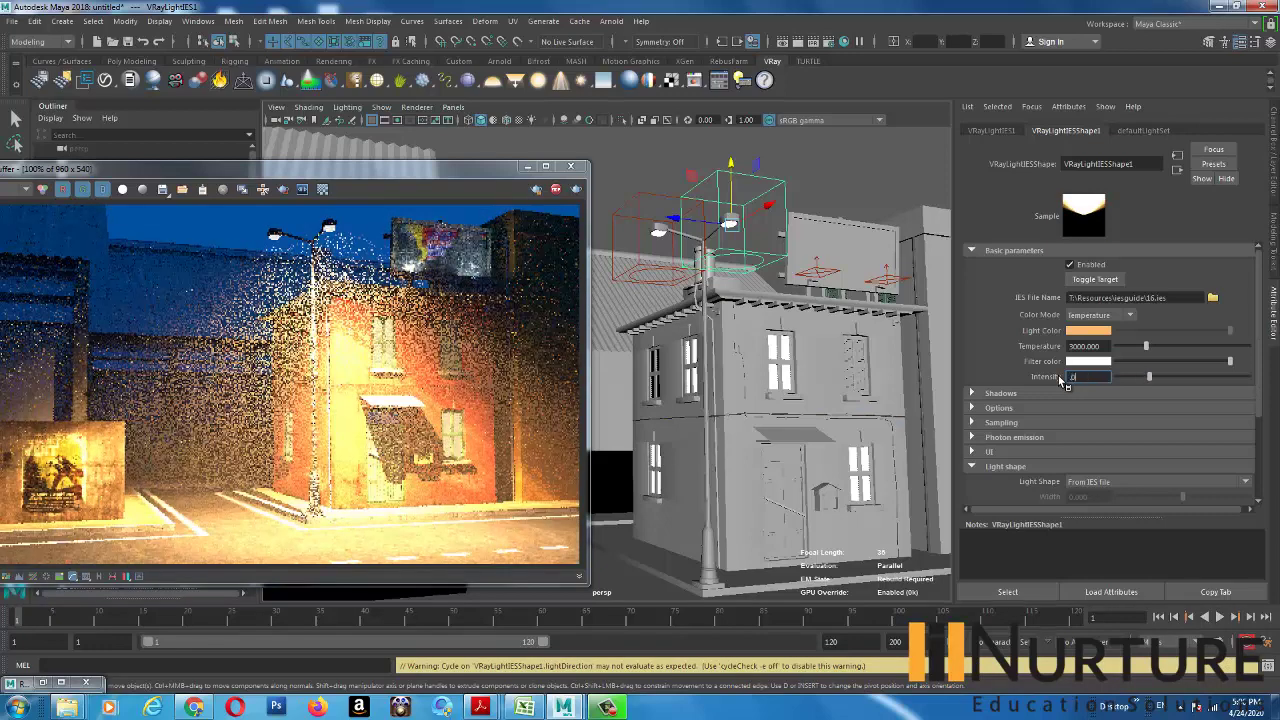
type(".025")
key("Return")
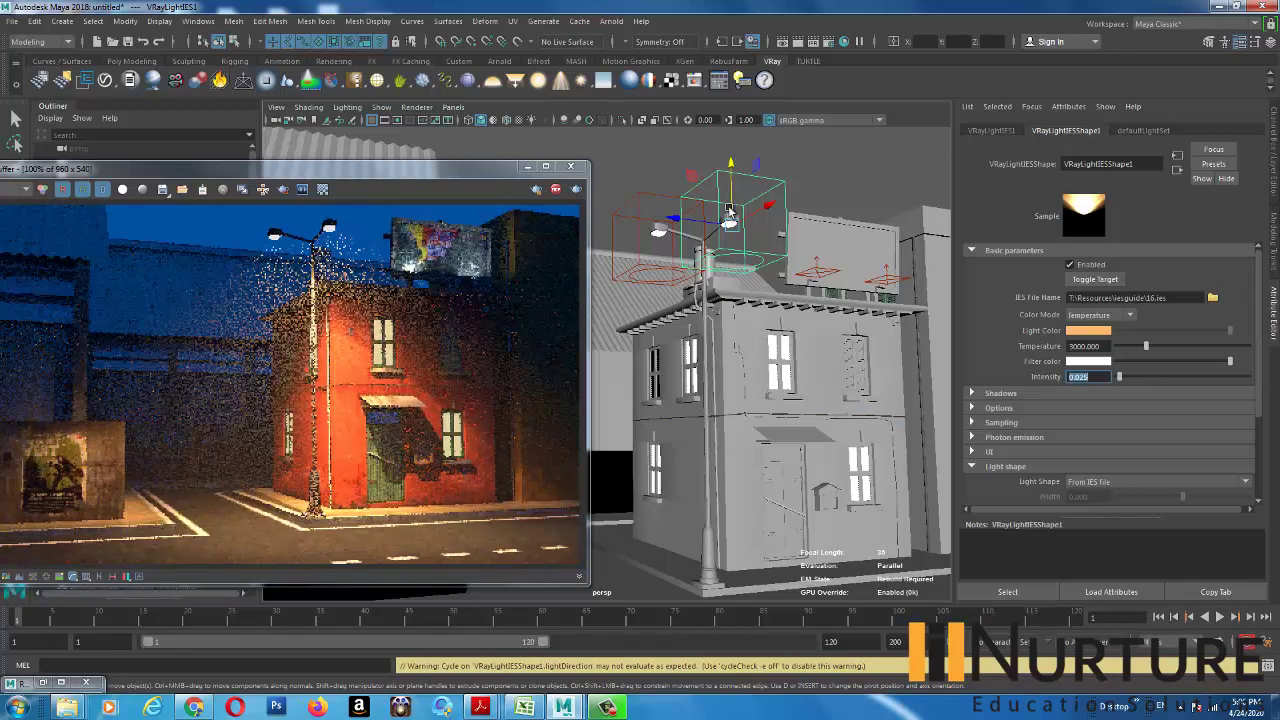
left_click(834, 174)
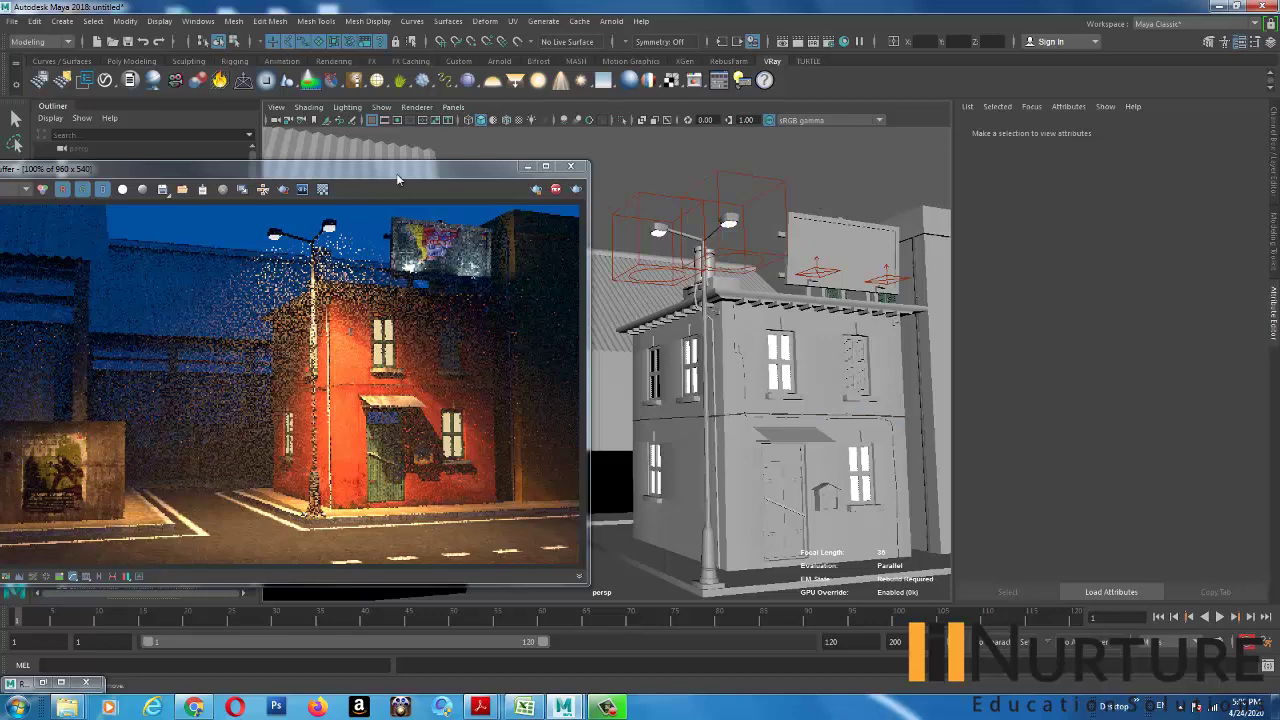
- Nudge both street lamp IES lights slightly upward and shift the right one slightly toward the lamp pole
left_click_drag(396, 170, 546, 155)
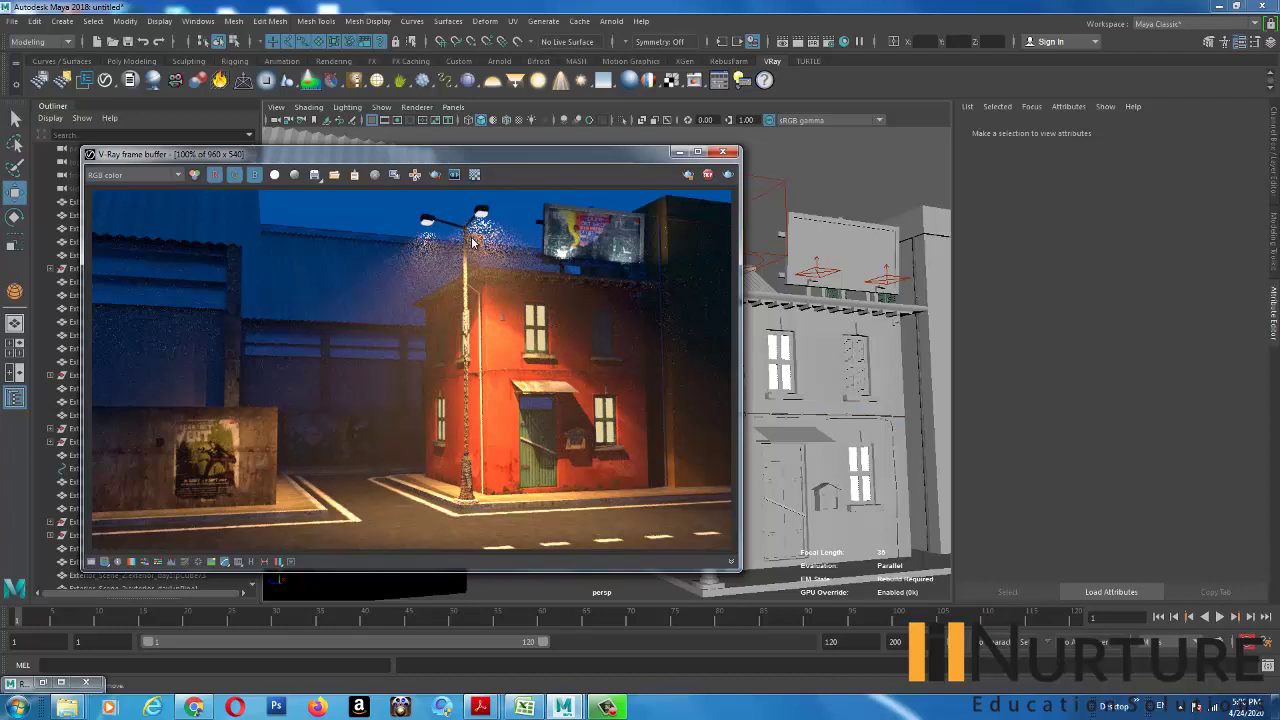
left_click_drag(578, 156, 414, 154)
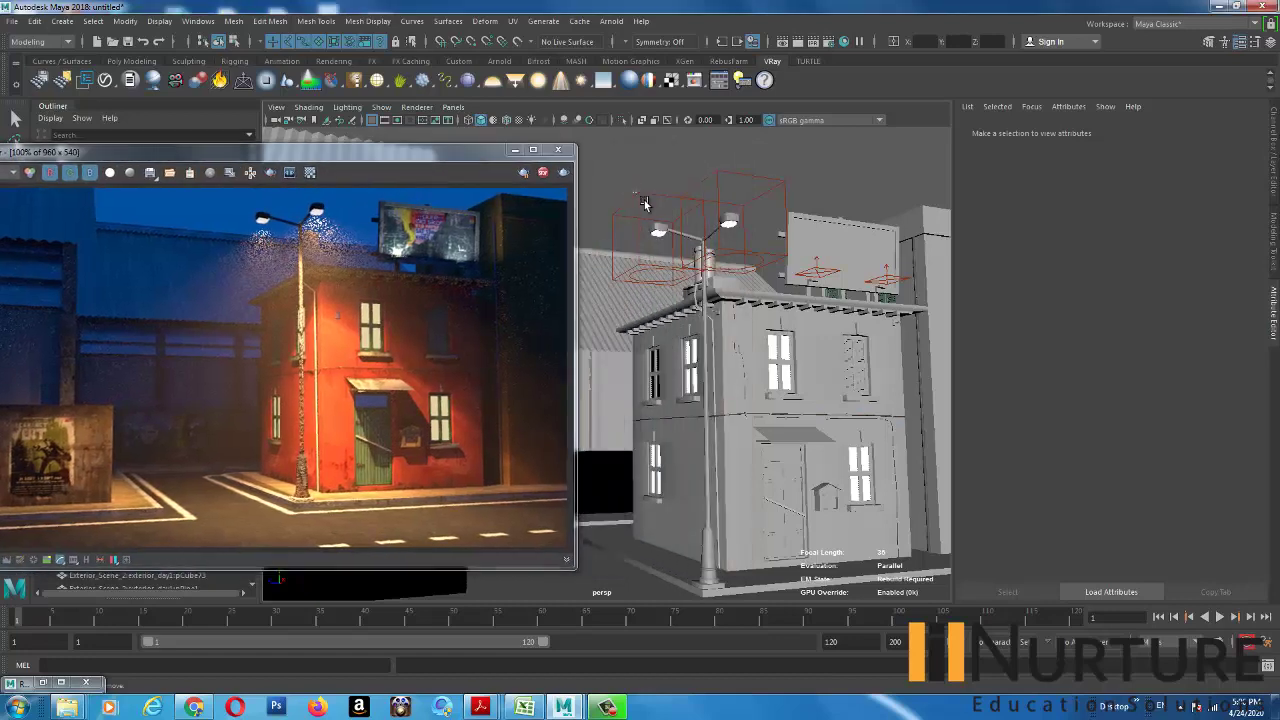
left_click(648, 228)
left_click_drag(653, 178, 655, 173)
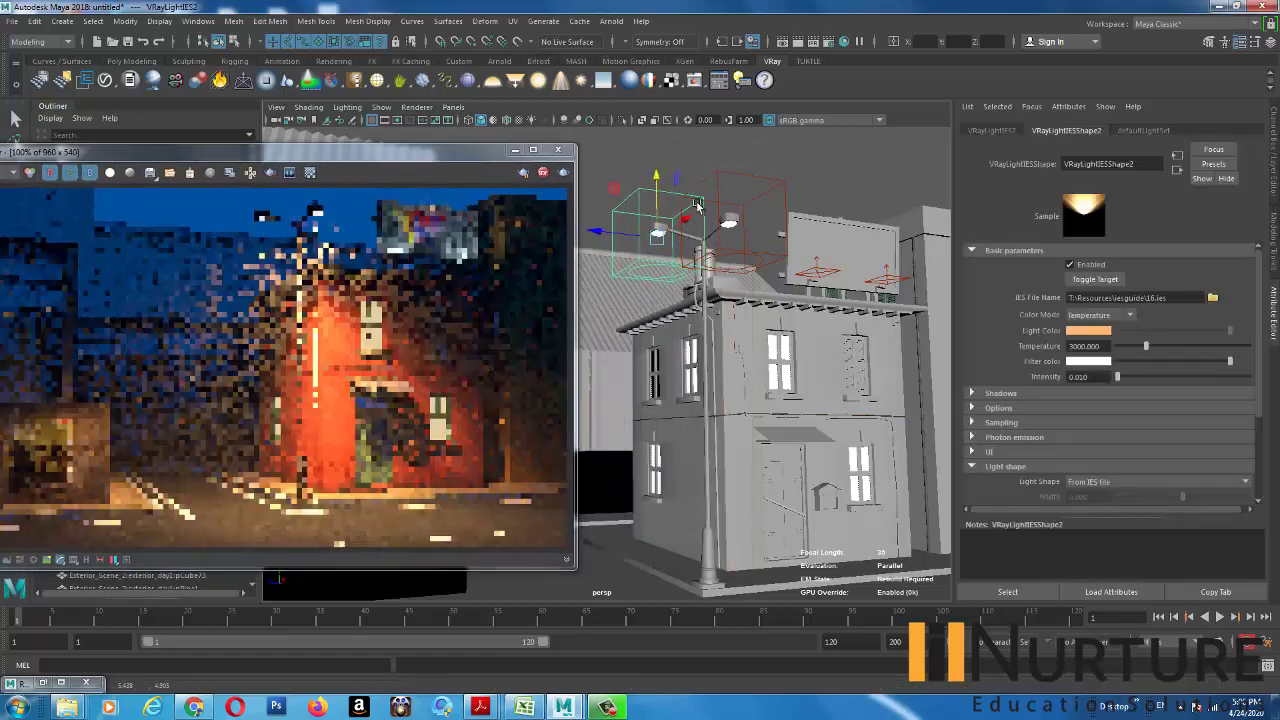
left_click(746, 173)
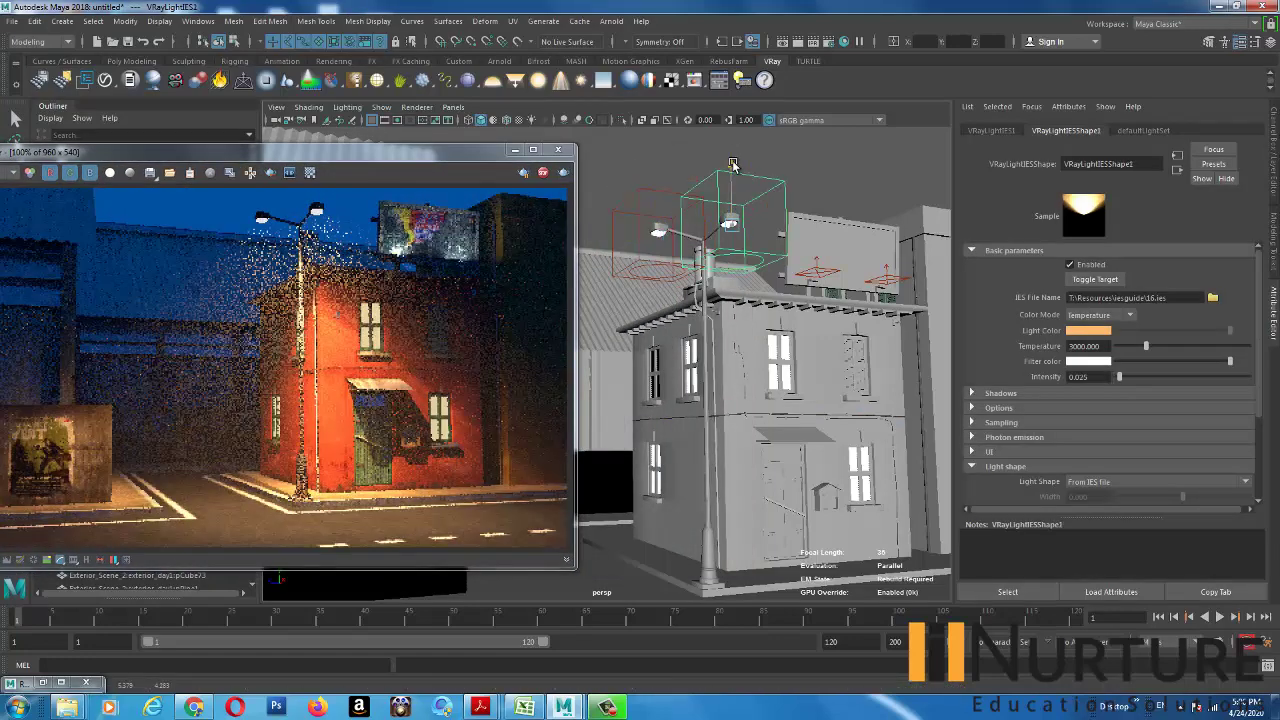
left_click_drag(688, 204, 683, 202)
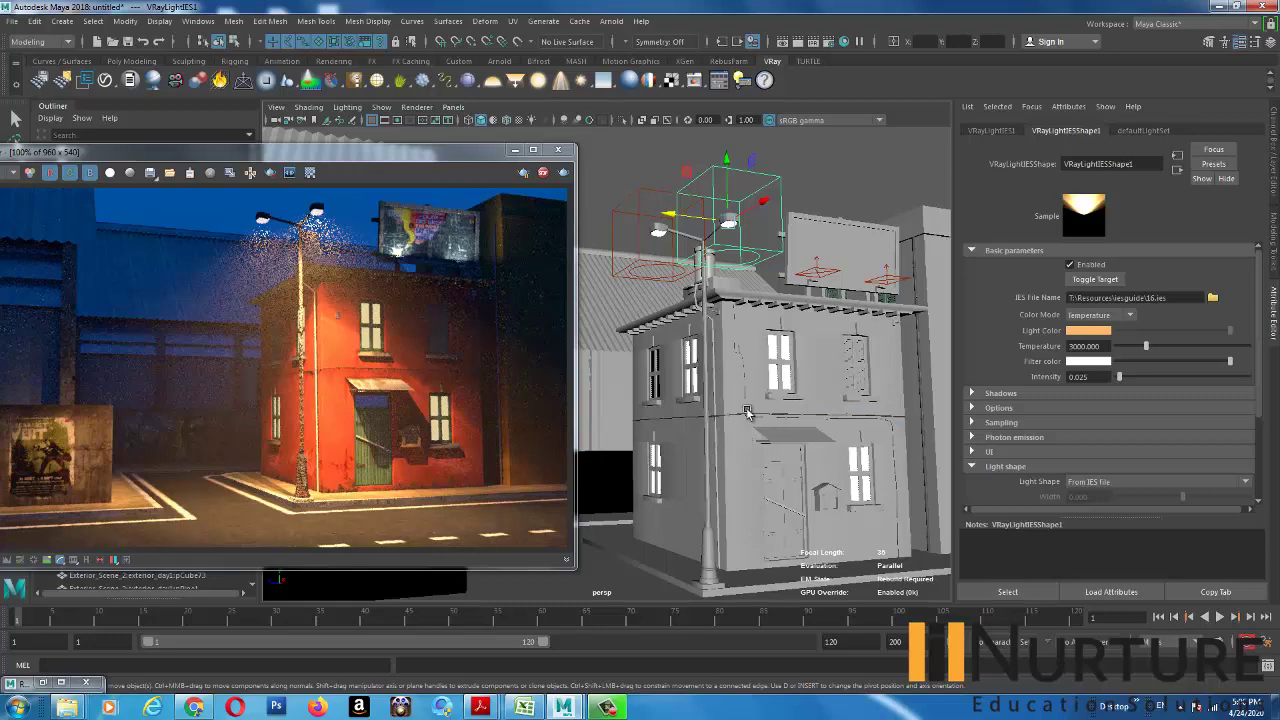
- Select the red building's wall mesh, show its building_material attributes and examine the building in the render
left_click(735, 517)
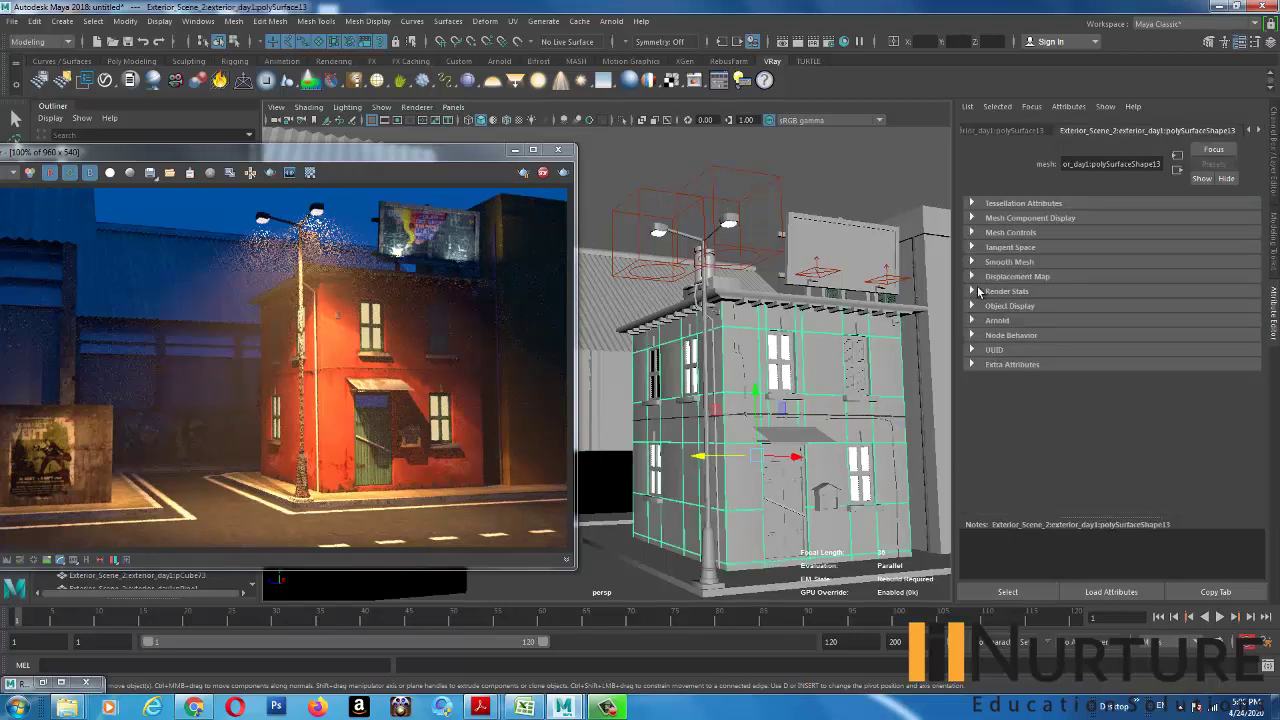
left_click(1259, 131)
left_click(1259, 131)
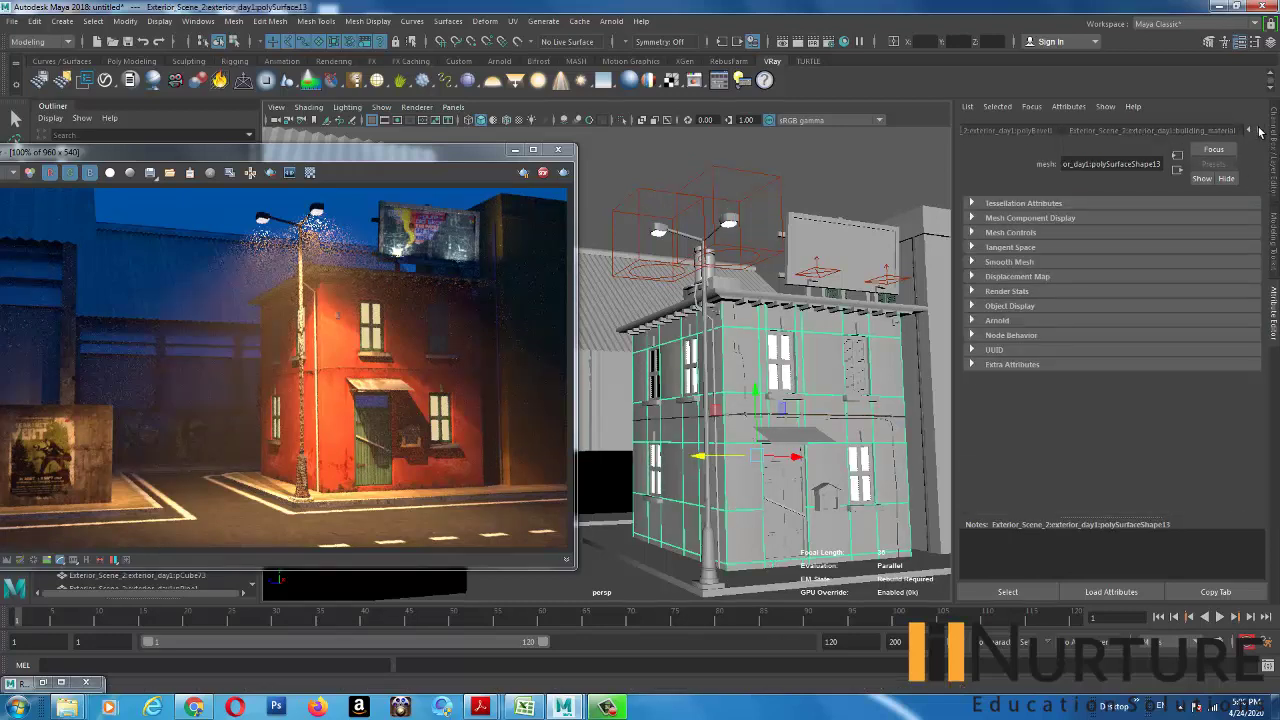
left_click(1200, 131)
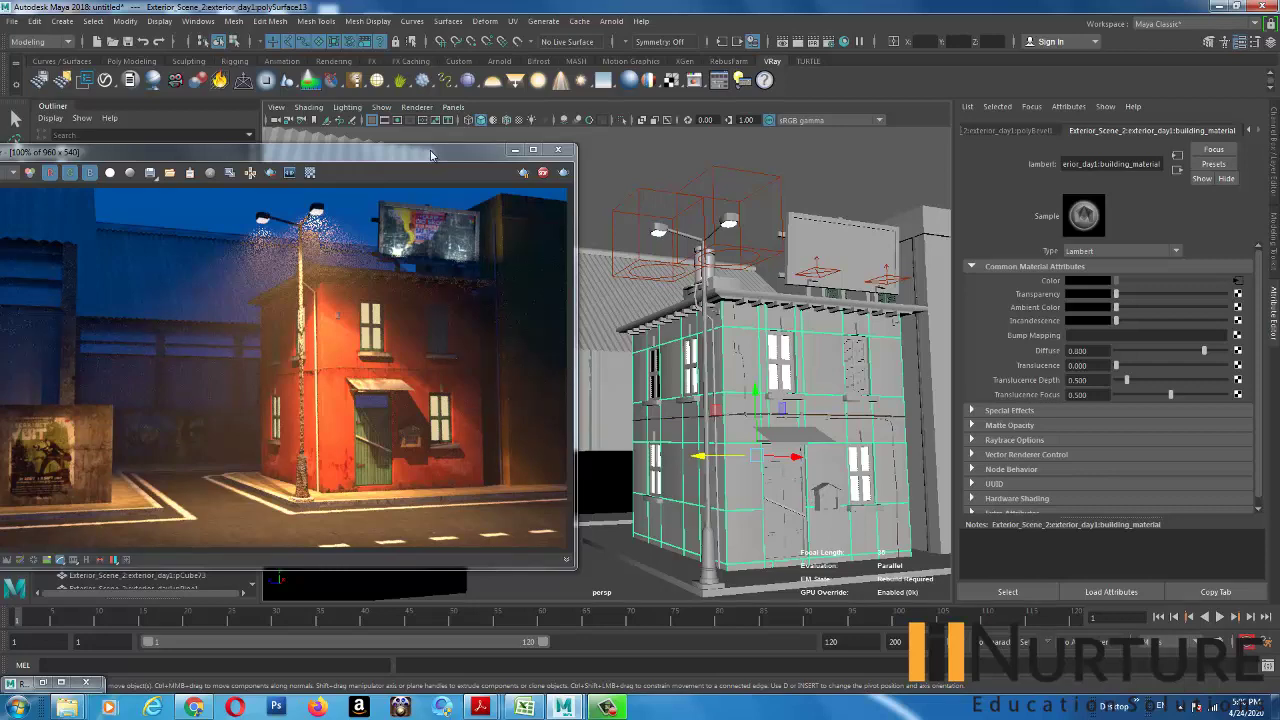
left_click_drag(430, 148, 551, 134)
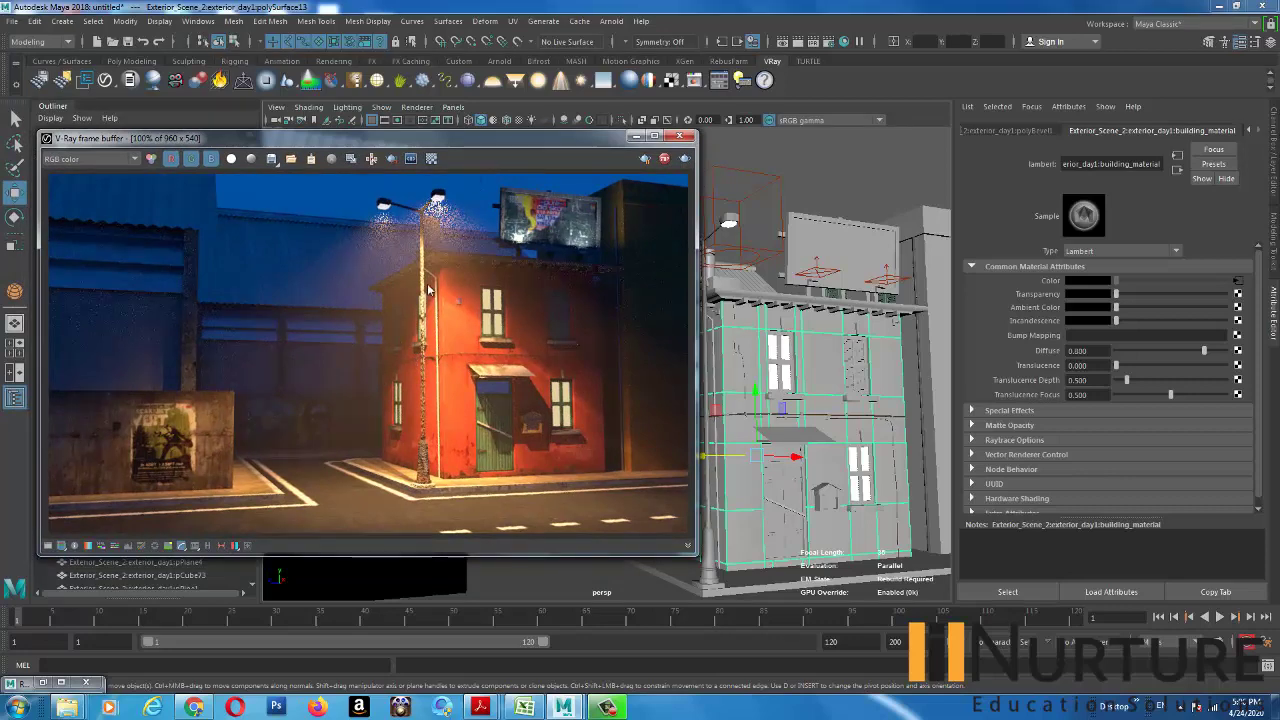
left_click_drag(572, 142, 524, 144)
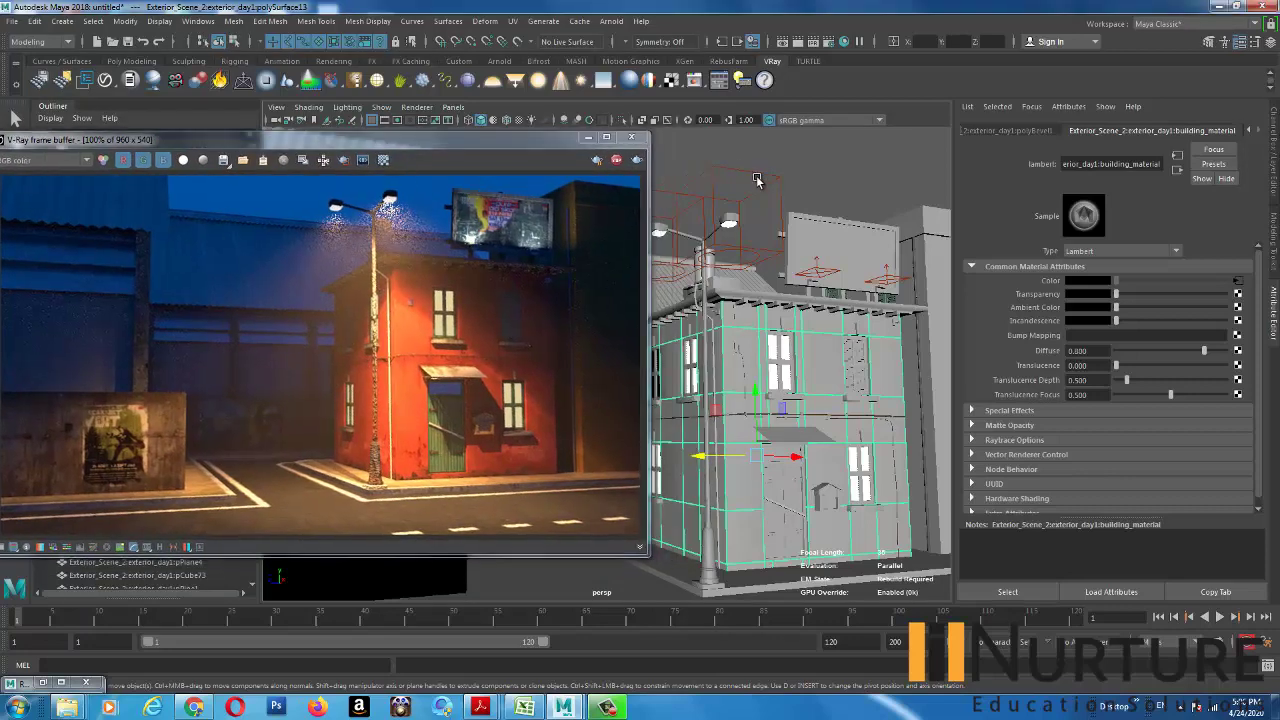
- Replace the right street lamp light's IES file with 30.IES from the iesguide folder and inspect the render
left_click(760, 180)
left_click(1209, 299)
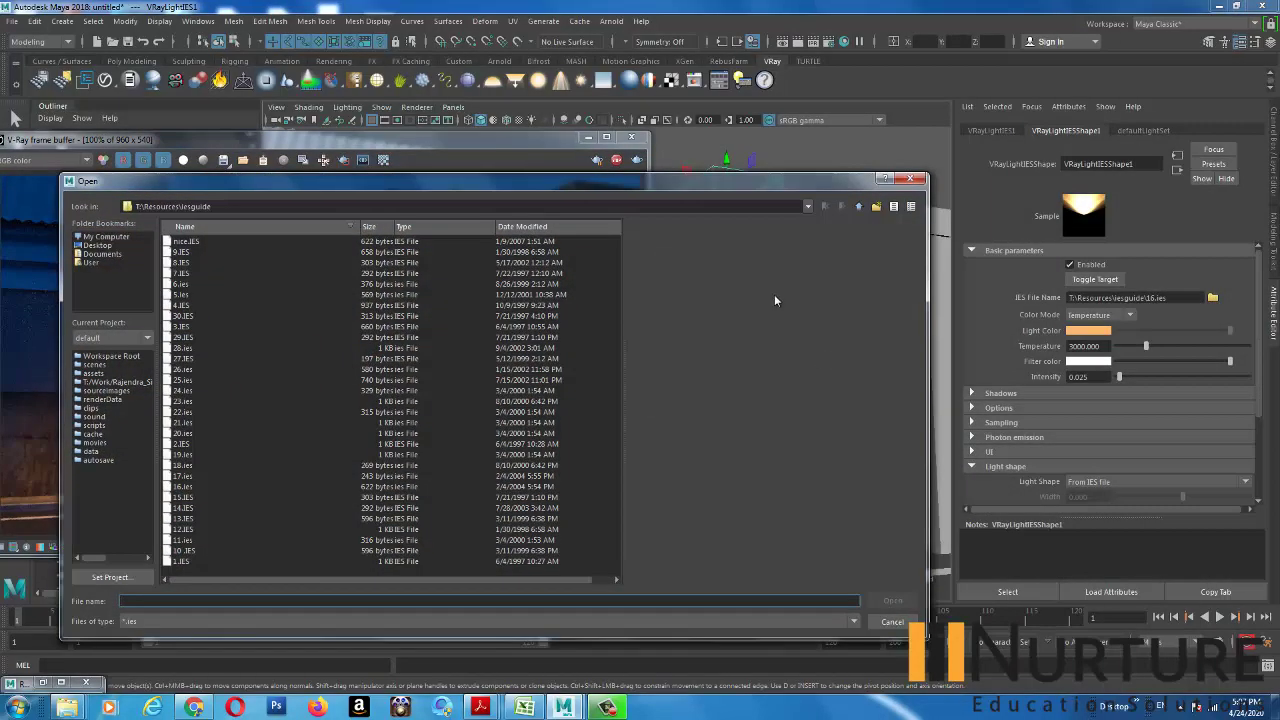
left_click_drag(339, 180, 746, 177)
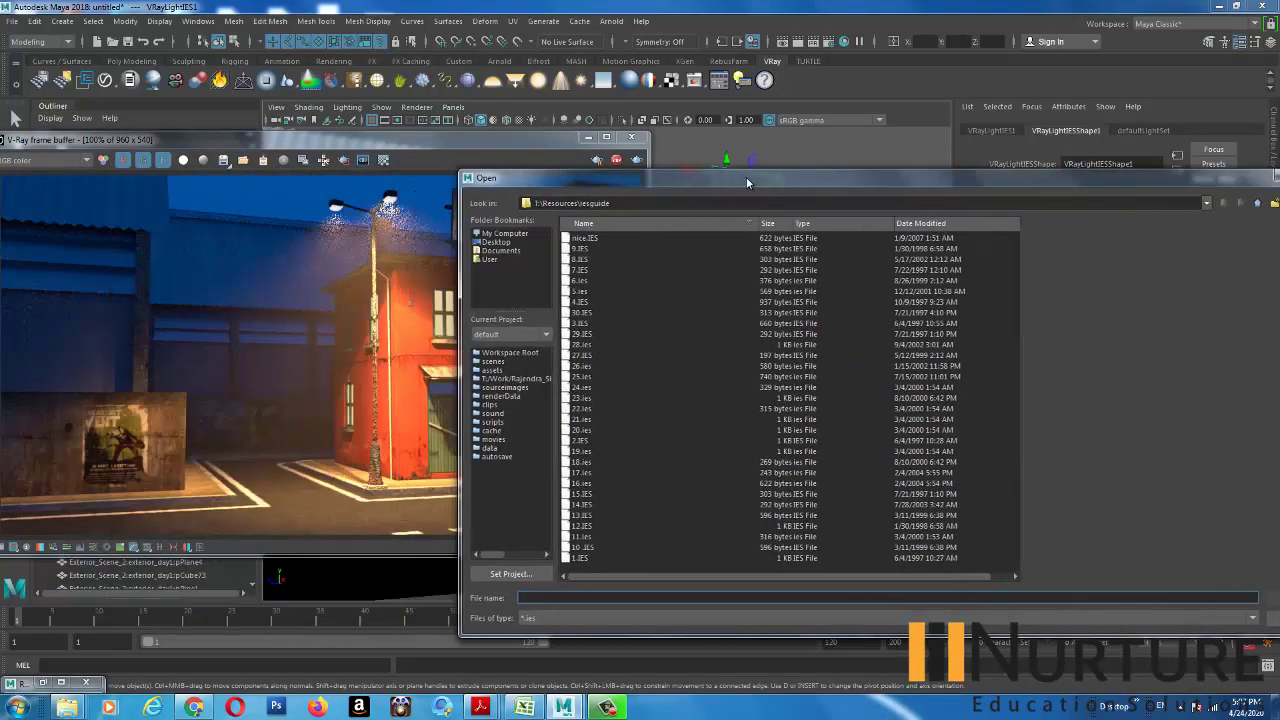
left_click(630, 308)
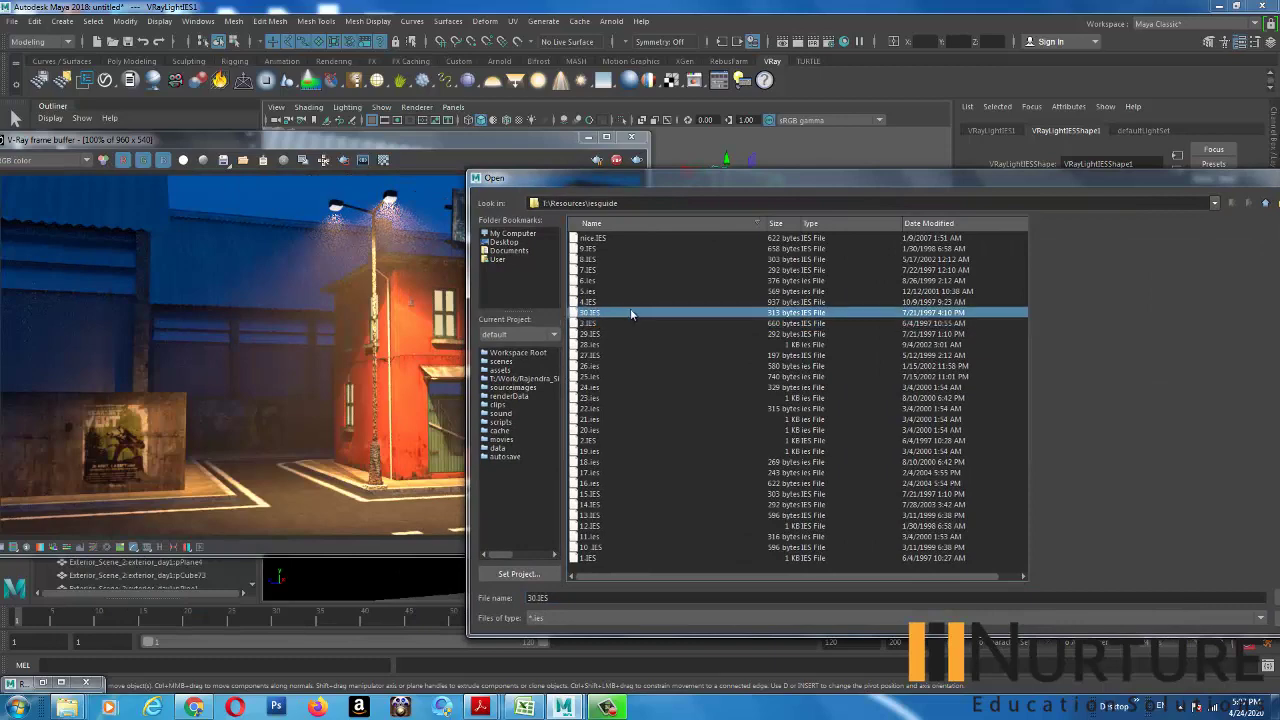
left_click_drag(1062, 184, 870, 177)
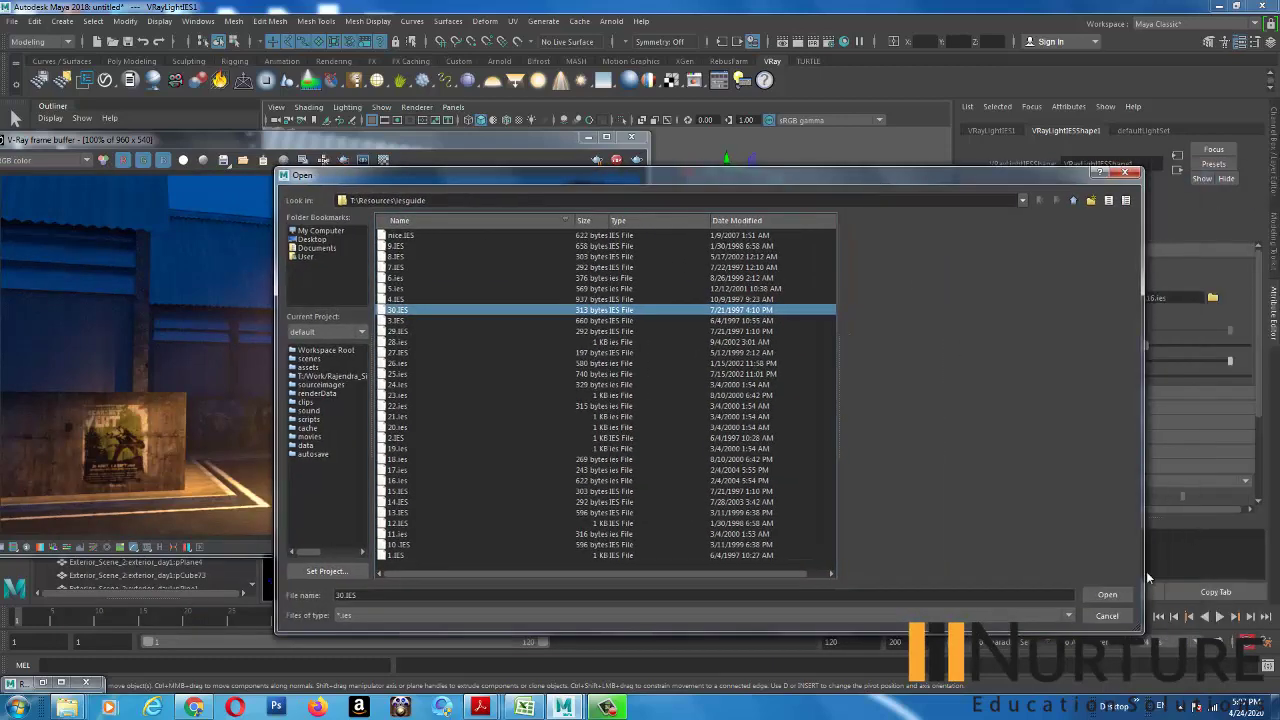
left_click(1107, 596)
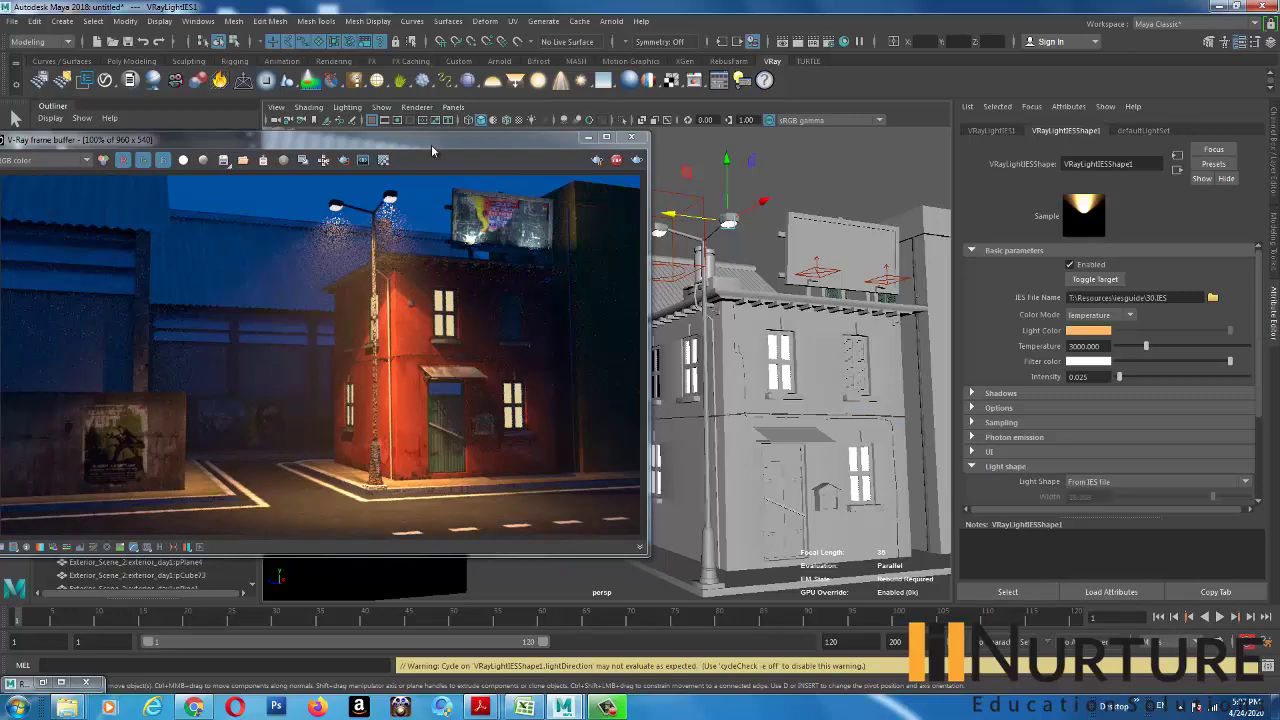
left_click_drag(431, 144, 475, 152)
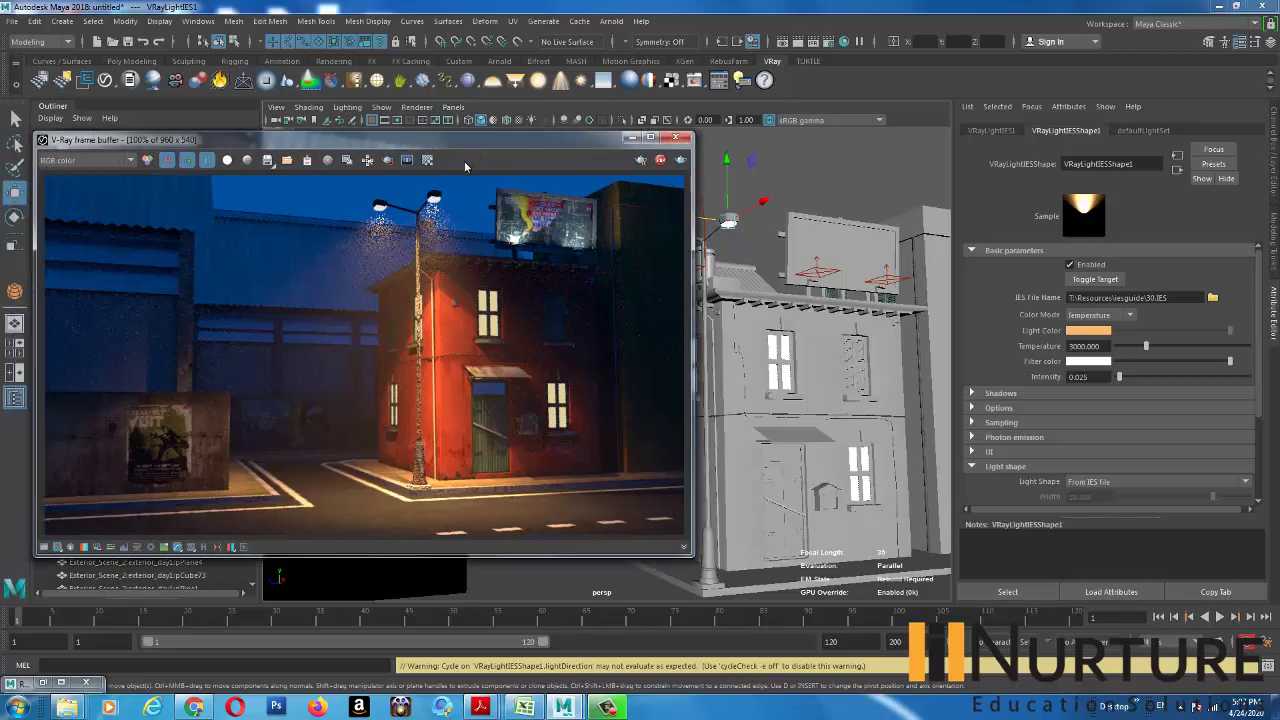